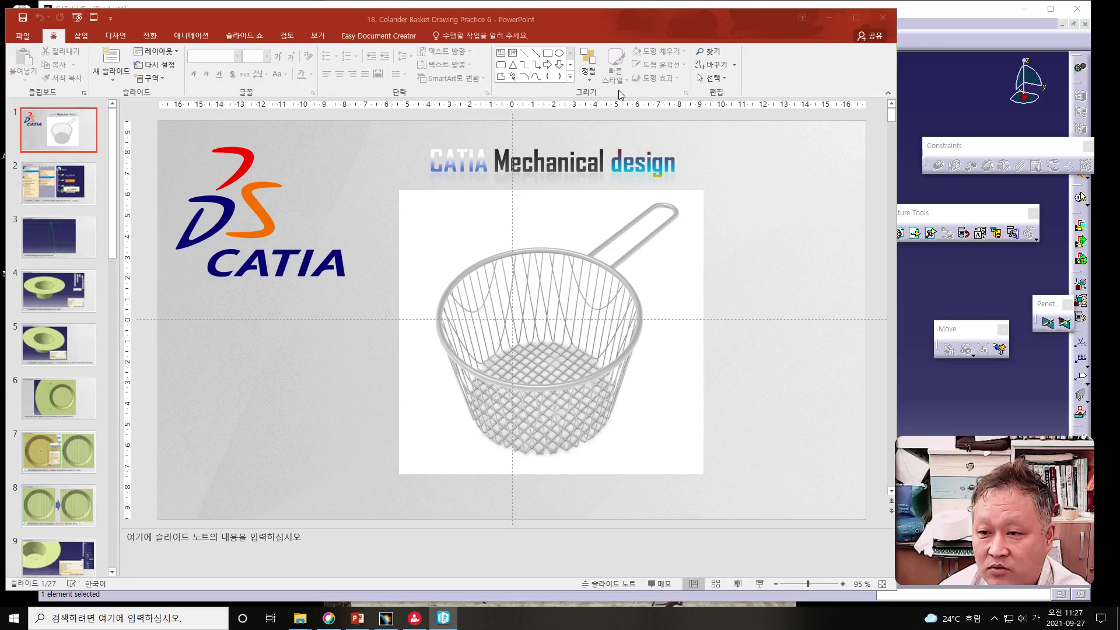
Switch to CATIA V5 and start the Generative Shape Design workbench for the empty product.
left_click(65, 190)
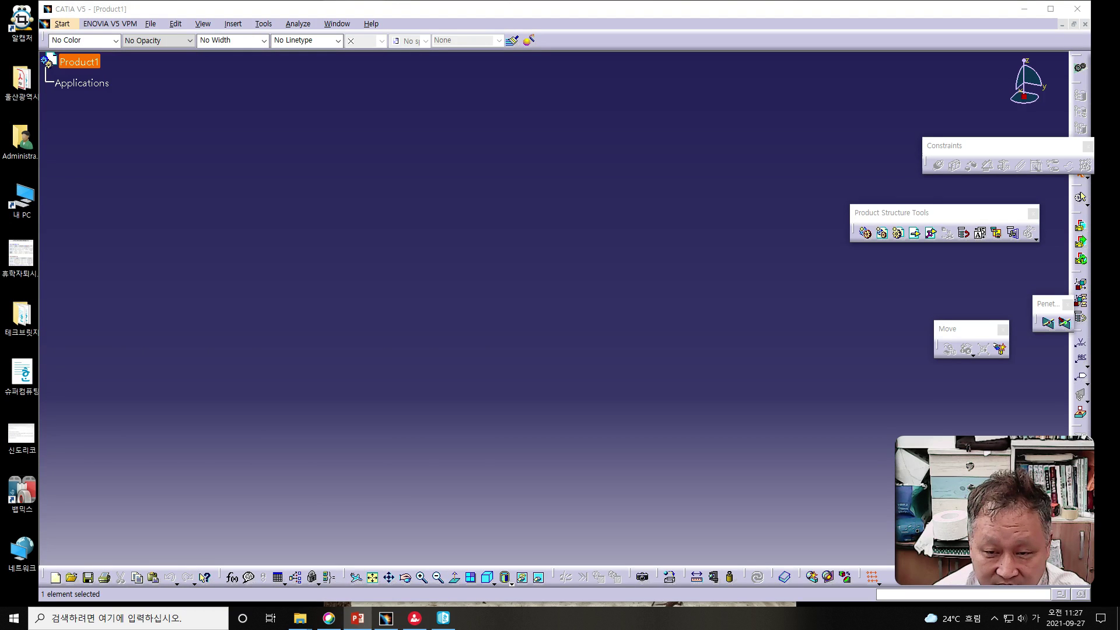
left_click_drag(164, 10, 139, 16)
left_click(27, 23)
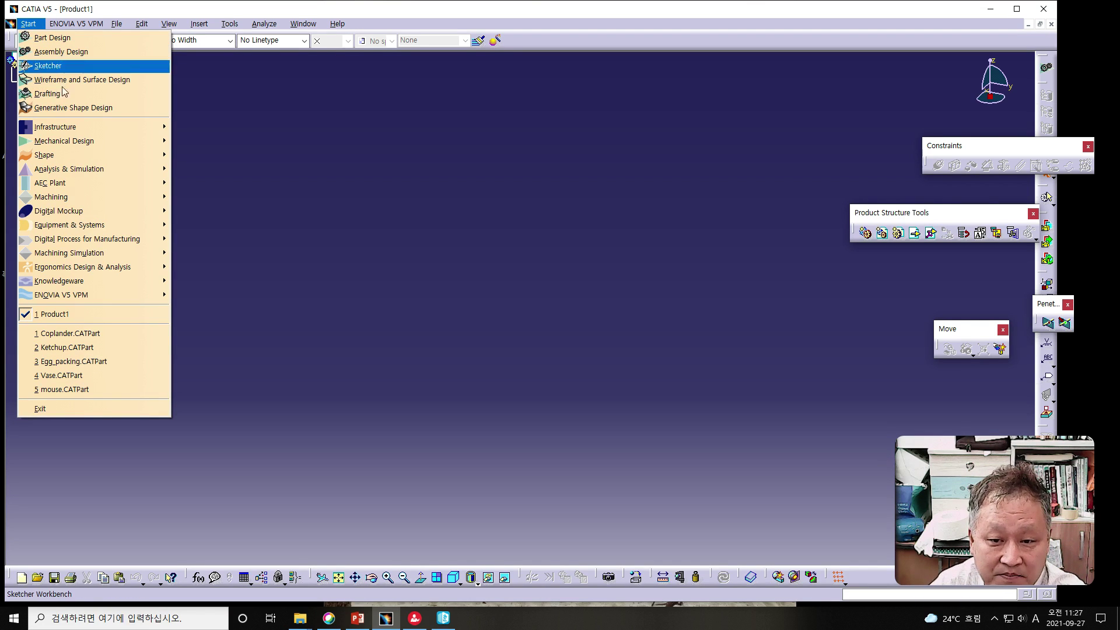
mouse_move(73, 156)
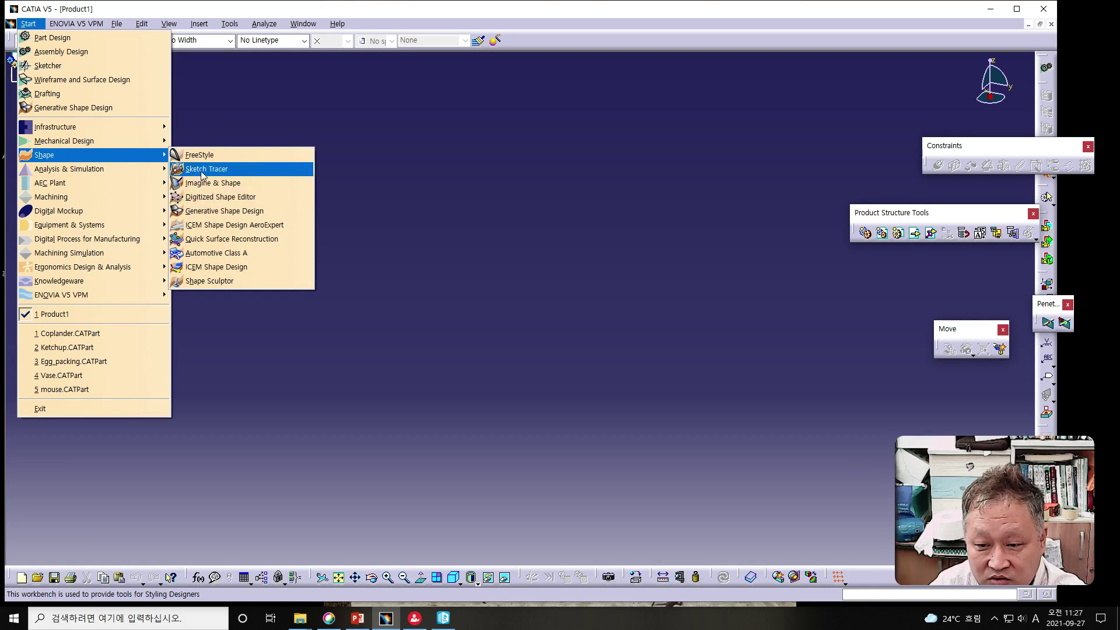
left_click(246, 212)
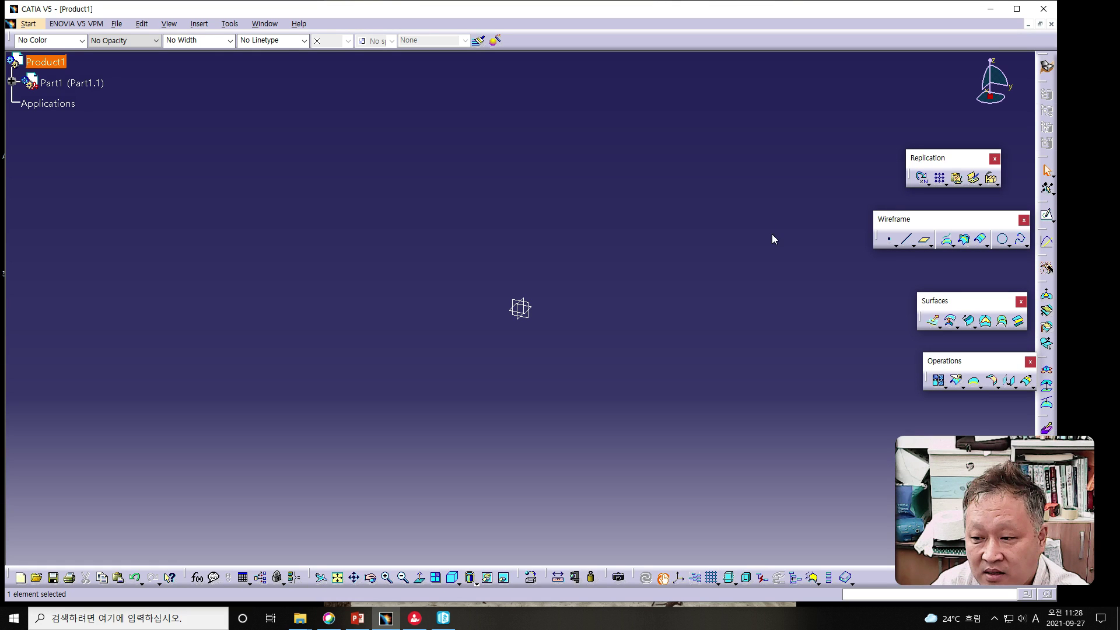
Expand the new part in the tree and open a sketch on its yz plane.
left_click(11, 81)
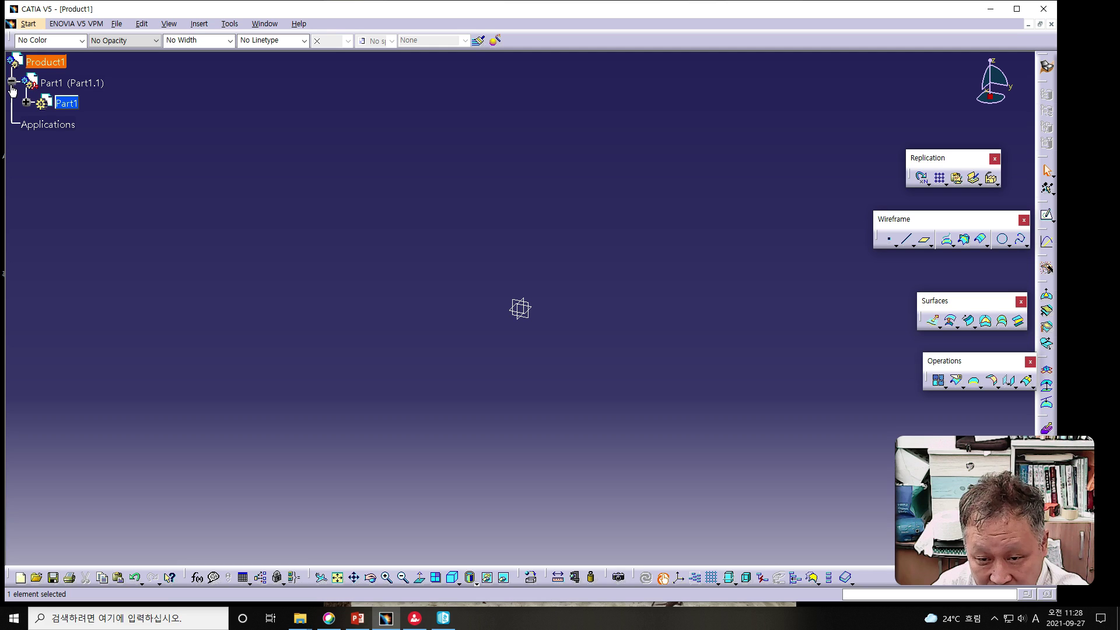
left_click(27, 103)
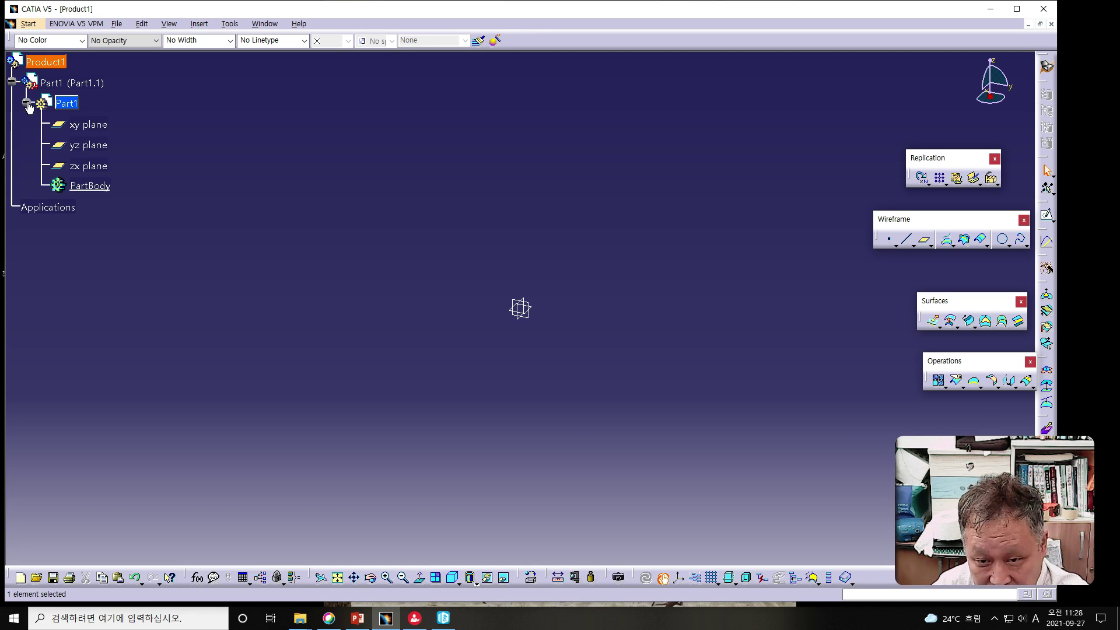
left_click(89, 150)
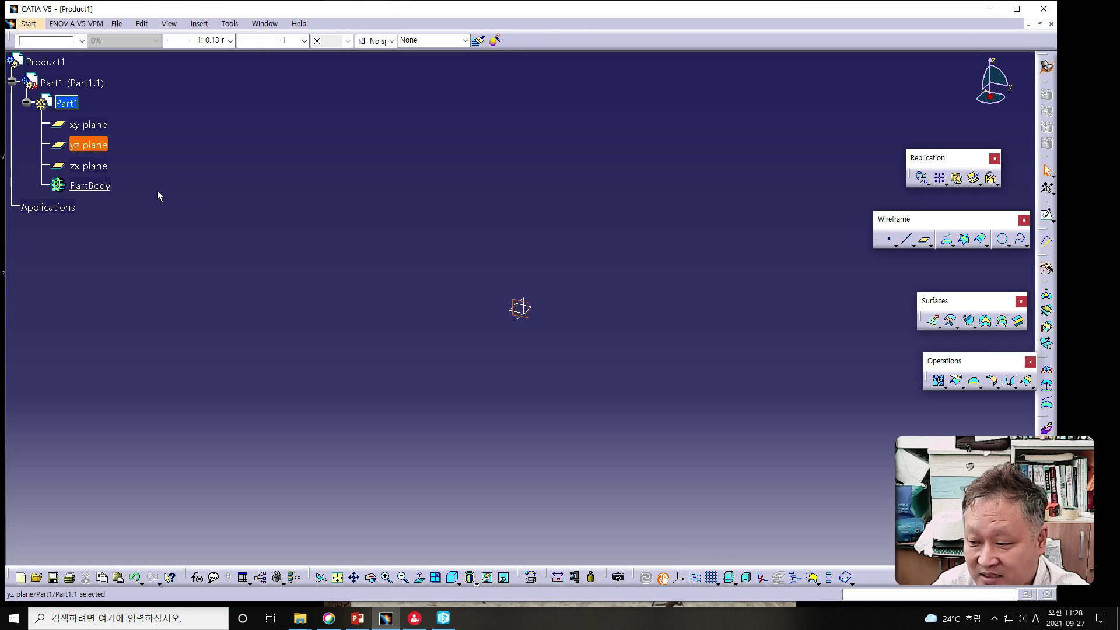
left_click(1046, 214)
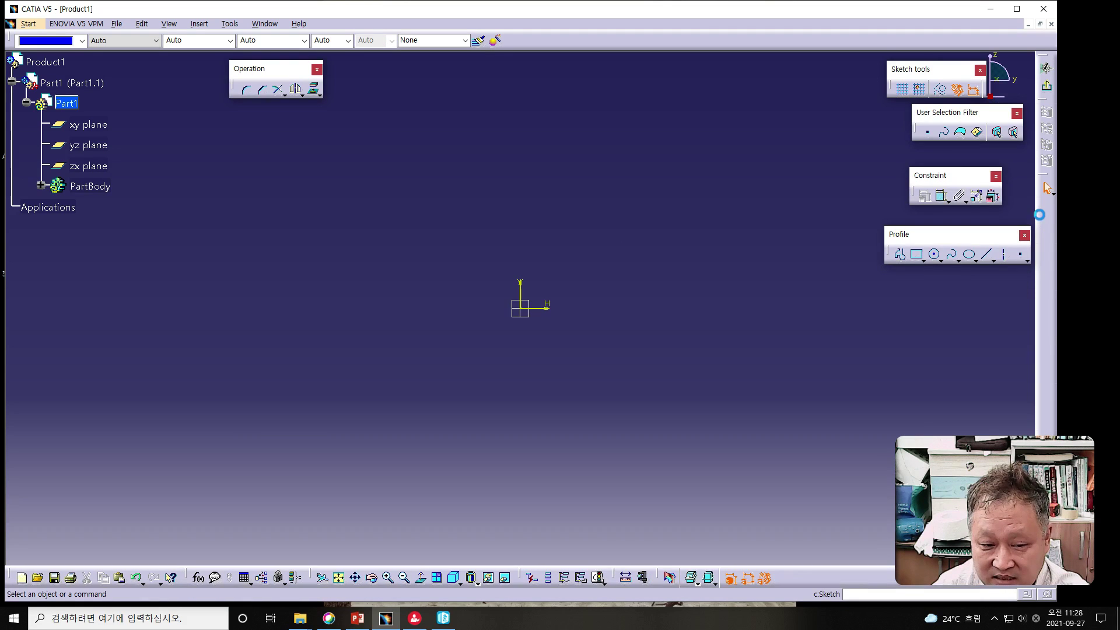
Start a profile with a horizontal line about 108 mm long on the H axis, ending short of the origin.
key("alt+Tab")
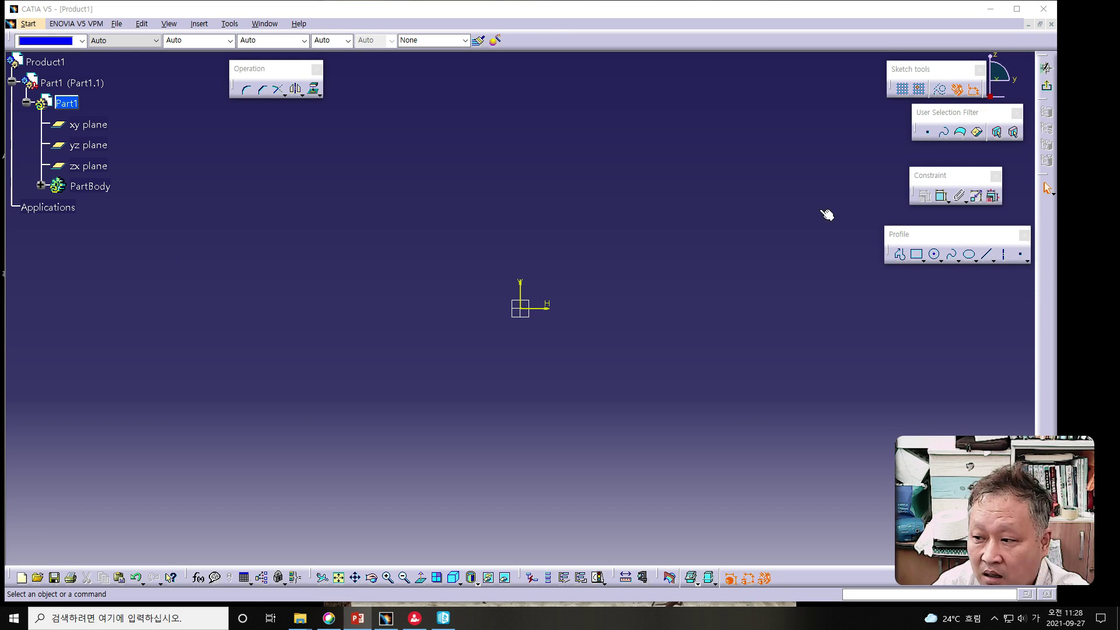
left_click(918, 255)
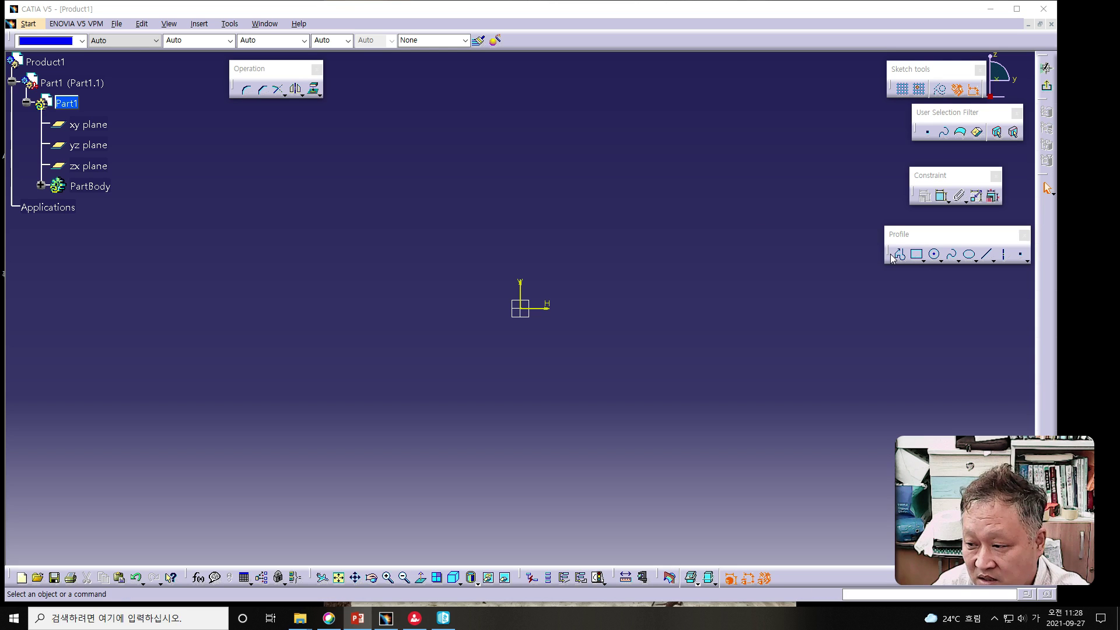
left_click(900, 256)
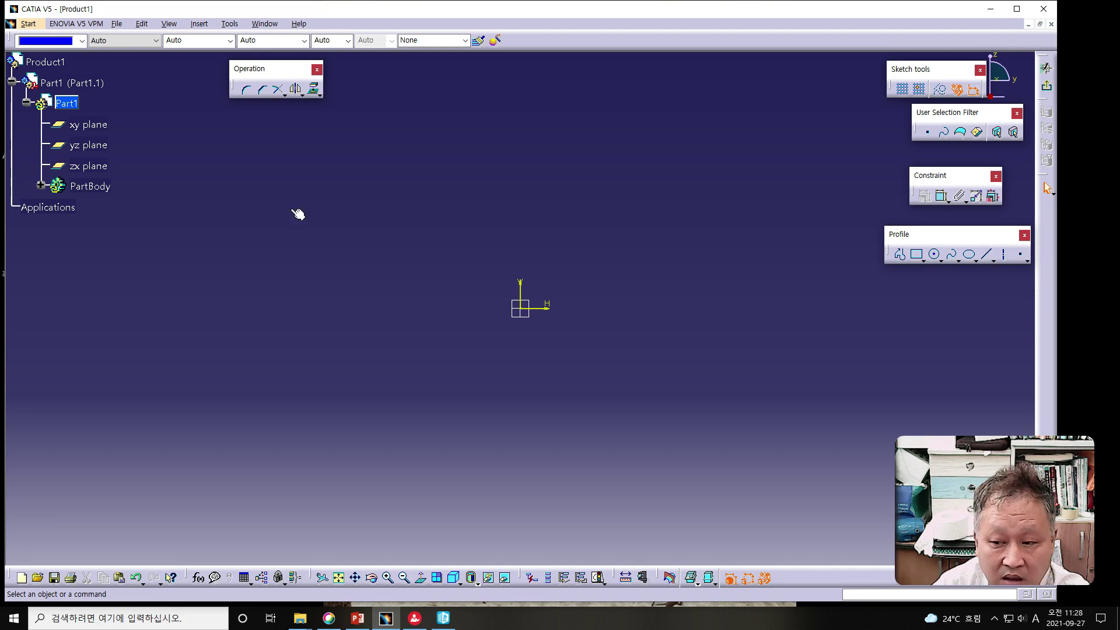
middle_click_drag(353, 266, 534, 114)
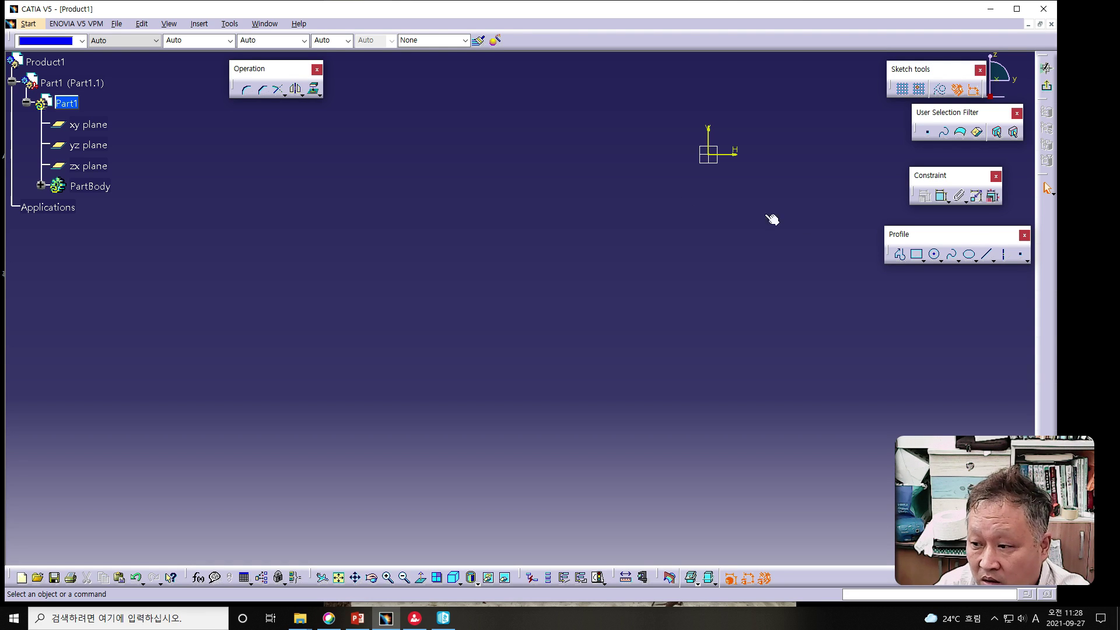
left_click(899, 255)
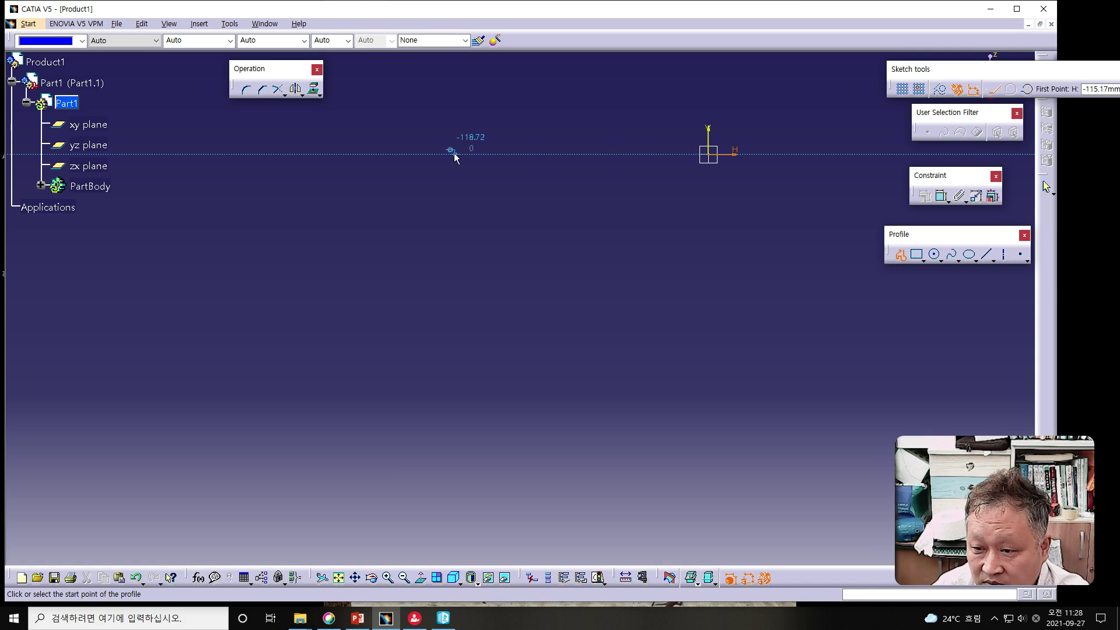
left_click(321, 158)
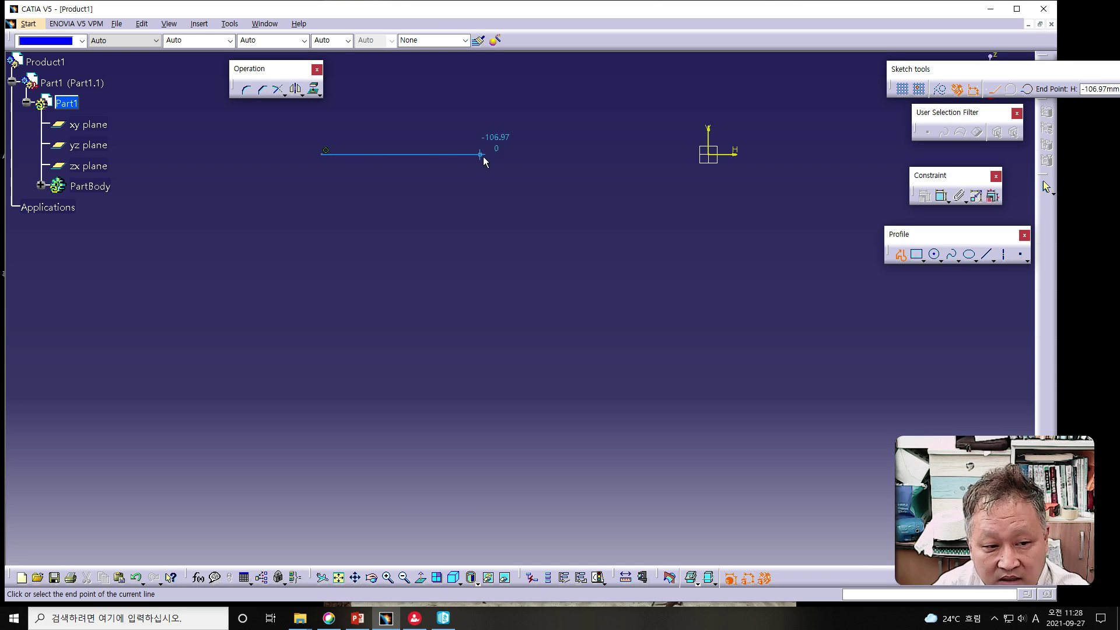
left_click(552, 154)
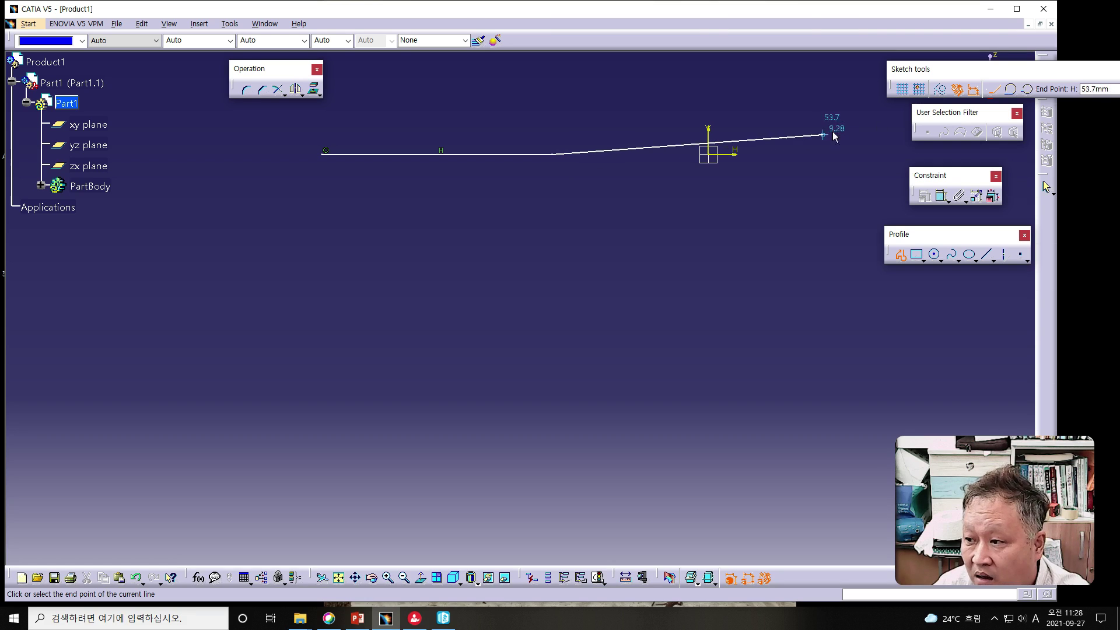
Continue the profile with a small three-point arc curving downward and a long line sloping down toward the V axis.
left_click(1028, 90)
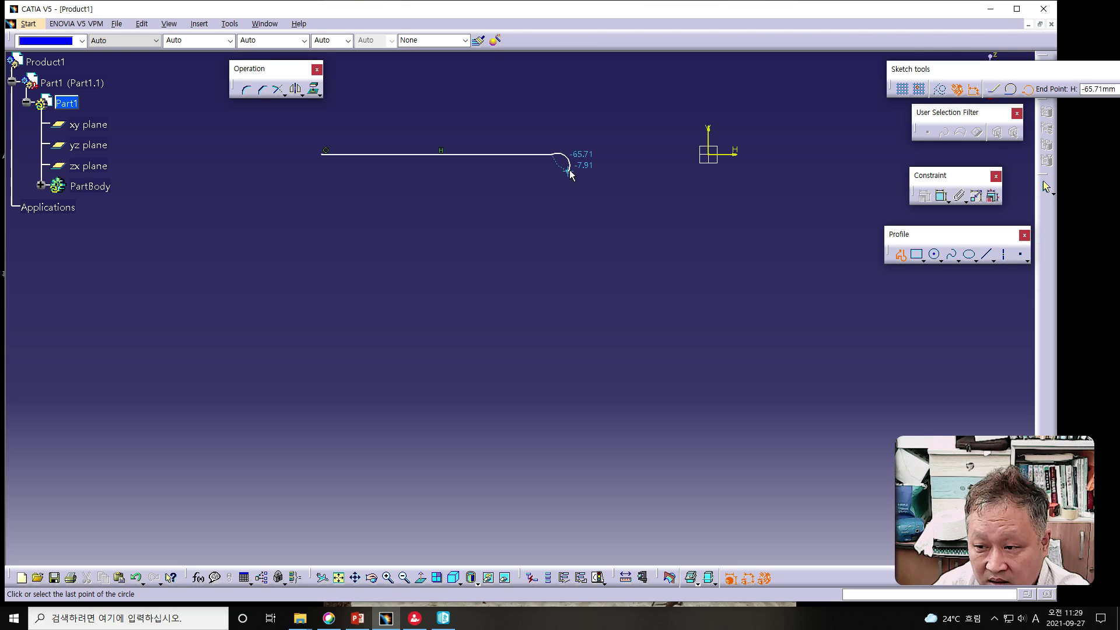
left_click(571, 170)
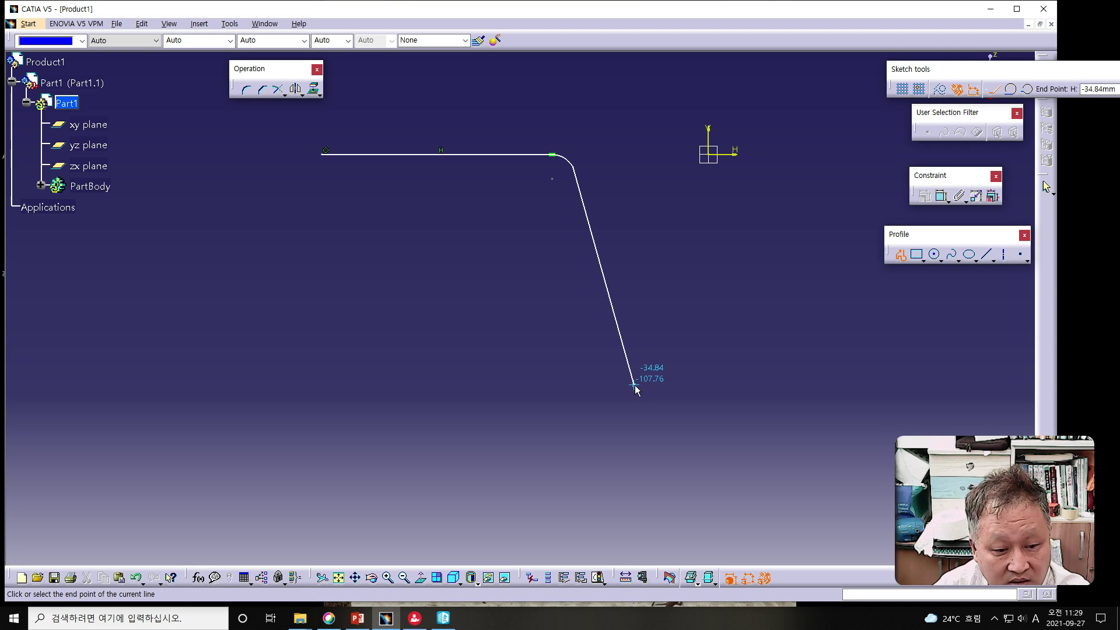
left_click(642, 457)
Finish the profile with a small three-point arc at the foot and a short horizontal line ending on the V axis.
middle_click_drag(607, 367, 540, 364)
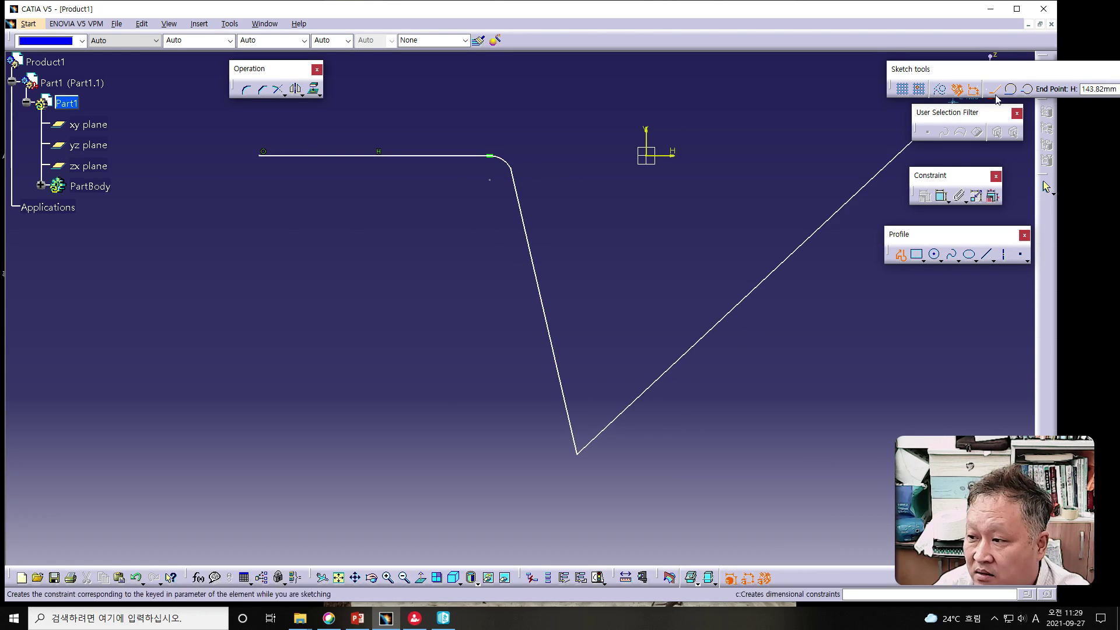
left_click(1029, 92)
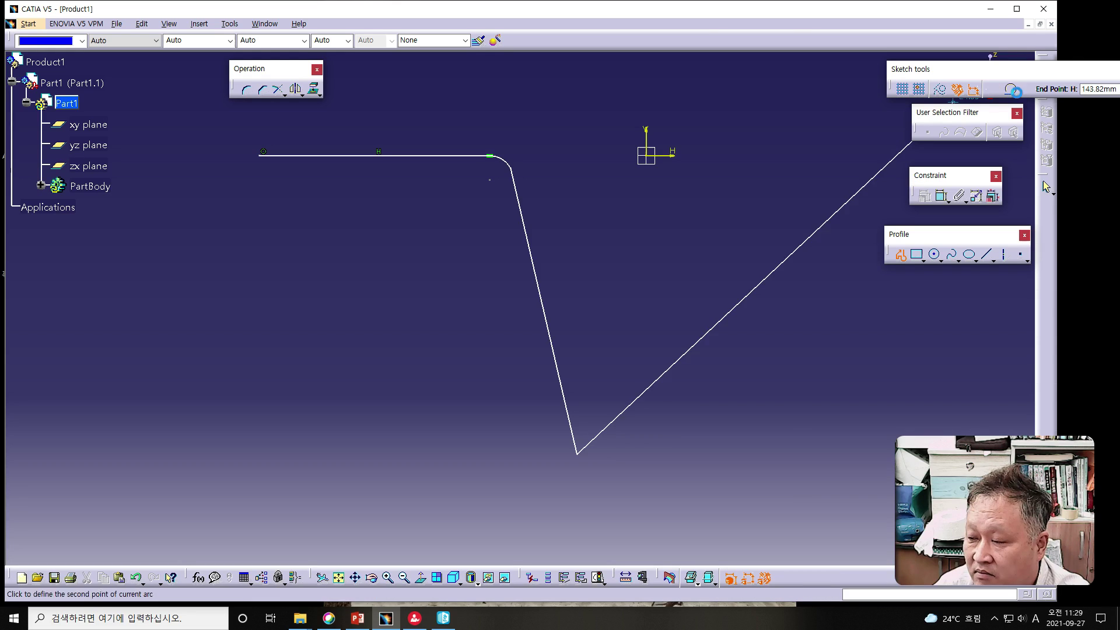
left_click(587, 464)
left_click(590, 465)
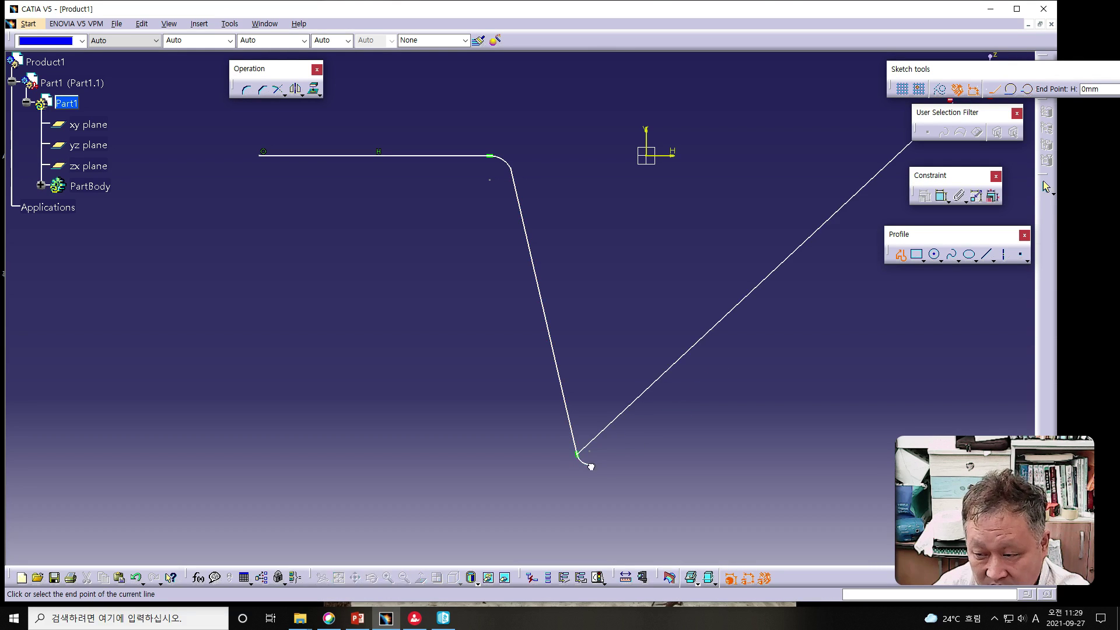
left_click(646, 465)
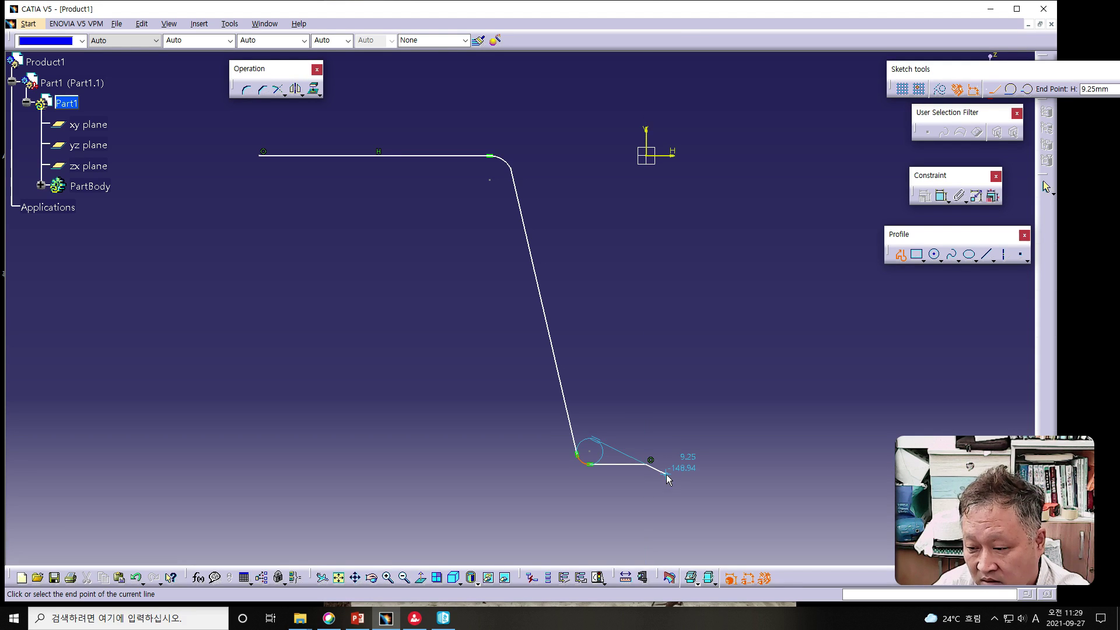
key("Escape")
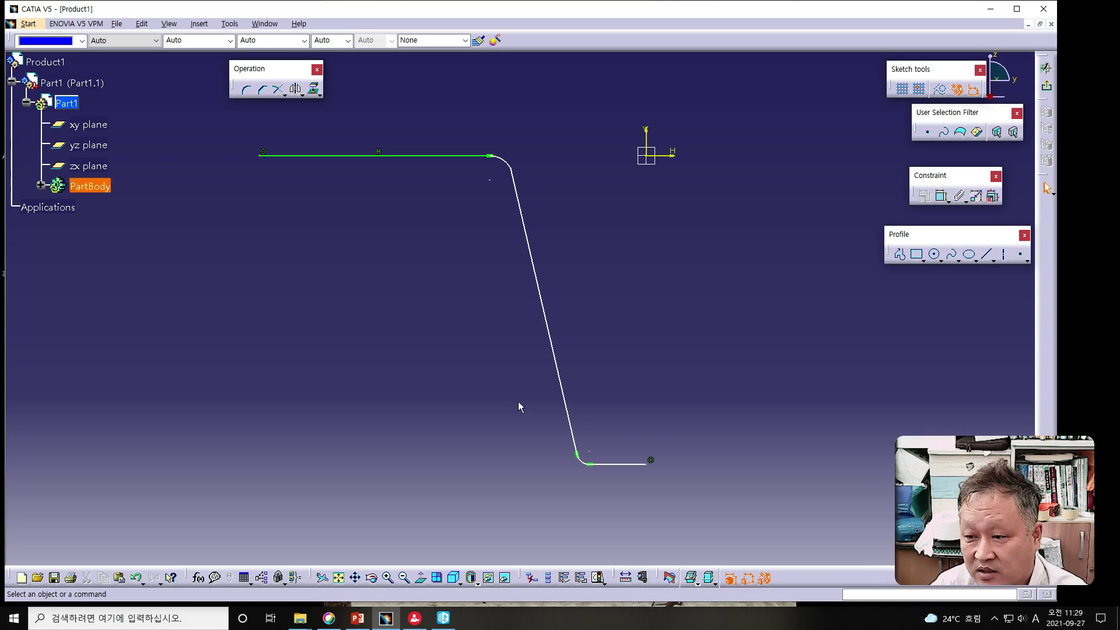
Move the upper horizontal line and the sloped line slightly away from the V axis.
left_click(315, 157)
left_click_drag(315, 157, 287, 159)
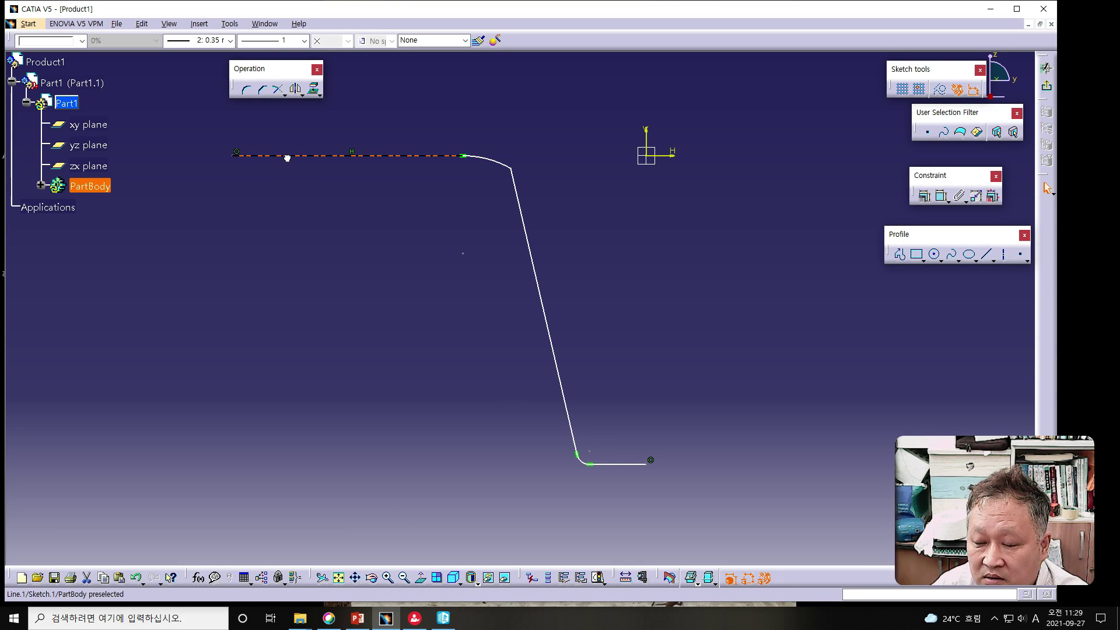
left_click_drag(539, 292, 507, 298)
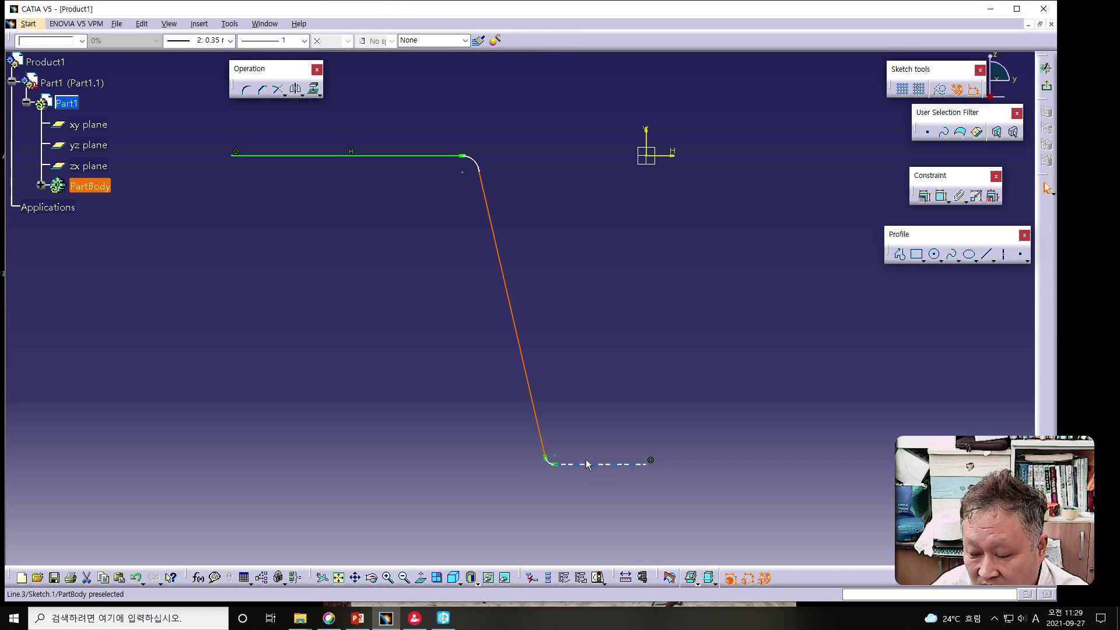
left_click(267, 312)
Dimension the upper horizontal line and set its length to 90 mm.
left_click(941, 195)
left_click(318, 156)
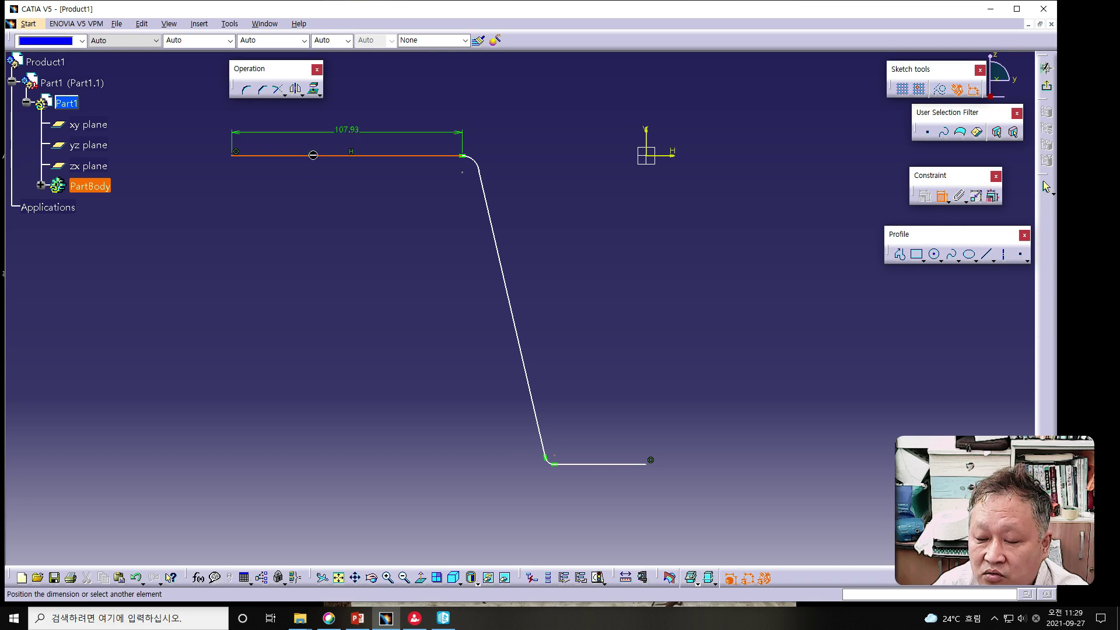
left_click(328, 128)
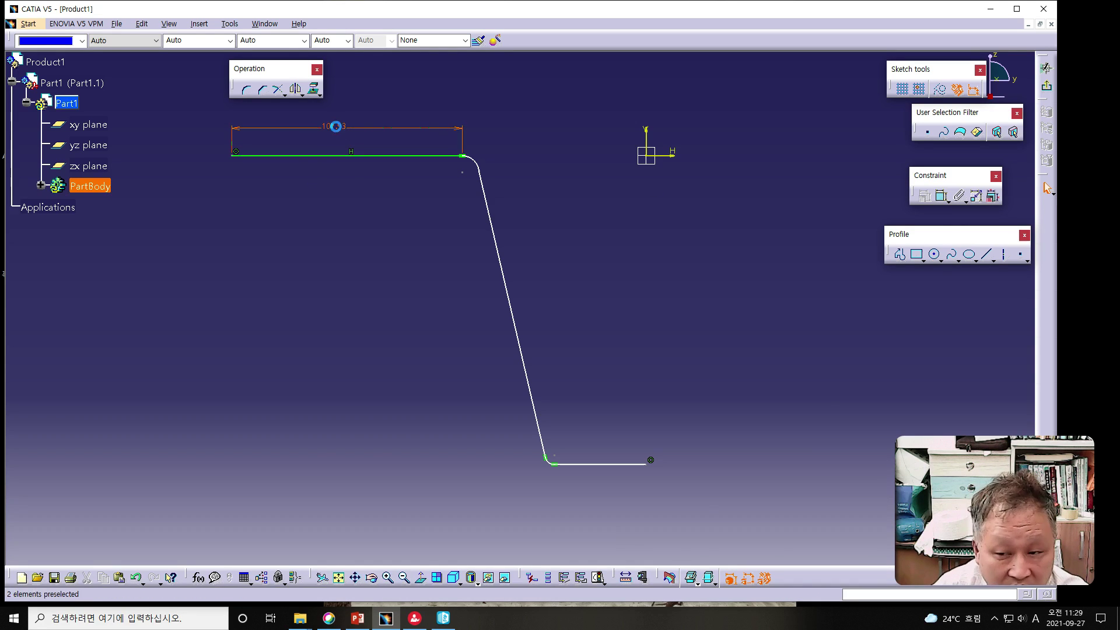
double_click(340, 129)
type("90")
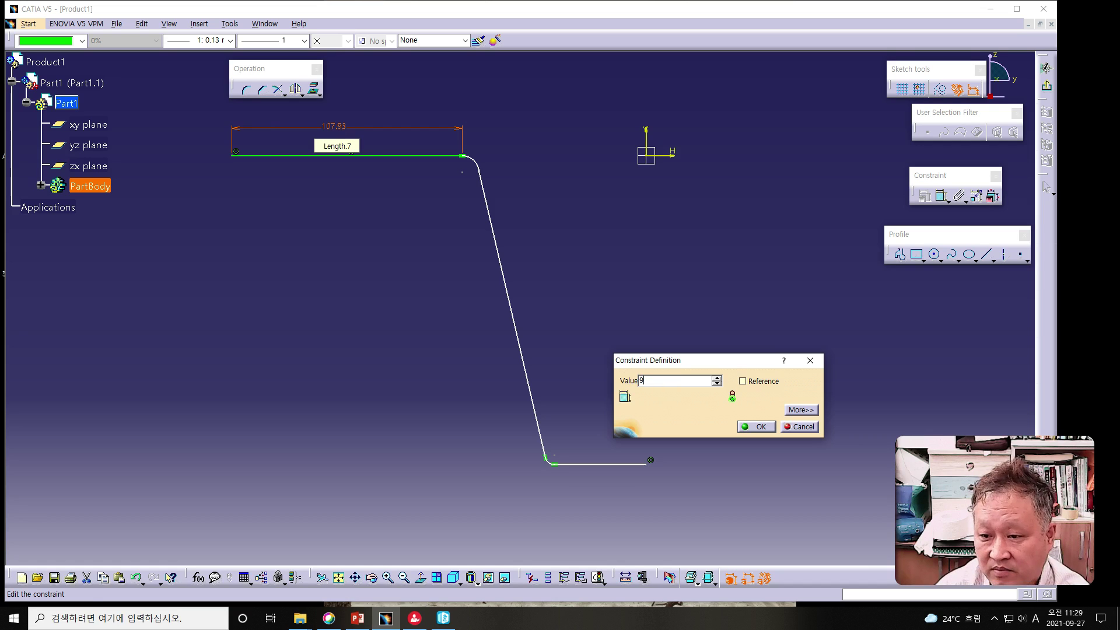
key("Return")
left_click(354, 258)
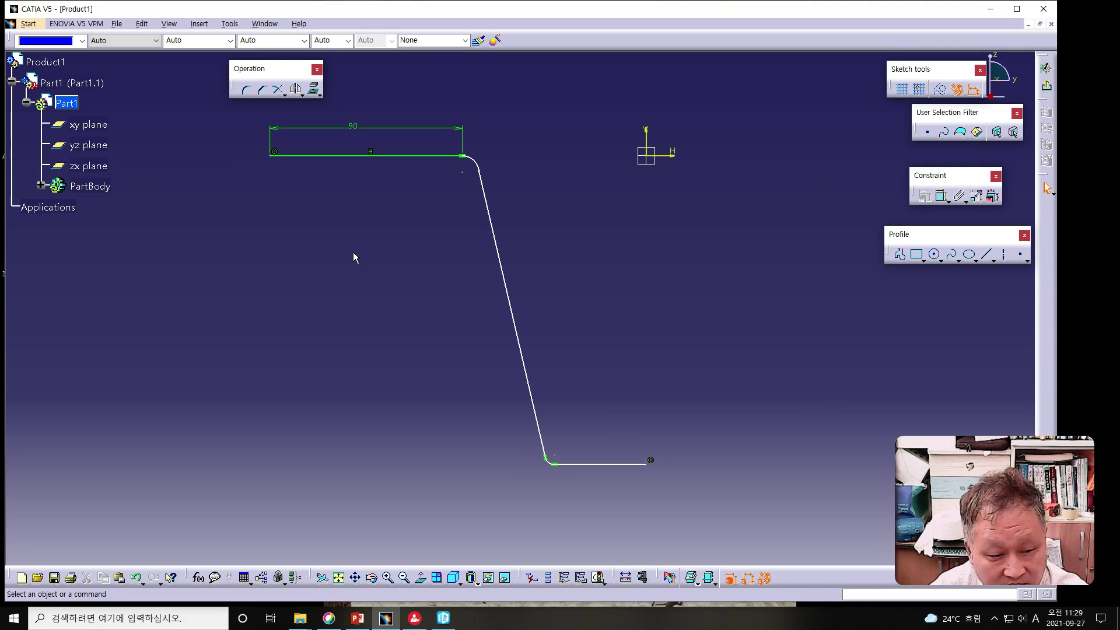
Dimension the sloped line and set its length to 95.52 mm.
left_click(508, 296)
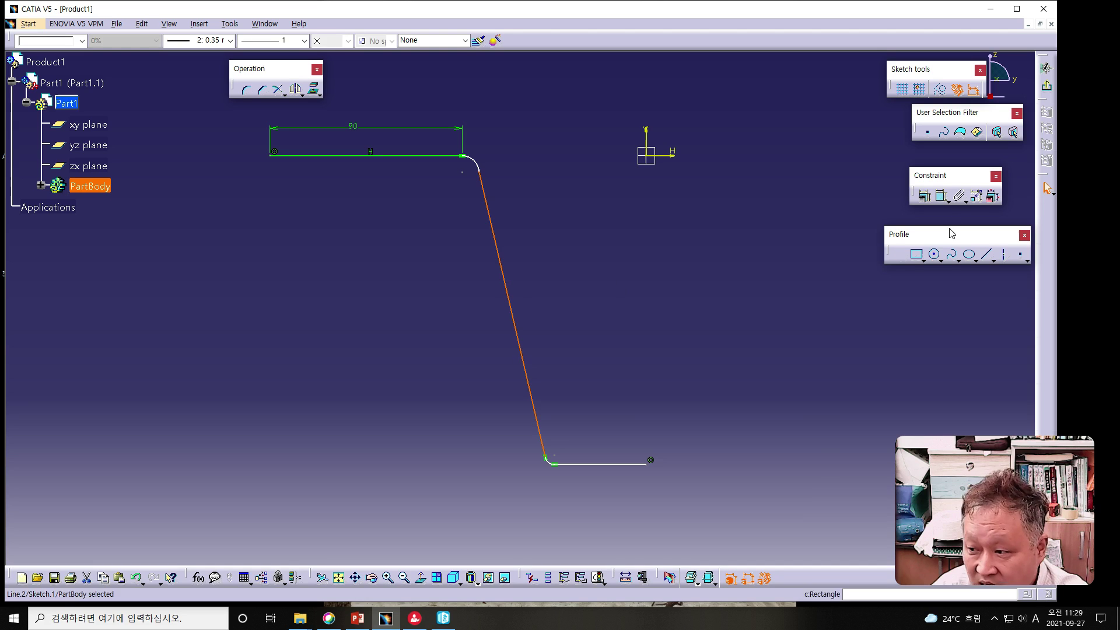
left_click(942, 196)
left_click(566, 298)
double_click(566, 298)
type("95.")
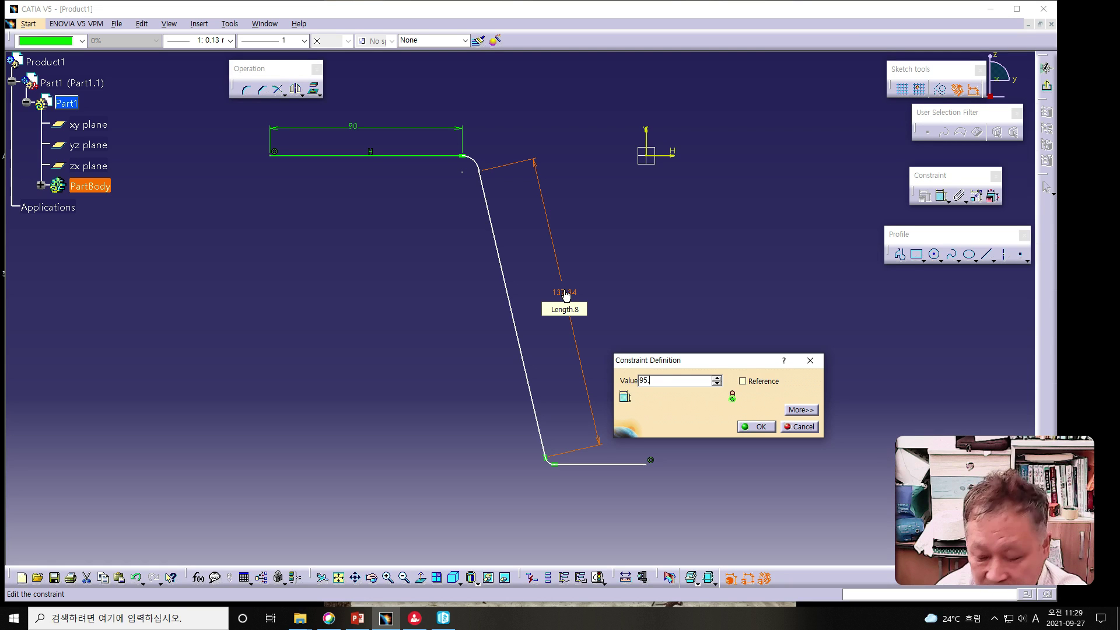
key("Return")
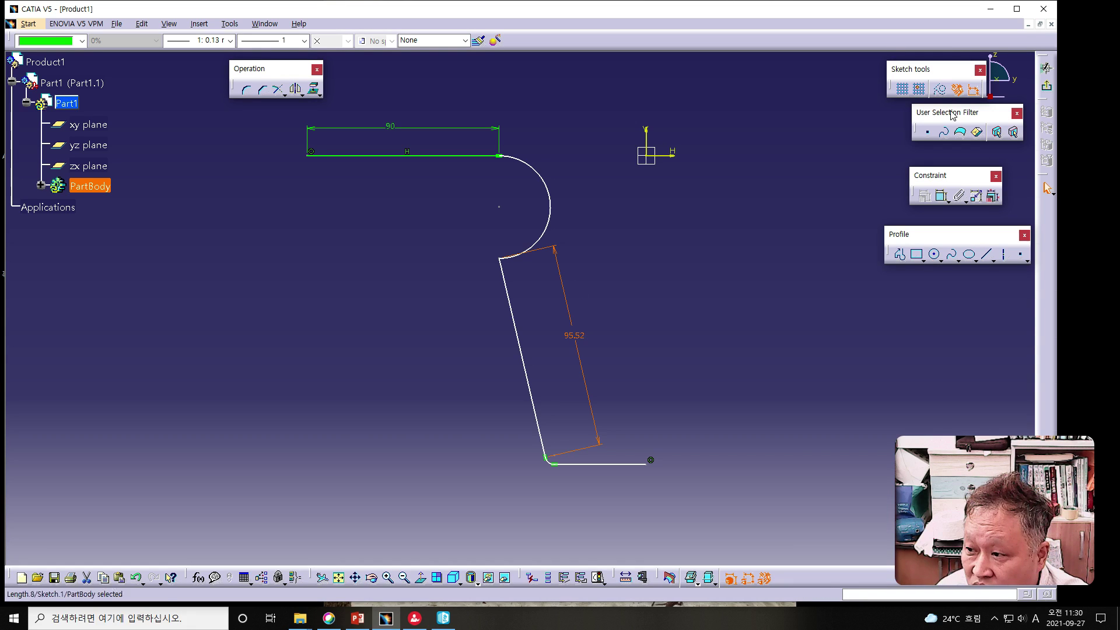
Dimension the upper arc between the rim line and the sloped line with a 3 mm radius.
left_click(941, 197)
left_click(551, 202)
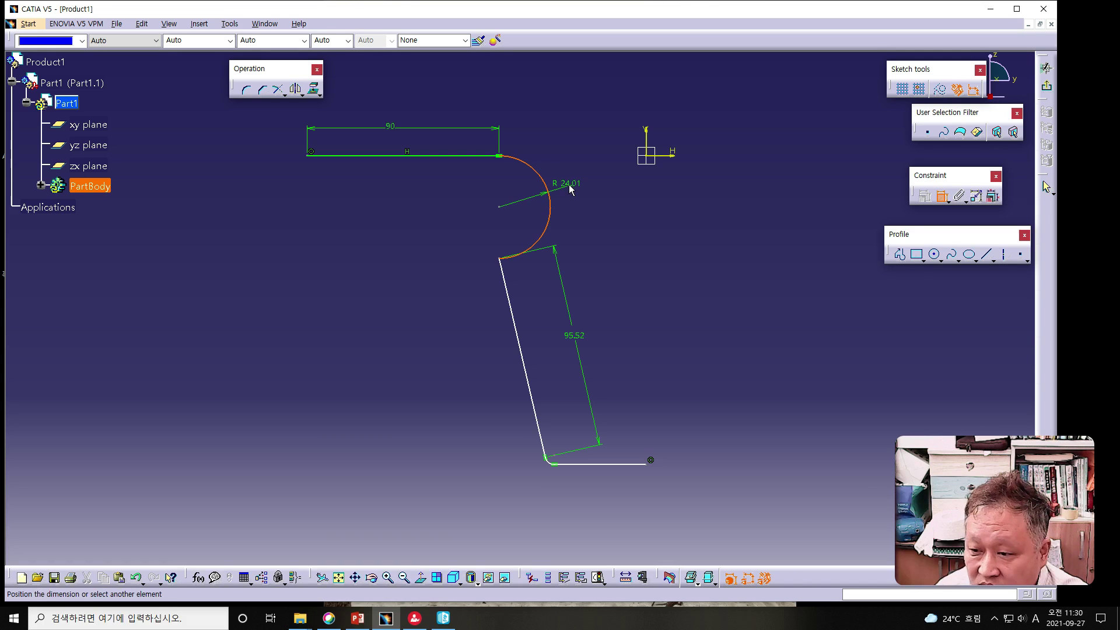
left_click(569, 184)
type("3")
key("Return")
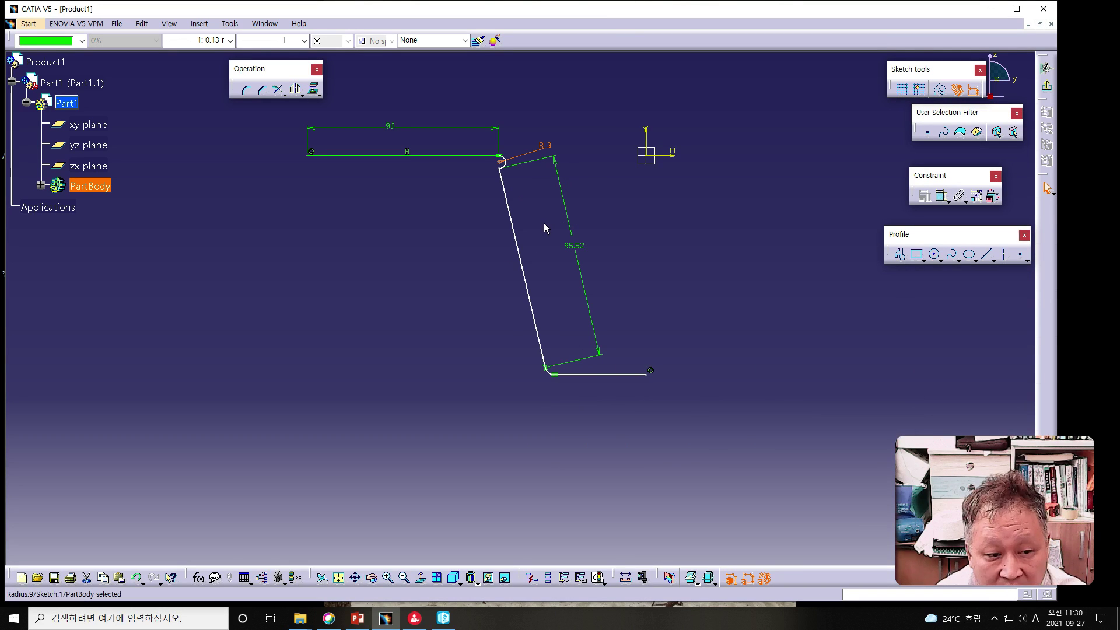
Constrain the upper arc to be tangent to the sloped line.
left_click(503, 163)
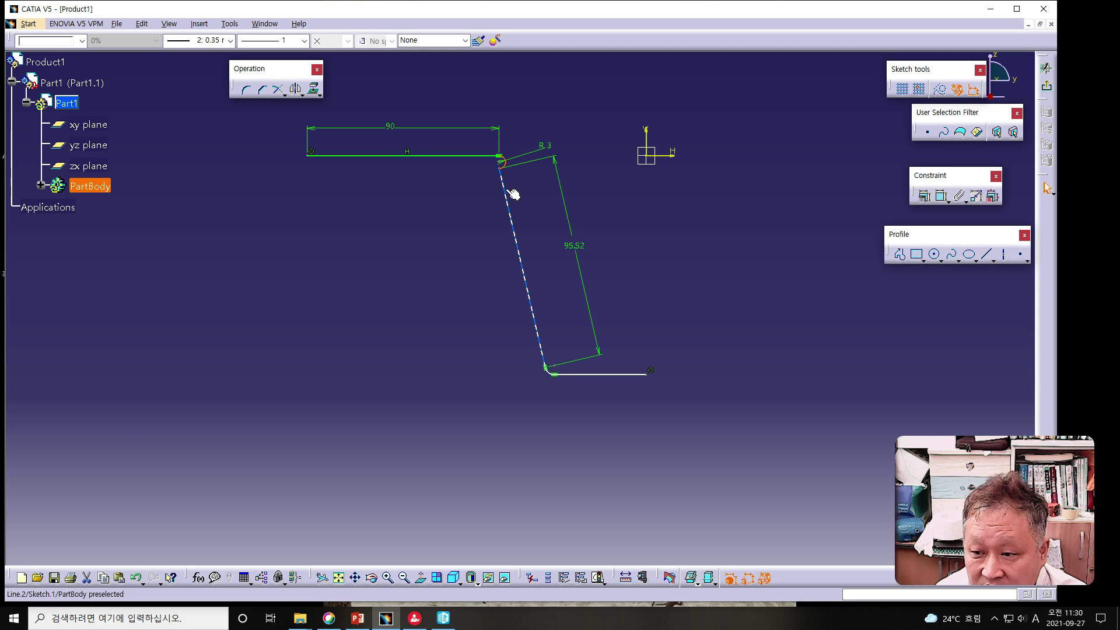
left_click(511, 201, "ctrl")
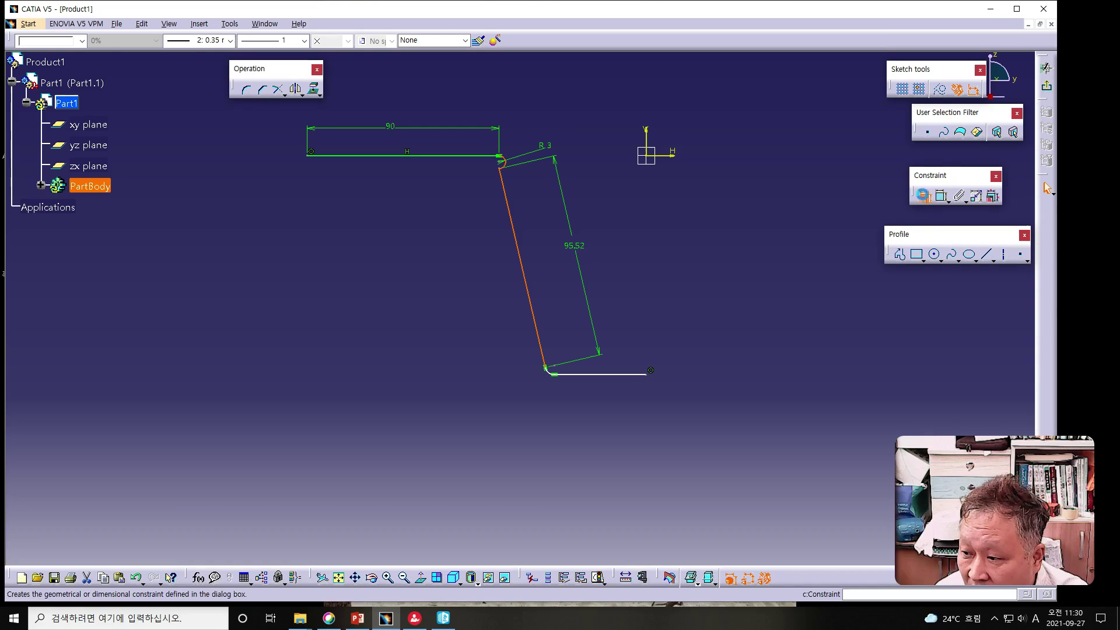
left_click(926, 199)
left_click(821, 180)
left_click(817, 266)
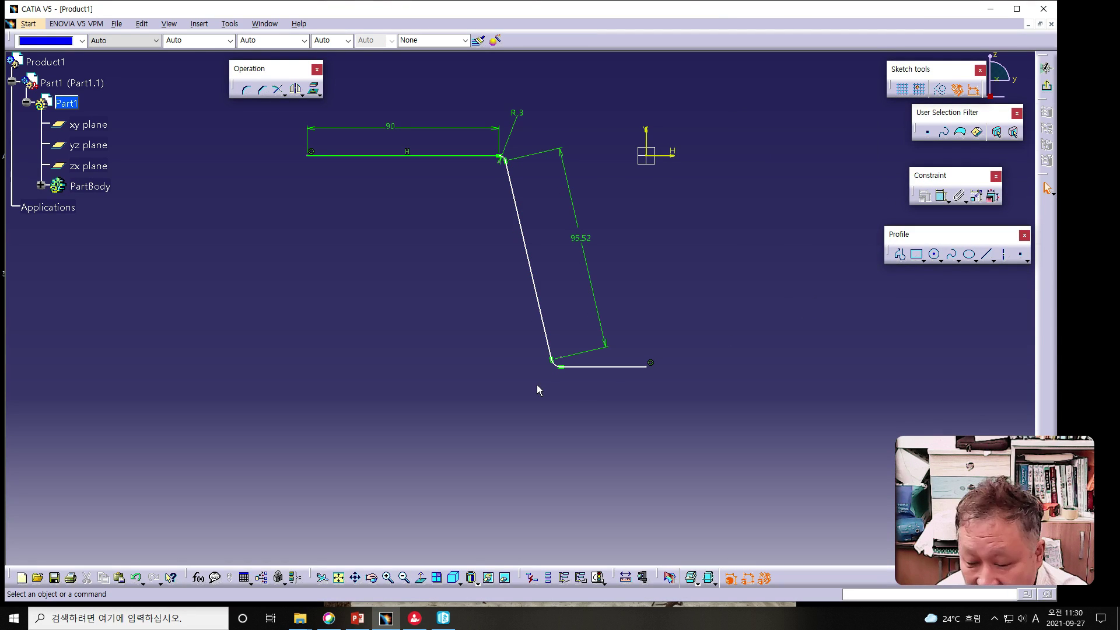
Dimension the lower arc between the sloped line and the lower horizontal line with a 3 mm radius.
left_click(555, 364)
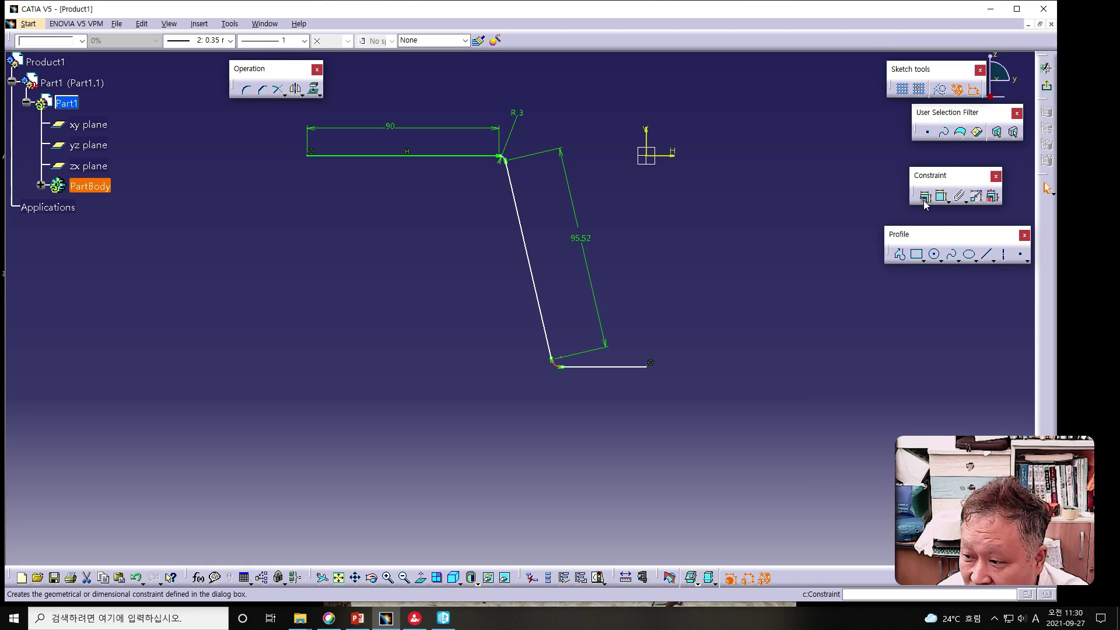
left_click(926, 197)
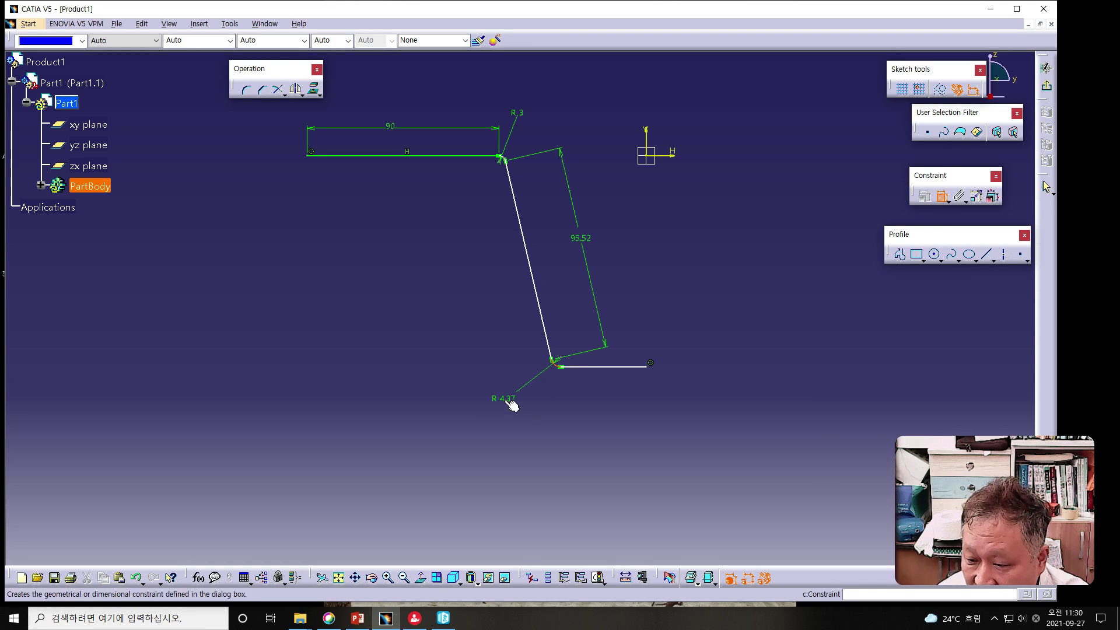
left_click(509, 402)
double_click(507, 399)
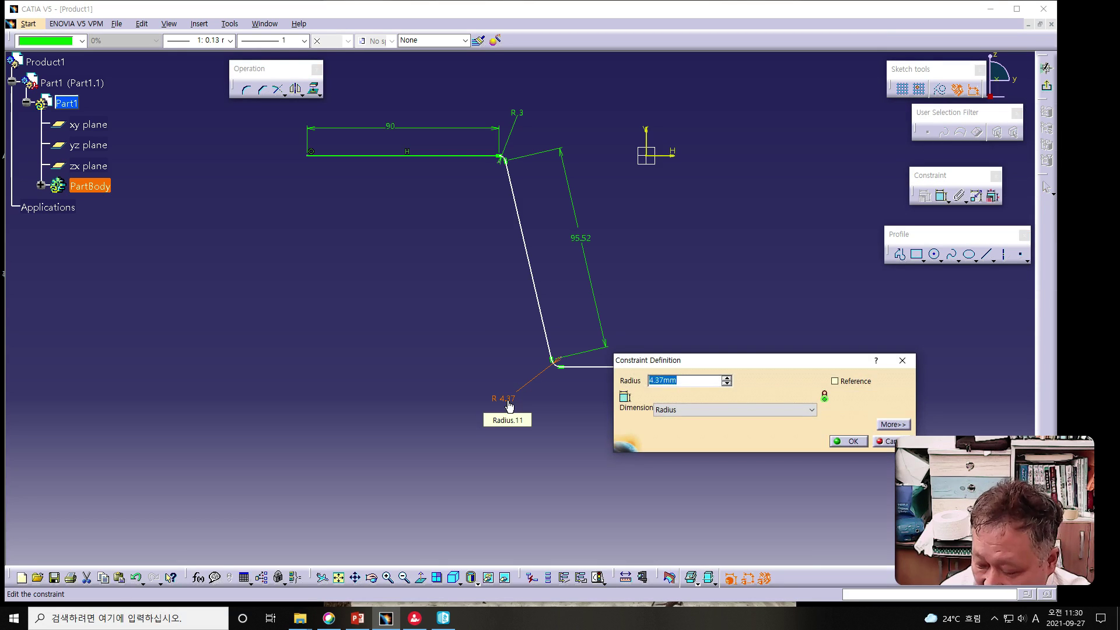
type("3")
key("Return")
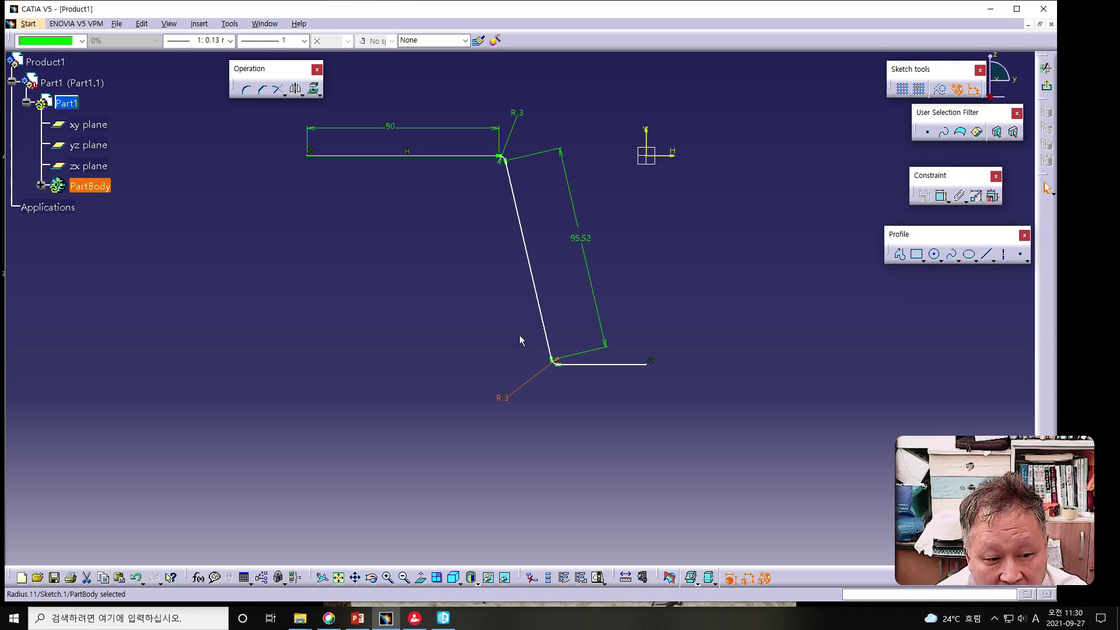
left_click(440, 160)
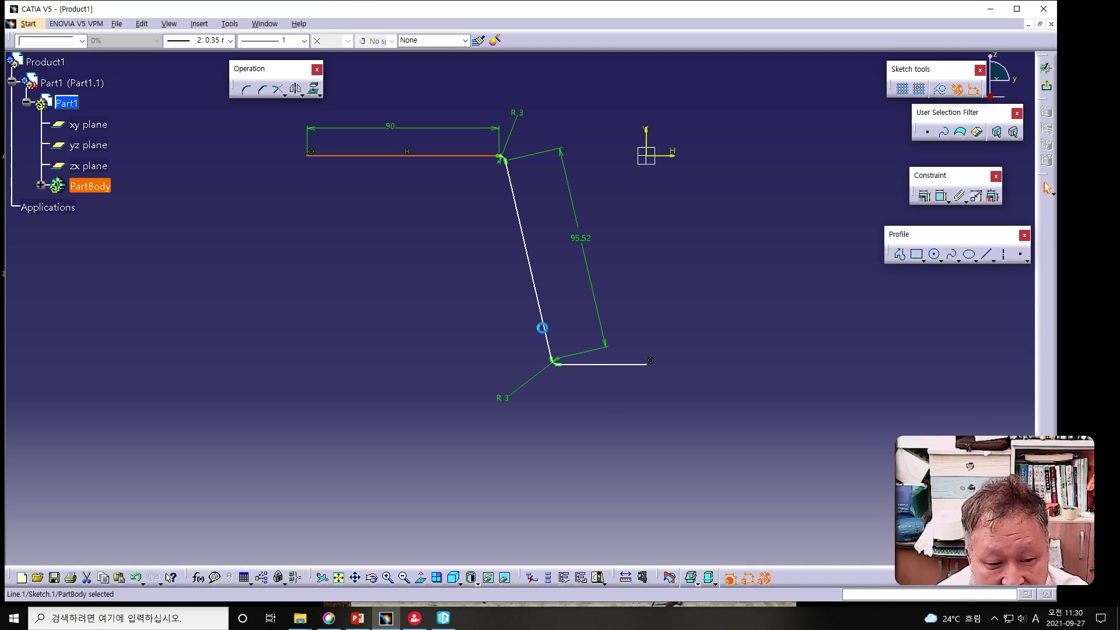
left_click(608, 369, "ctrl")
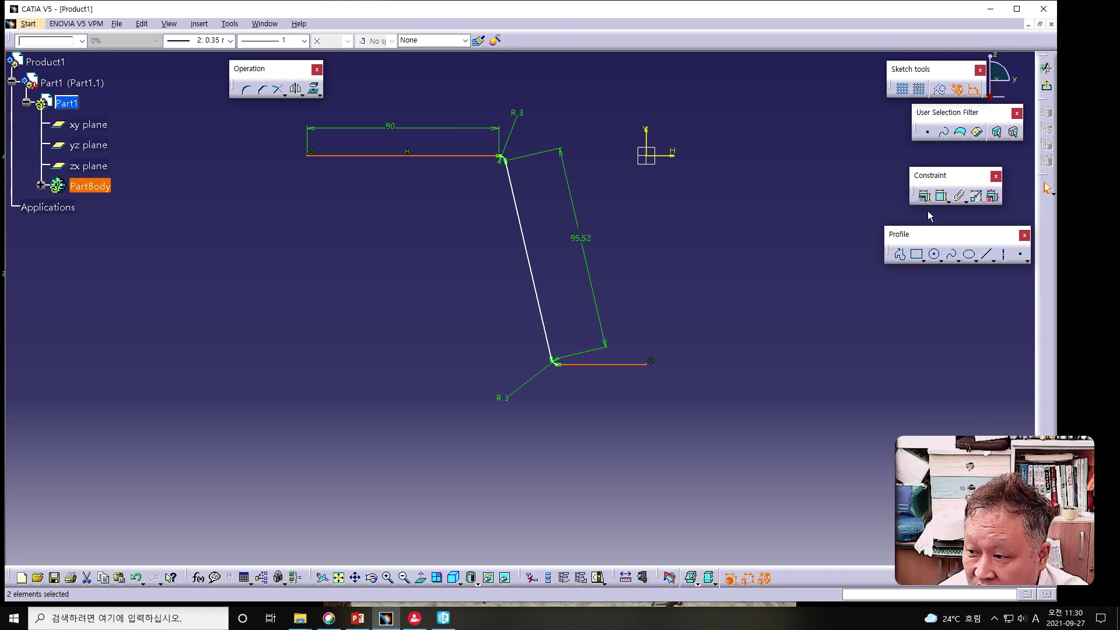
left_click(942, 197)
left_click(444, 236)
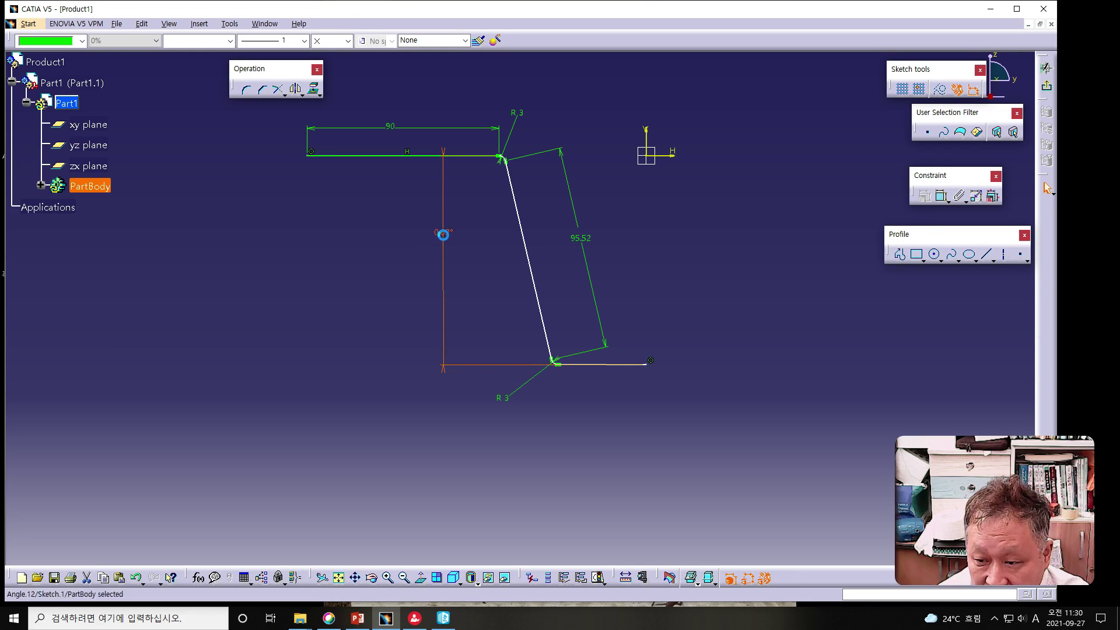
left_click(449, 236)
key("Delete")
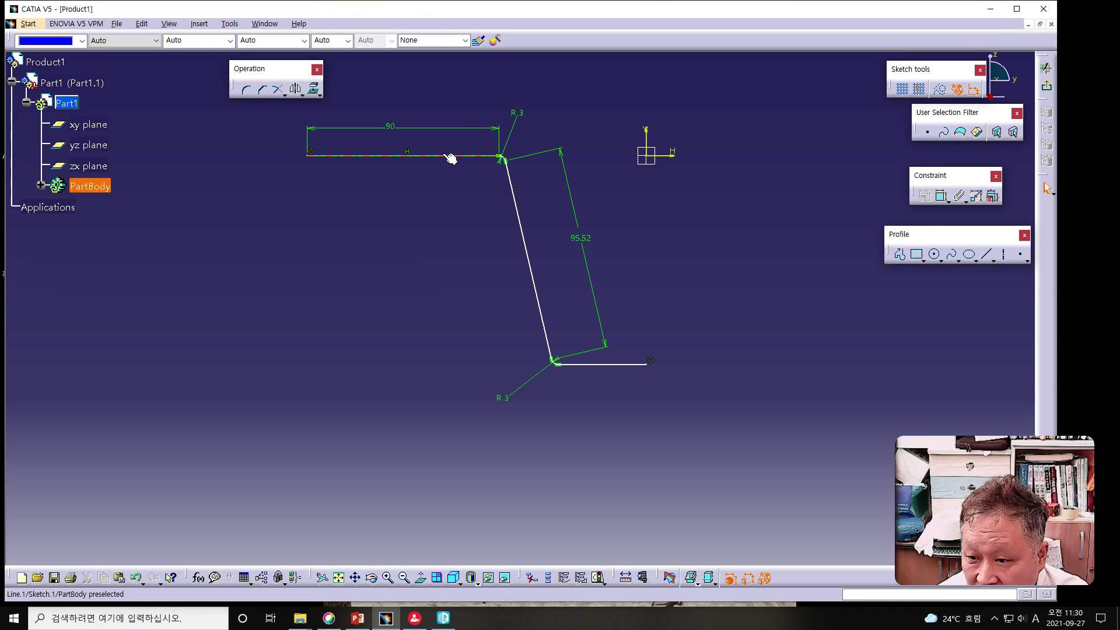
Add a distance dimension, rather than an angle, between the upper and lower horizontal lines and set it to 100 mm.
left_click(439, 155)
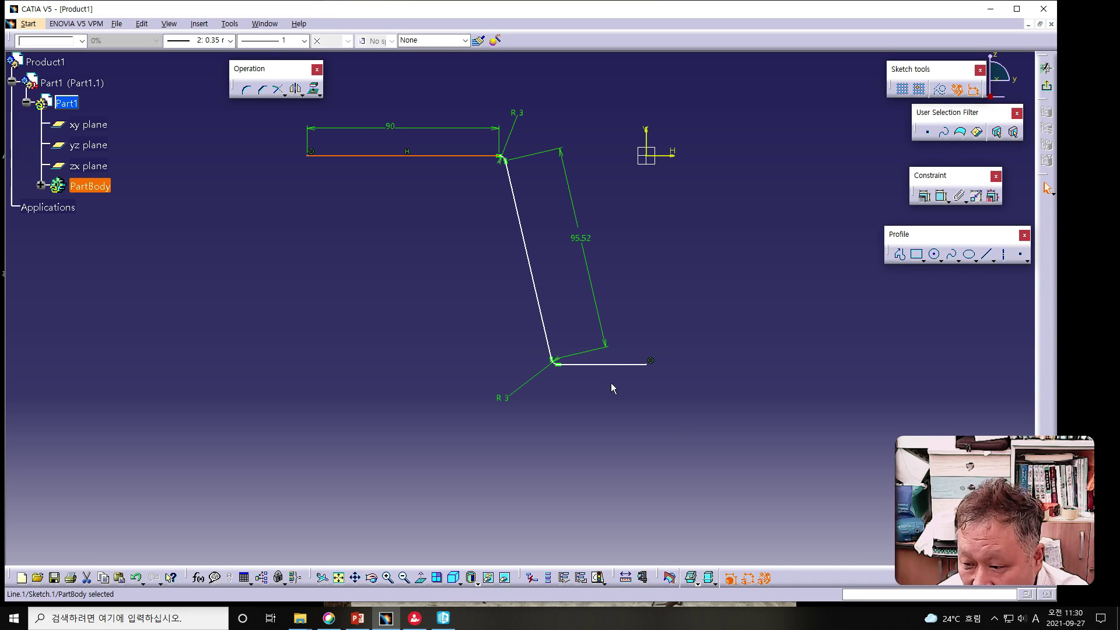
left_click(611, 365, "ctrl")
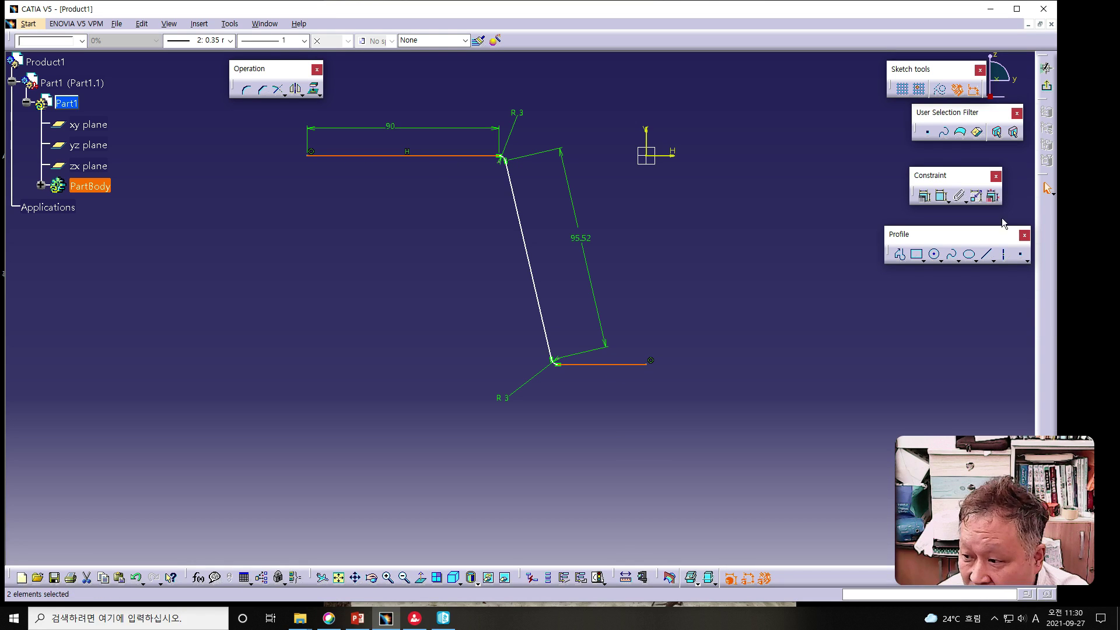
left_click(941, 196)
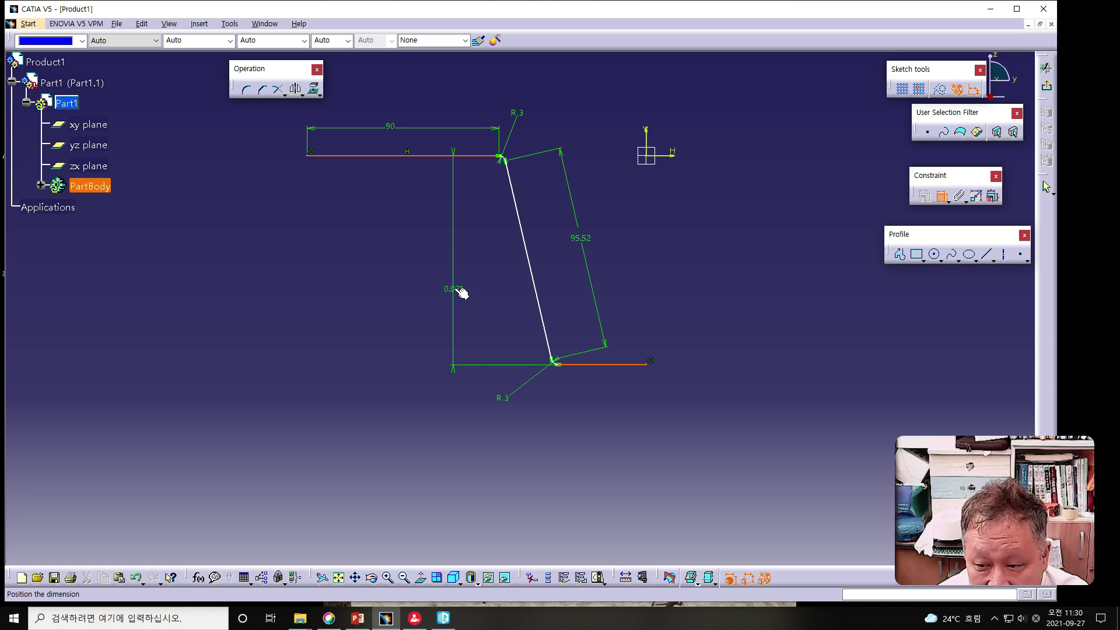
right_click(461, 293)
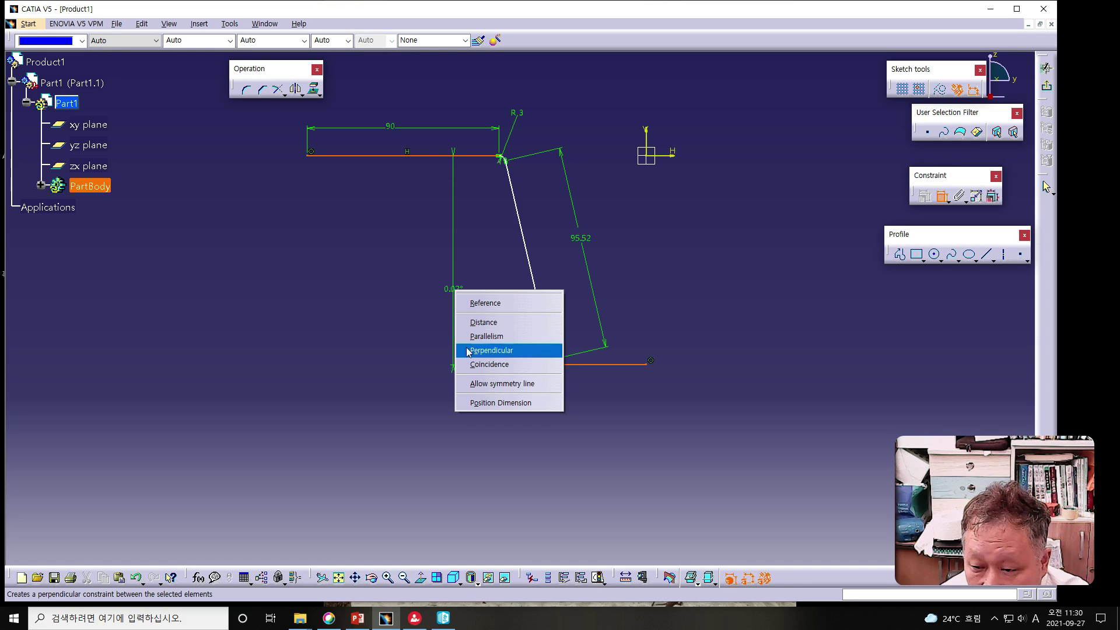
left_click(359, 348)
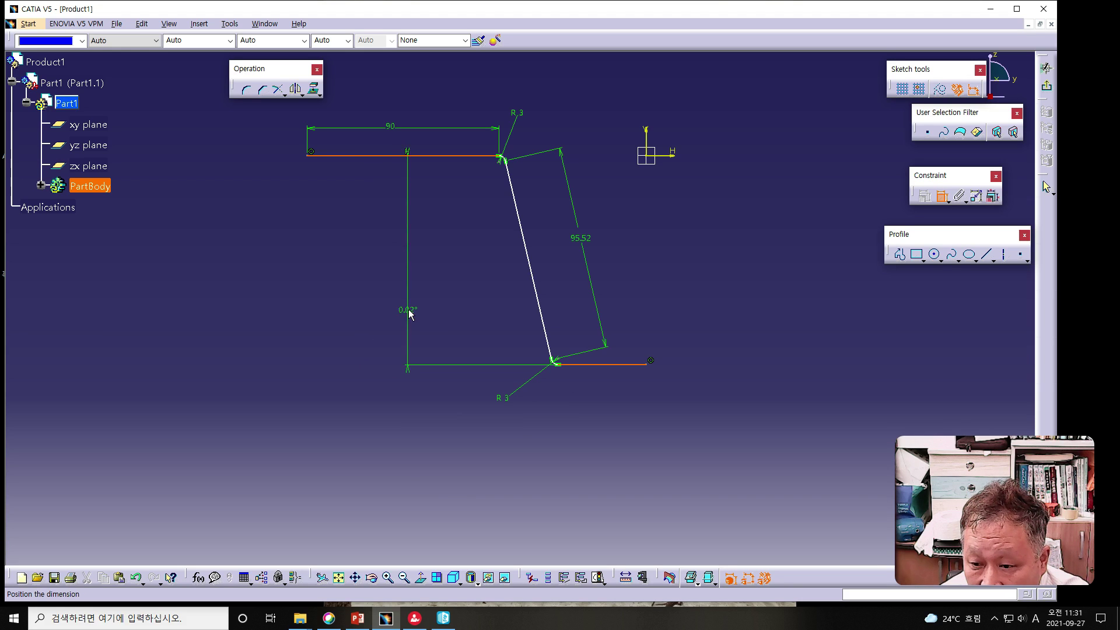
right_click(409, 313)
left_click(437, 342)
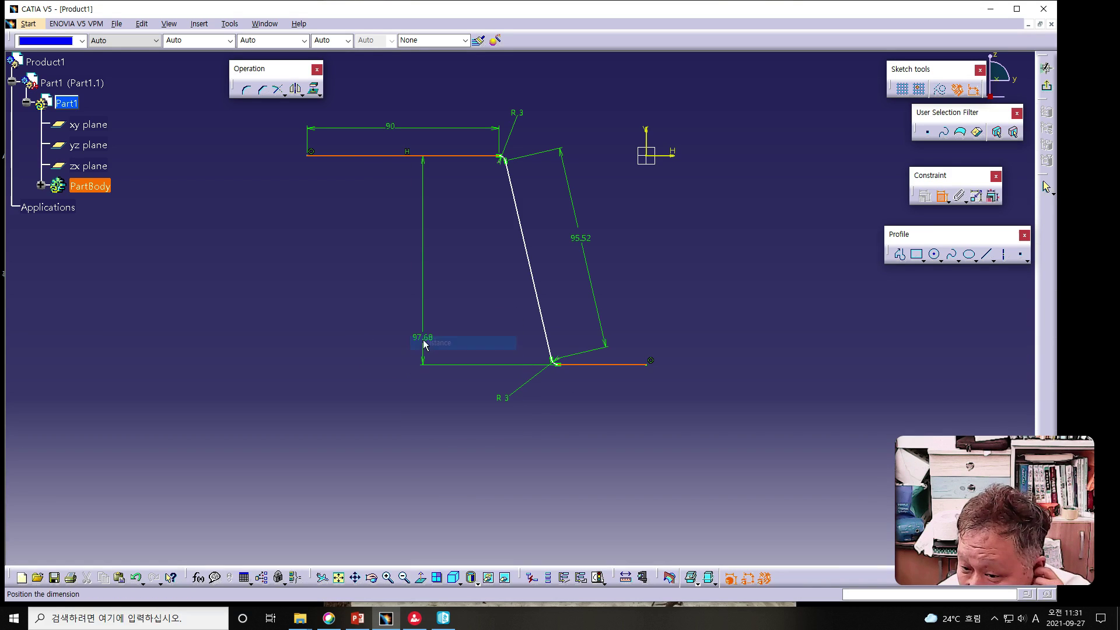
left_click(433, 281)
double_click(433, 278)
type("1")
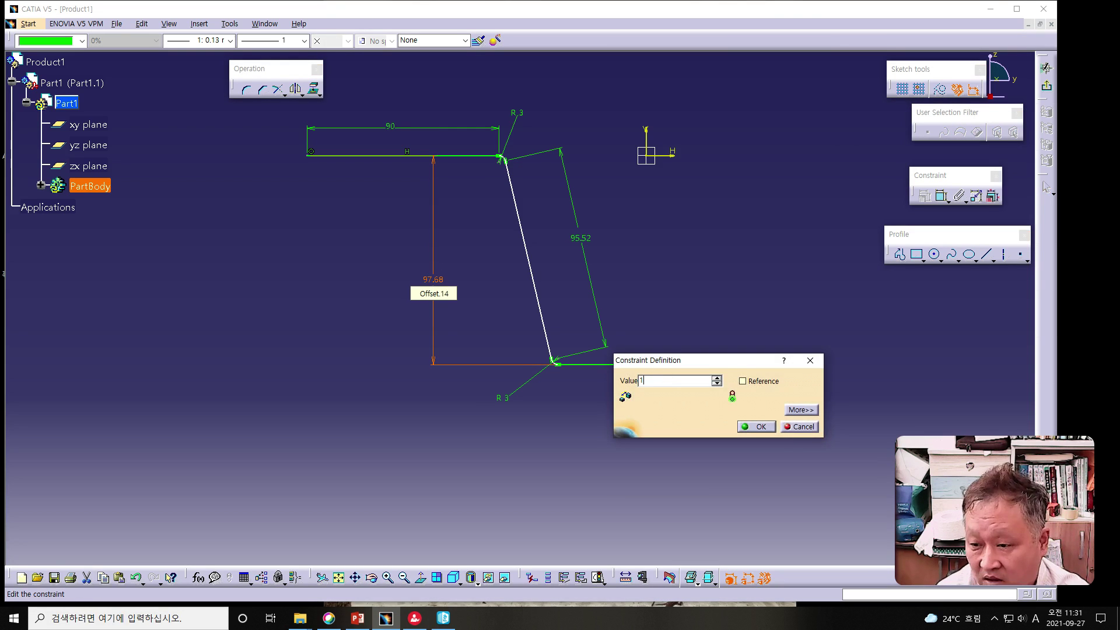
type("00")
key("Return")
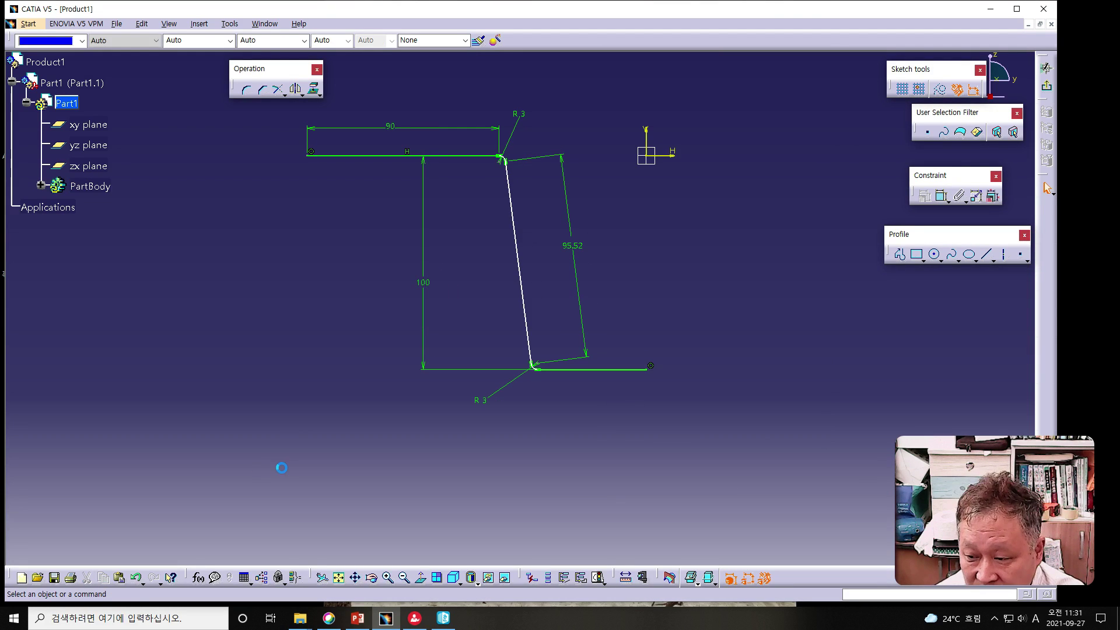
Dimension the length of the lower horizontal line and set it to 62.357 mm.
left_click(599, 369)
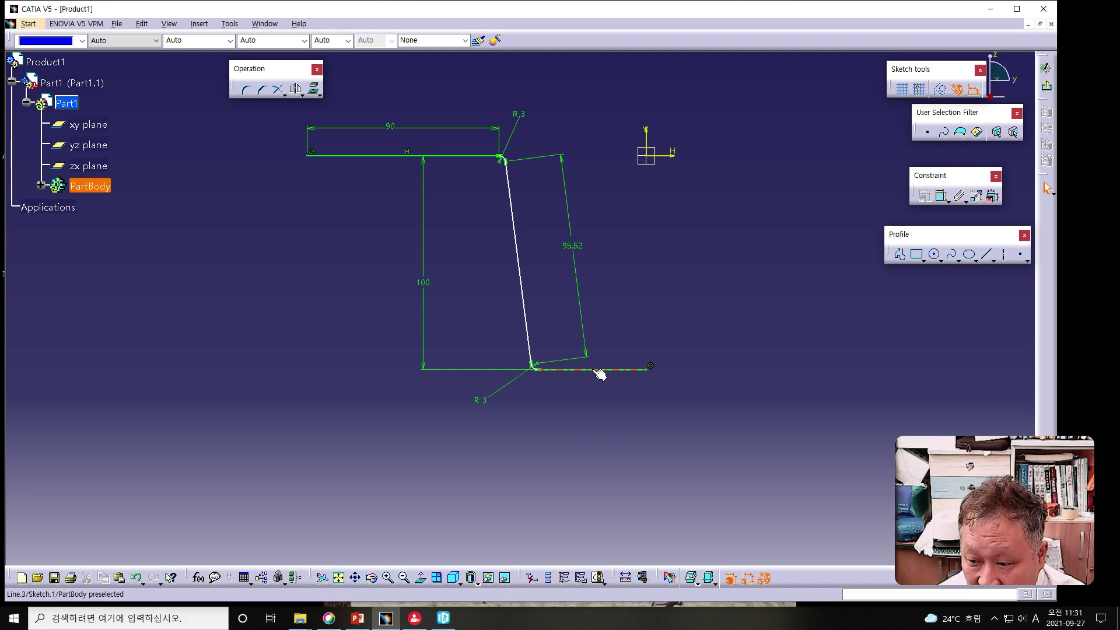
left_click(941, 197)
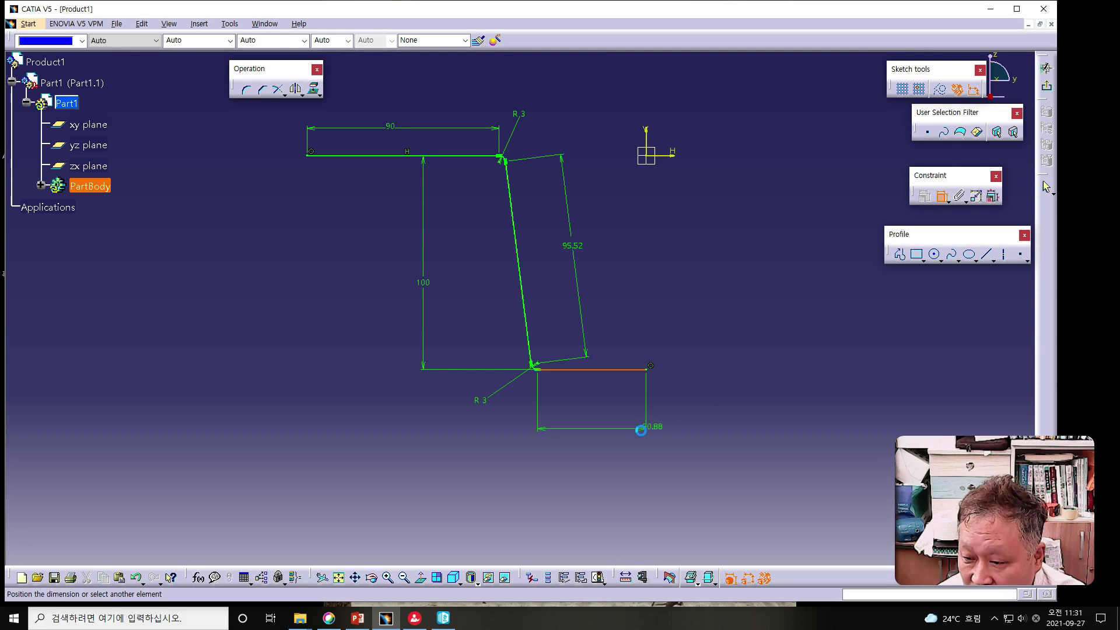
double_click(620, 426)
type("62.357")
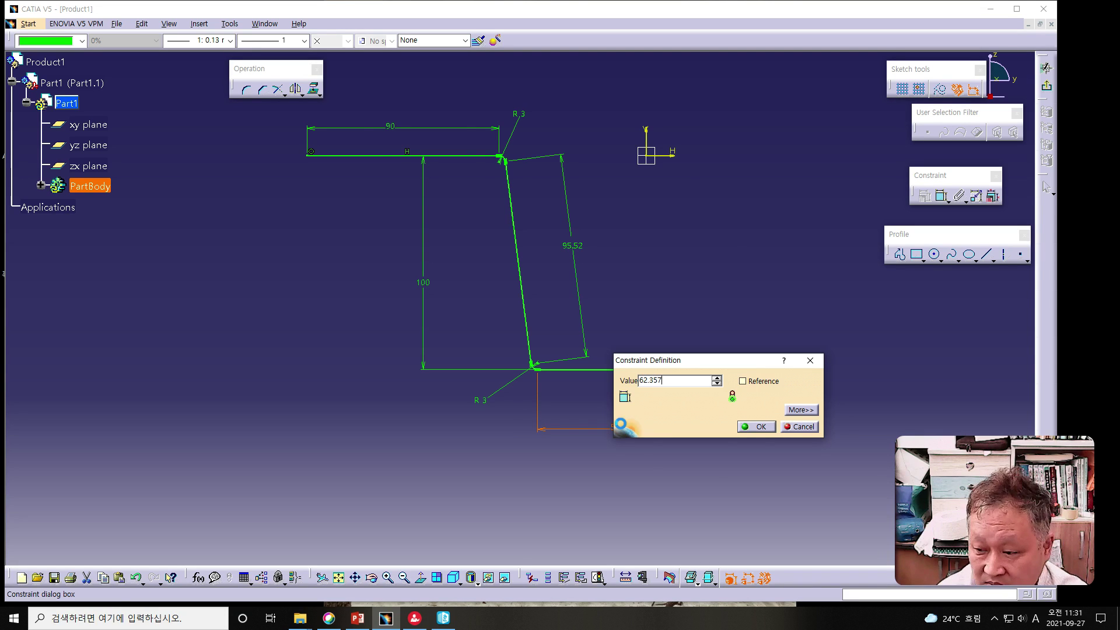
key("Return")
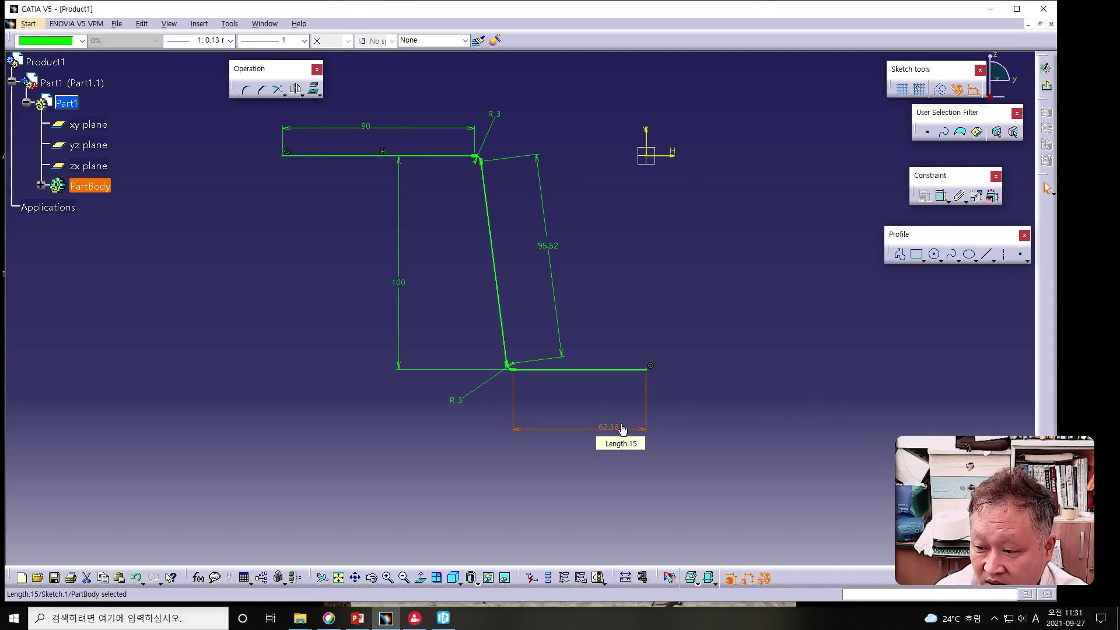
left_click(599, 502)
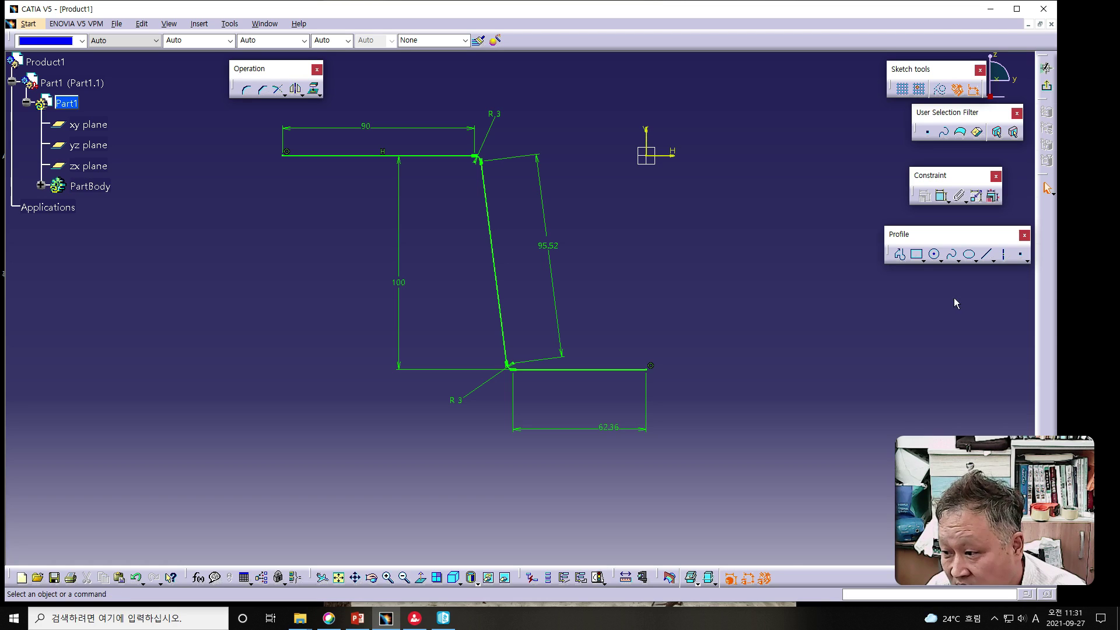
Draw a vertical axis from the free end of the lower horizontal line up to the origin, and exit the sketch.
left_click(1004, 254)
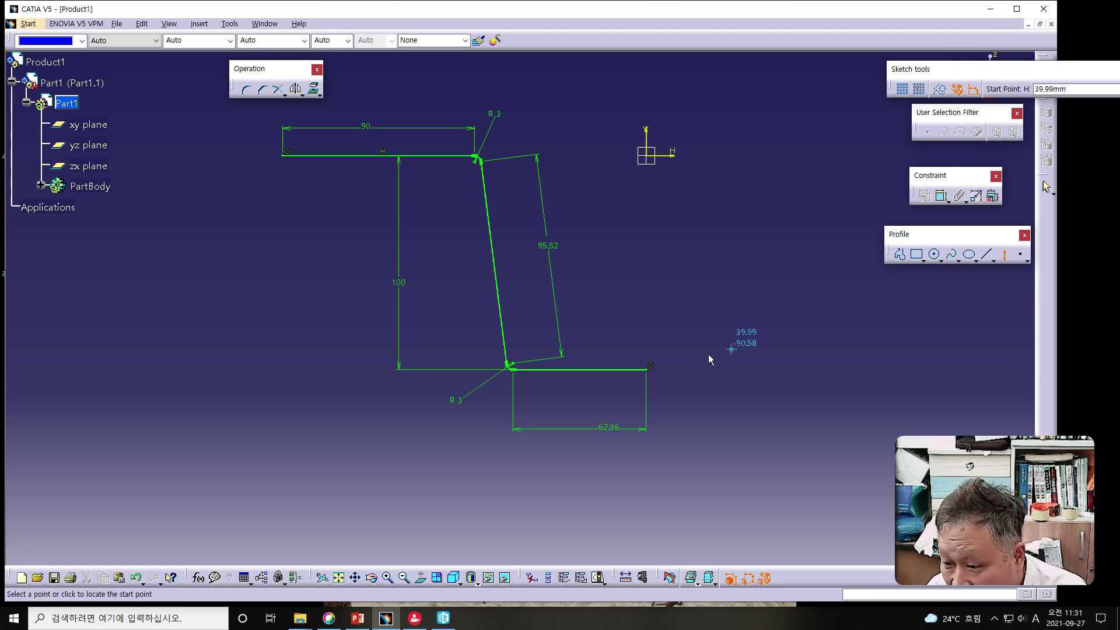
left_click(650, 366)
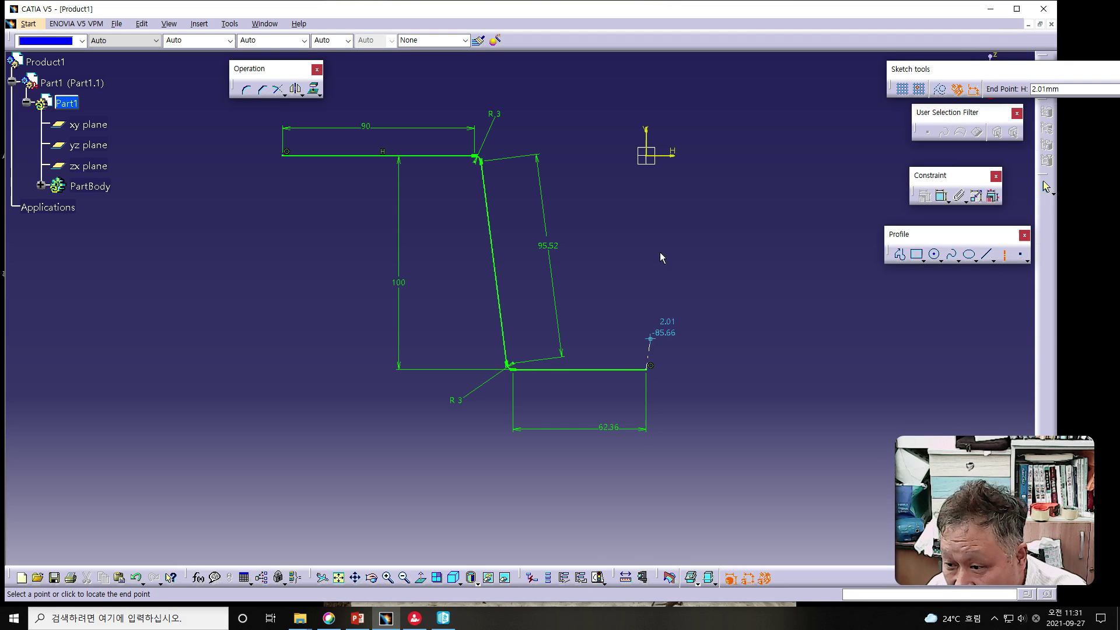
left_click(650, 154)
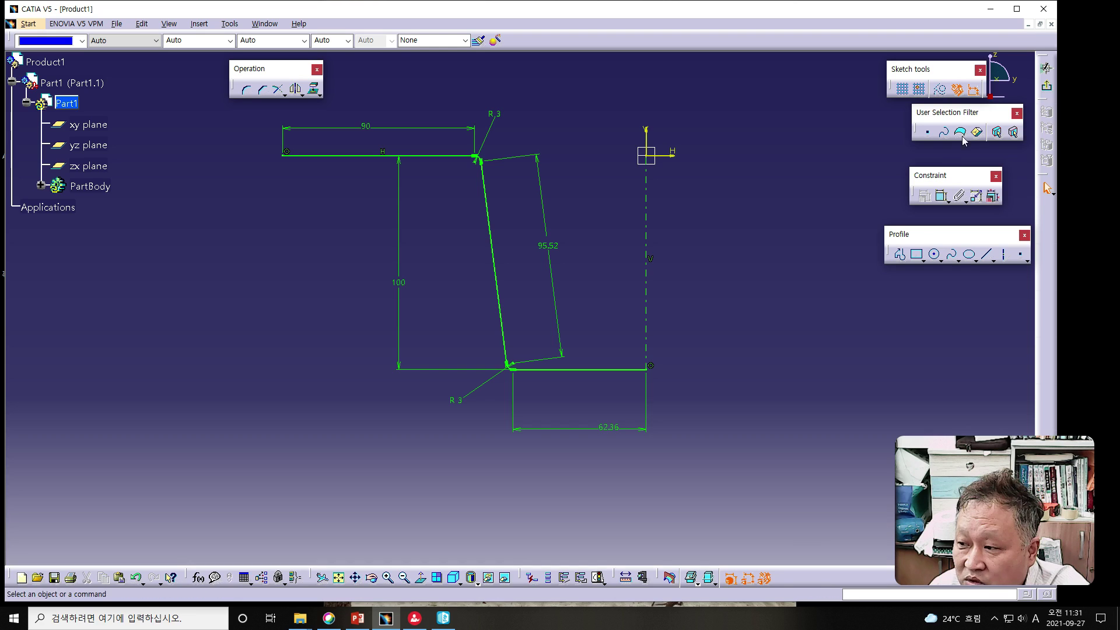
left_click(1047, 89)
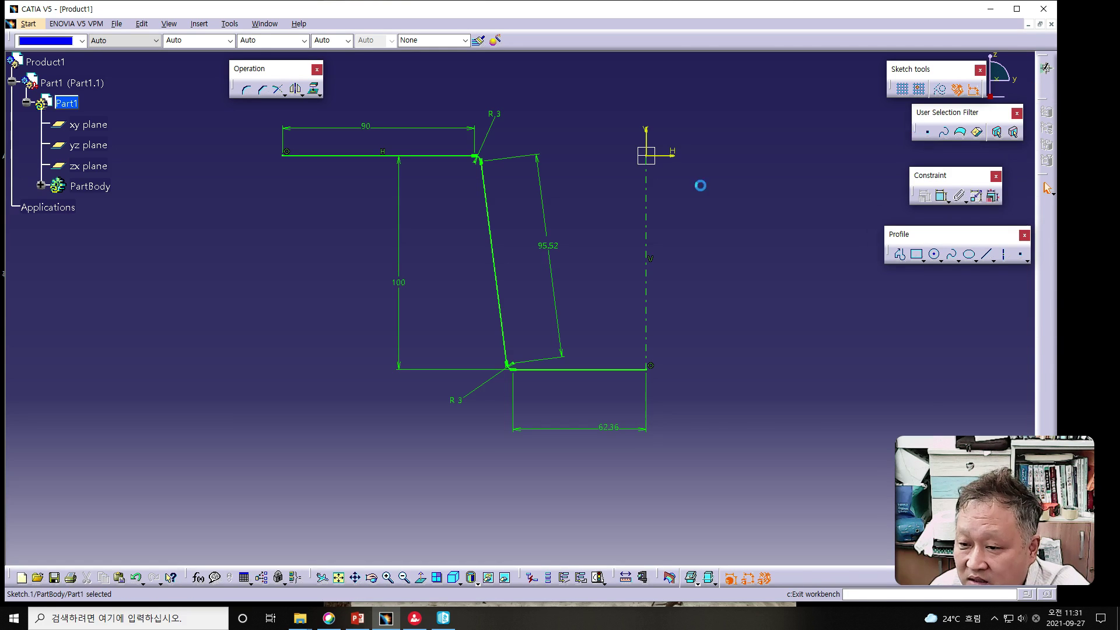
key("alt+Tab")
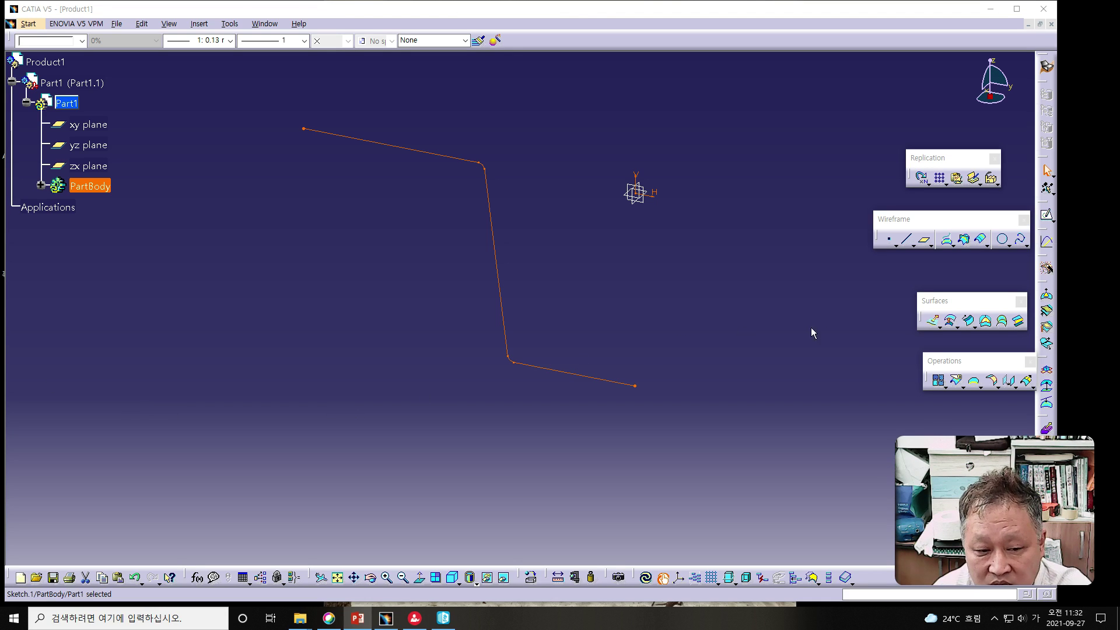
Start a Revolve surface from the cross-section sketch and set its revolution axis to the Z Axis.
left_click(939, 328)
left_click(938, 328)
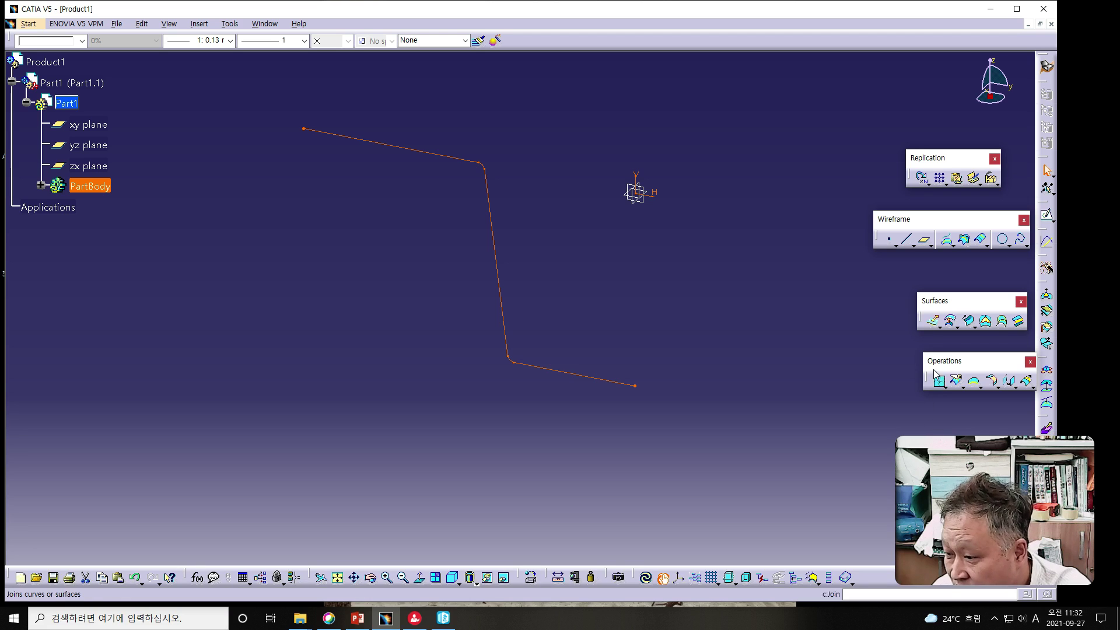
left_click(939, 328)
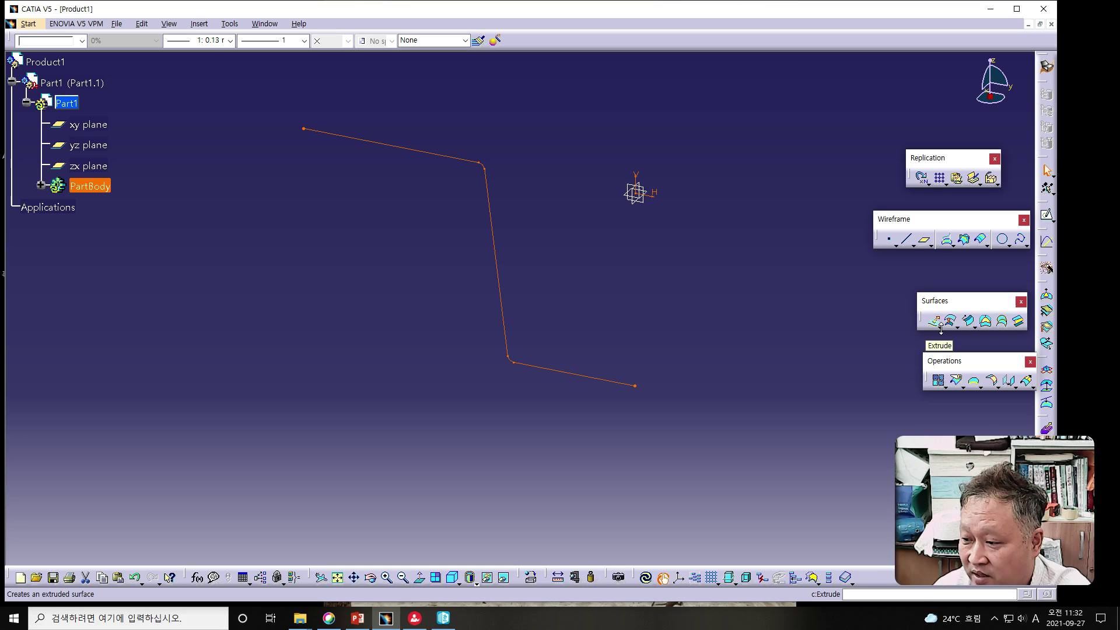
left_click(941, 328)
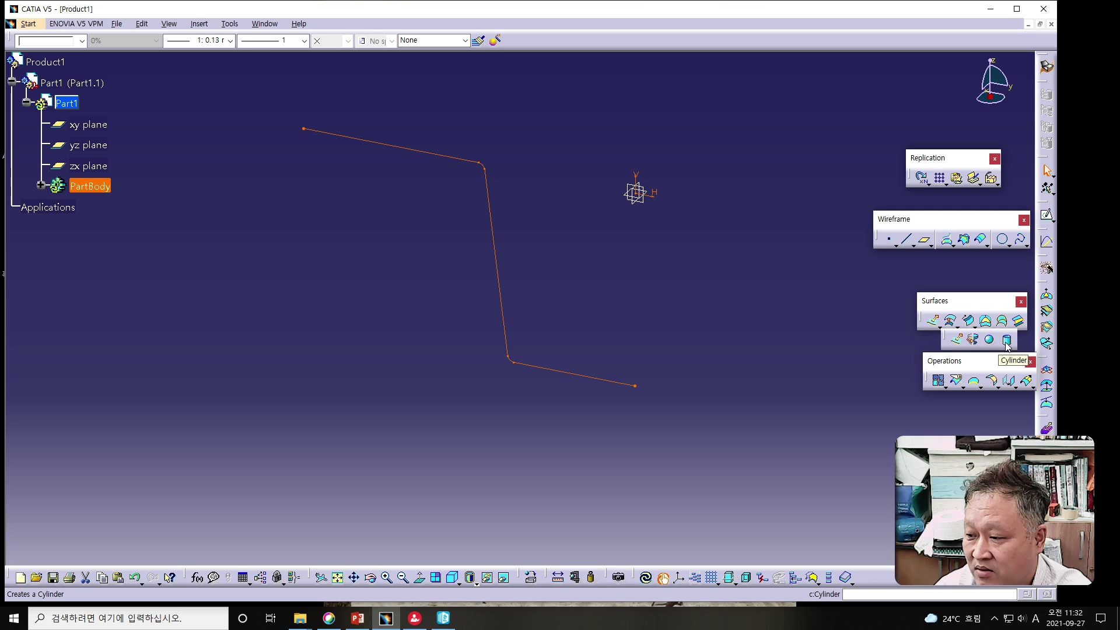
left_click(974, 346)
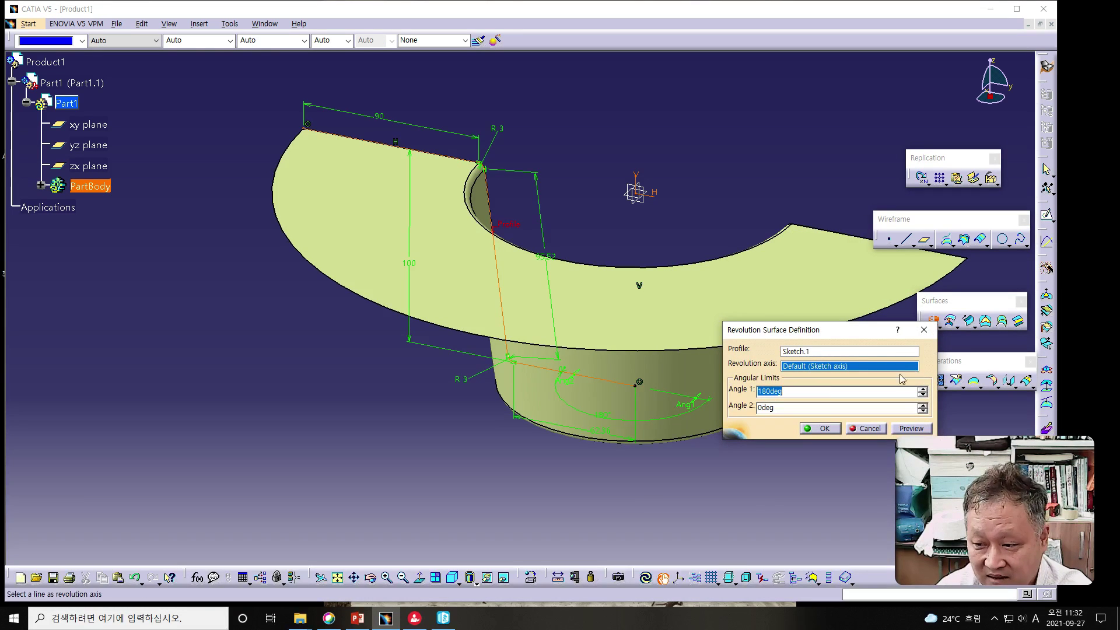
mouse_move(681, 407)
middle_mouse_down()
mouse_move(554, 409)
mouse_move(374, 373)
mouse_move(341, 354)
mouse_move(481, 465)
mouse_move(426, 461)
mouse_move(363, 434)
mouse_move(425, 388)
mouse_move(373, 364)
mouse_move(408, 412)
middle_mouse_up()
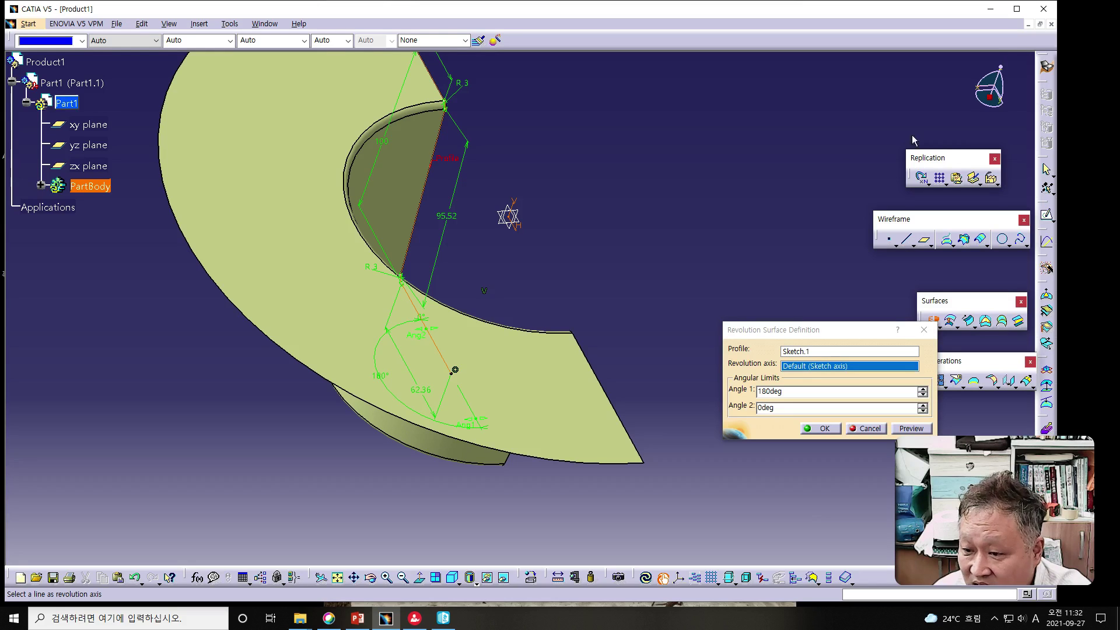
right_click(811, 367)
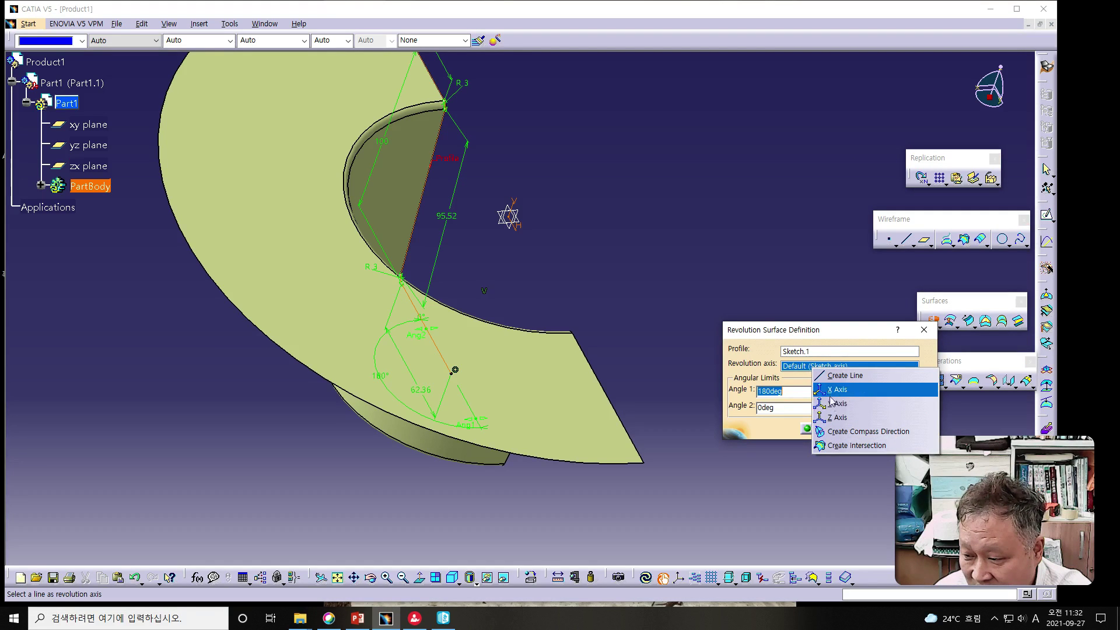
left_click(836, 418)
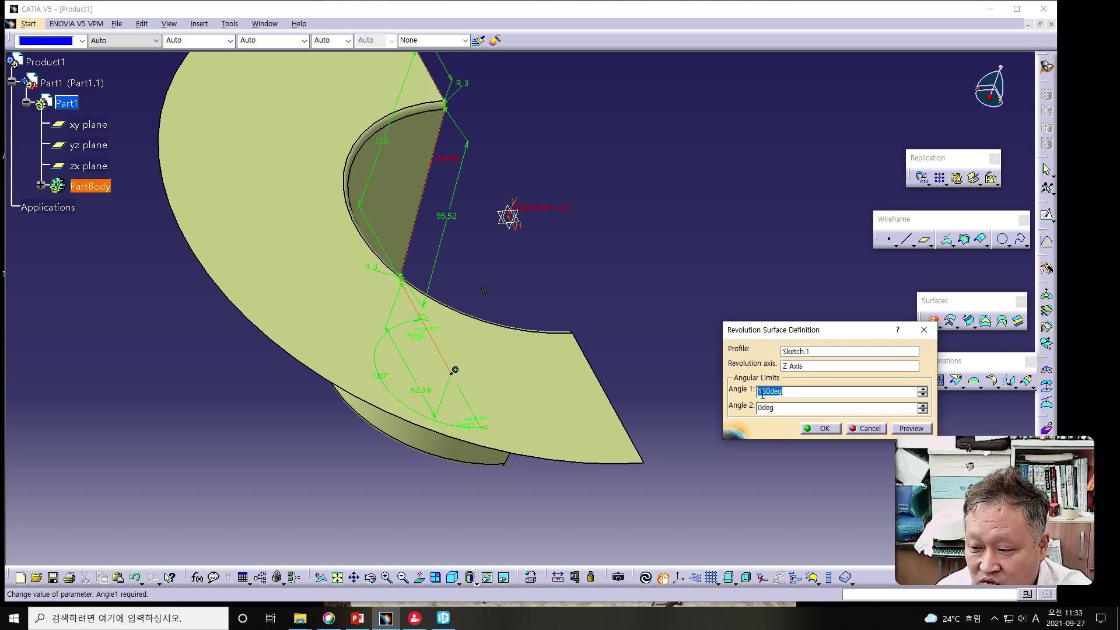
Set the first angular limit to 360 degrees and create the full revolved basket surface.
left_click_drag(767, 392, 722, 391)
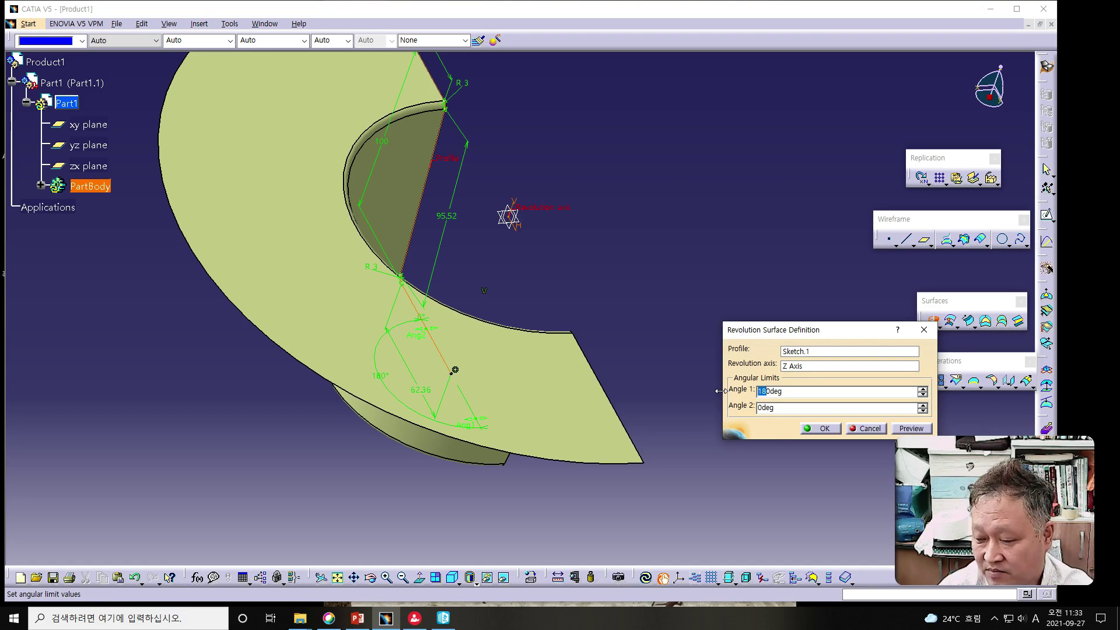
type("36")
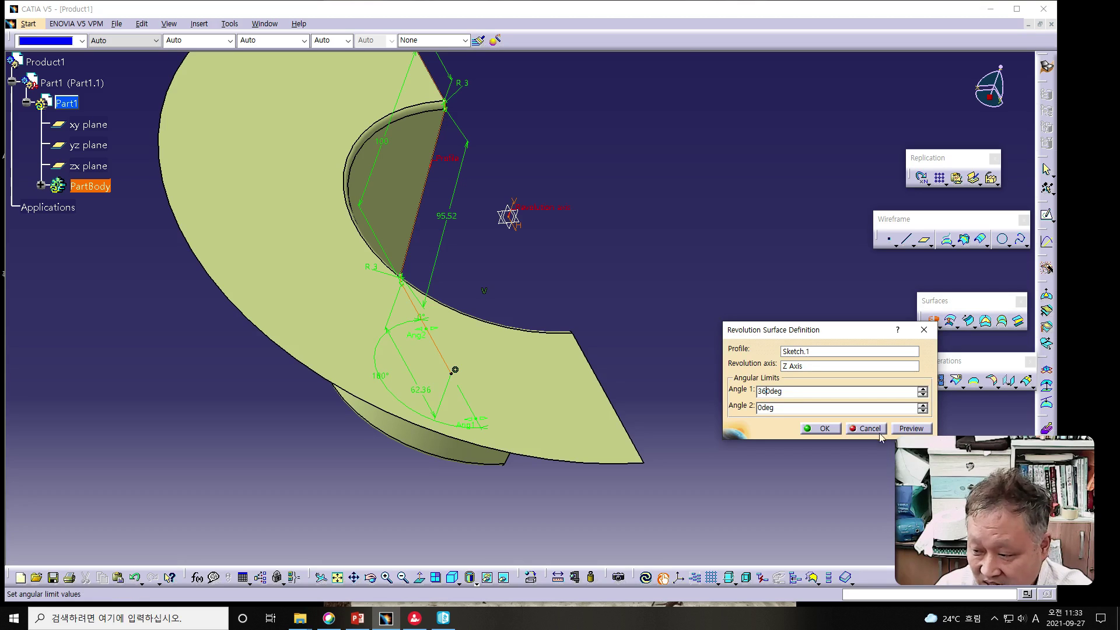
left_click(903, 428)
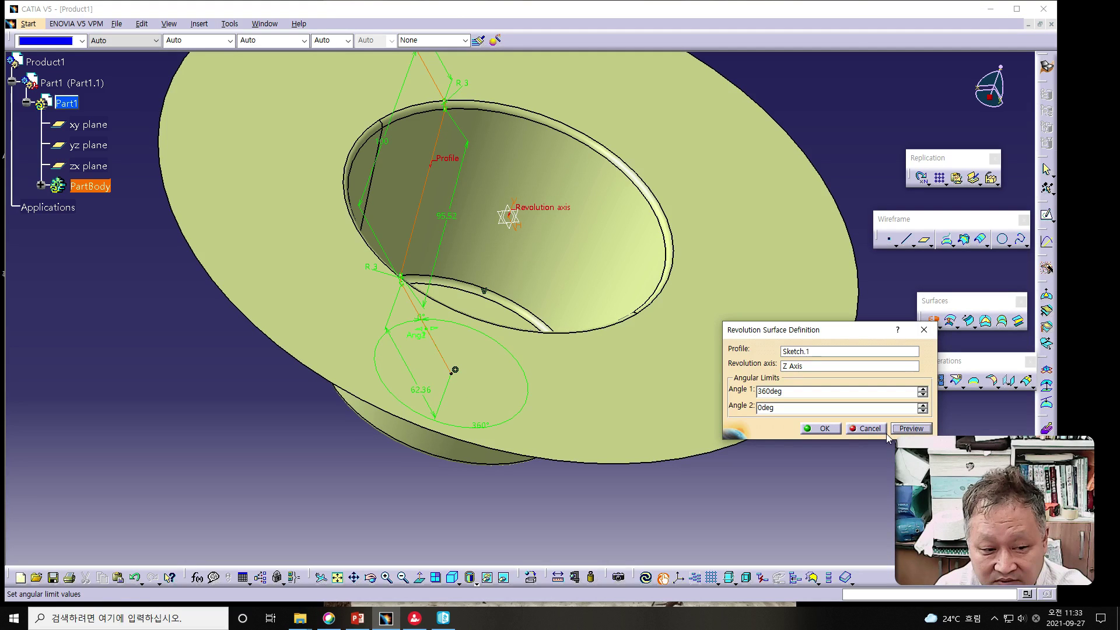
left_click(822, 428)
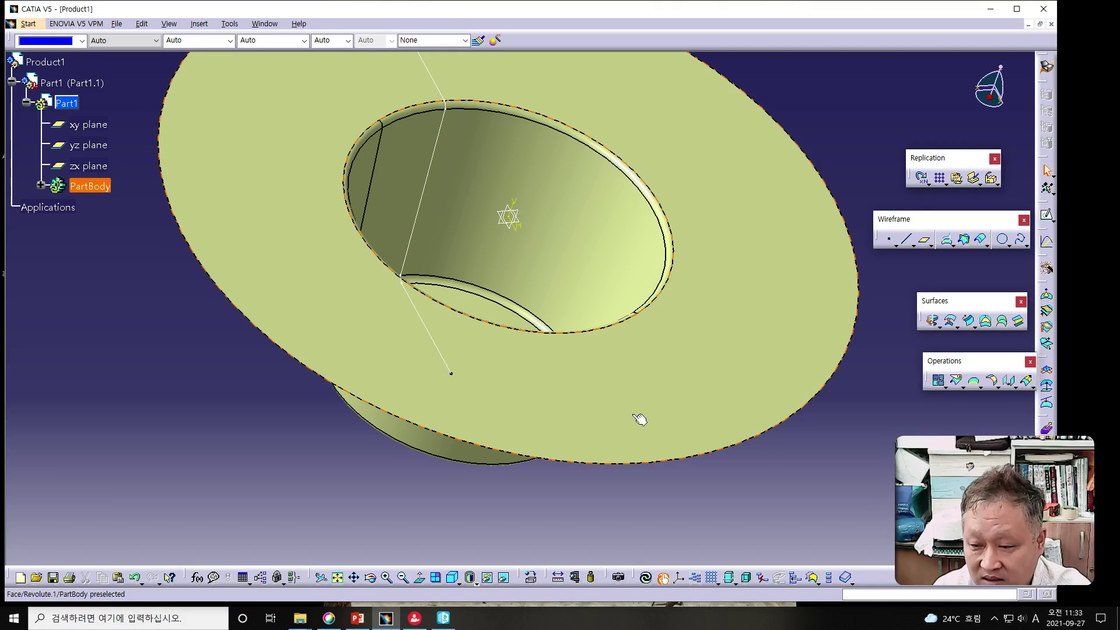
middle_click_drag(675, 425, 728, 308)
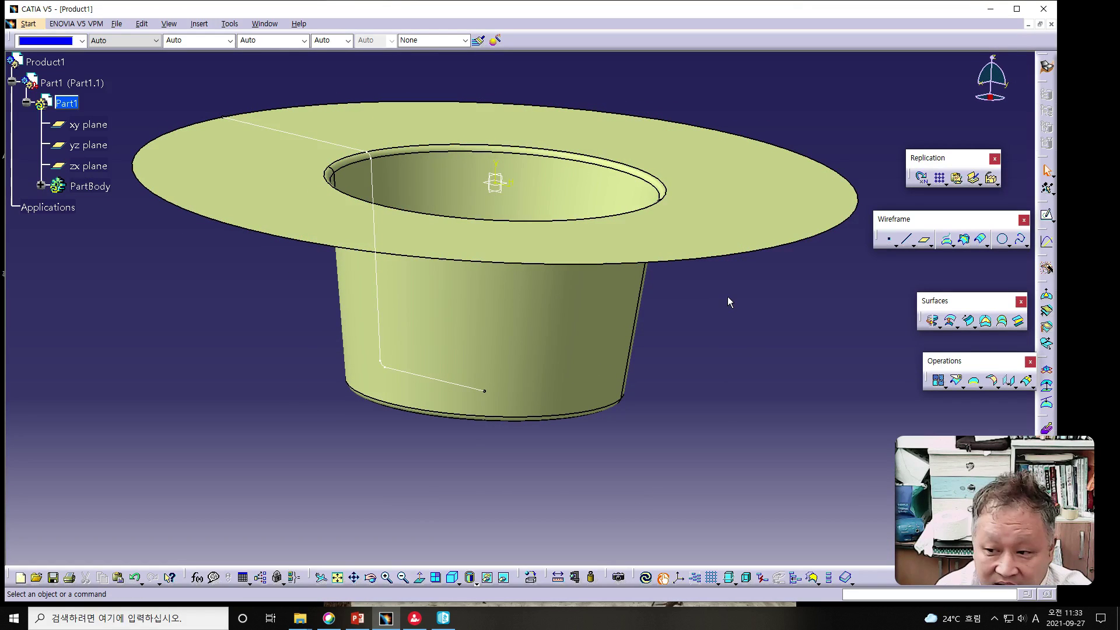
mouse_move(713, 337)
middle_mouse_down("ctrl")
mouse_move(722, 365)
mouse_move(718, 356)
middle_mouse_up("ctrl")
middle_click_drag(589, 318, 588, 276)
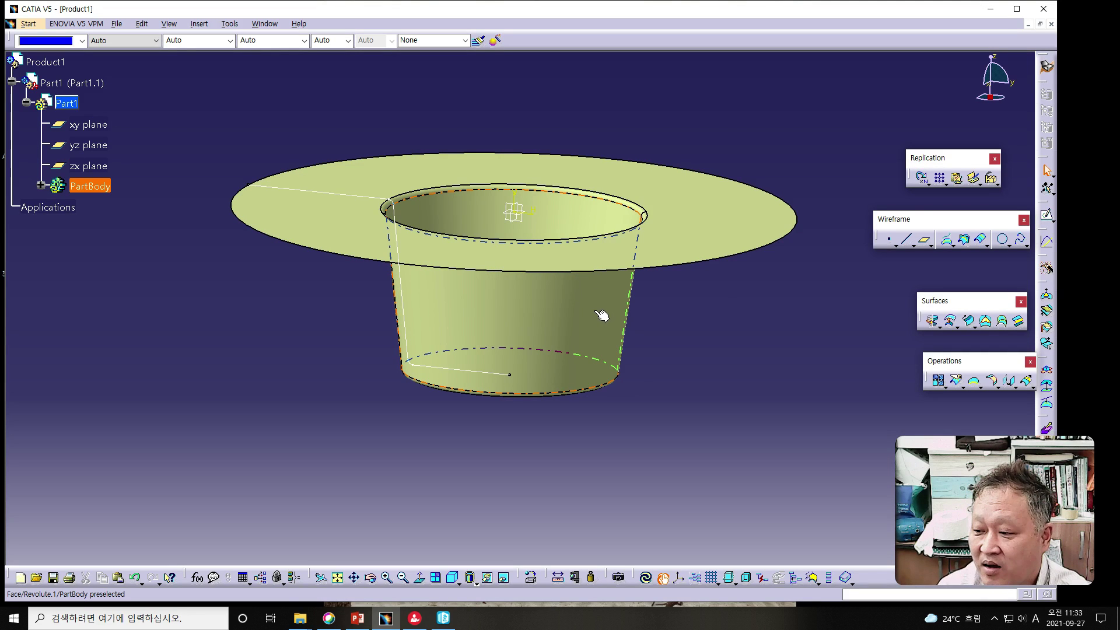
middle_click_drag(598, 372, 676, 251)
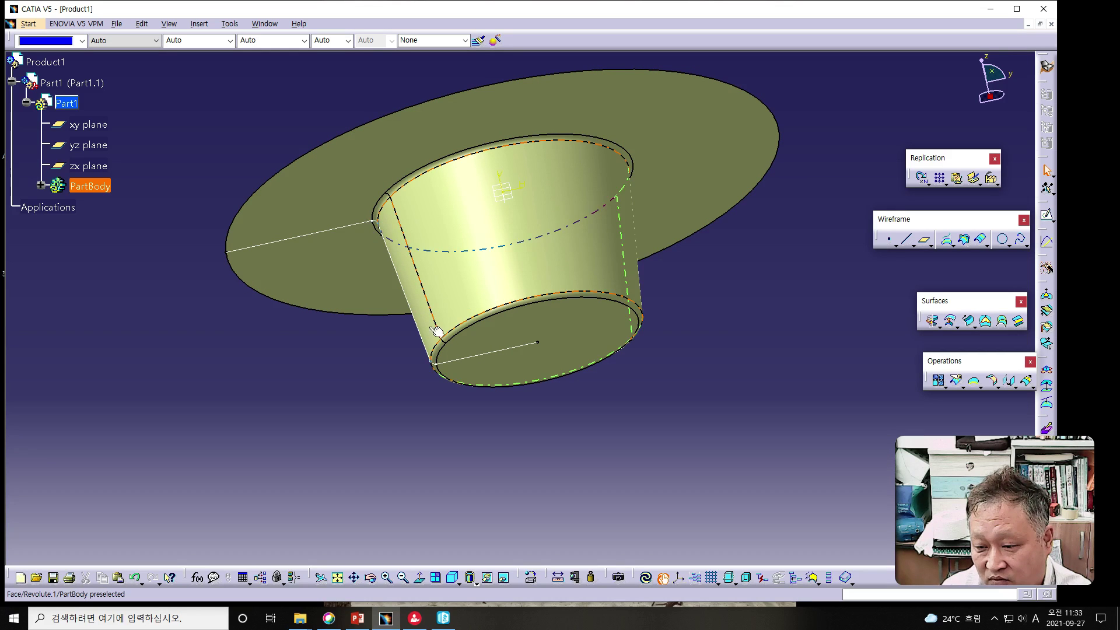
middle_click_drag(601, 241, 635, 390)
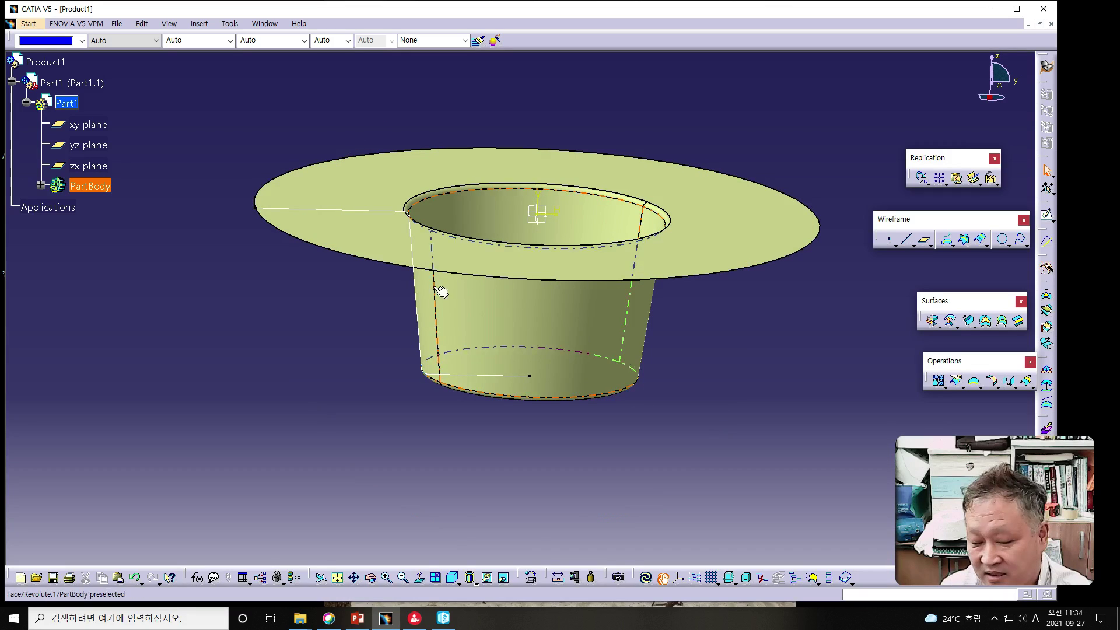
key("alt+Tab")
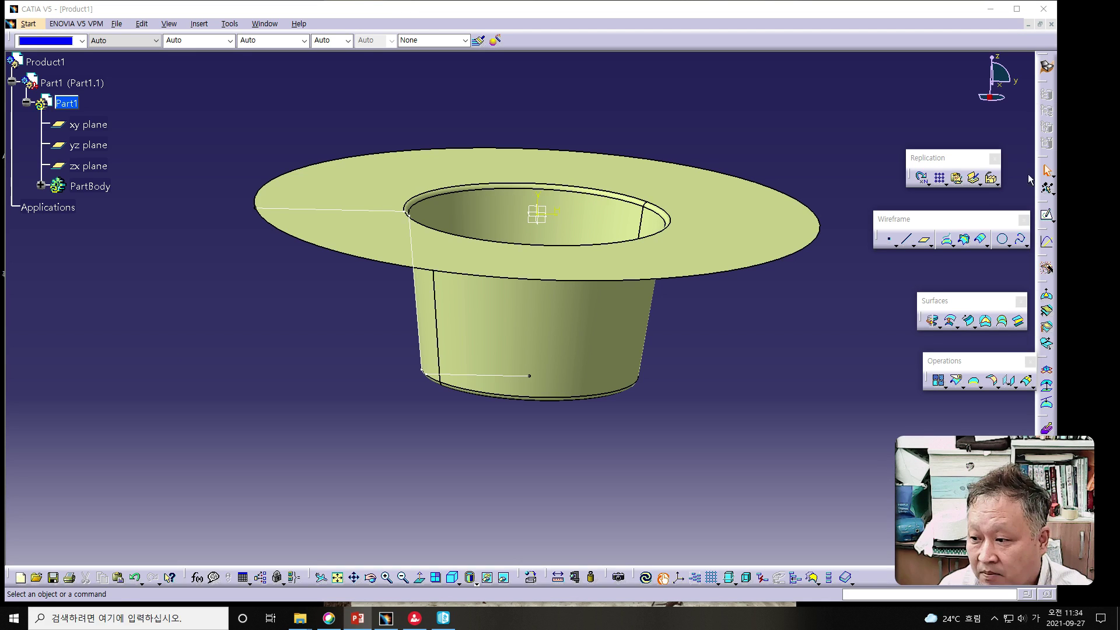
Define a new reference plane of type Offset from plane, using the xy plane as its reference.
left_click(925, 245)
left_click(923, 241)
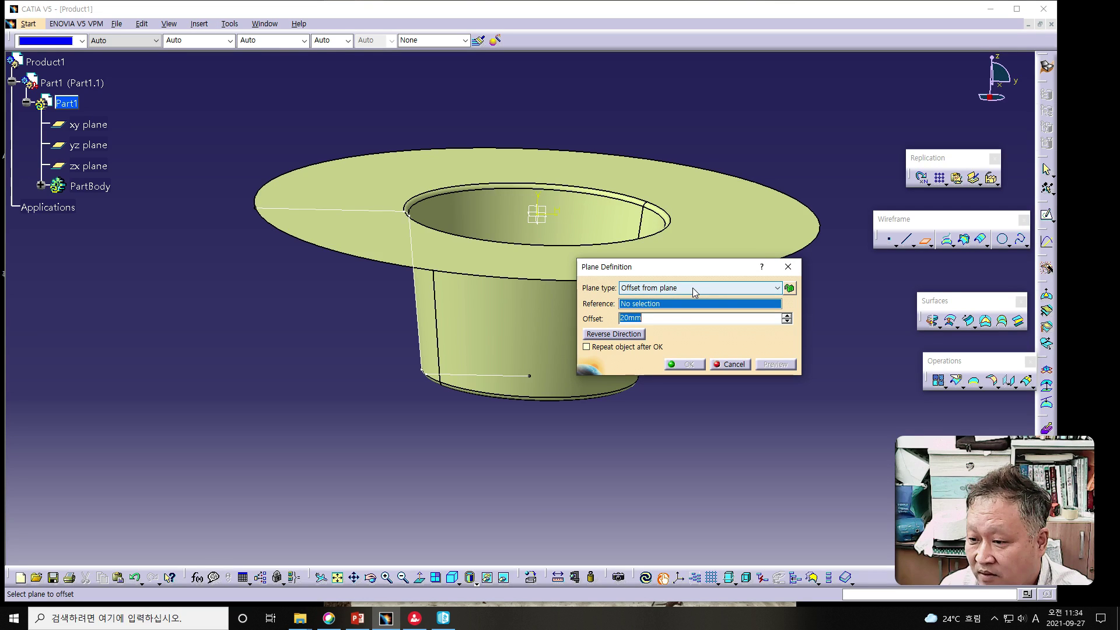
left_click_drag(693, 269, 777, 305)
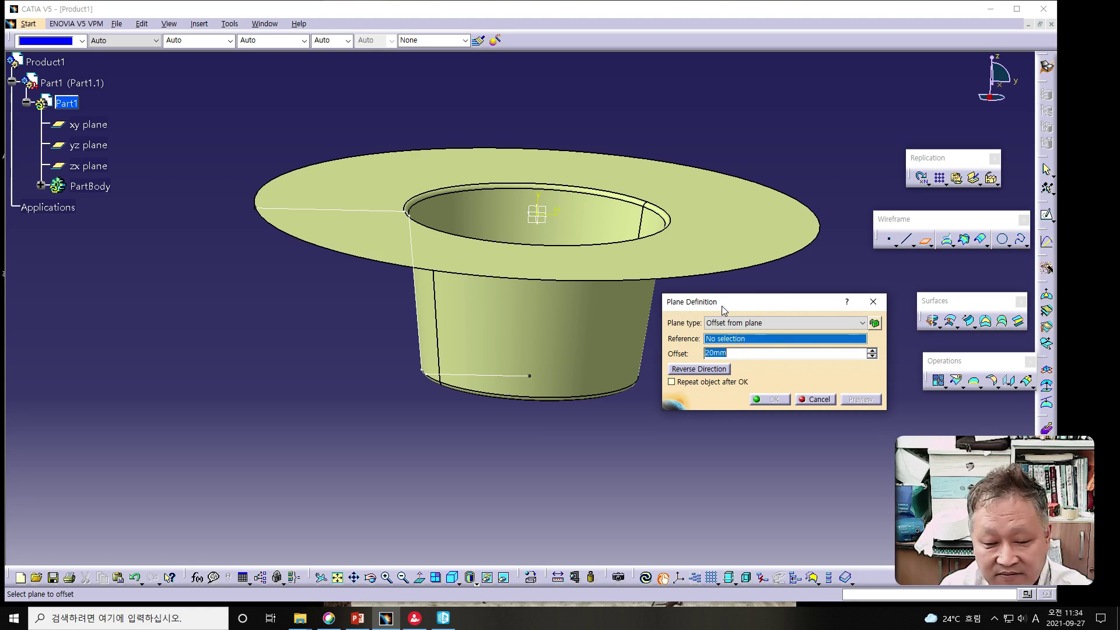
left_click(774, 324)
left_click(775, 335)
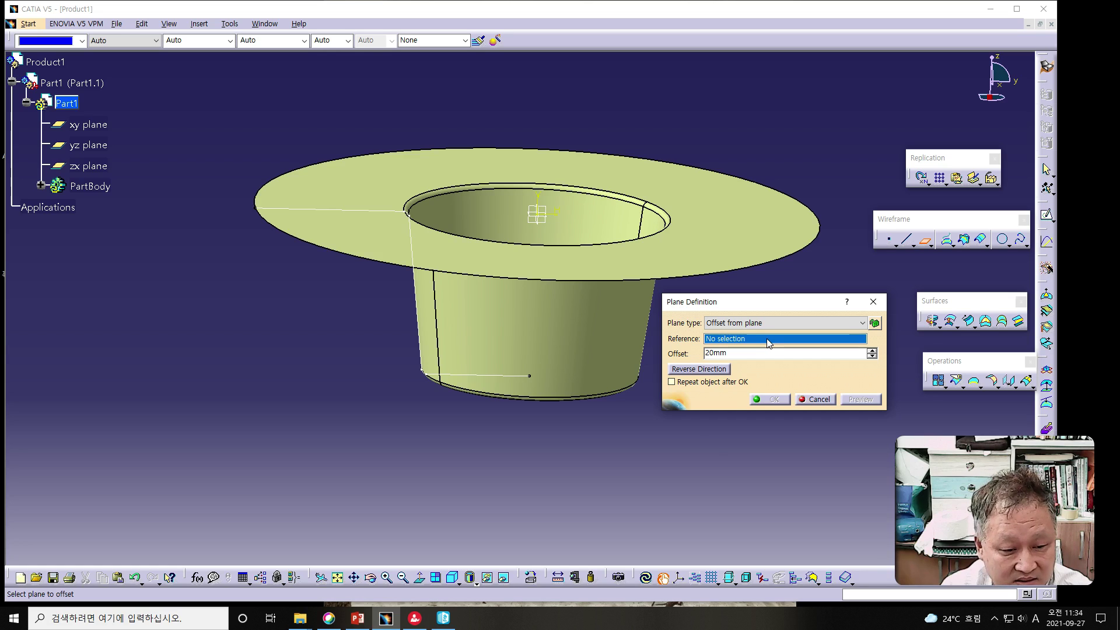
right_click(771, 344)
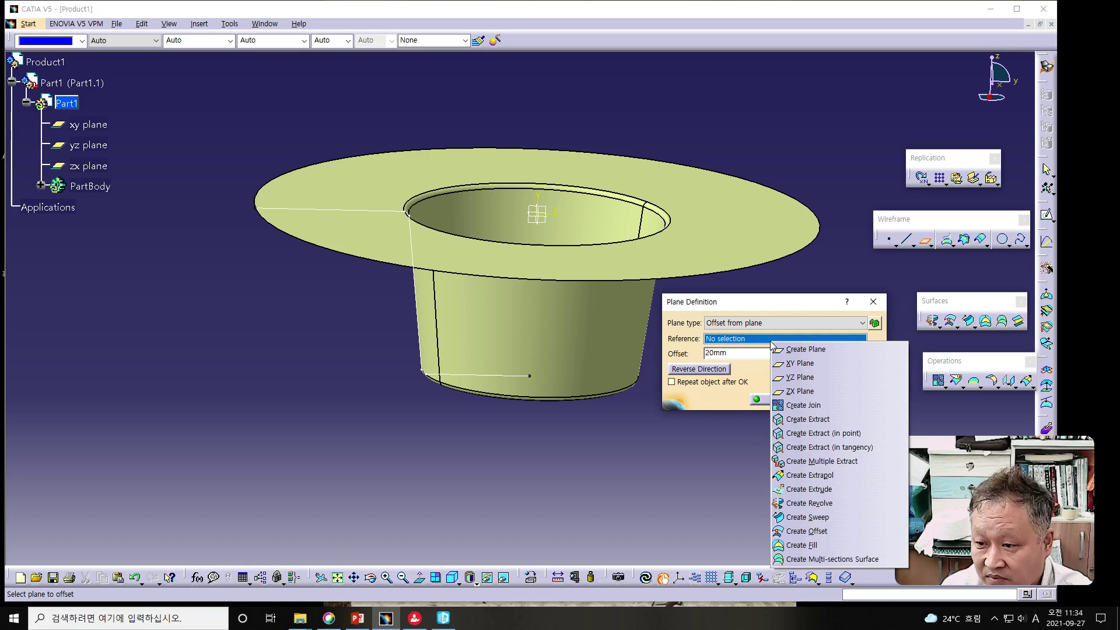
left_click(542, 214)
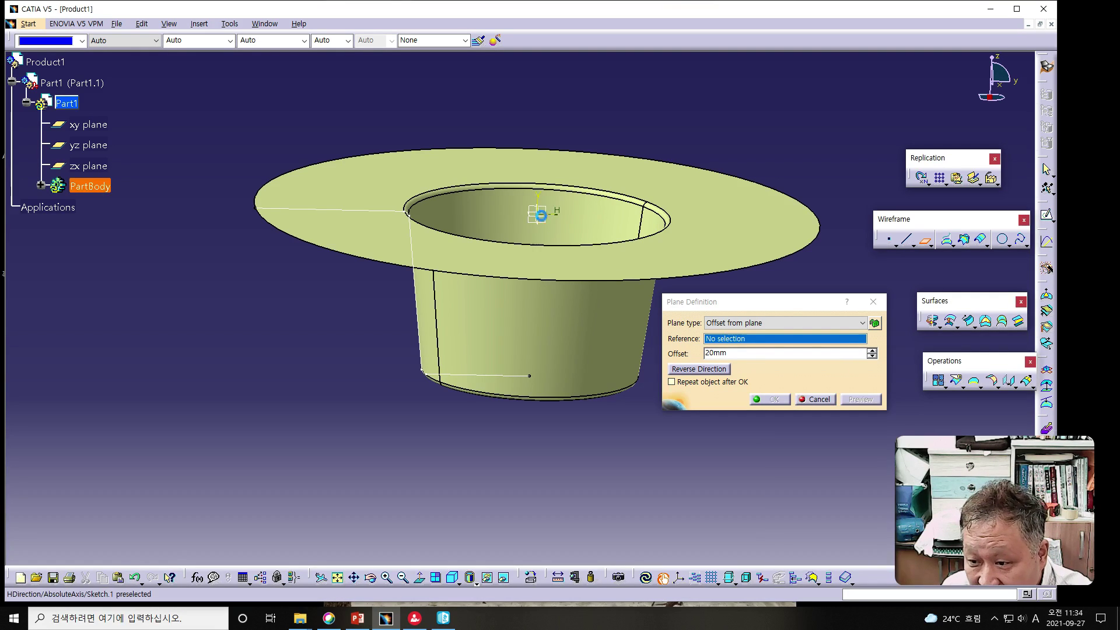
left_click(542, 215)
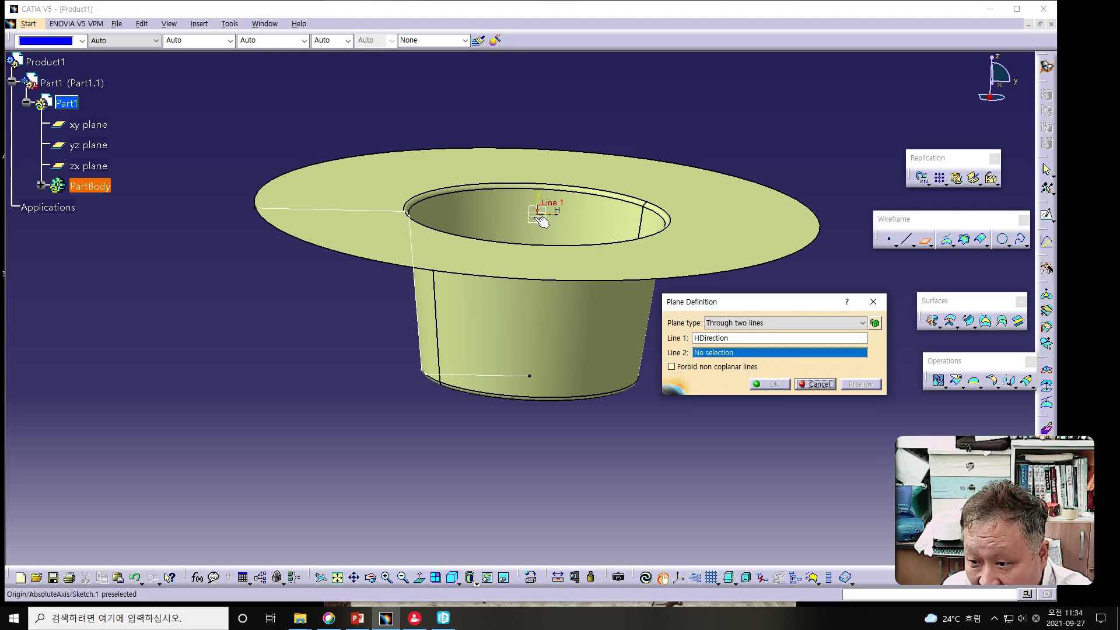
left_click(537, 220)
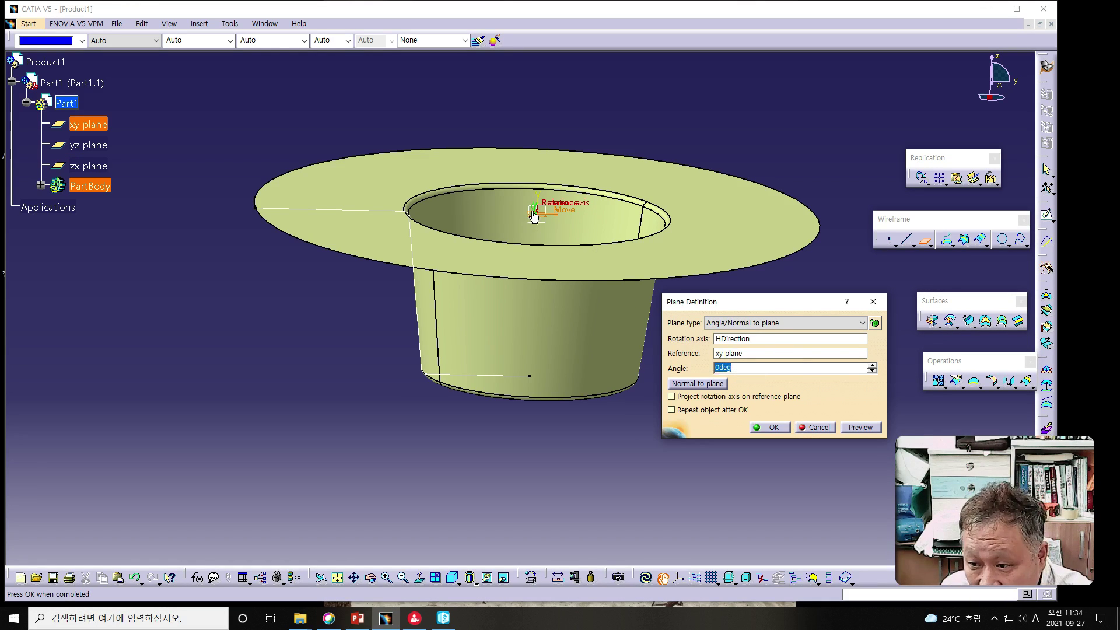
left_click(756, 340)
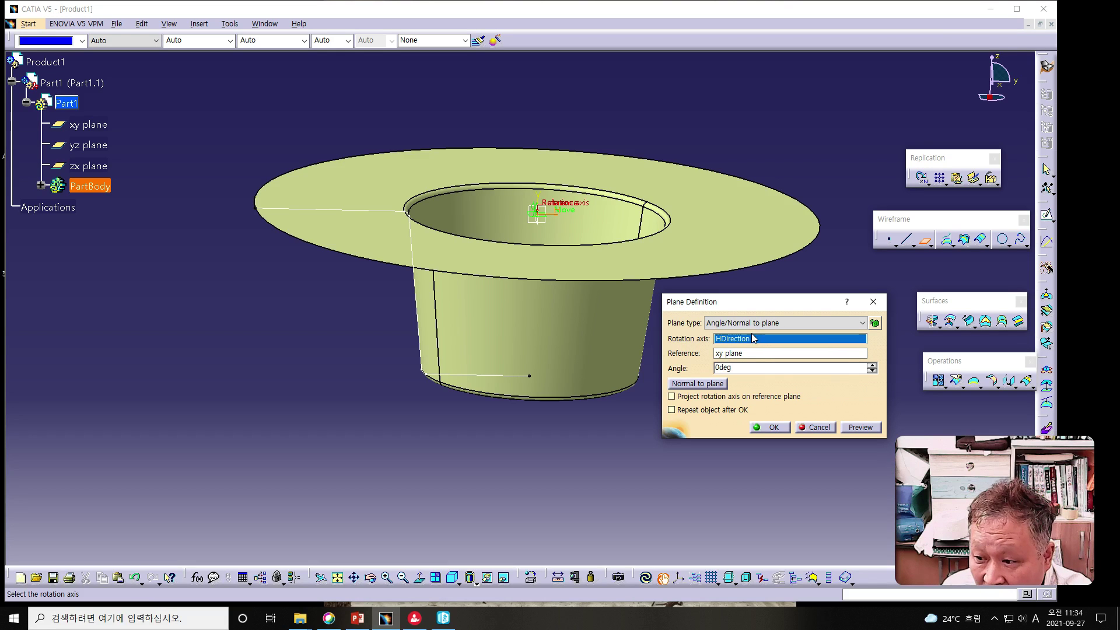
left_click(750, 322)
scroll(751, 341, "up", 3)
left_click(746, 334)
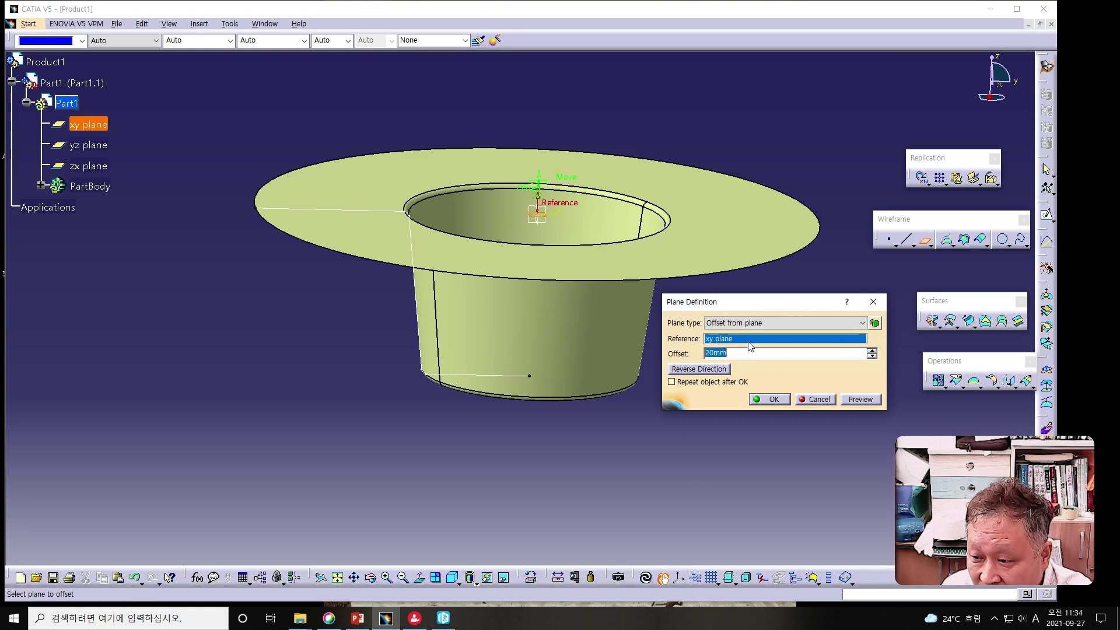
Set the plane's offset to 200 mm, reverse its direction so it lies below the basket, and create it.
left_click(709, 353)
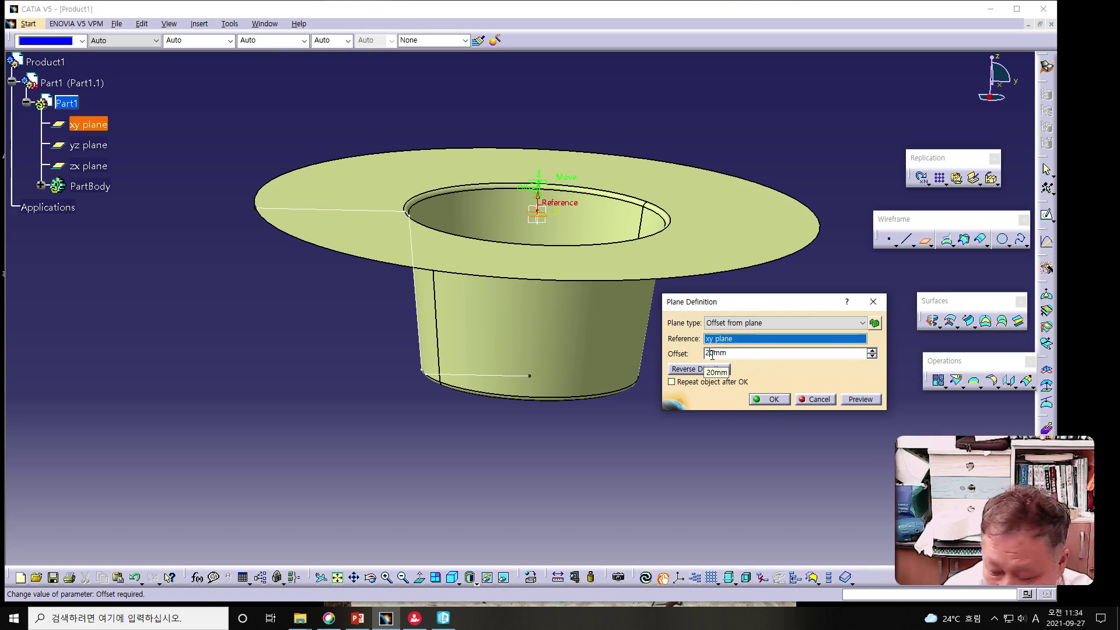
left_click(861, 400)
middle_click_drag(546, 370, 485, 453)
middle_click_drag(508, 330, 499, 419)
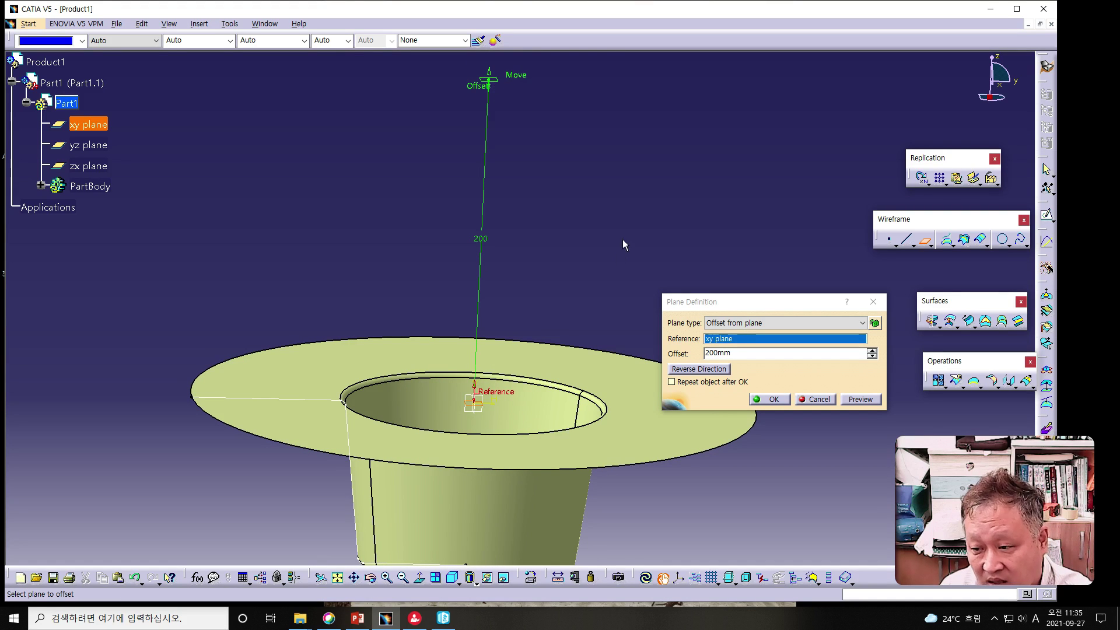
left_click(692, 370)
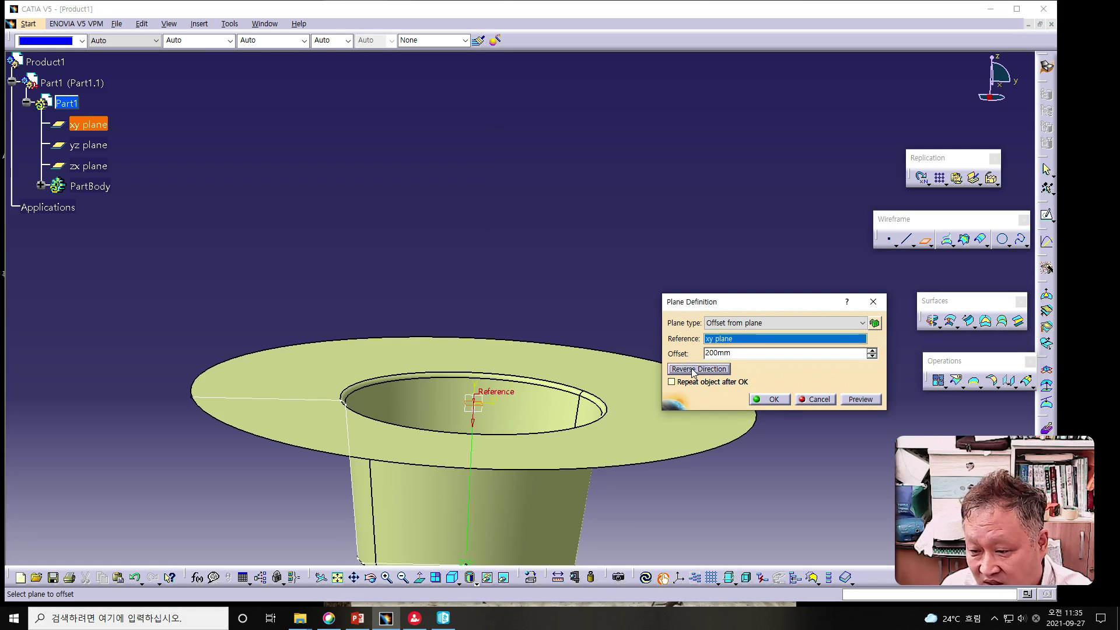
middle_click_drag(661, 418, 626, 228)
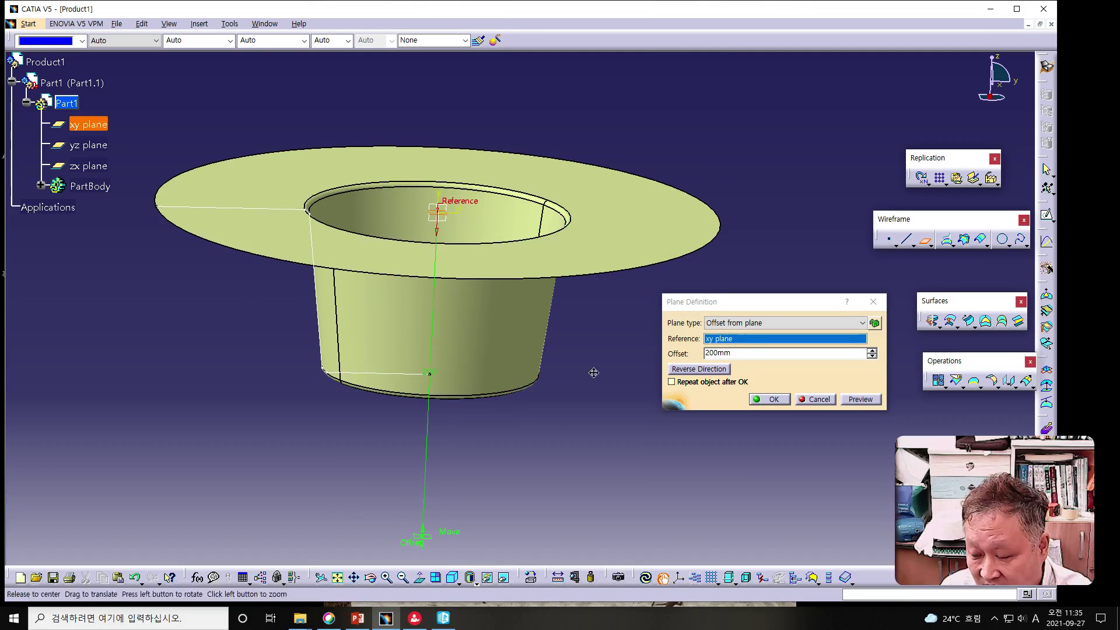
middle_click_drag(590, 374, 599, 314)
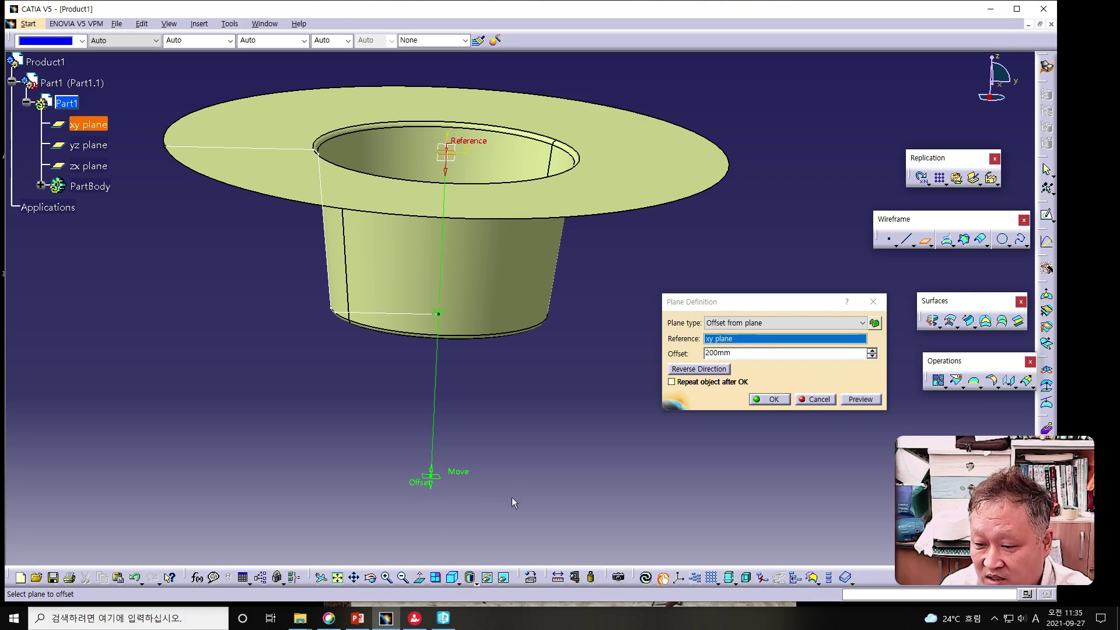
left_click(775, 401)
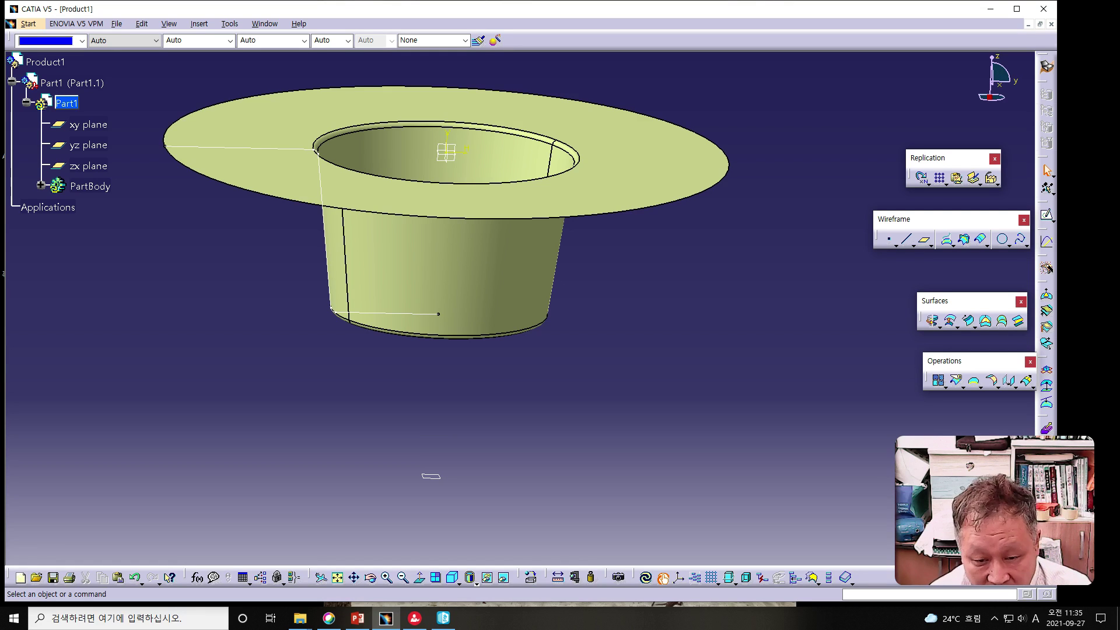
Open a new sketch on the offset plane below the basket.
key("alt+Tab")
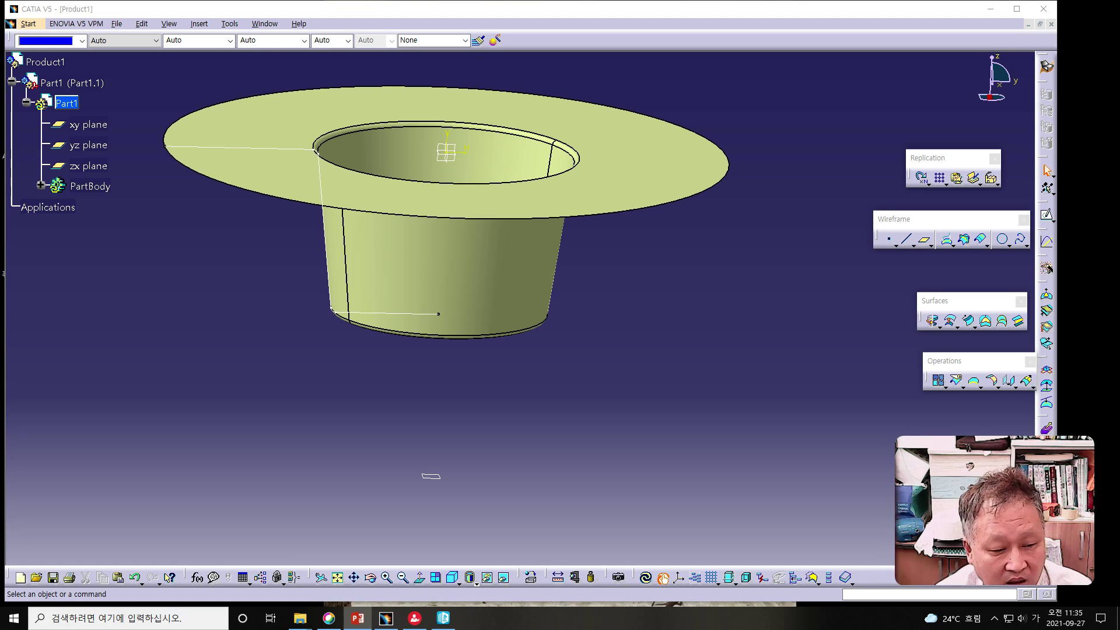
left_click(436, 477)
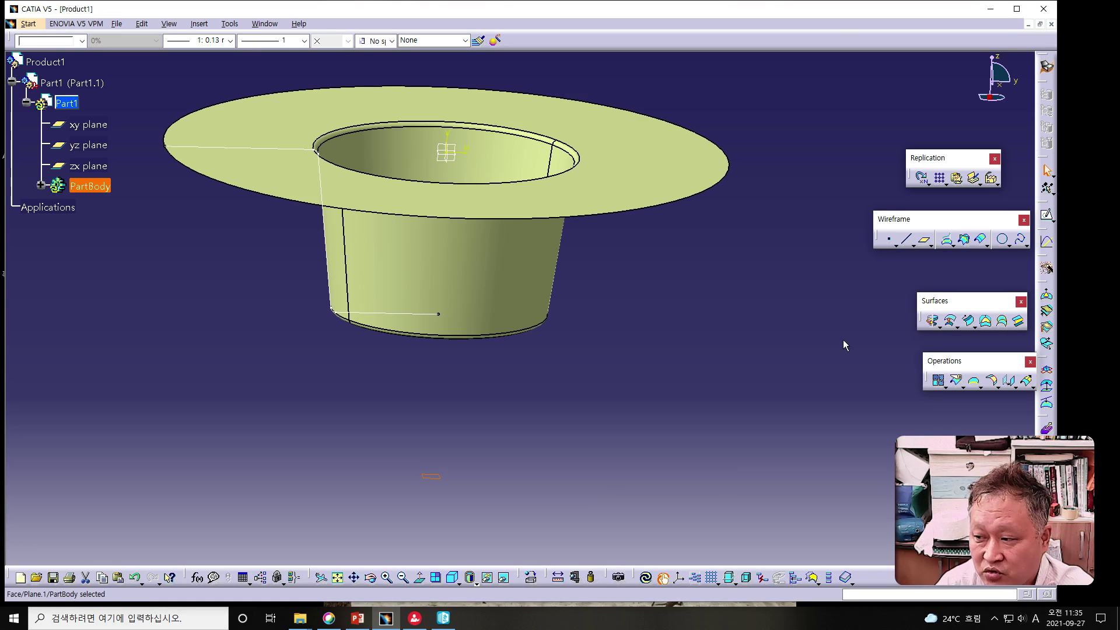
left_click(1047, 215)
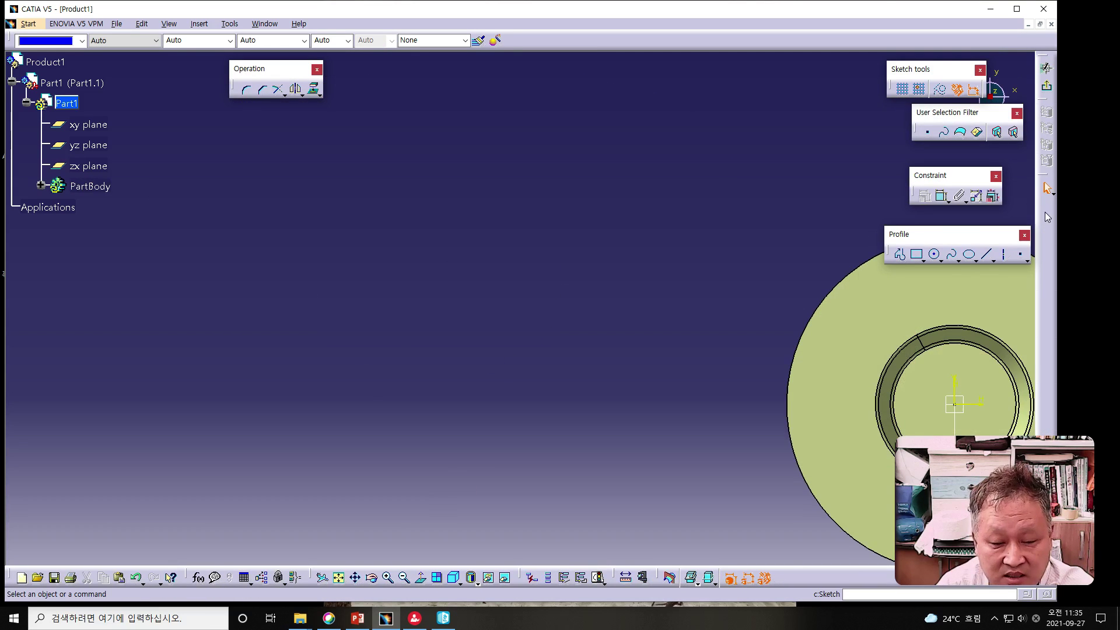
middle_click_drag(369, 325, 207, 298)
middle_click_drag(350, 320, 335, 292, "ctrl")
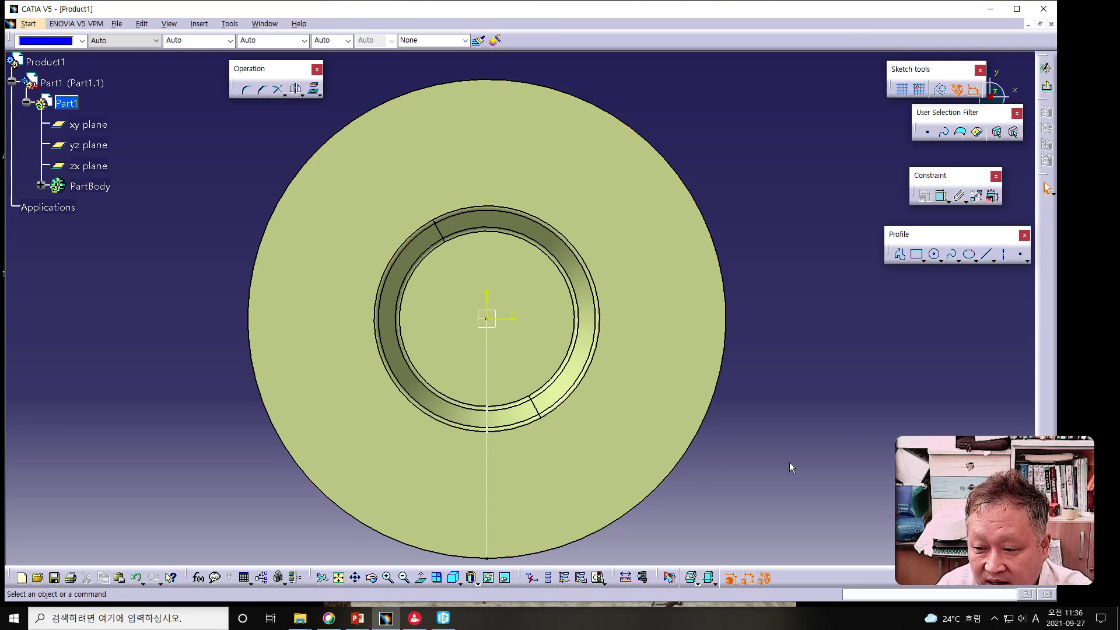
Draw a vertical line upward from the horizontal axis at the left edge of the basket's central ring.
mouse_move(470, 432)
middle_mouse_down()
mouse_move(440, 391)
mouse_move(415, 403)
middle_mouse_up()
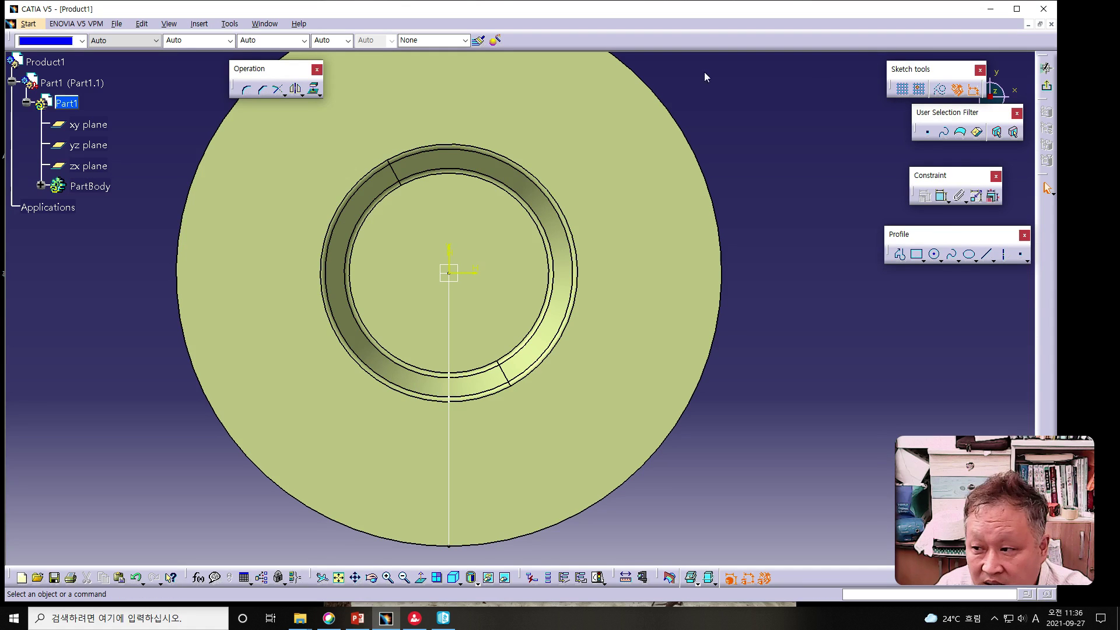
left_click_drag(944, 284, 946, 286)
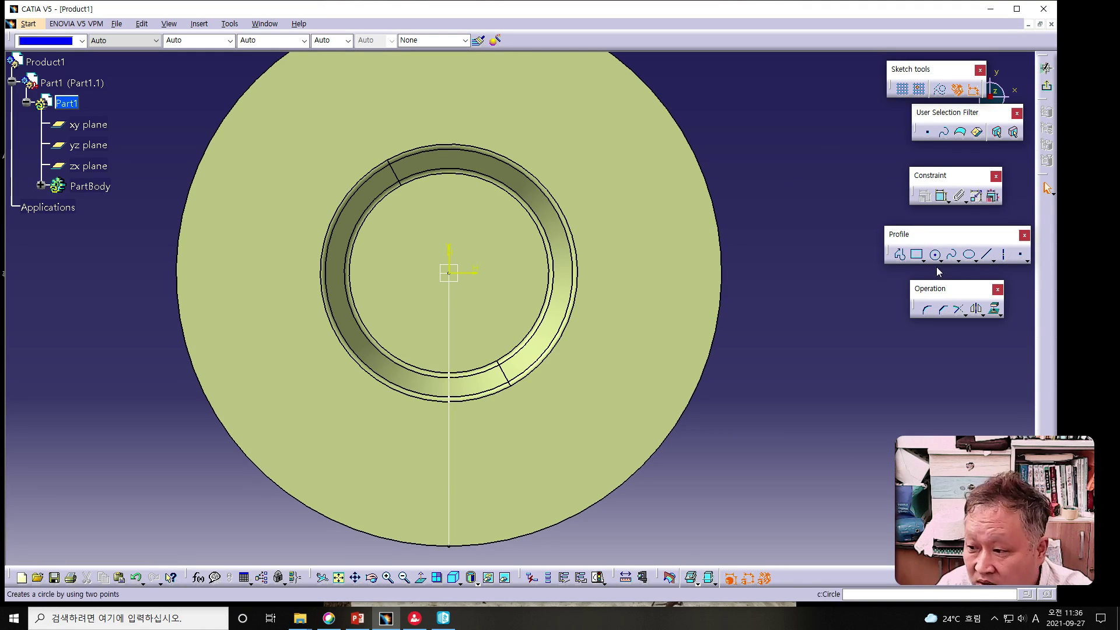
left_click(902, 256)
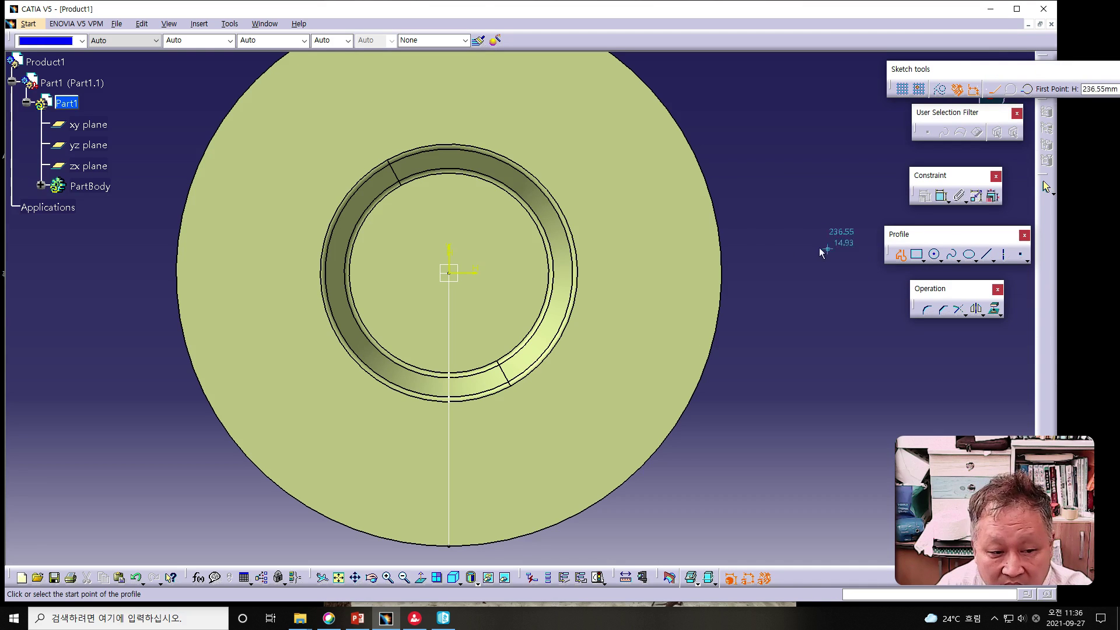
left_click(321, 270)
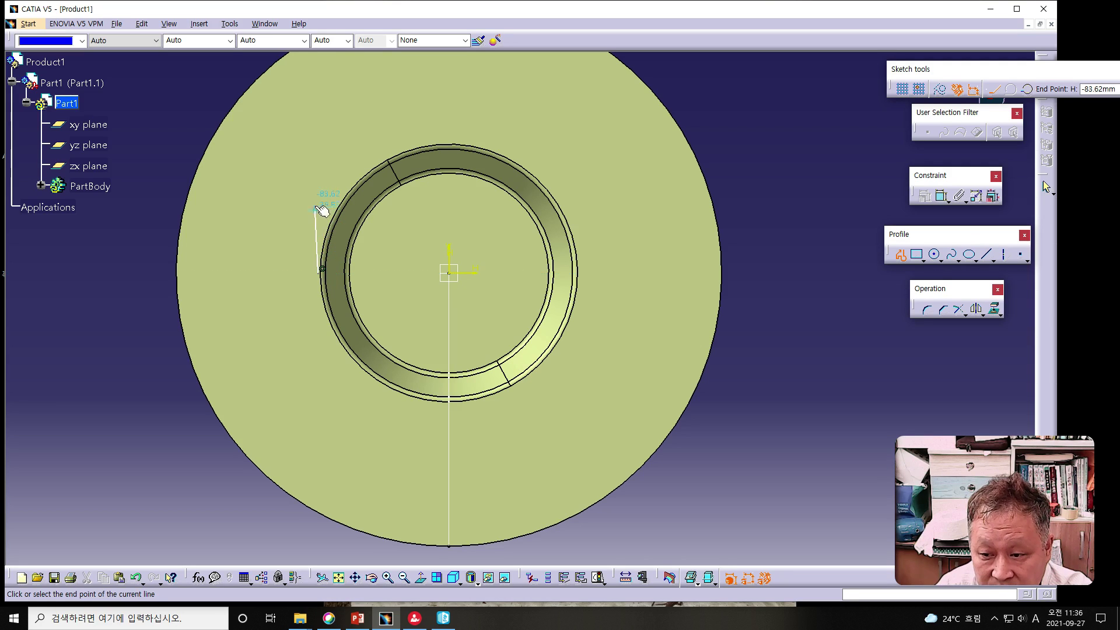
left_click(318, 142)
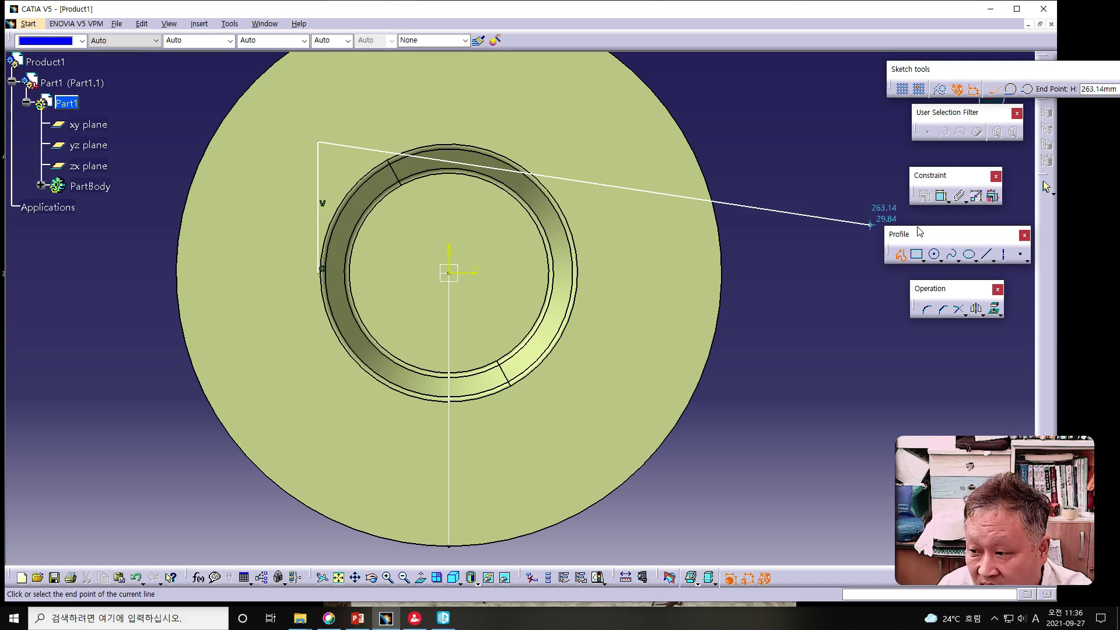
Draw a small three-point arc of about 2.8 mm radius curving rightward from the vertical line's upper end.
left_click(936, 257)
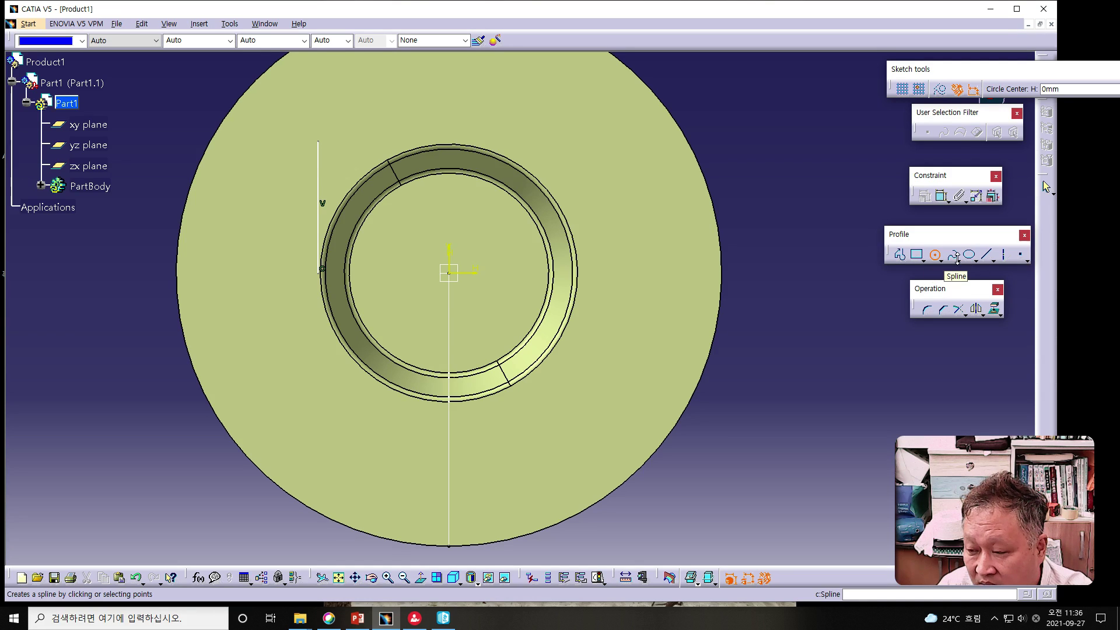
left_click(942, 261)
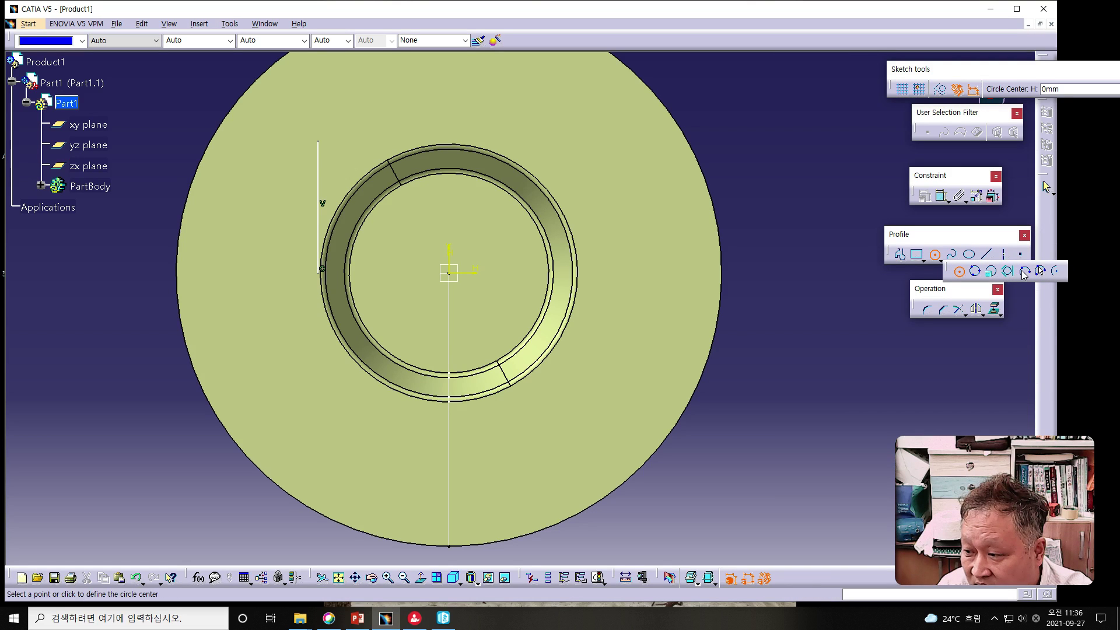
left_click(1025, 272)
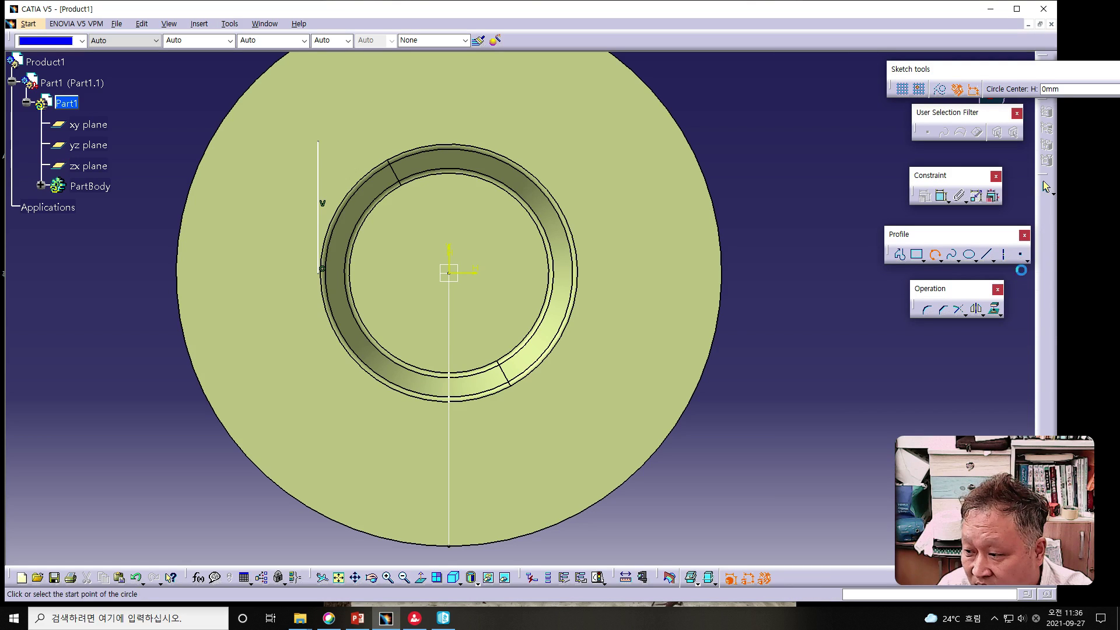
left_click(317, 137)
left_click(325, 138)
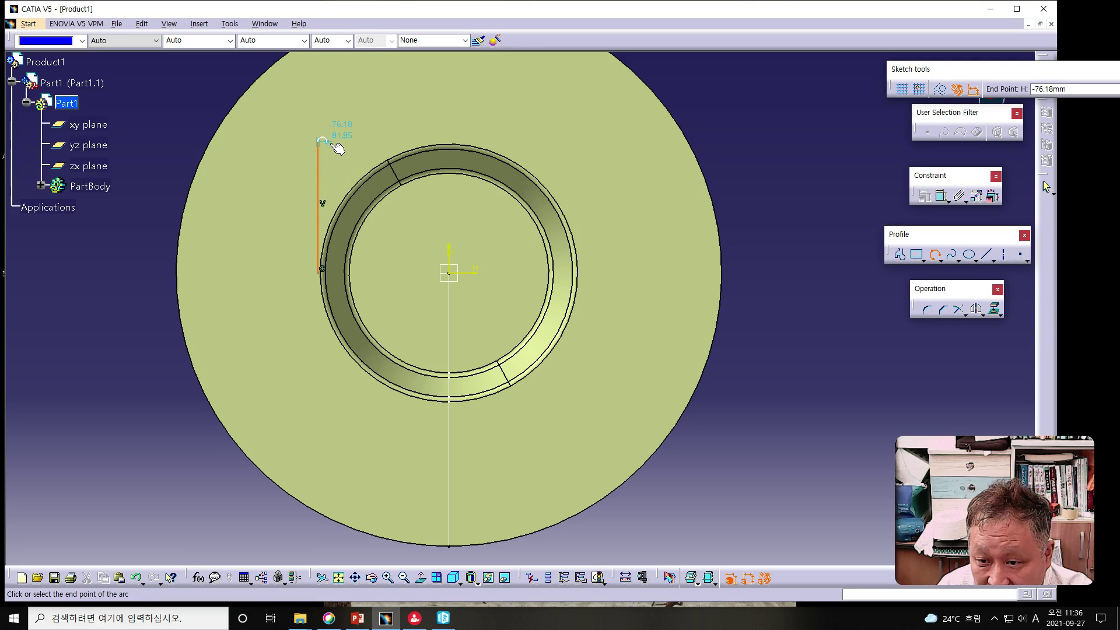
left_click(333, 145)
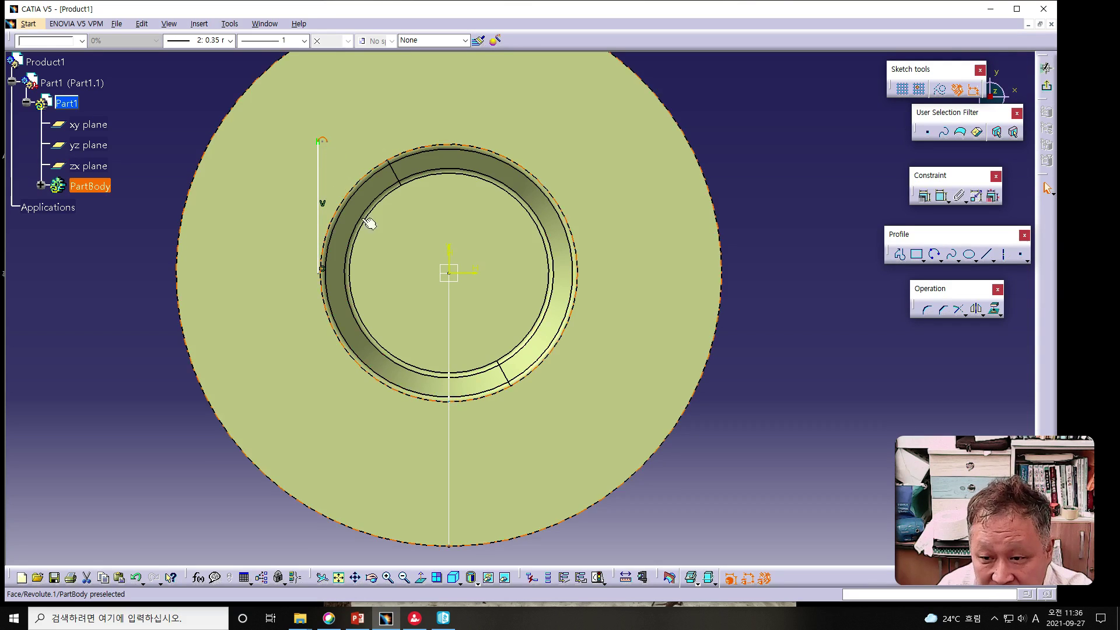
left_click(787, 247)
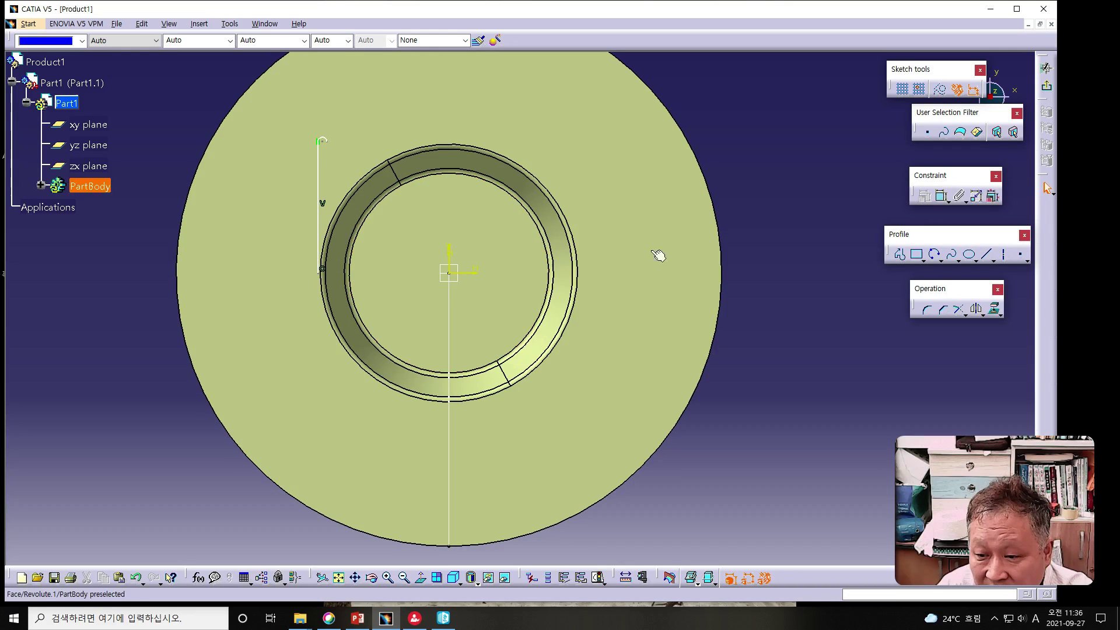
Draw a long vertical line from the arc's right end down past the horizontal axis, nearly to the ring's lowest level.
left_click(901, 255)
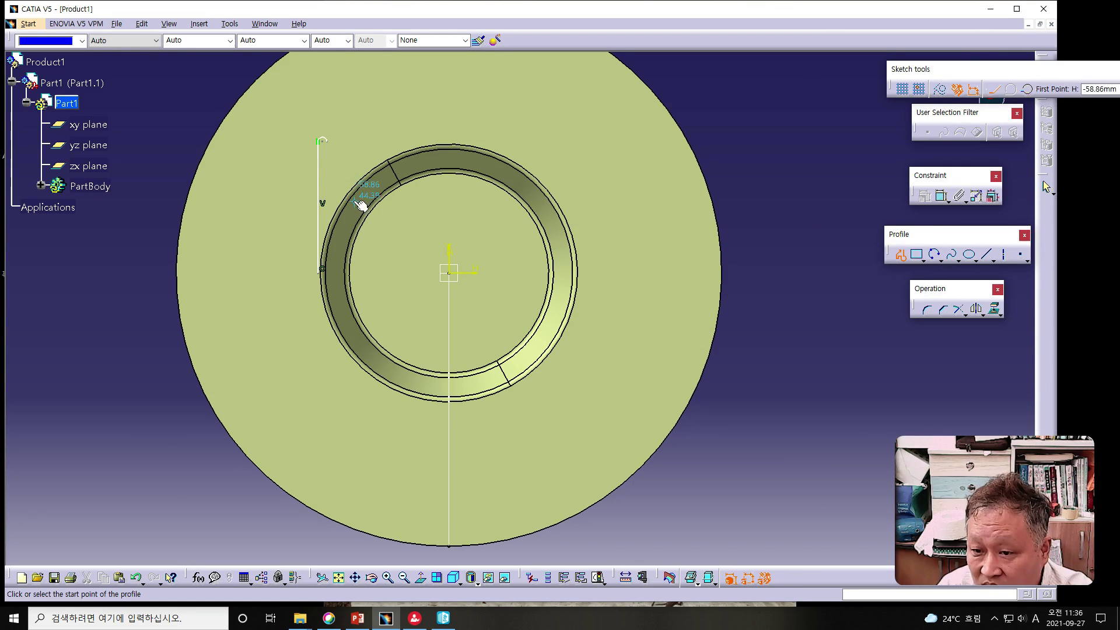
left_click(332, 143)
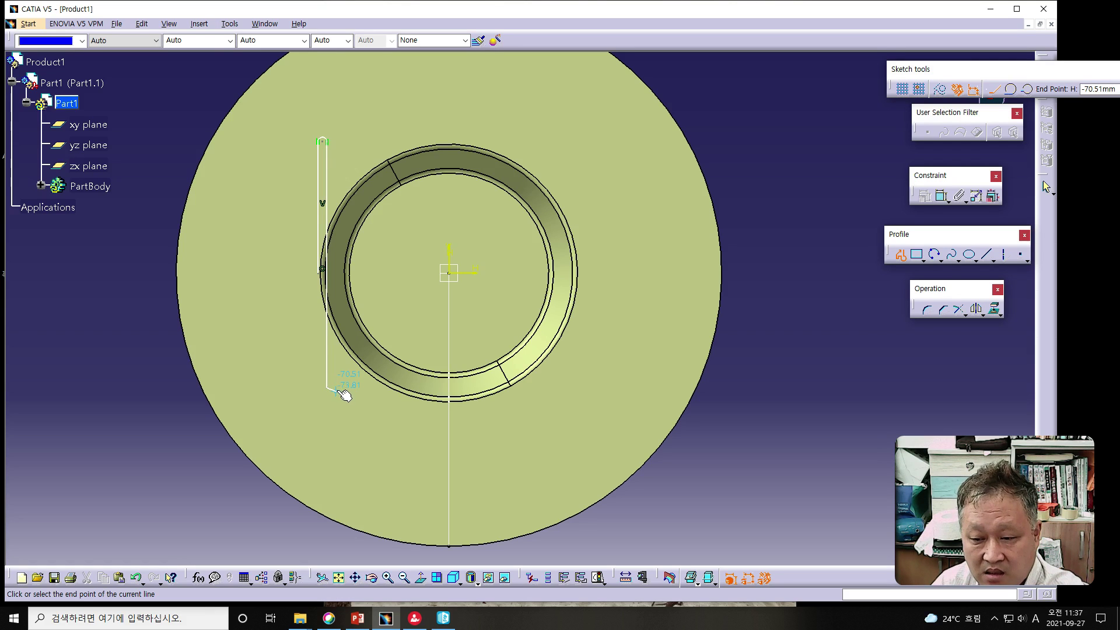
double_click(344, 396)
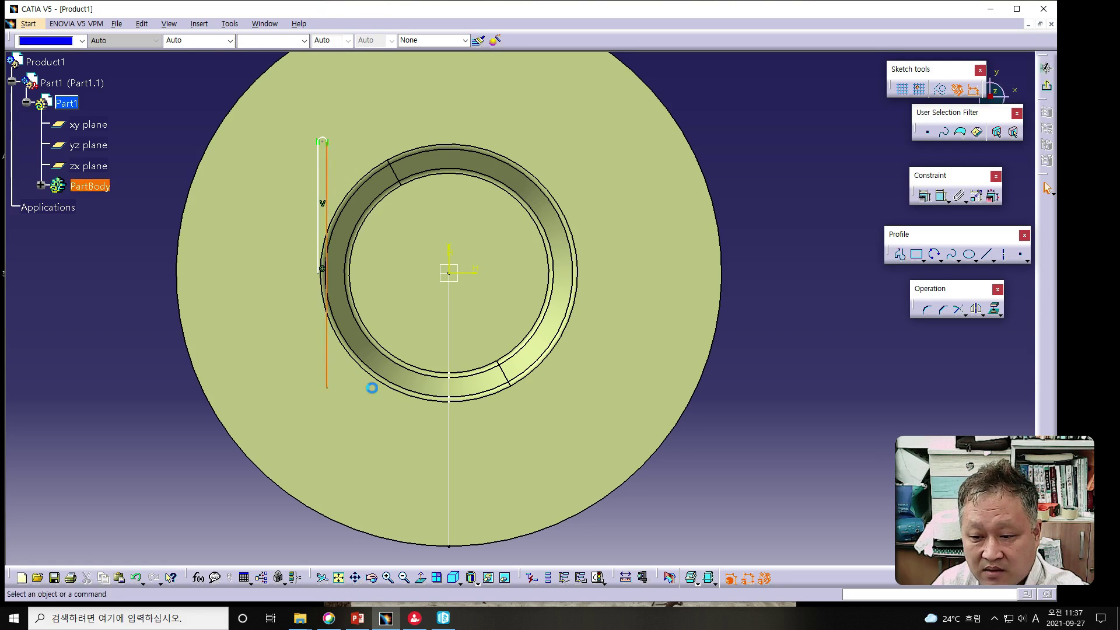
Dimension the upper arc's radius and set it to 4 mm.
left_click(324, 141)
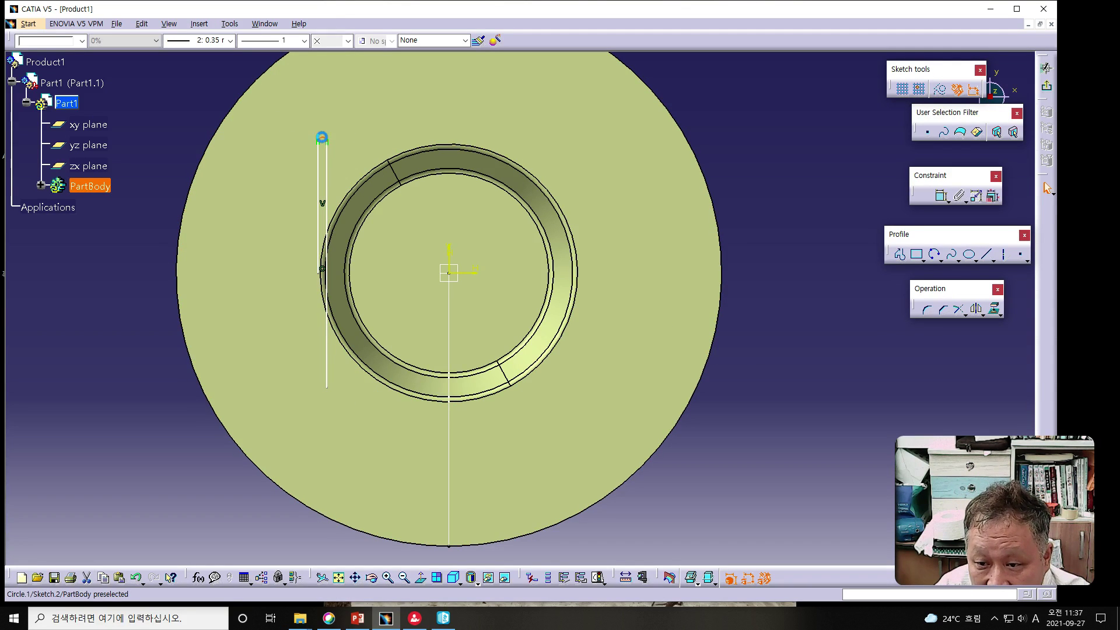
left_click(941, 196)
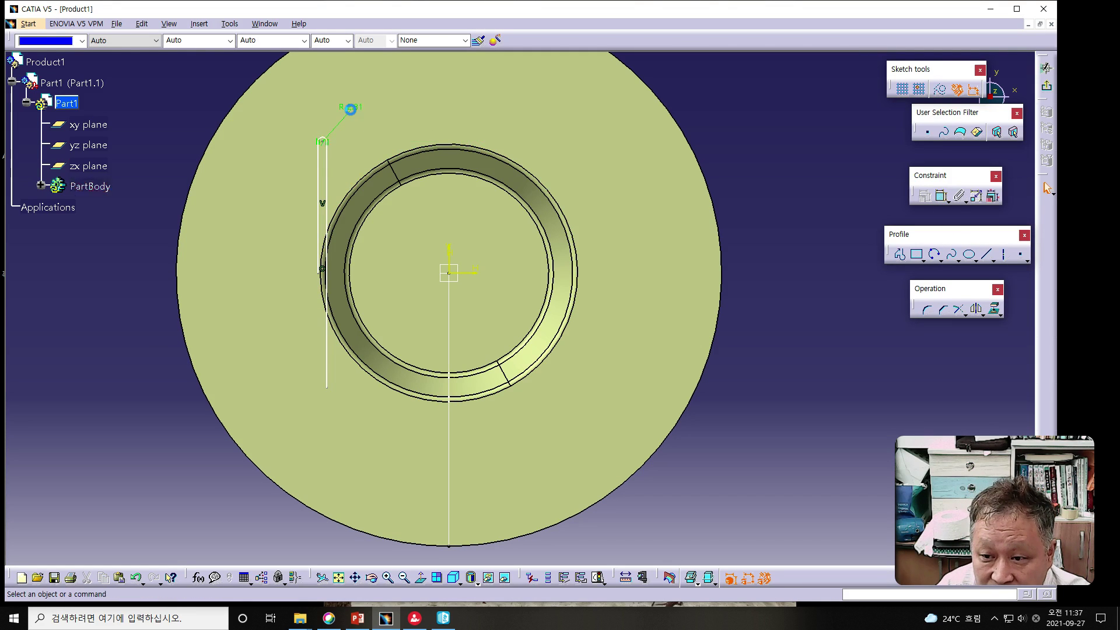
left_click(350, 108)
double_click(353, 111)
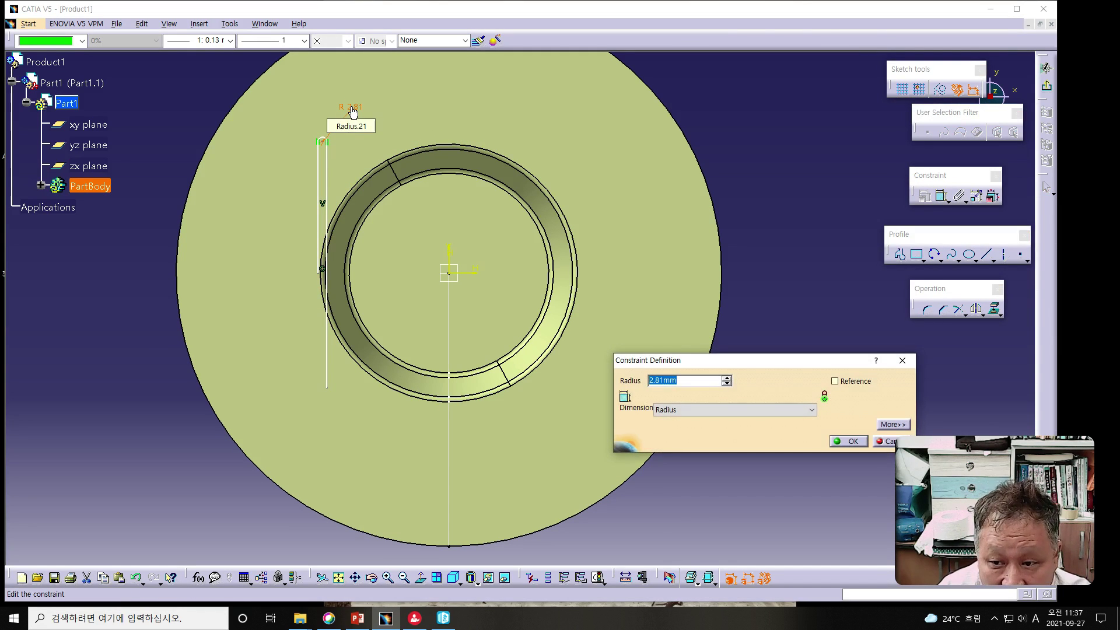
type("3")
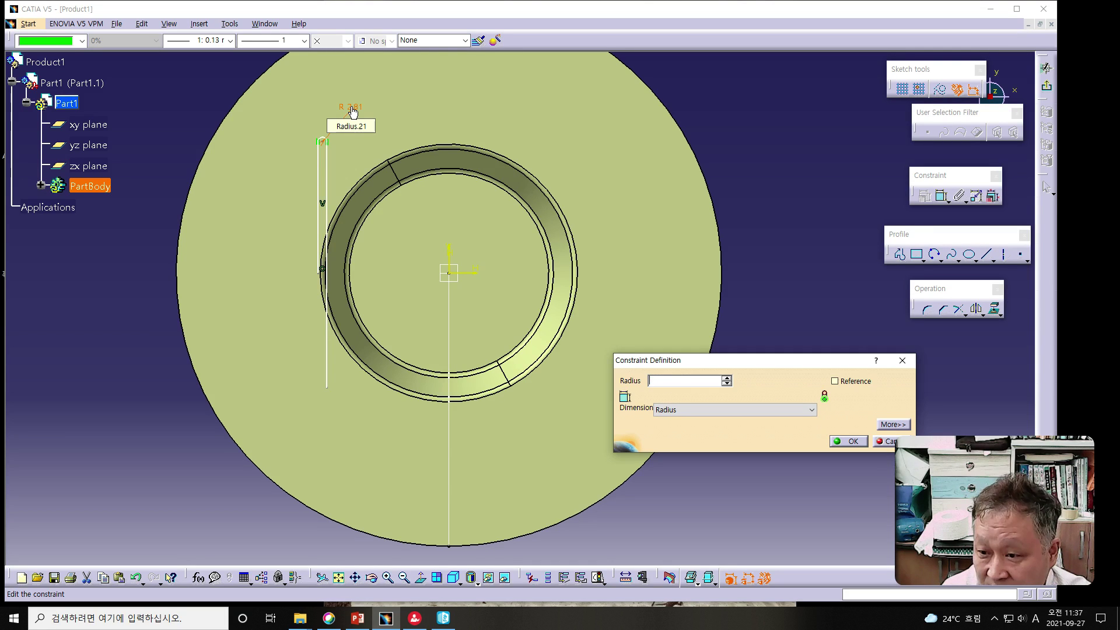
type("4mm")
key("Return")
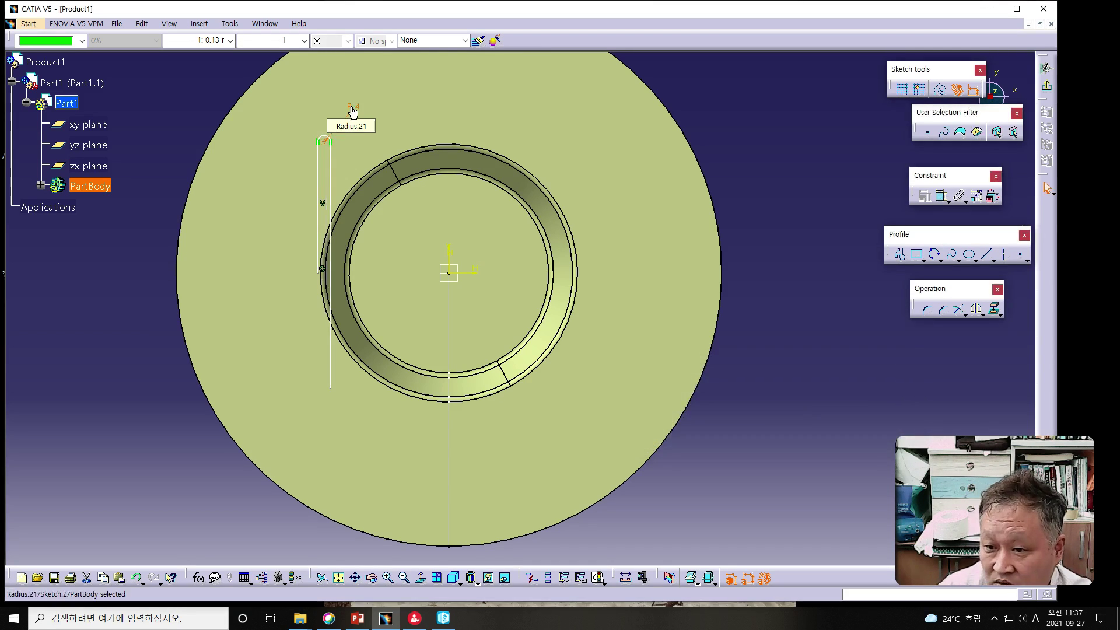
left_click(783, 322)
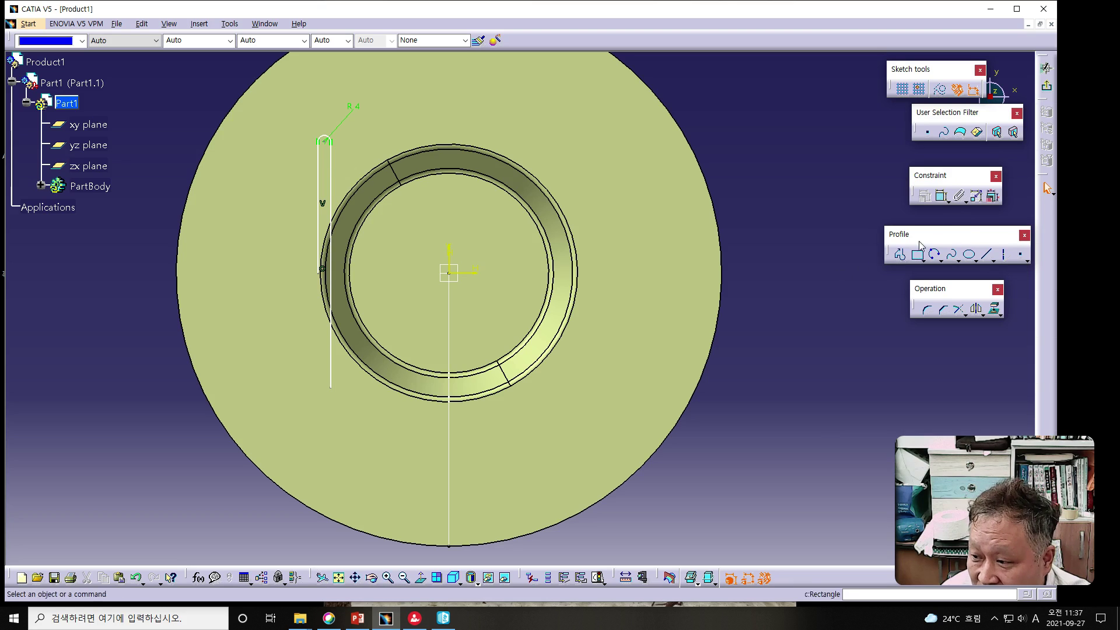
Mirror the upper arc about the horizontal axis and make the right line's lower end coincident with the mirrored arc's right end.
left_click(978, 313)
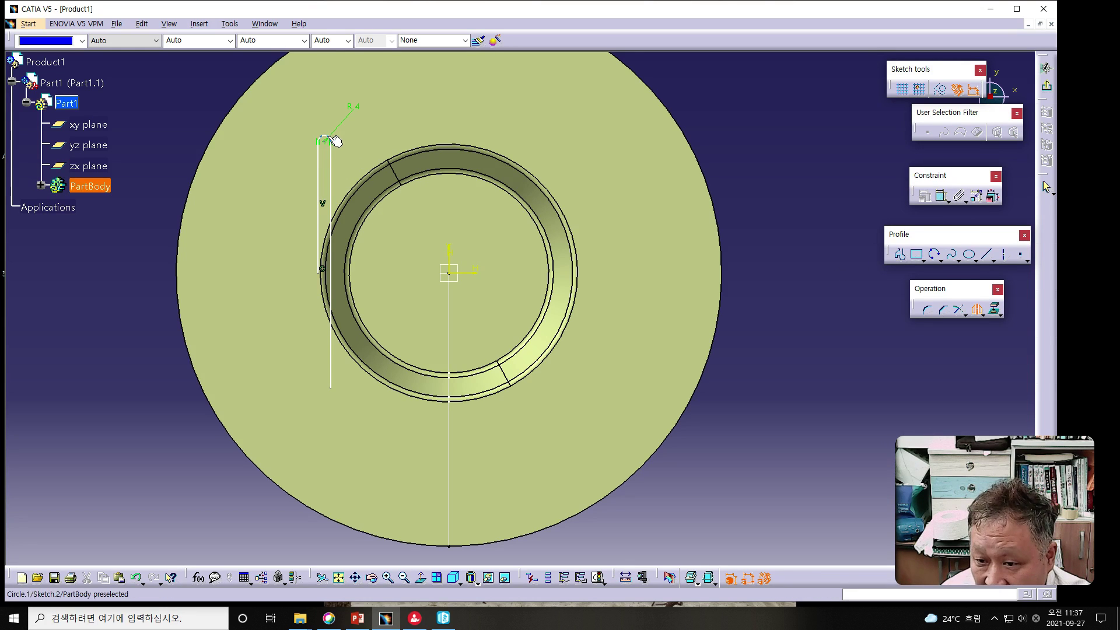
left_click(470, 270)
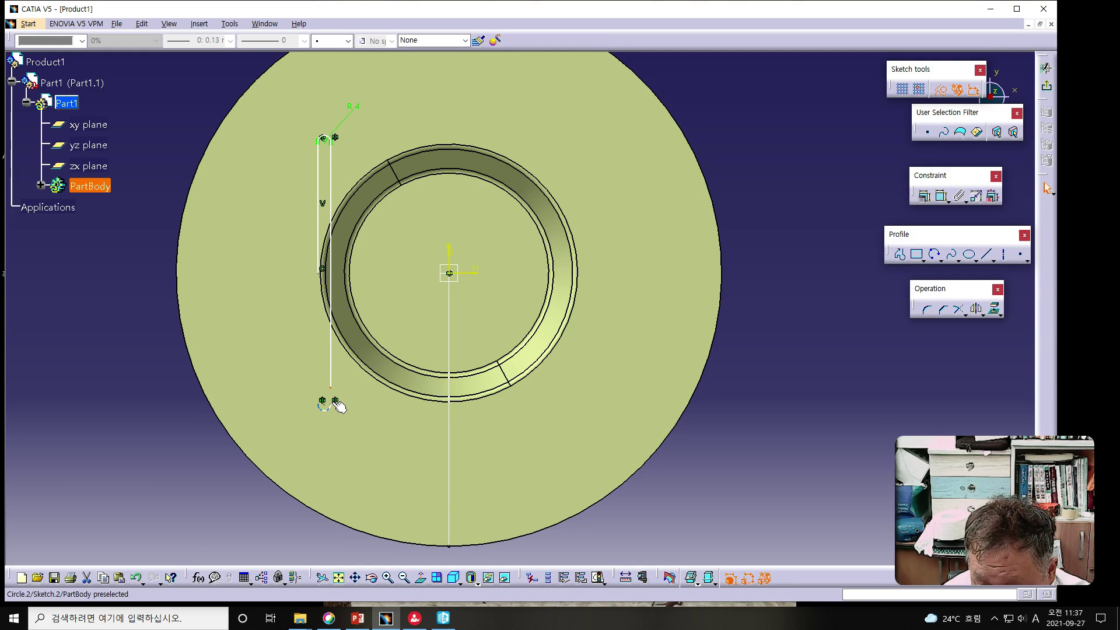
scroll(374, 417, "up", 3)
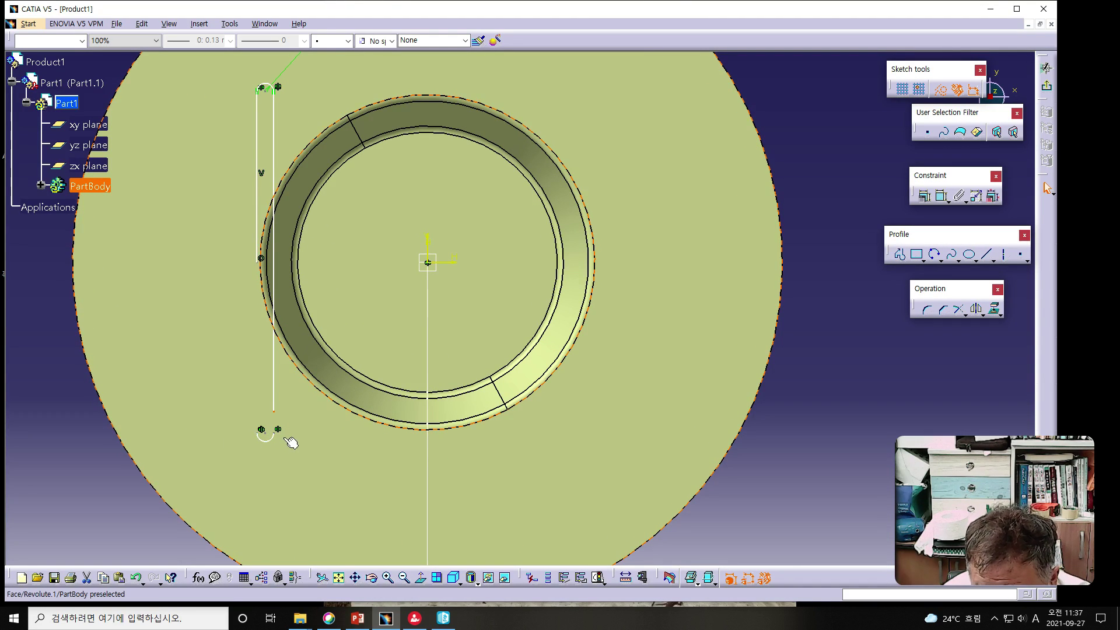
left_click(279, 434)
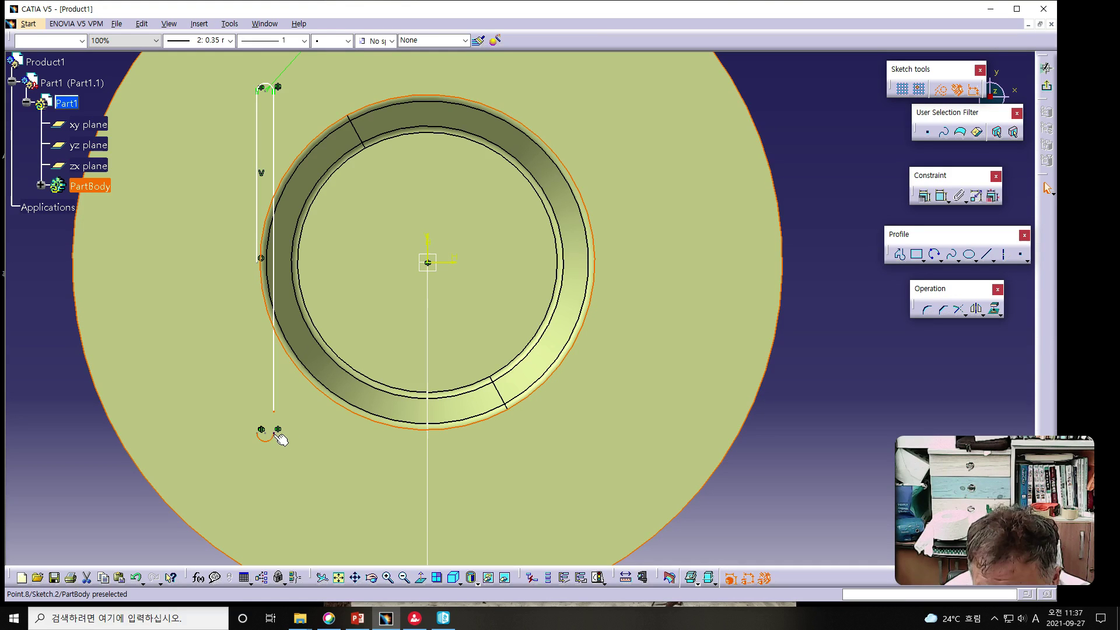
left_click(279, 432, "ctrl")
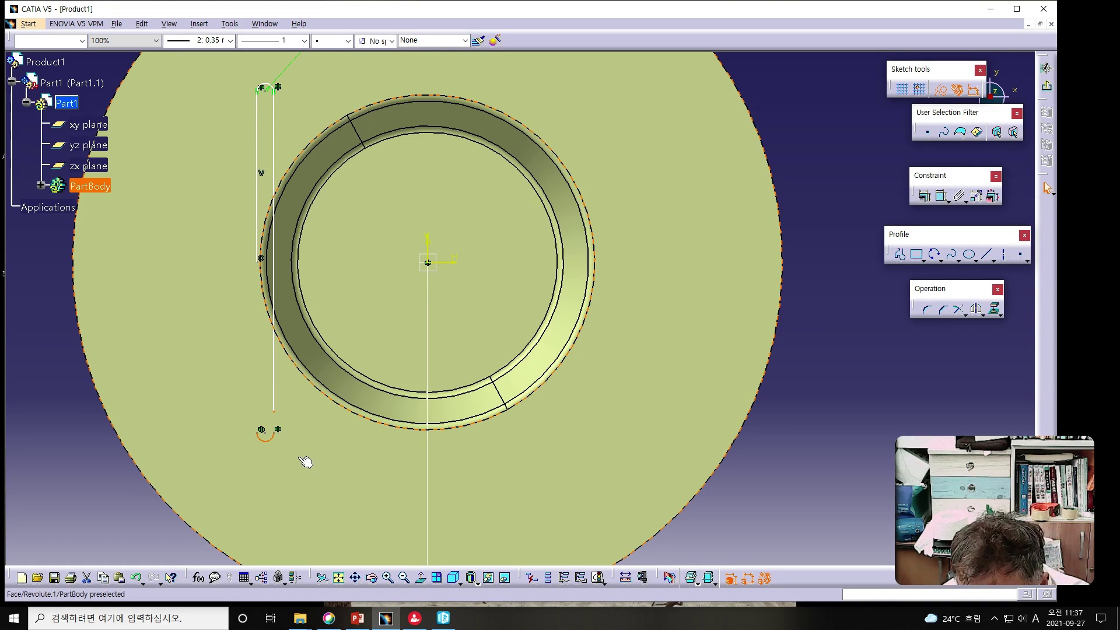
key("Escape")
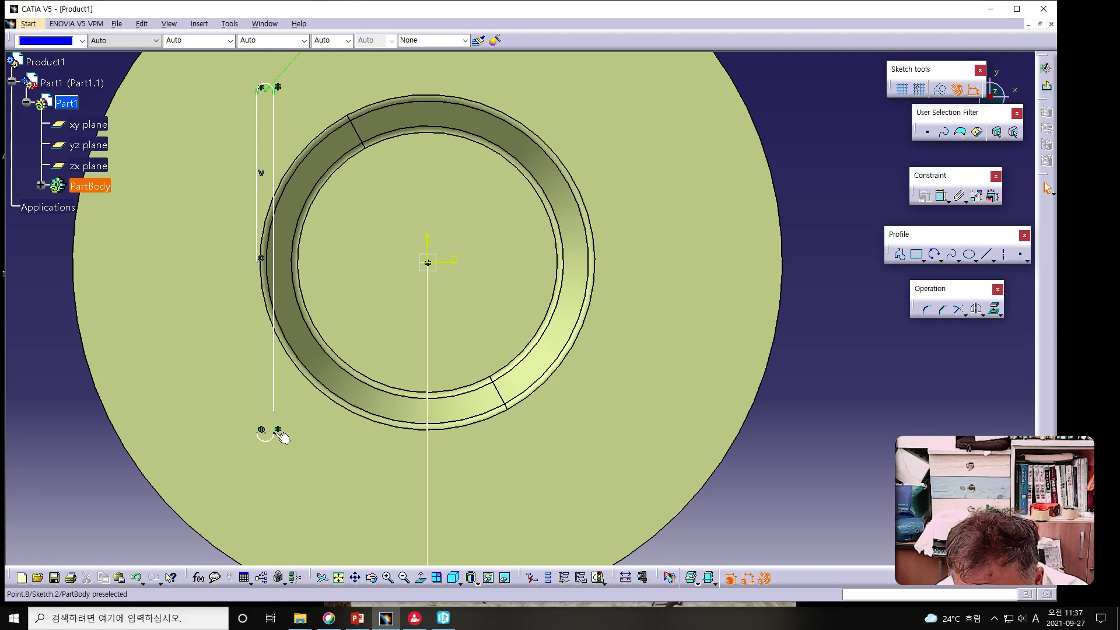
left_click(279, 431)
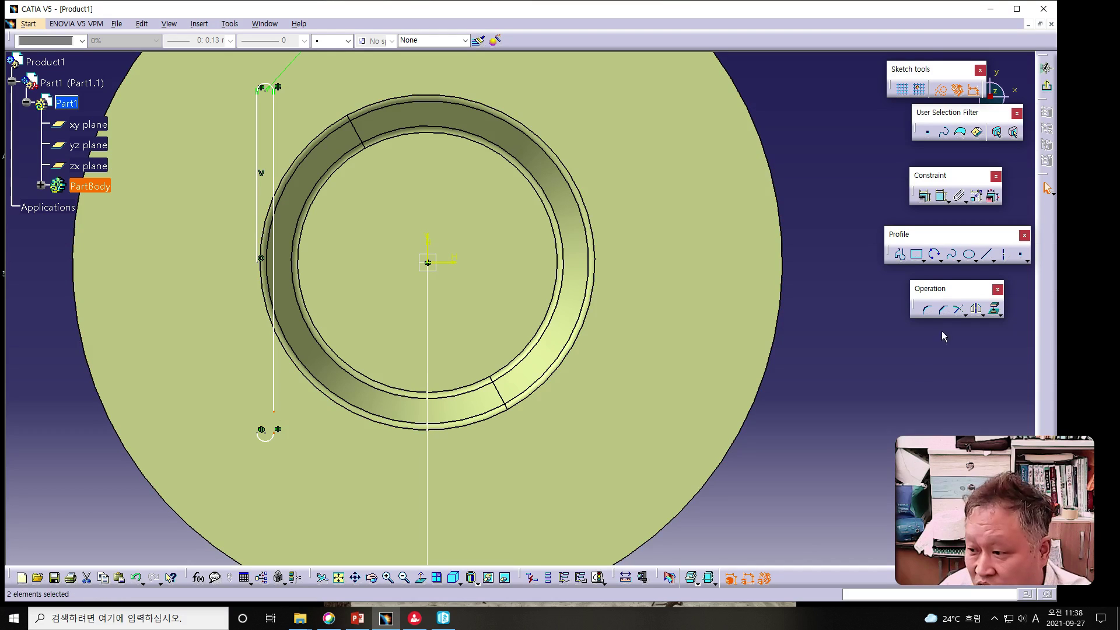
left_click(940, 200)
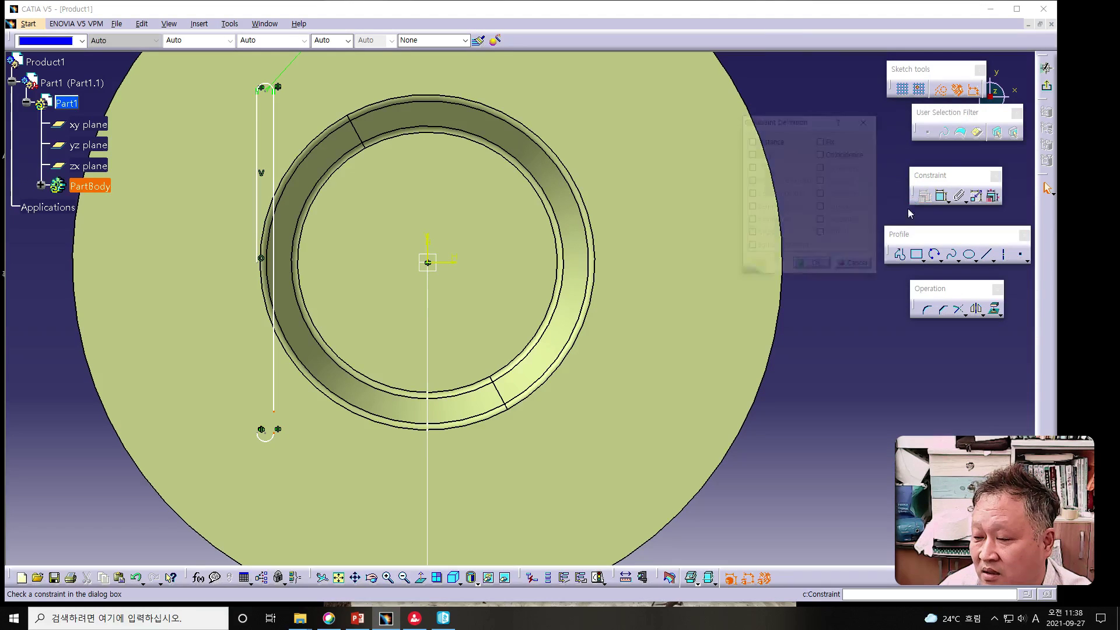
left_click(823, 154)
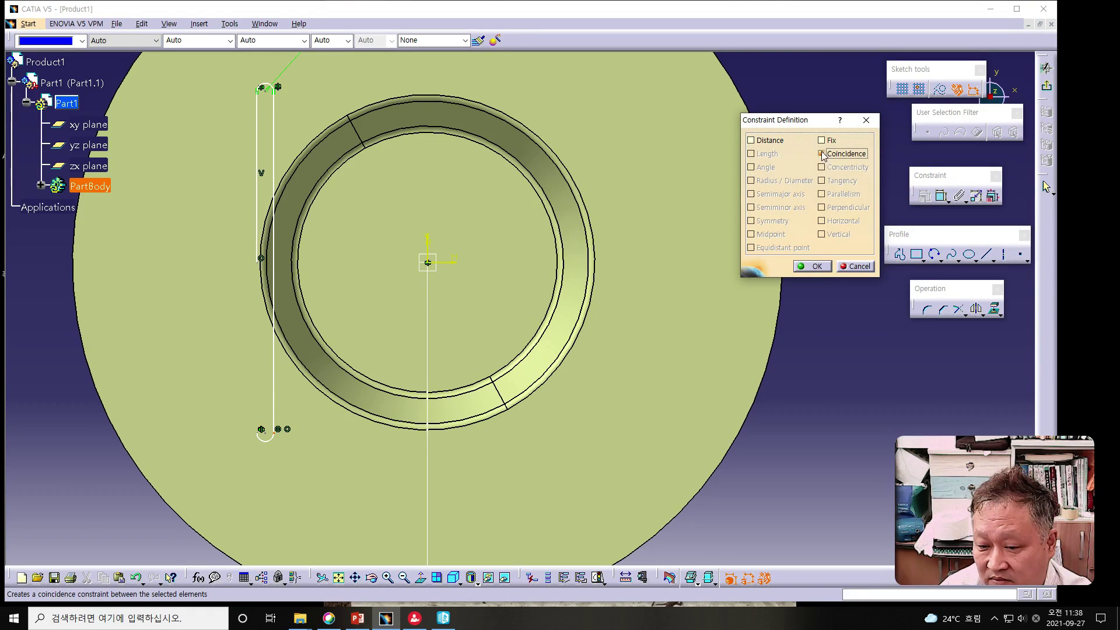
left_click(815, 267)
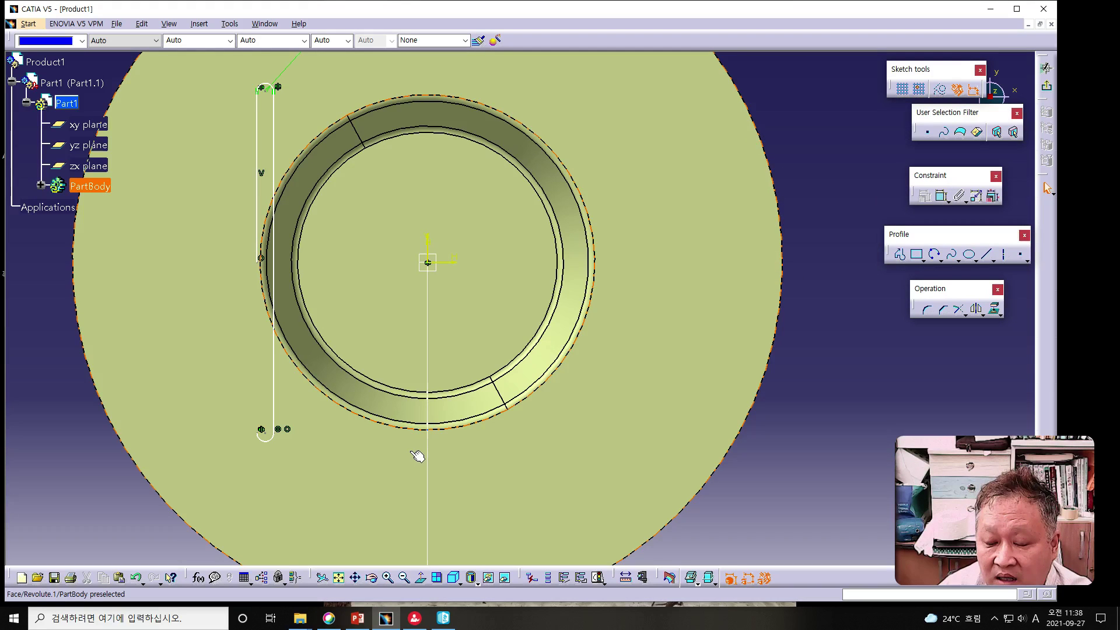
Delete the short left line and replace it with a full line joining the left ends of the upper and lower arcs.
left_click(265, 212)
key("Delete")
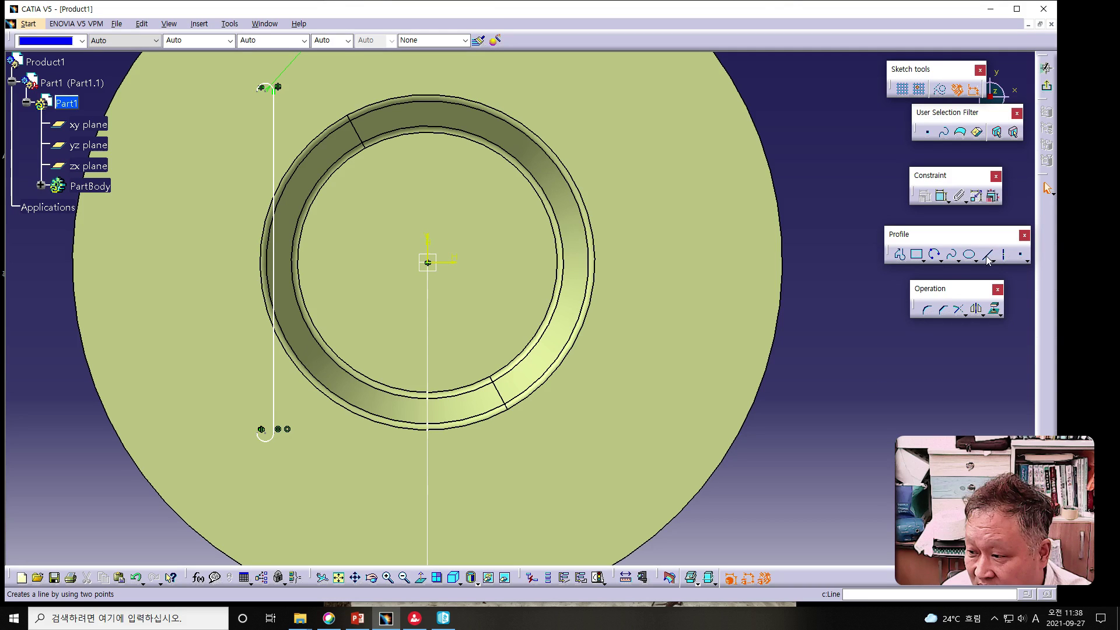
left_click(1005, 255)
left_click(262, 89)
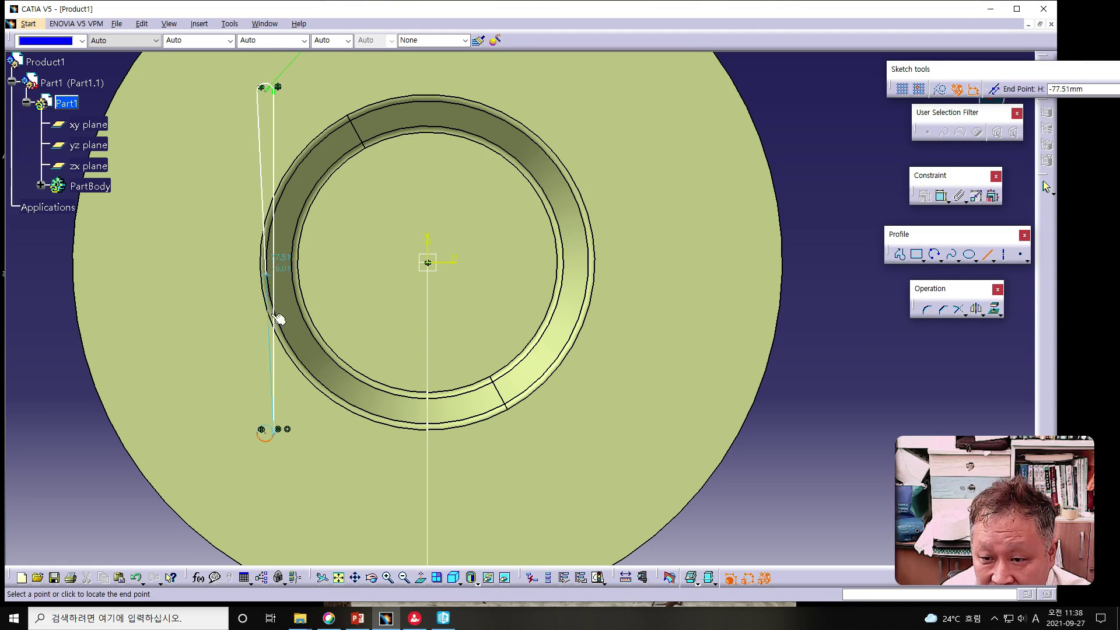
left_click(261, 430)
left_click(513, 471)
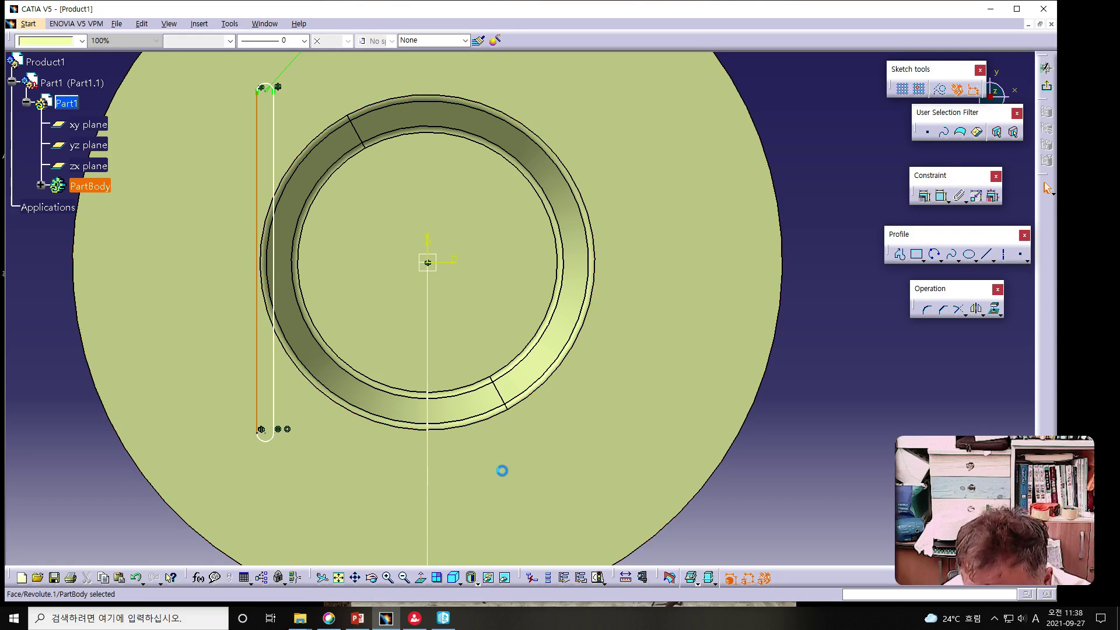
Apply a tangency constraint between the left vertical line and the lower arc.
left_click(257, 415)
left_click(266, 441, "ctrl")
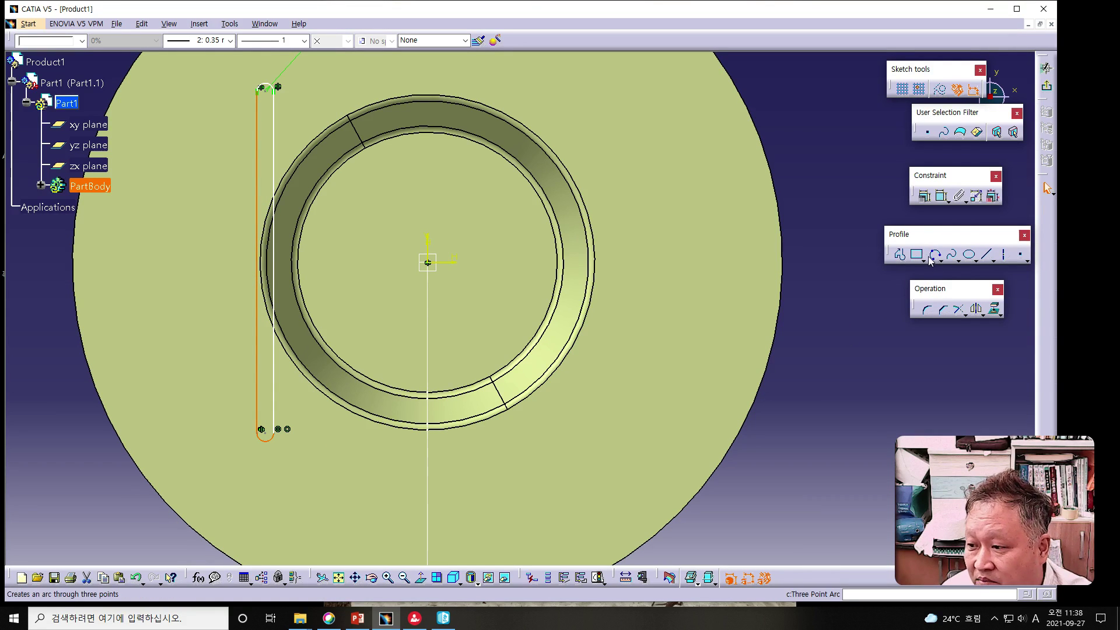
left_click(925, 198)
left_click(821, 181)
left_click(816, 266)
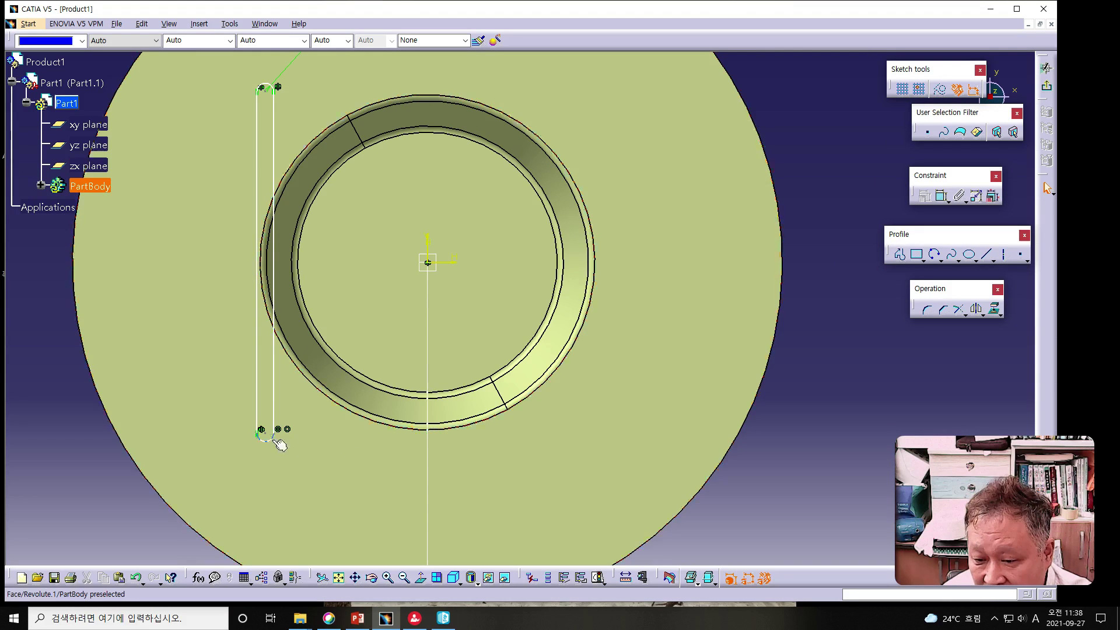
Apply a tangency constraint between the right vertical line and the lower arc.
left_click(274, 415)
left_click(272, 439, "ctrl")
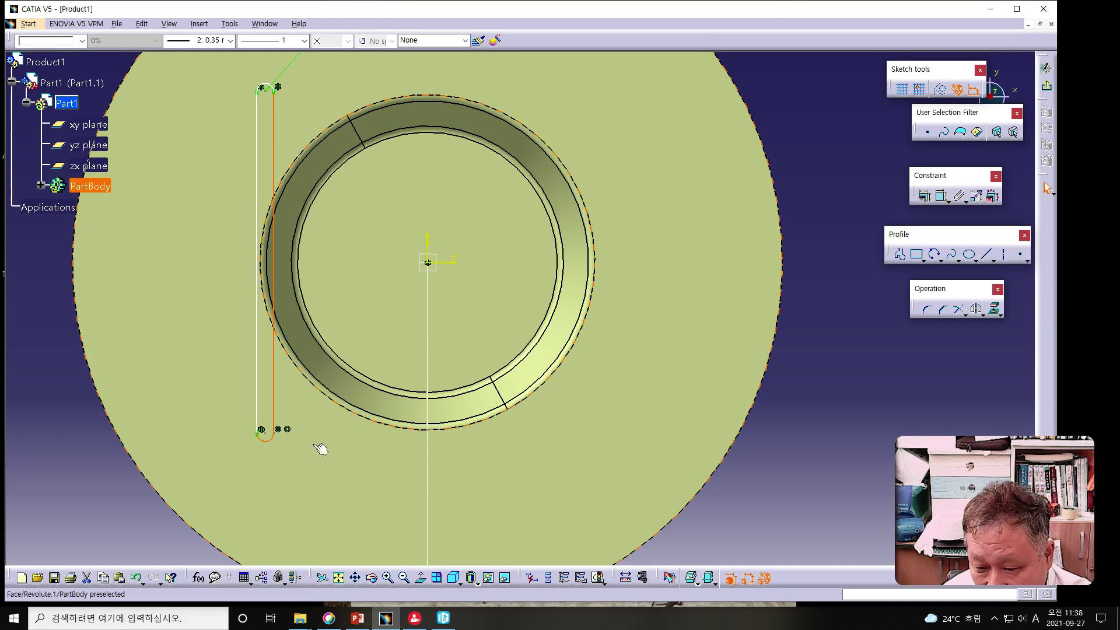
left_click(925, 199)
left_click(822, 181)
left_click(812, 266)
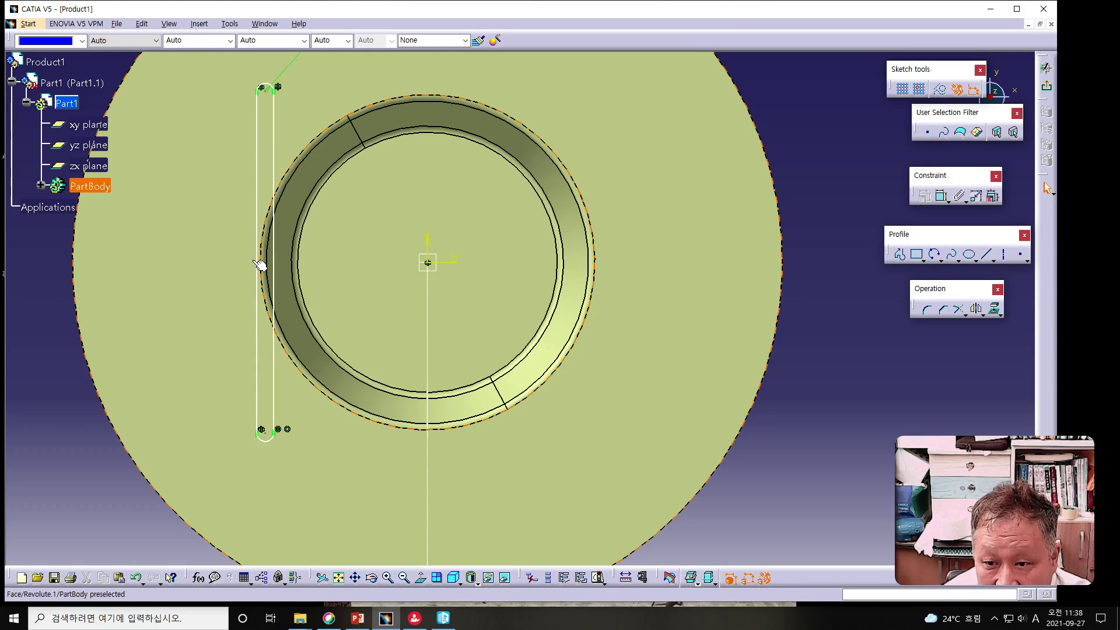
Dimension the left vertical line's length and set it to 80 mm.
left_click(258, 264)
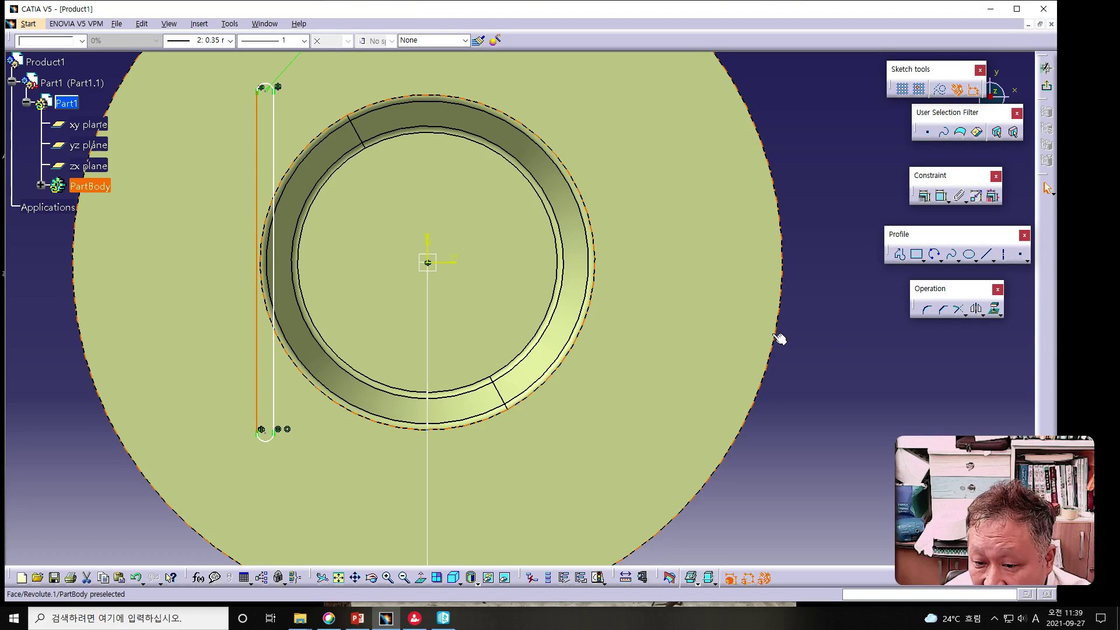
left_click(940, 196)
left_click(214, 226)
double_click(215, 226)
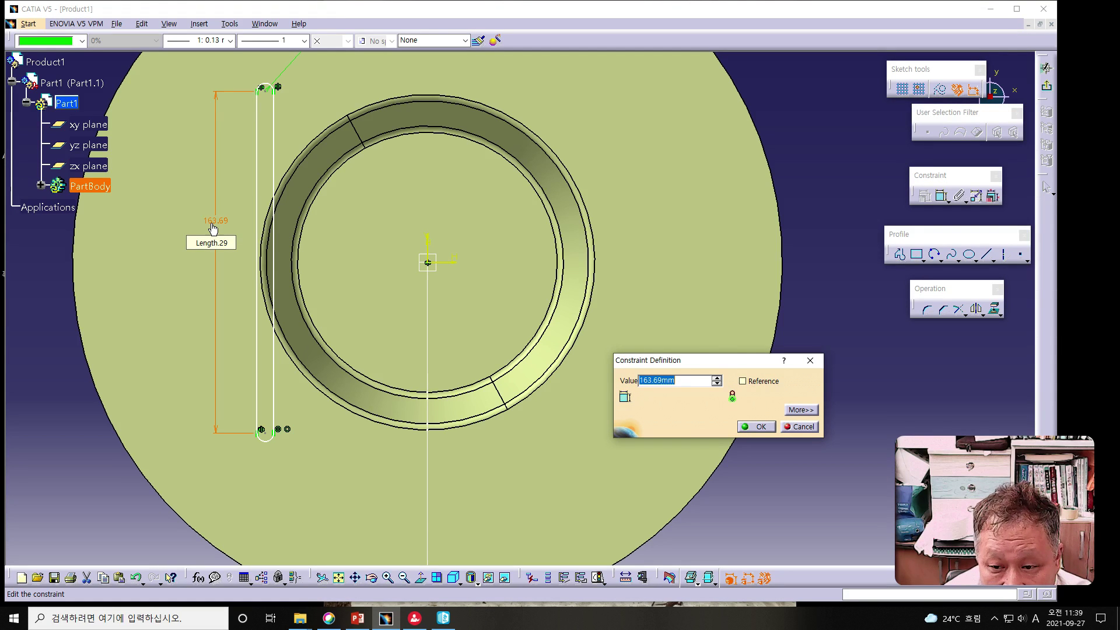
type("80")
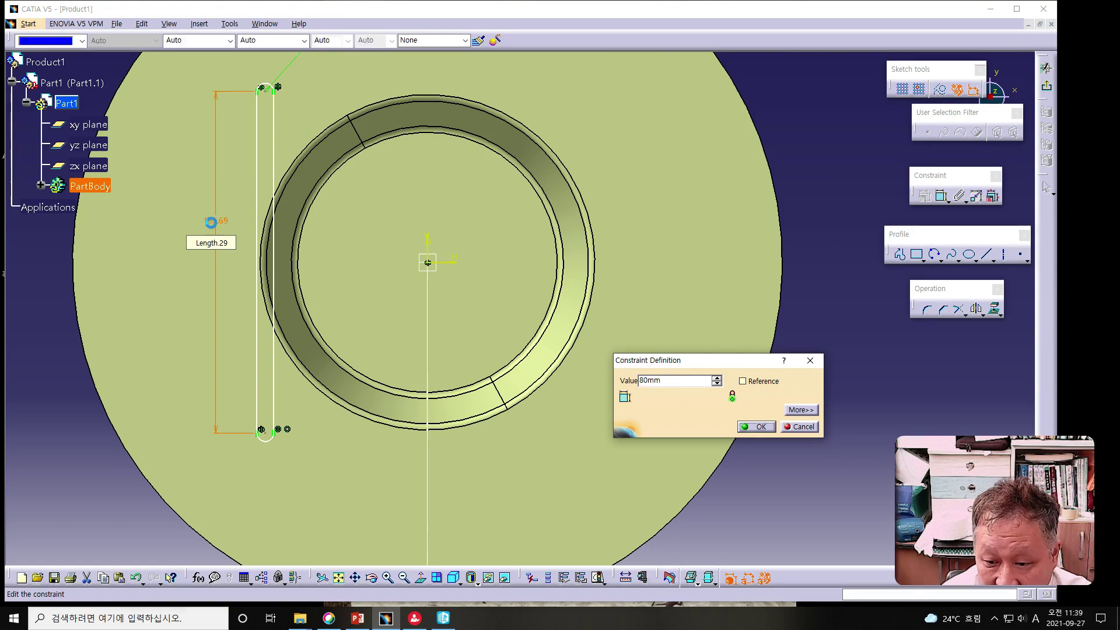
key("Return")
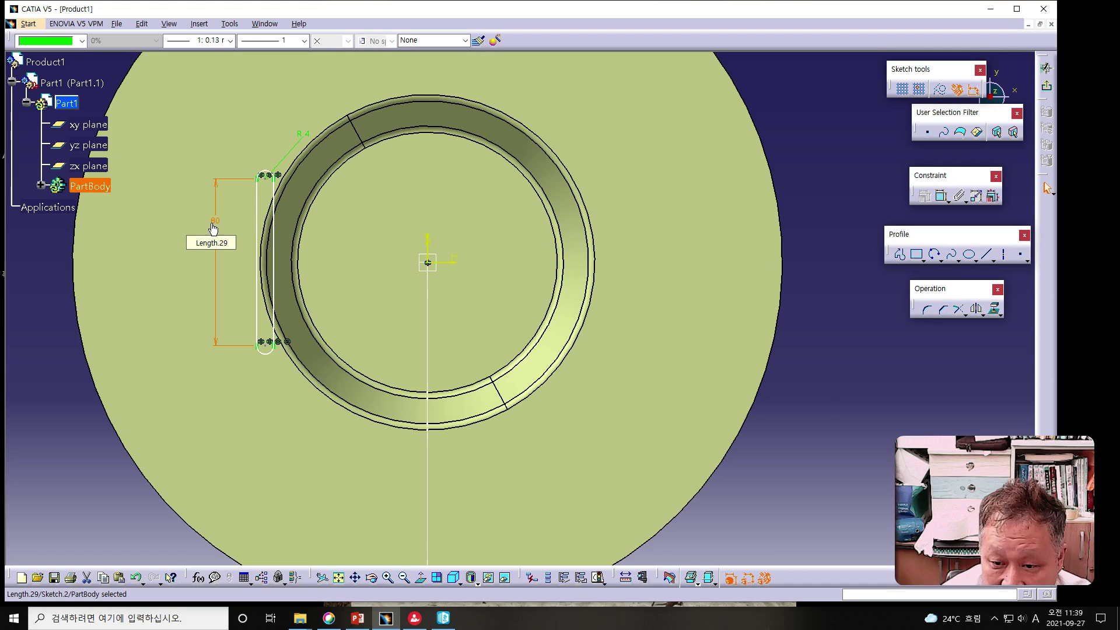
Set the left vertical line's length dimension to 160 mm.
double_click(214, 228)
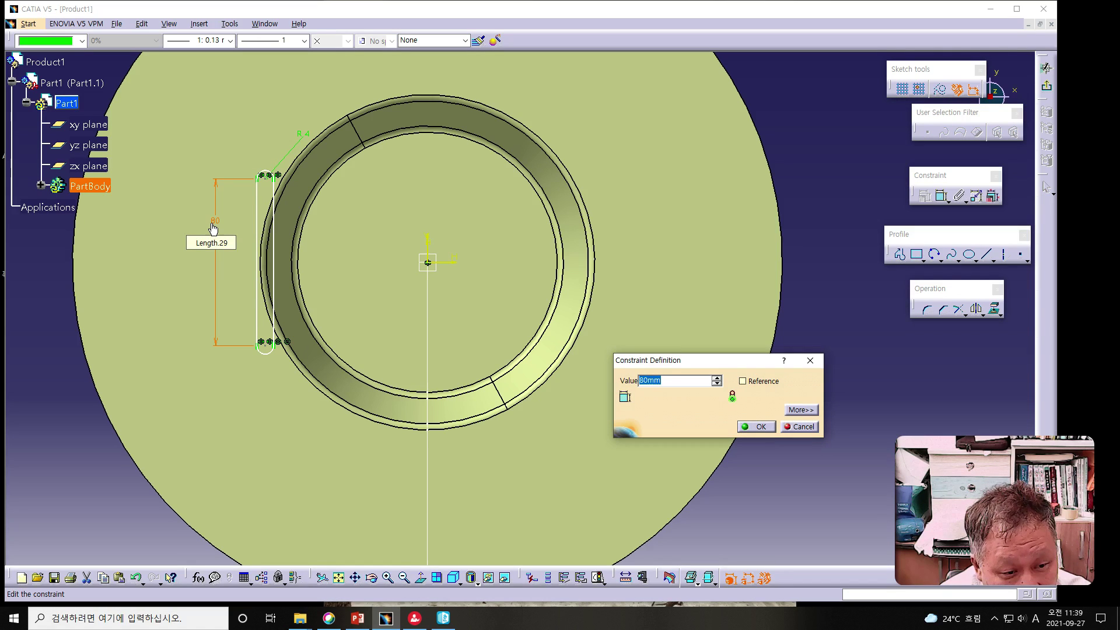
type("16")
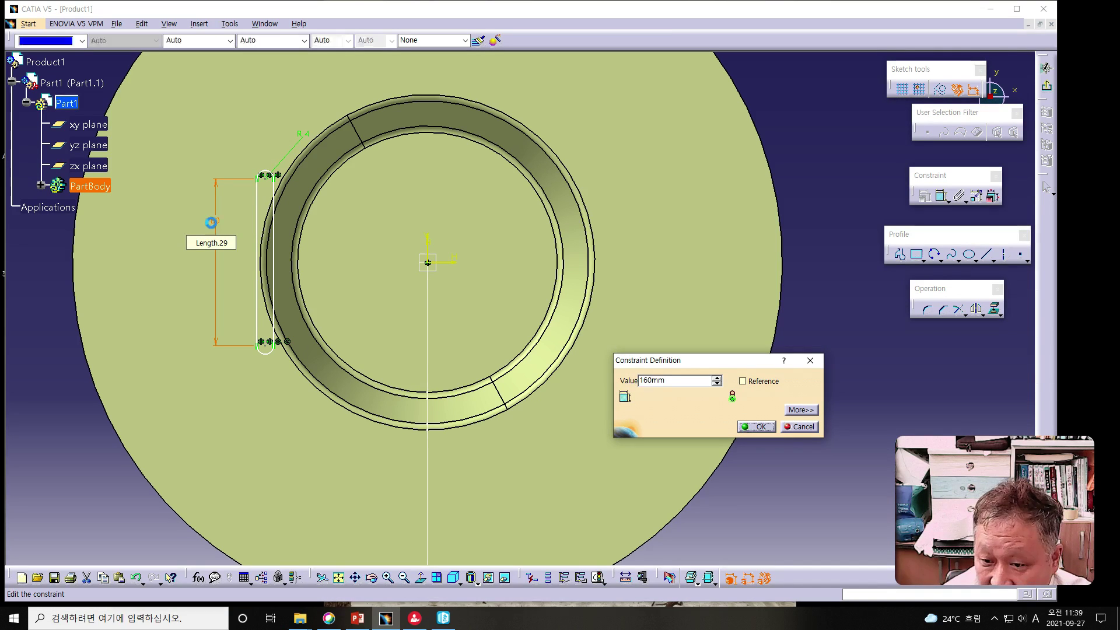
type("0")
key("Return")
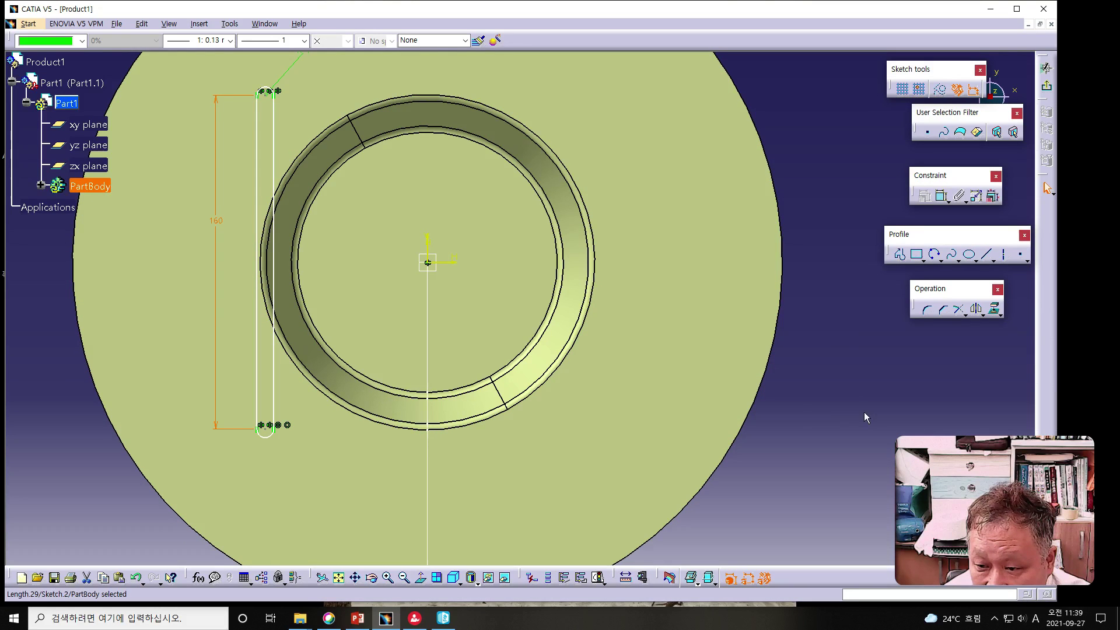
left_click(797, 413)
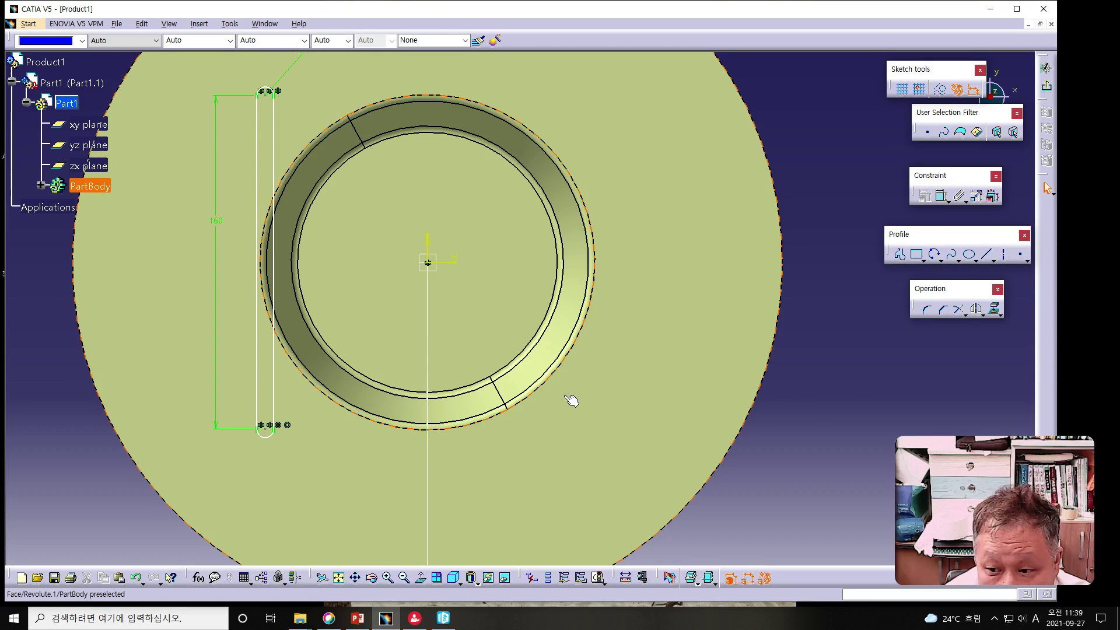
middle_click_drag(373, 318, 364, 359)
left_click_drag(267, 382, 273, 388)
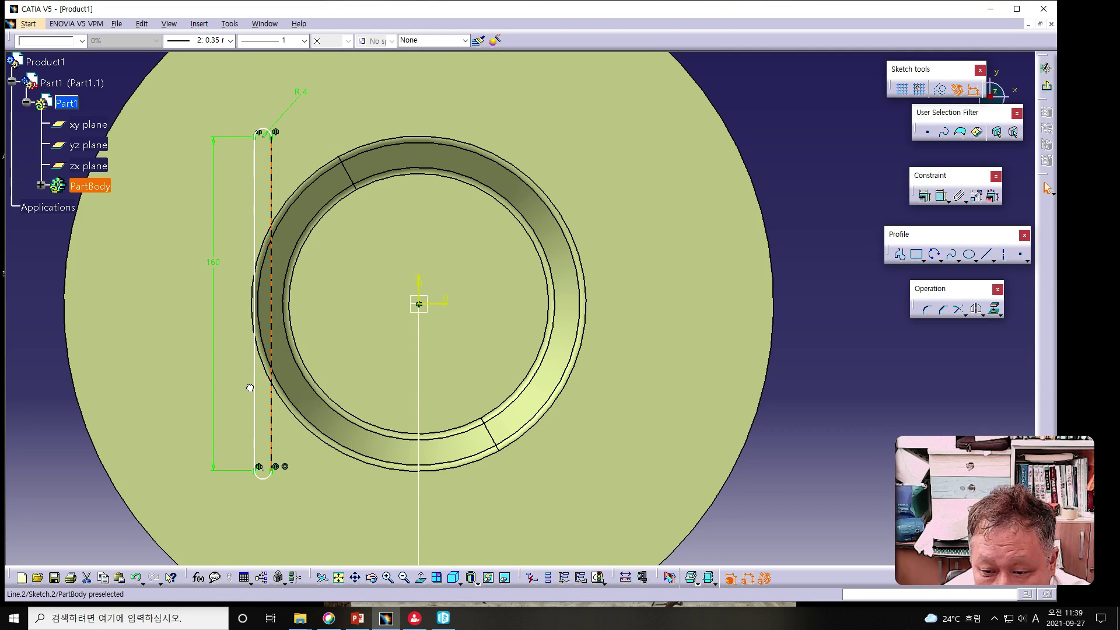
left_click(258, 310)
left_click(261, 308, "ctrl")
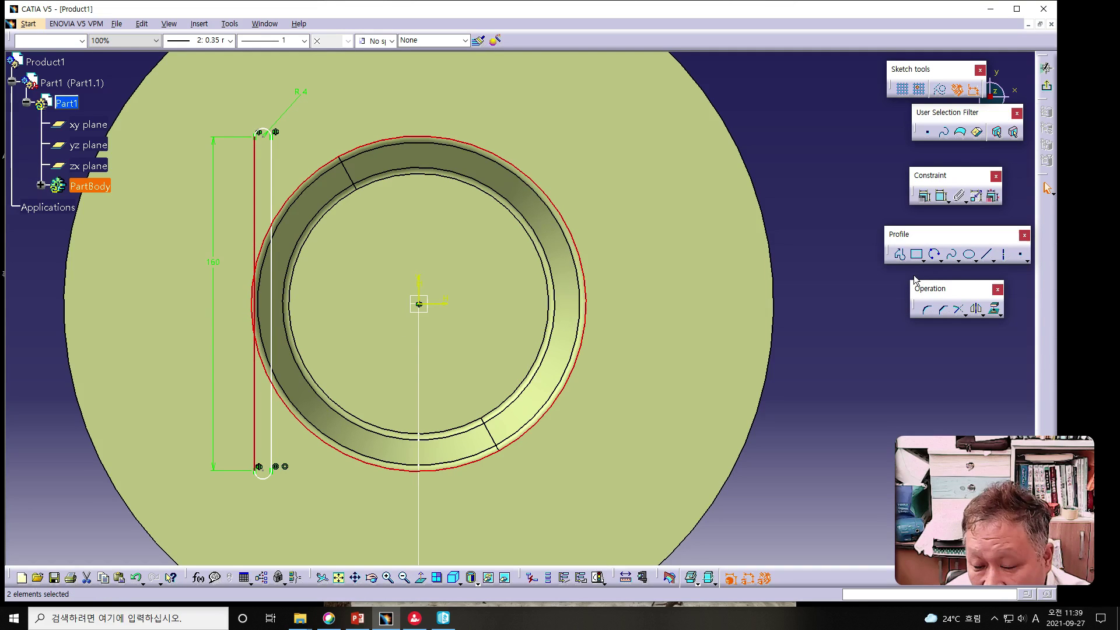
left_click(925, 197)
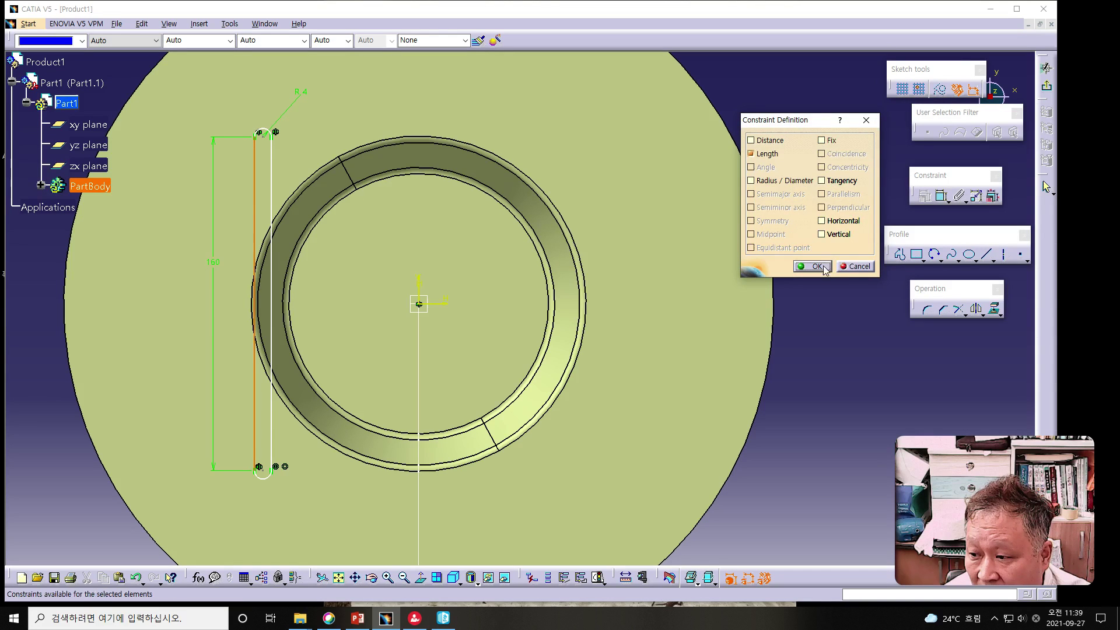
left_click(852, 267)
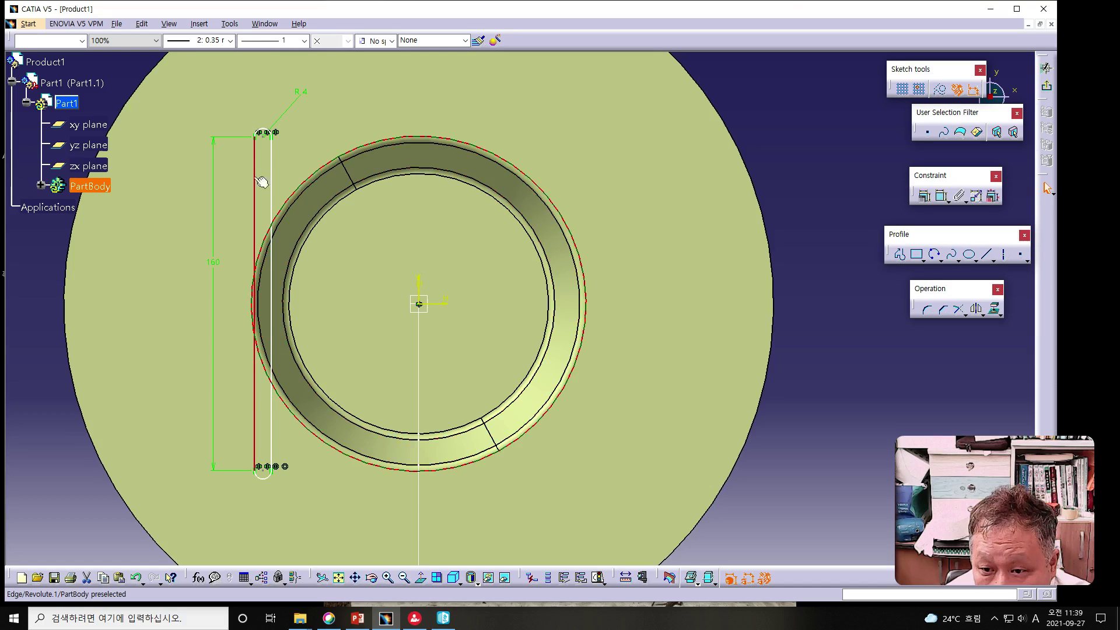
left_click_drag(261, 236, 245, 233)
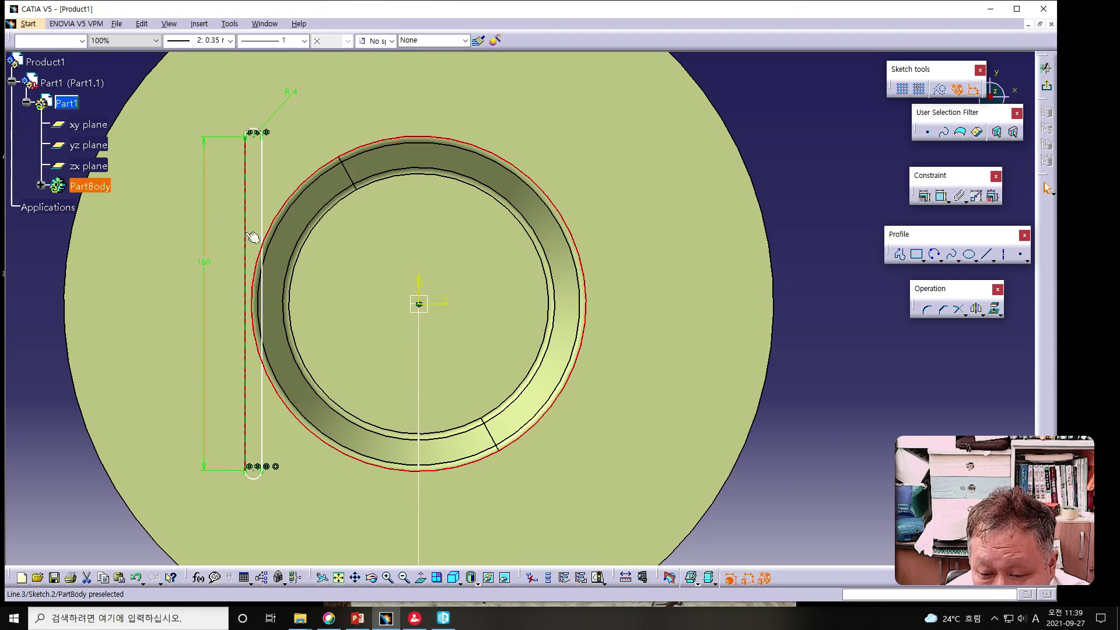
left_click(924, 196)
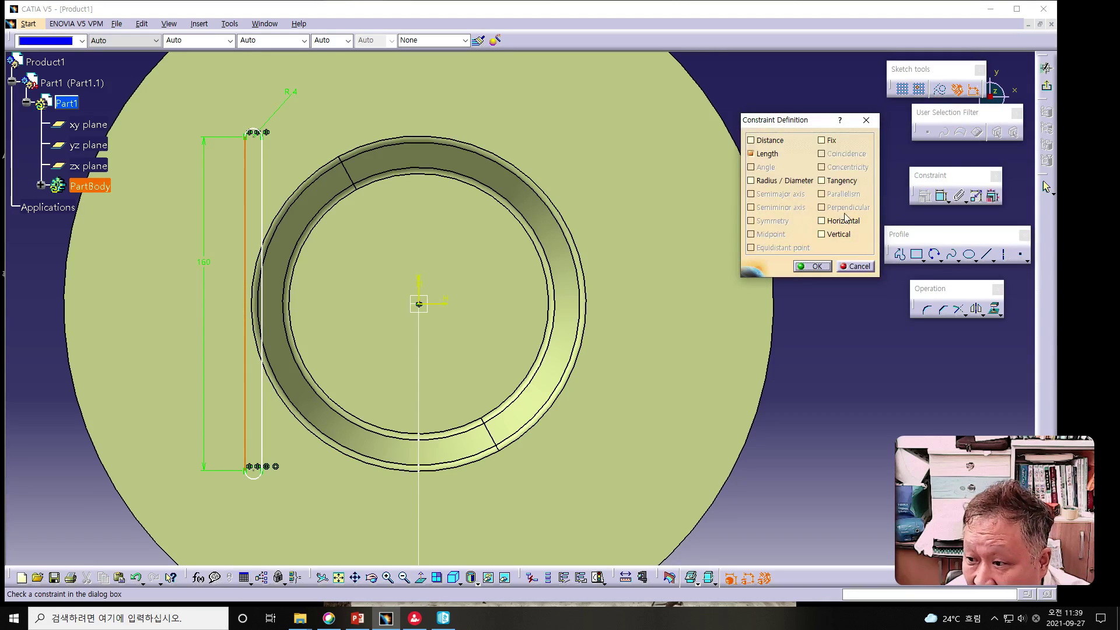
left_click(856, 266)
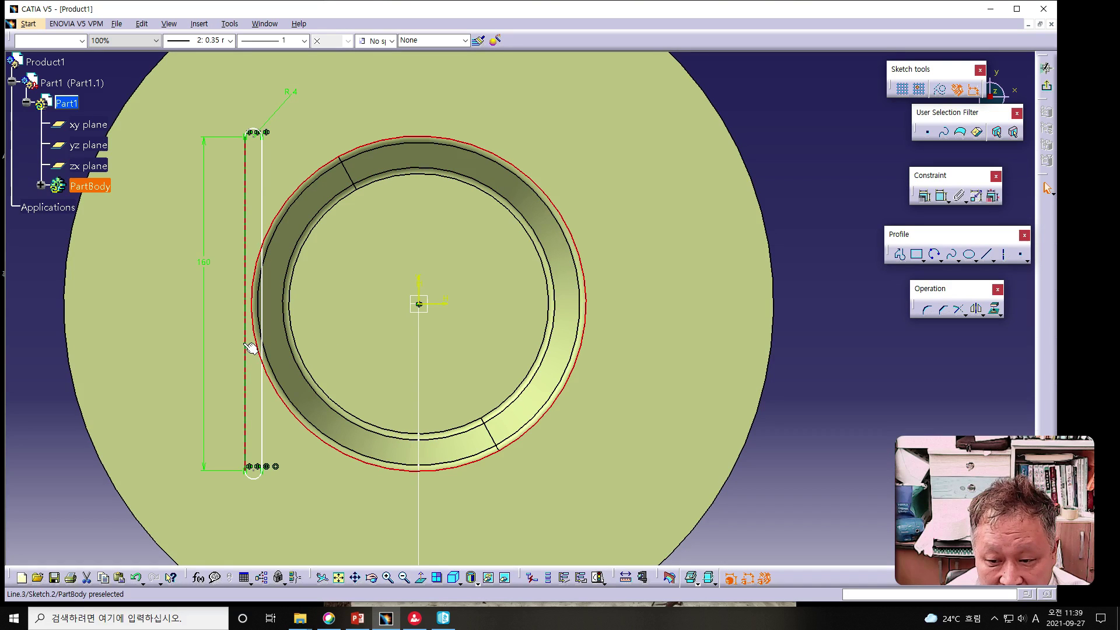
Replace the left line with a vertical line about 80 mm long from the upper arc's left end down to the horizontal axis.
key("Delete")
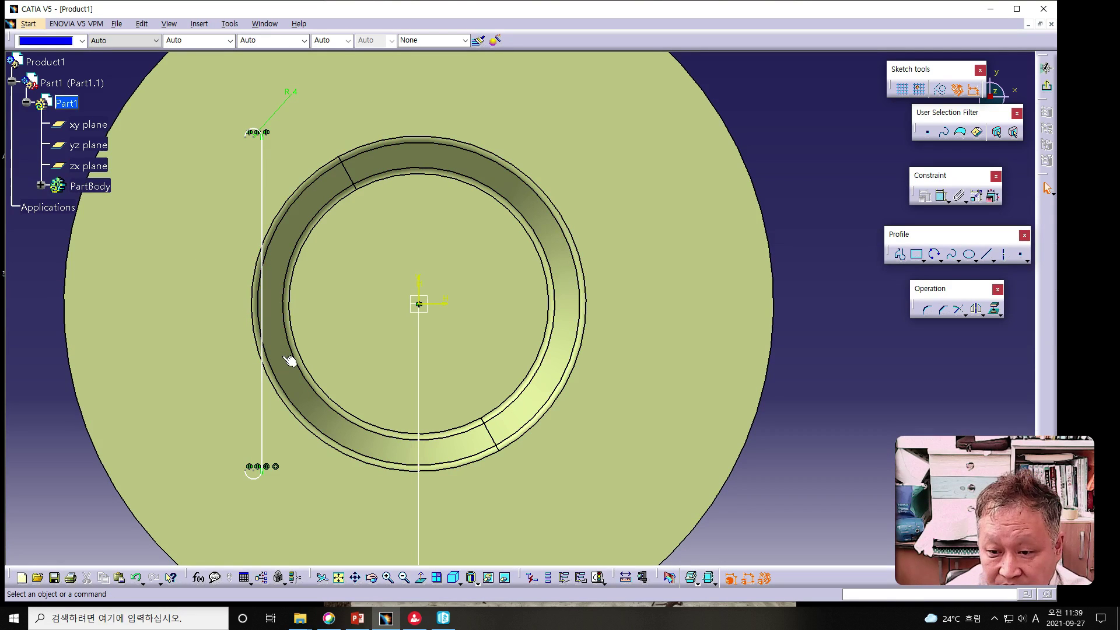
left_click(987, 255)
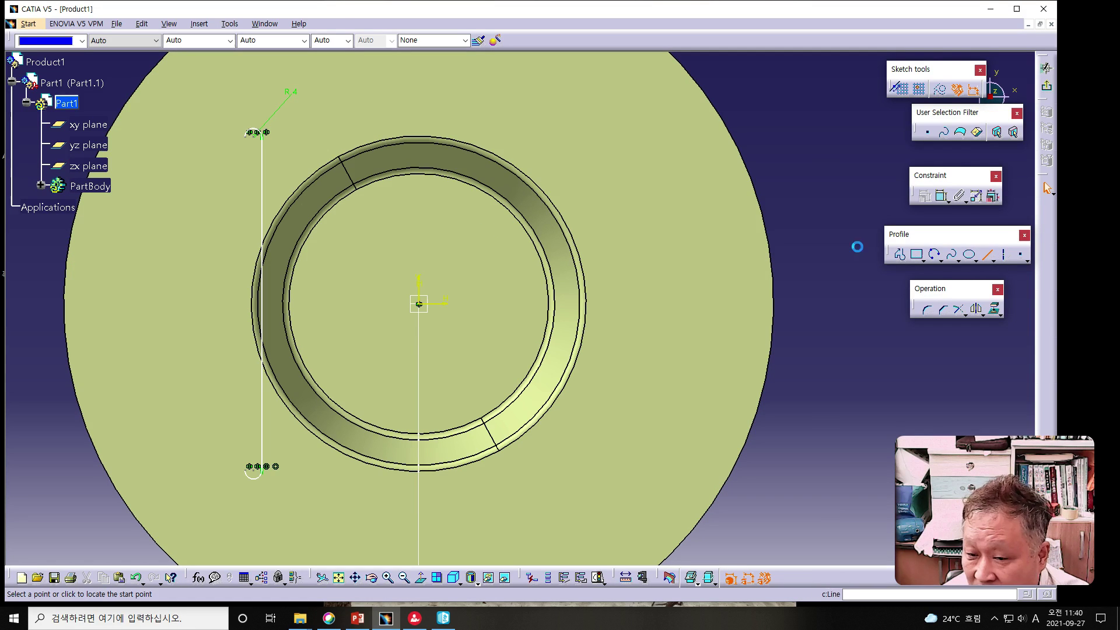
left_click(248, 136)
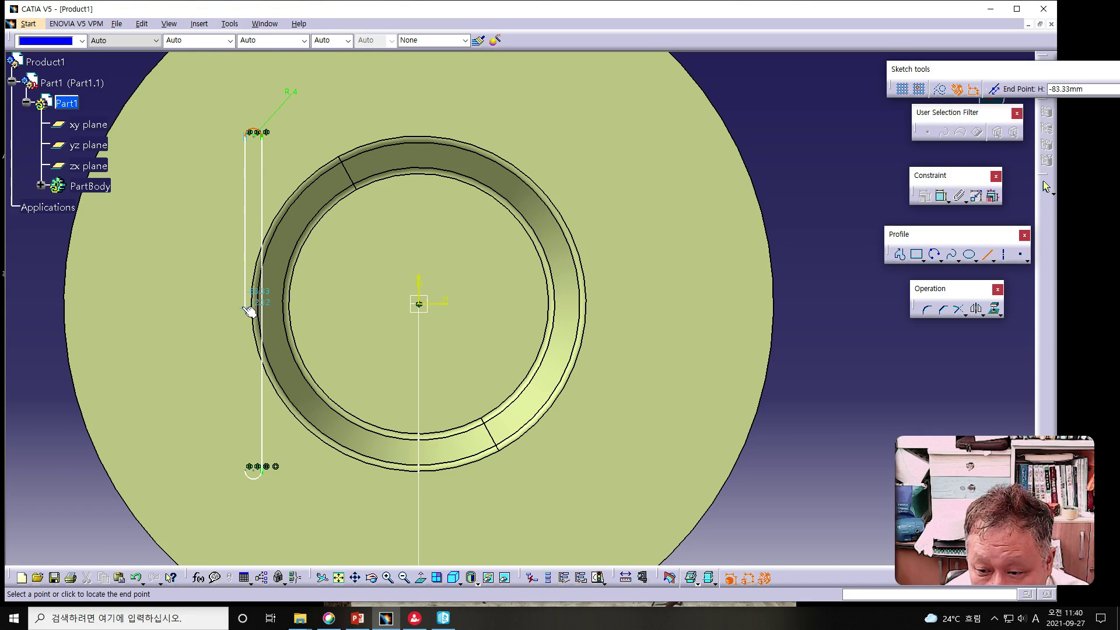
left_click(246, 253)
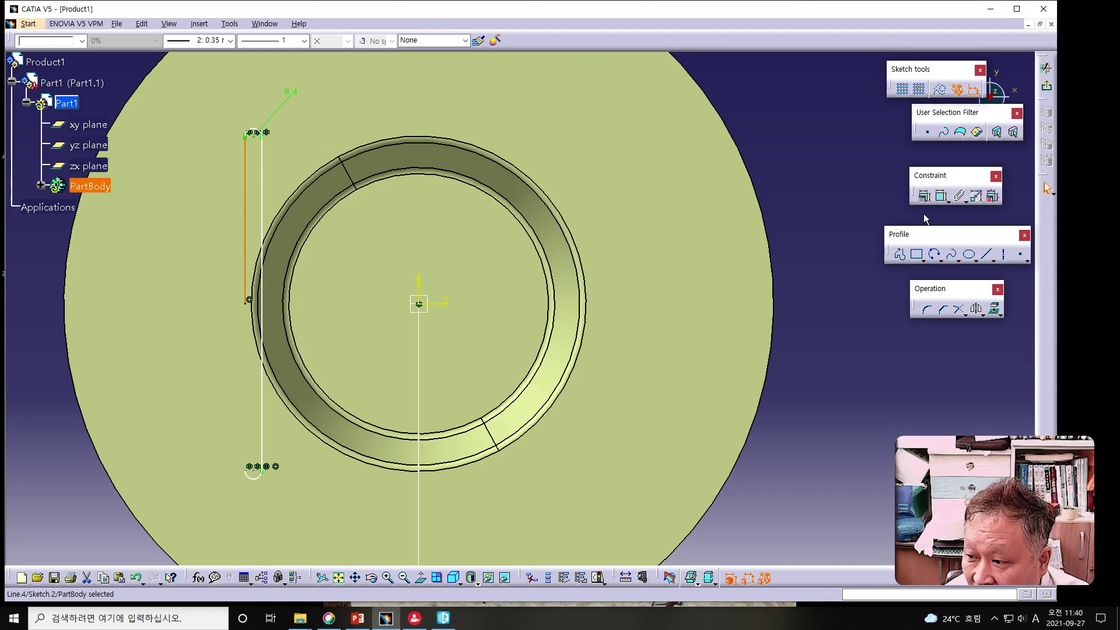
Dimension the lengths of the short left line and the long right line.
left_click(941, 196)
left_click(218, 210)
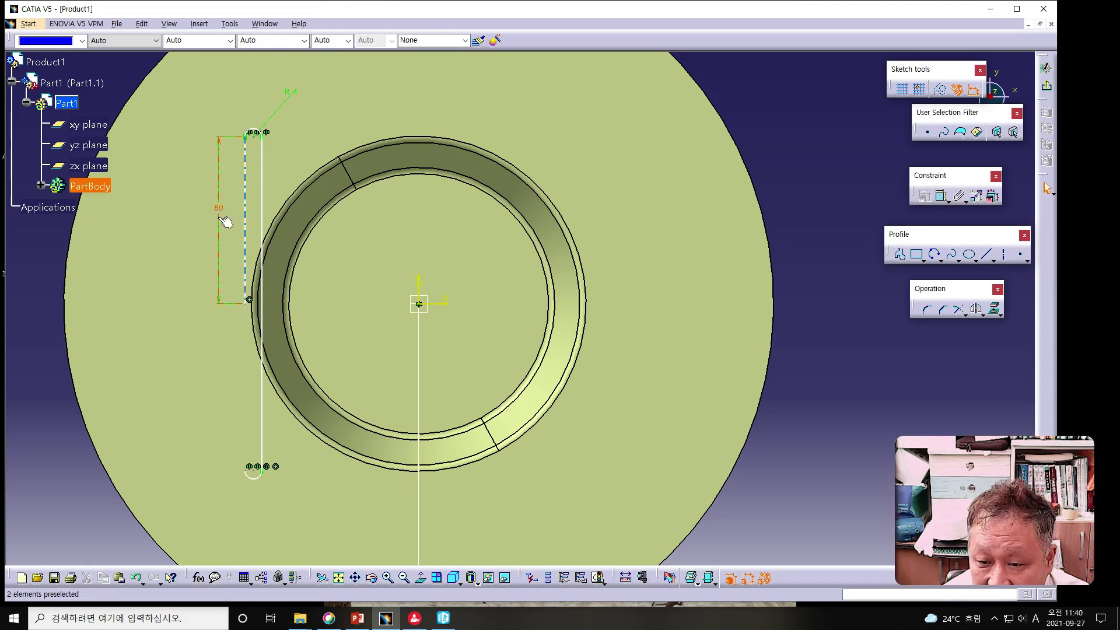
left_click(268, 313)
left_click(943, 196)
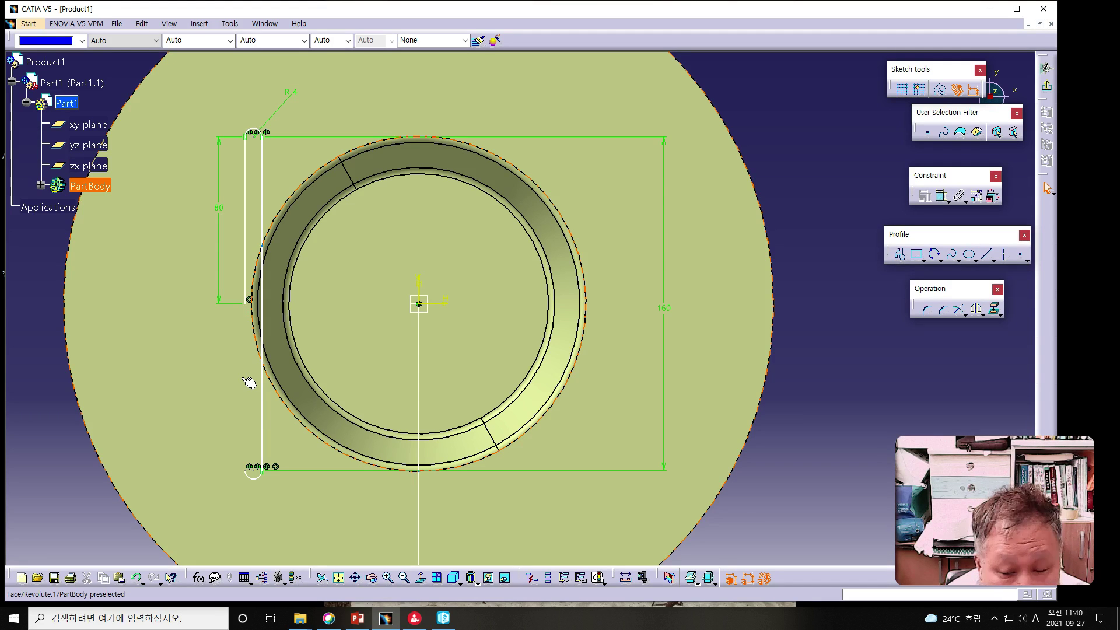
Apply a tangency constraint between the short left line and the outer circular edge of the revolved ring.
left_click(245, 286)
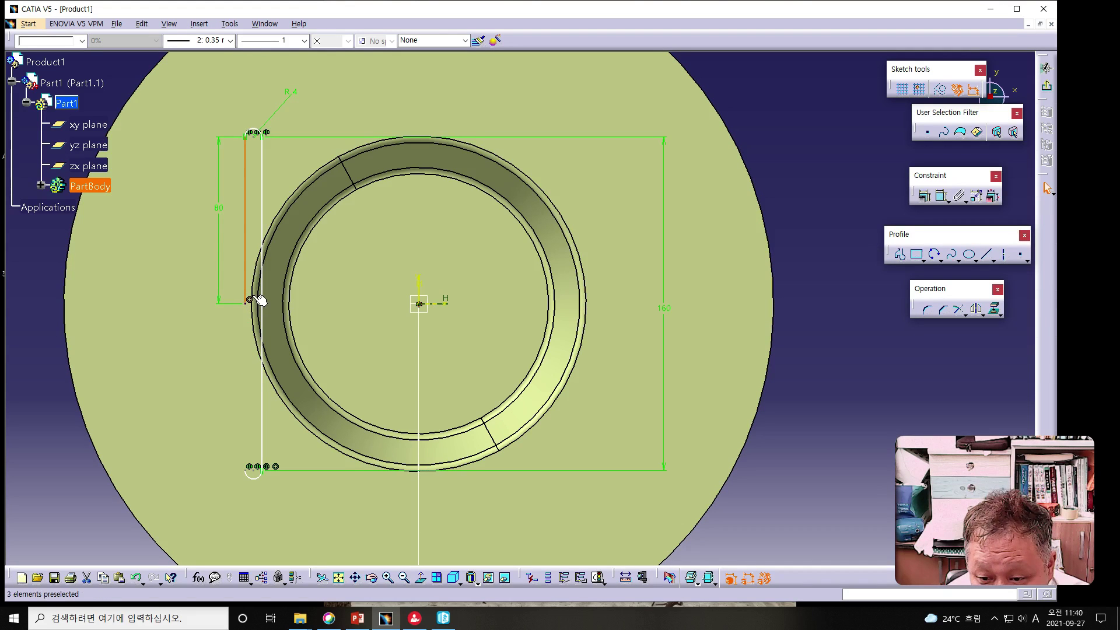
left_click(256, 306, "ctrl")
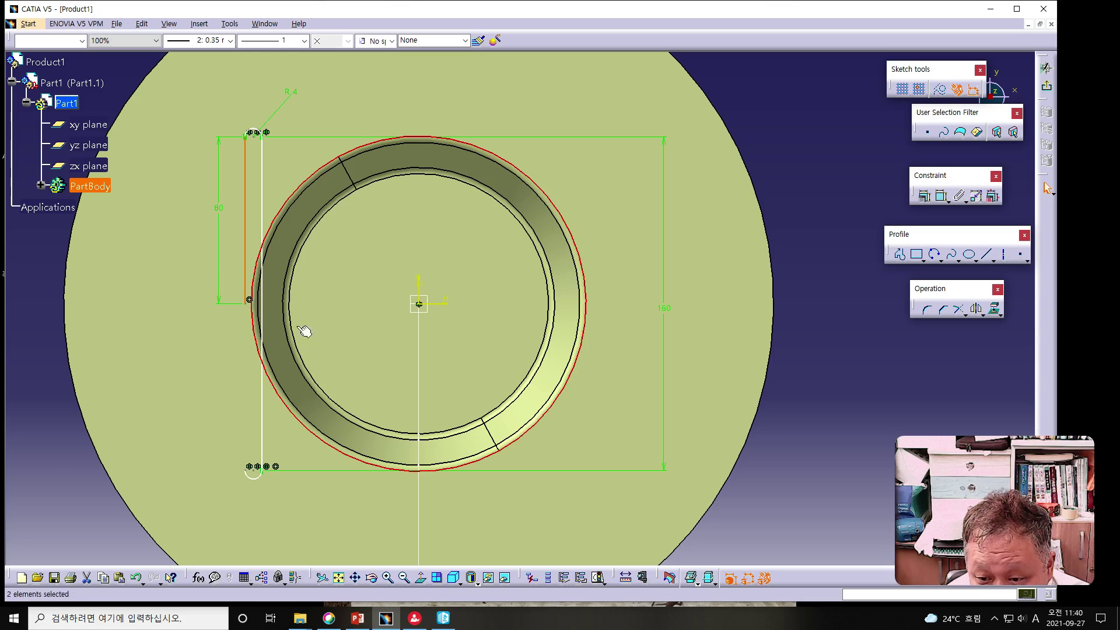
left_click(924, 196)
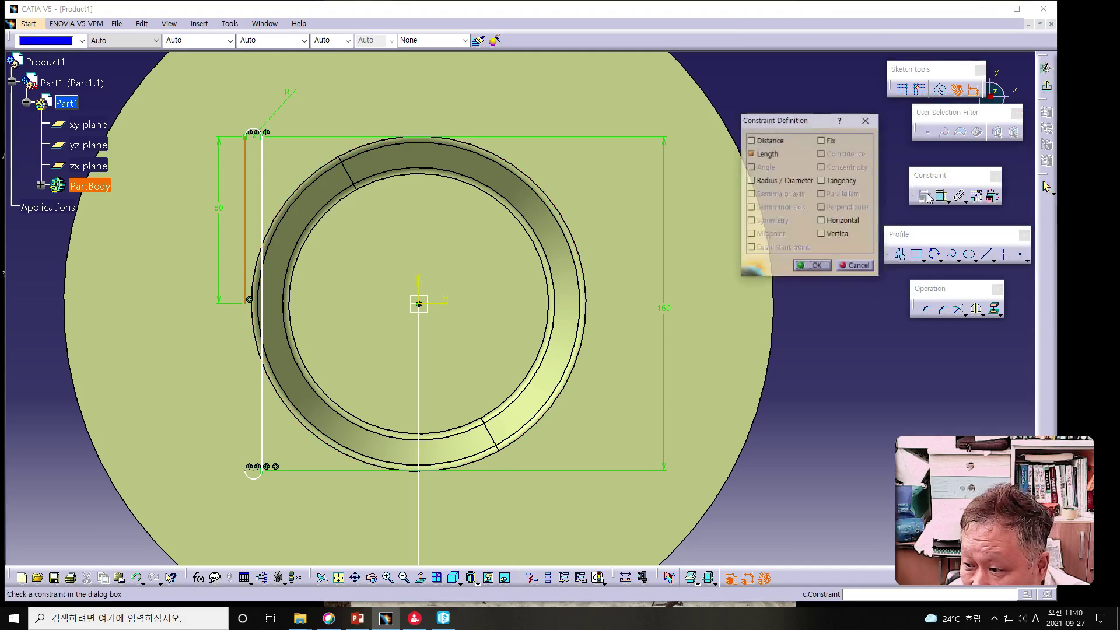
left_click(821, 180)
left_click(814, 266)
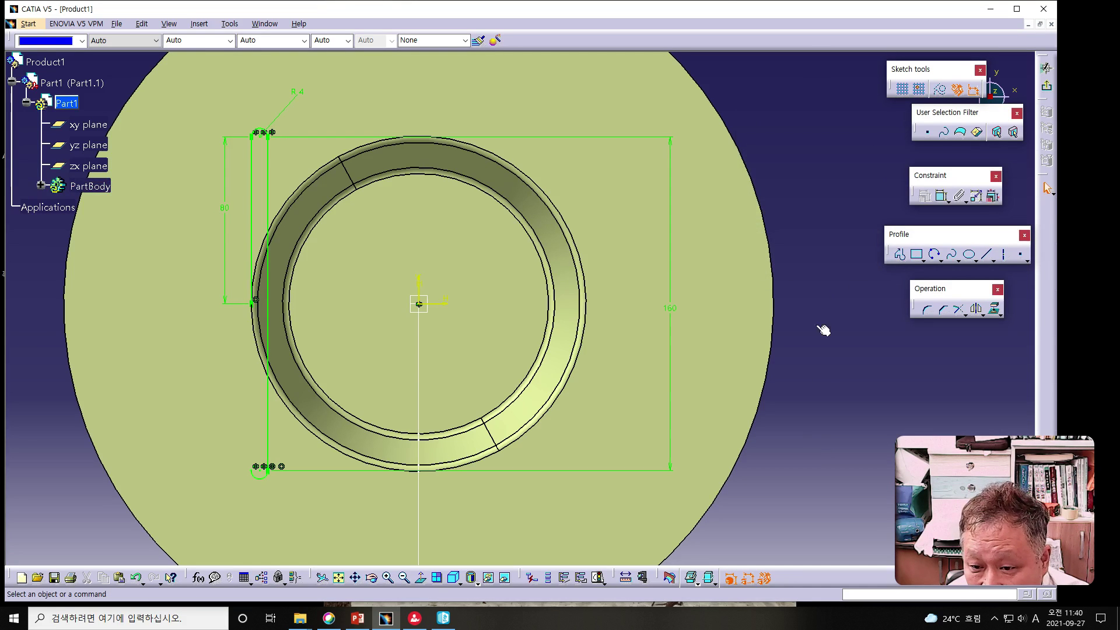
Delete the 80 mm length dimension of the short left line.
left_click(256, 311)
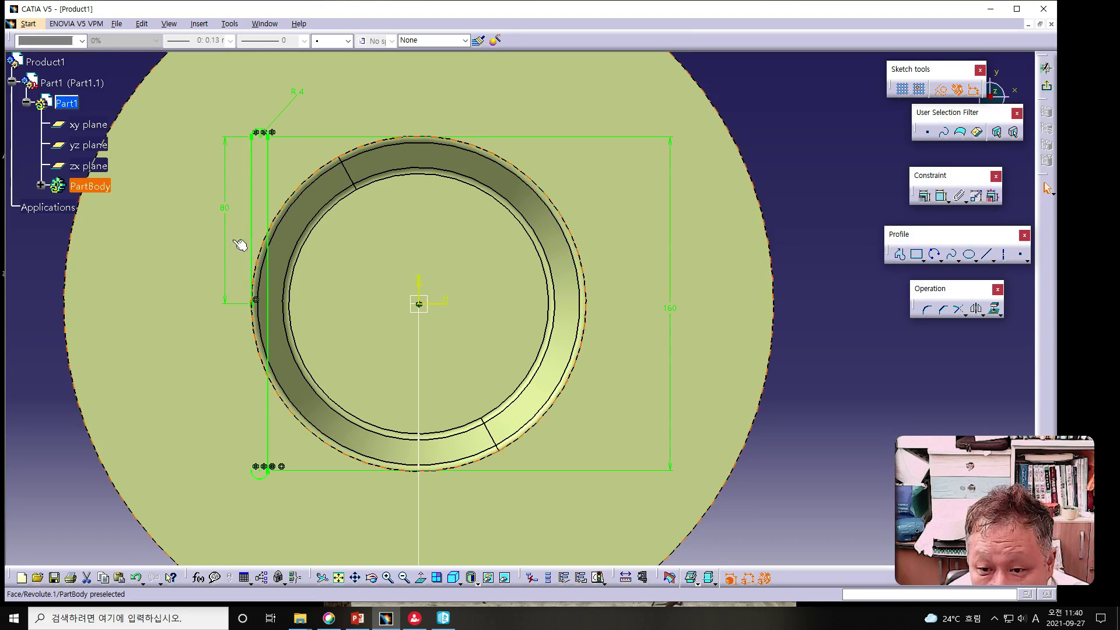
left_click(229, 212)
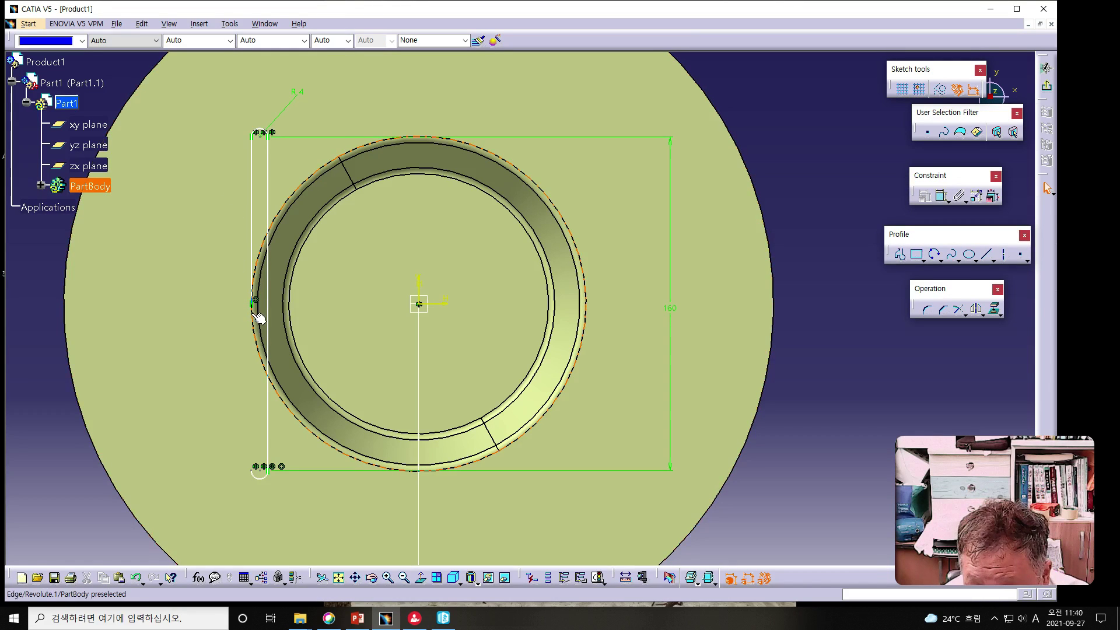
Try to make the short left line's lower end coincident with the lower arc's left end.
left_click(257, 304)
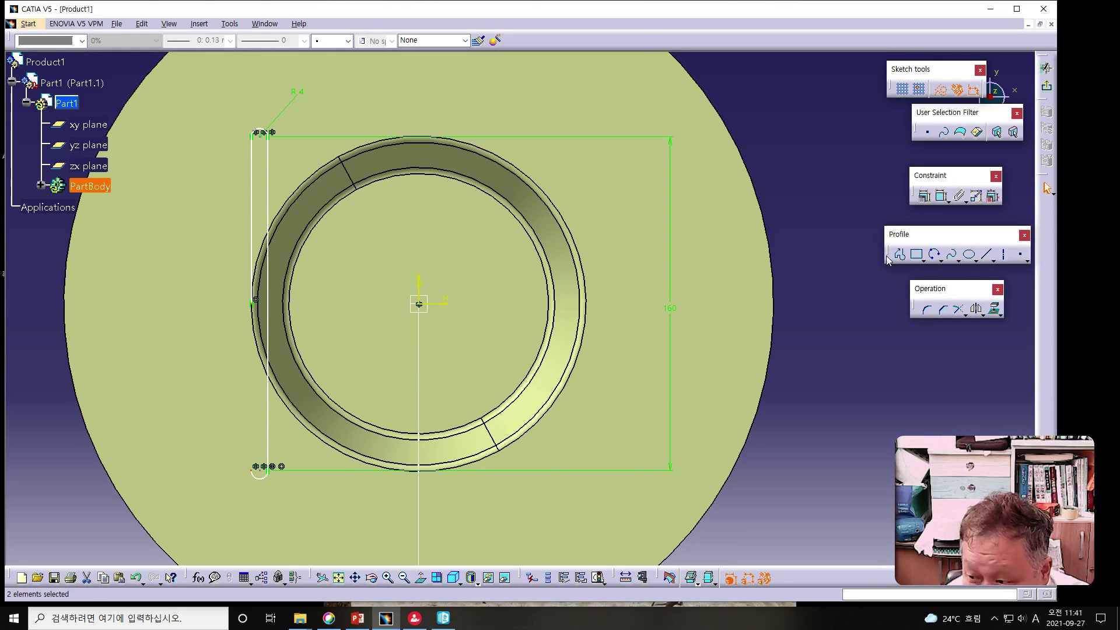
left_click(941, 196)
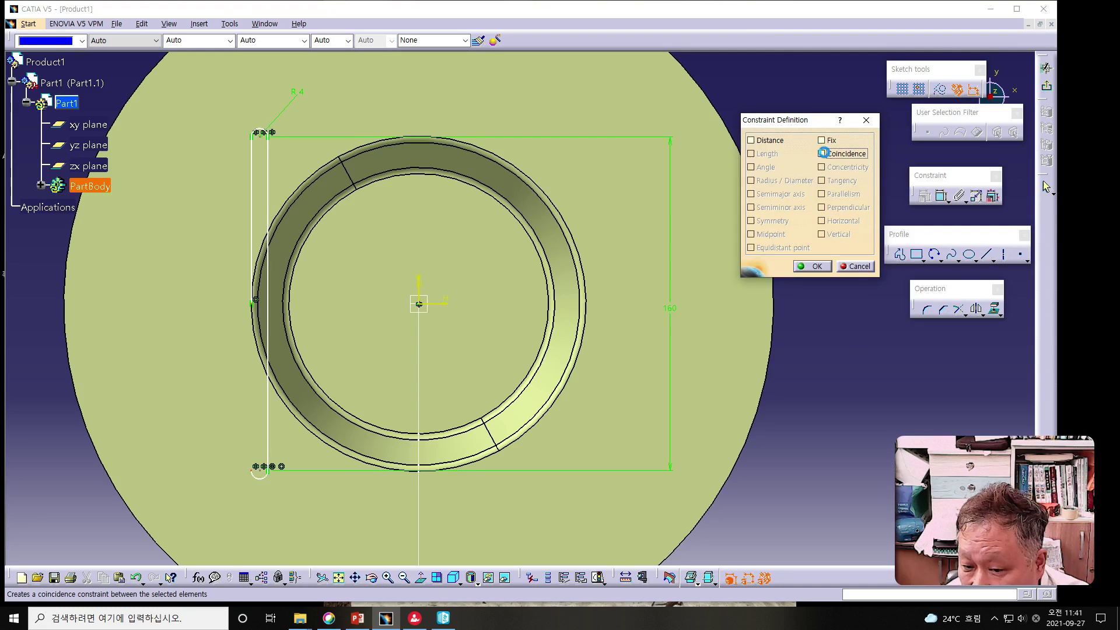
left_click(822, 154)
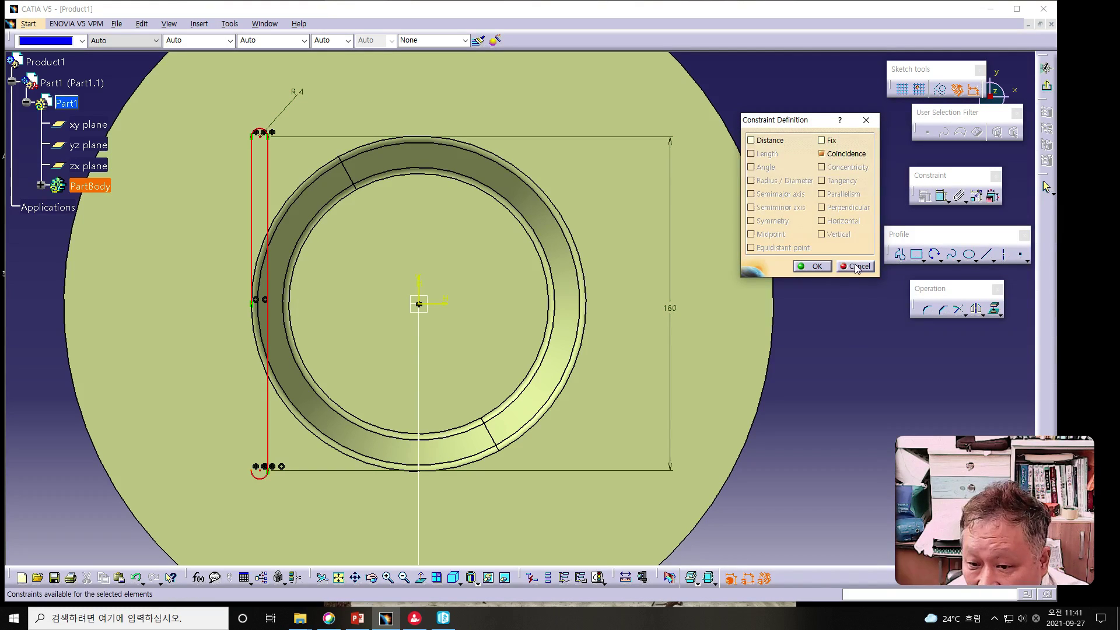
left_click(812, 266)
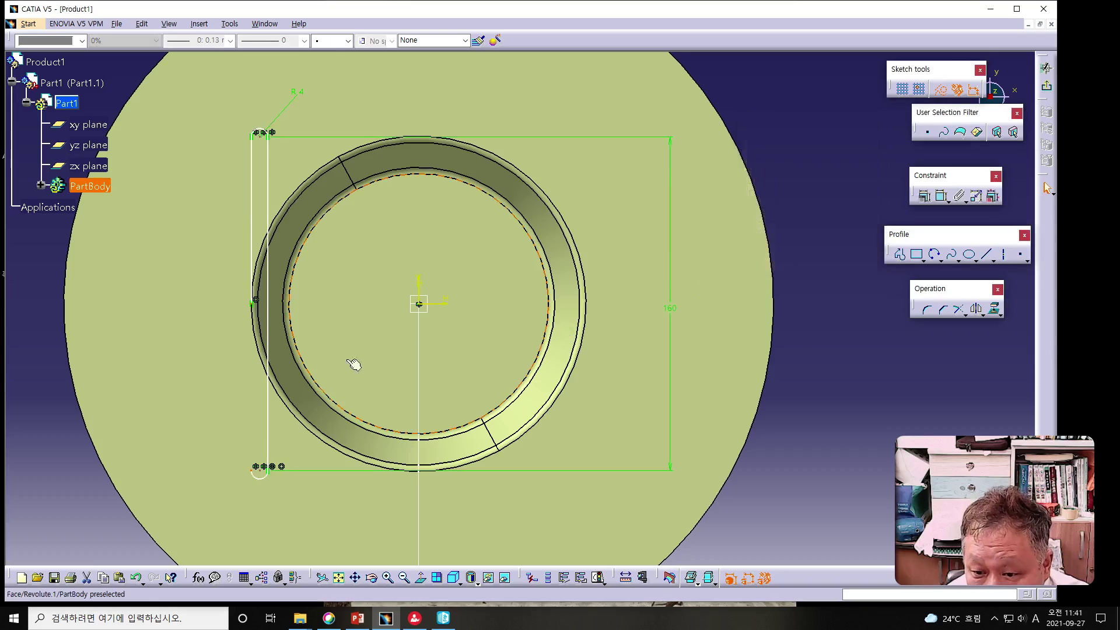
Delete the coincidence constraint holding the short left line's lower end on the horizontal axis.
left_click(262, 302)
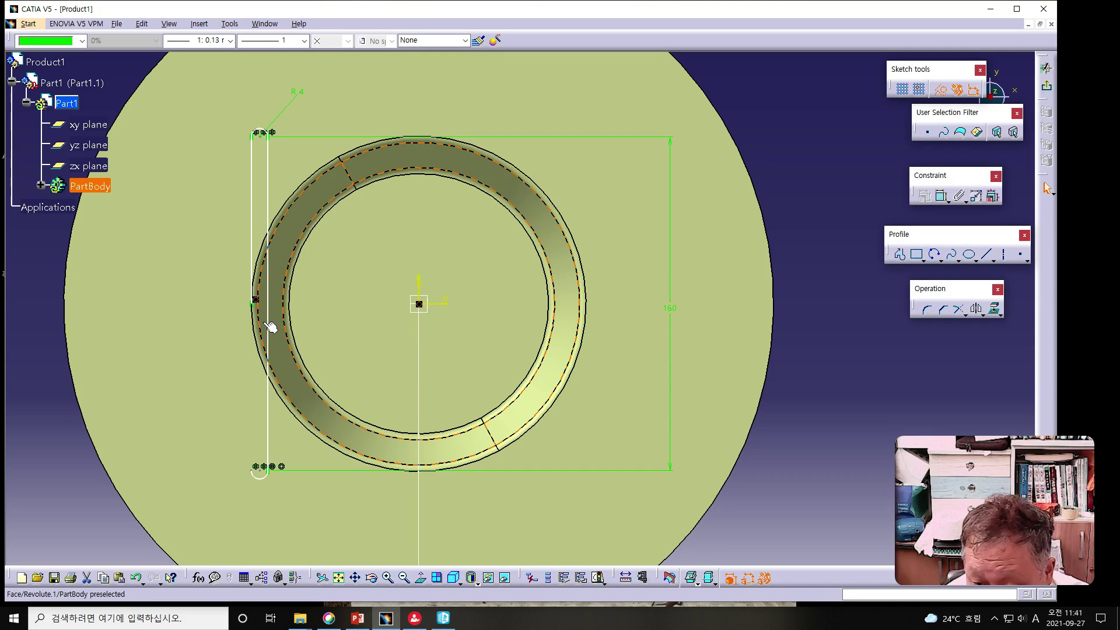
key("Delete")
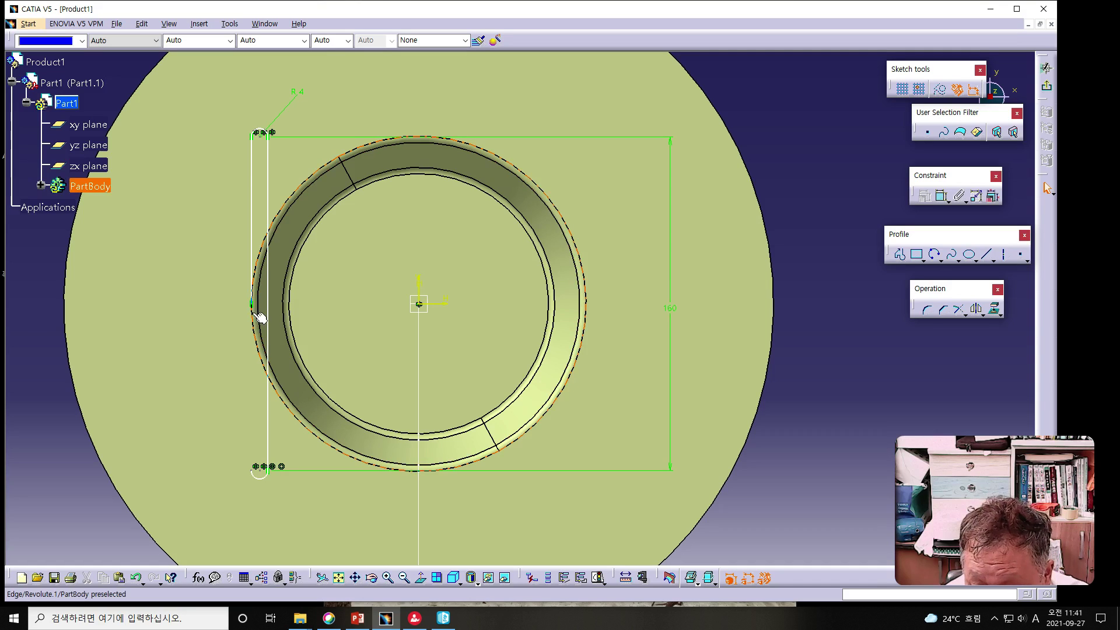
Try to move the short left line's lower end down along the ring's edge, and undo the move.
left_click(259, 308)
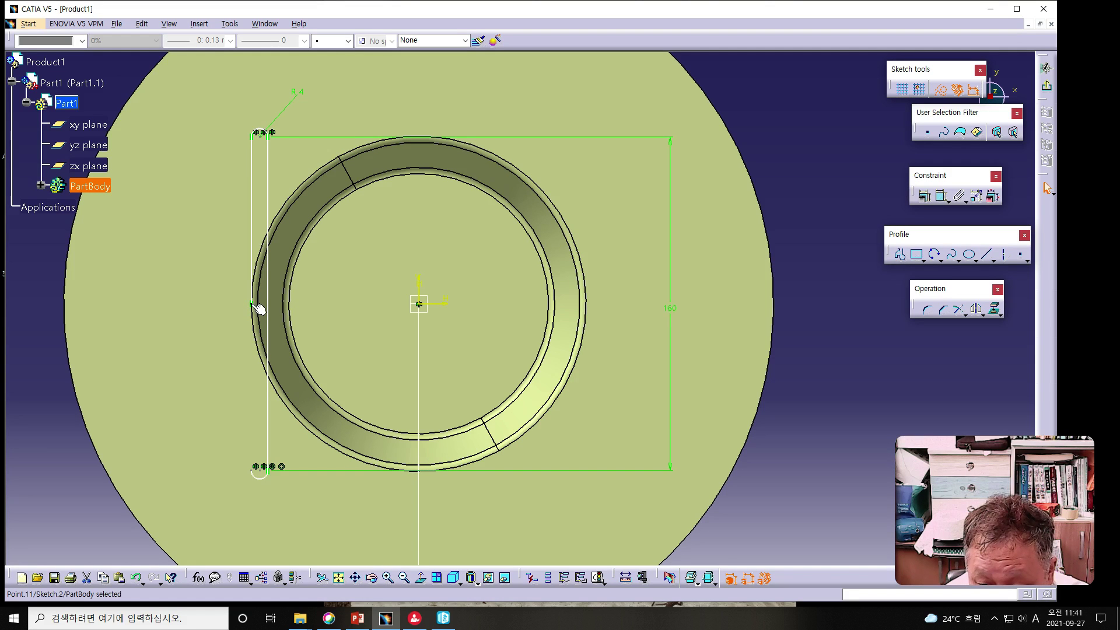
left_click_drag(253, 310, 252, 345)
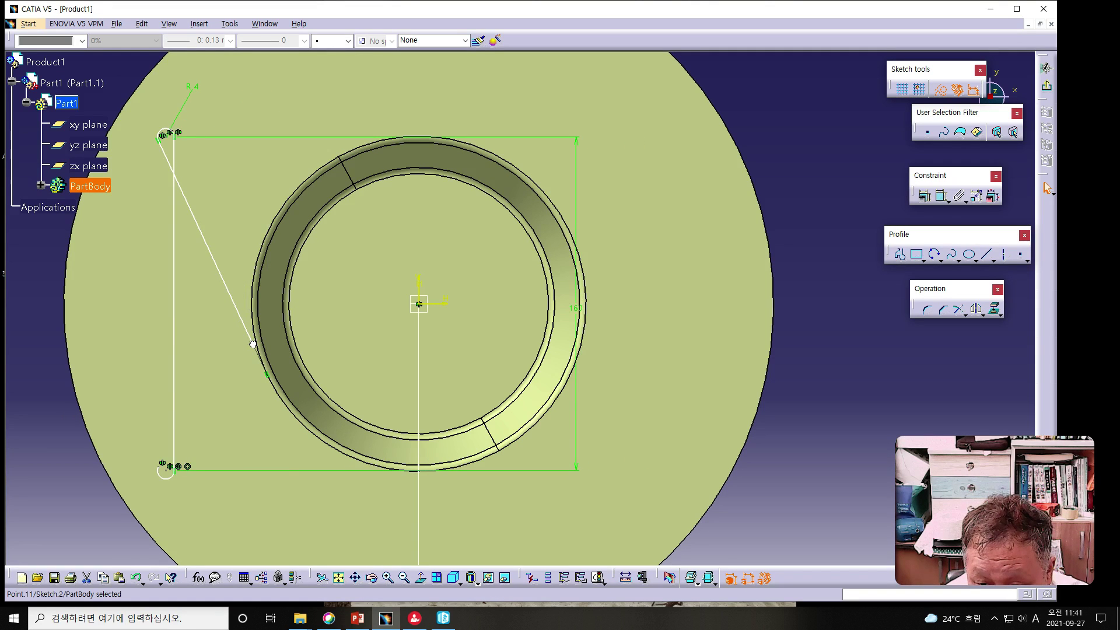
left_click(137, 579)
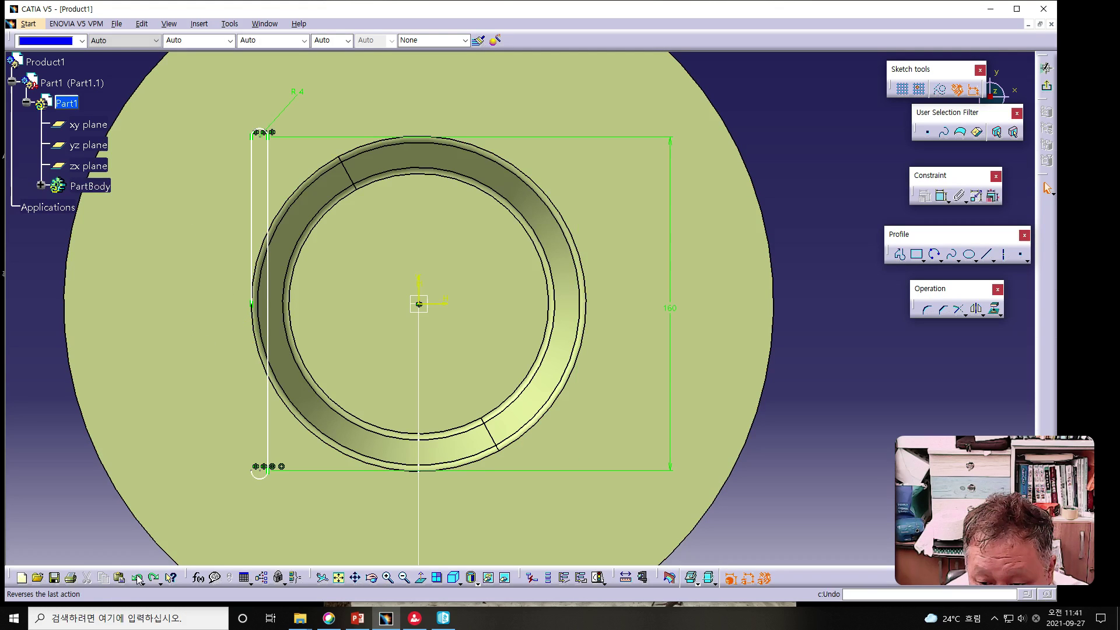
Replace the short left line with a full-length line joining the left ends of the upper and lower arcs.
left_click(252, 250)
key("Delete")
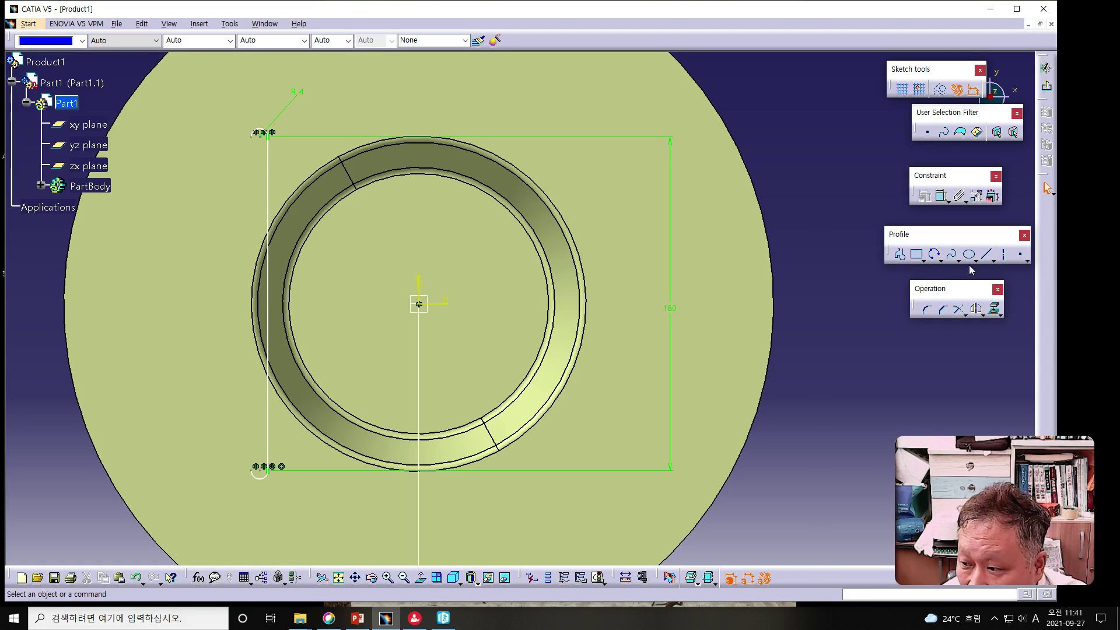
left_click(989, 256)
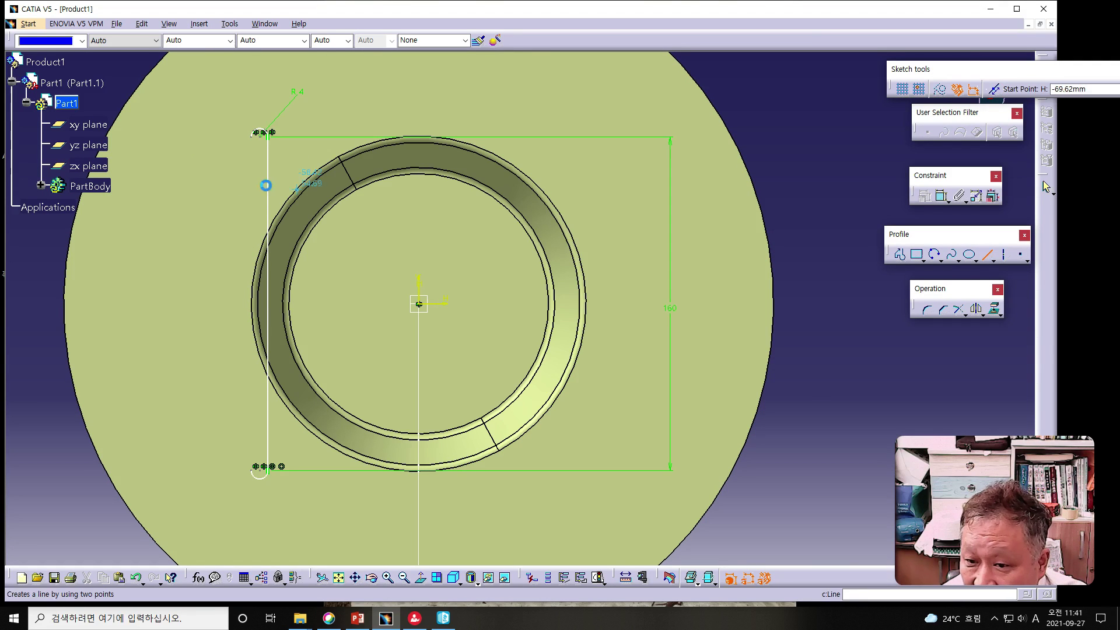
left_click(257, 134)
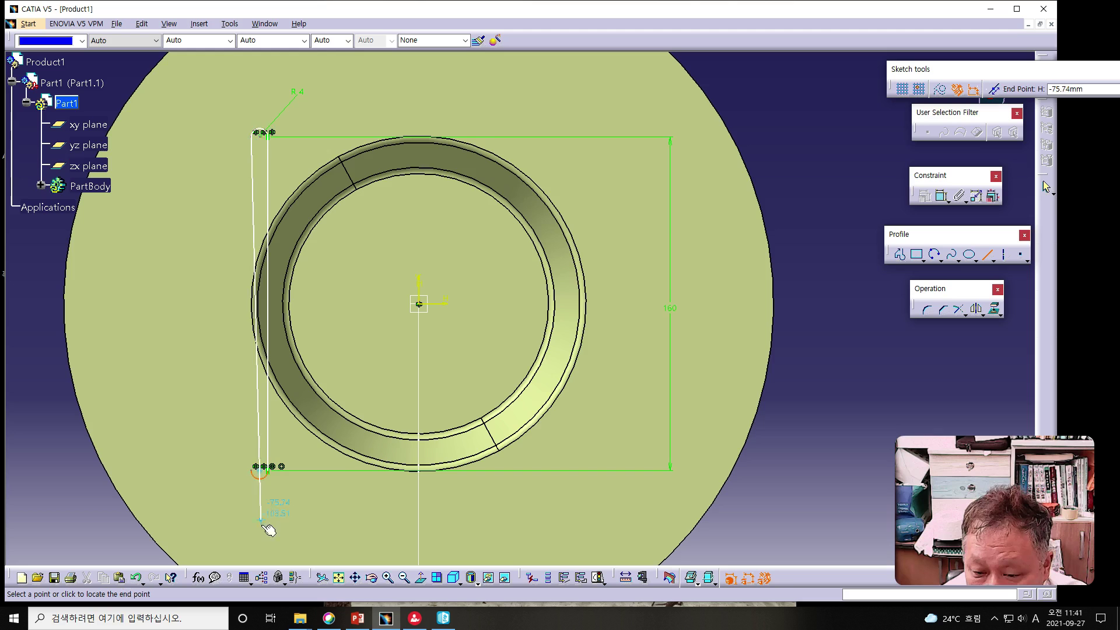
left_click(255, 472)
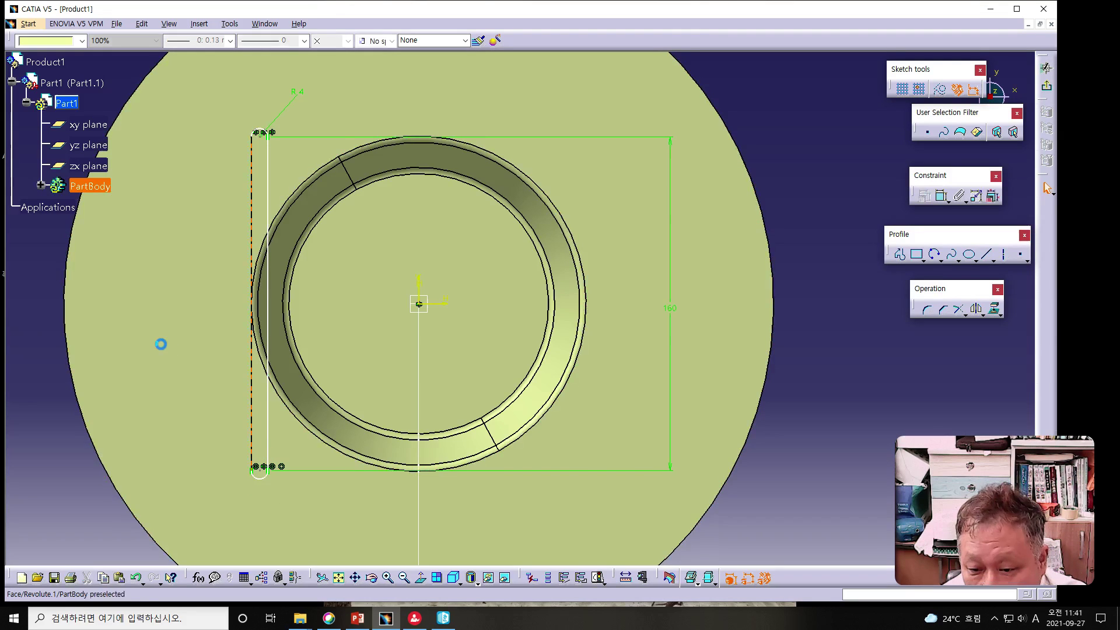
Apply a tangency constraint between the new full-length left line and the outer circular edge of the revolved ring.
left_click(252, 251)
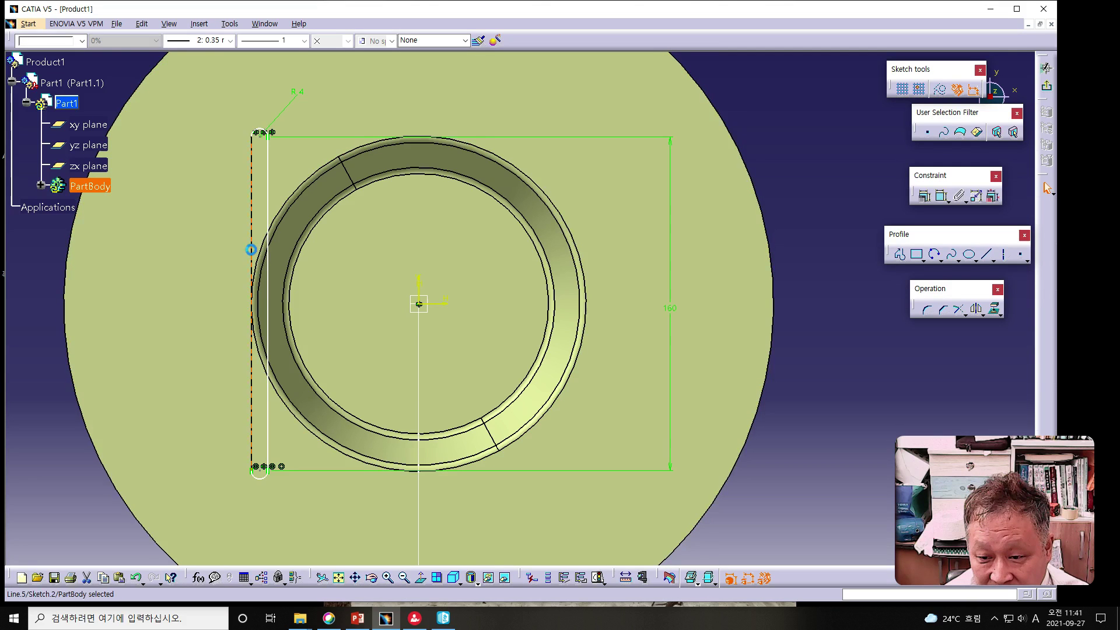
left_click(260, 253, "ctrl")
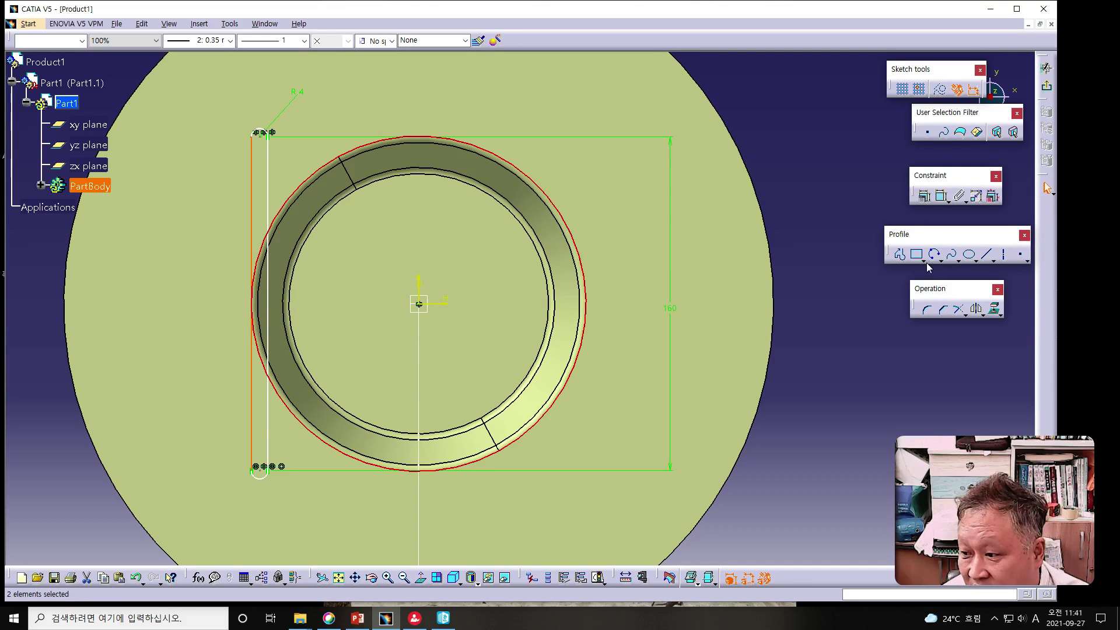
left_click(925, 196)
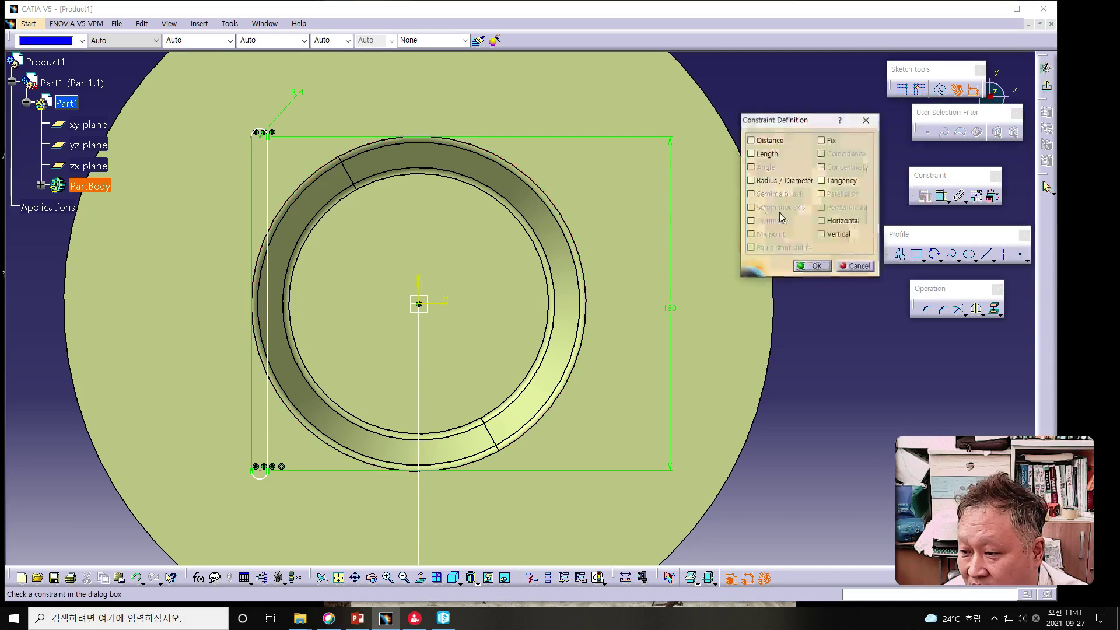
left_click(822, 181)
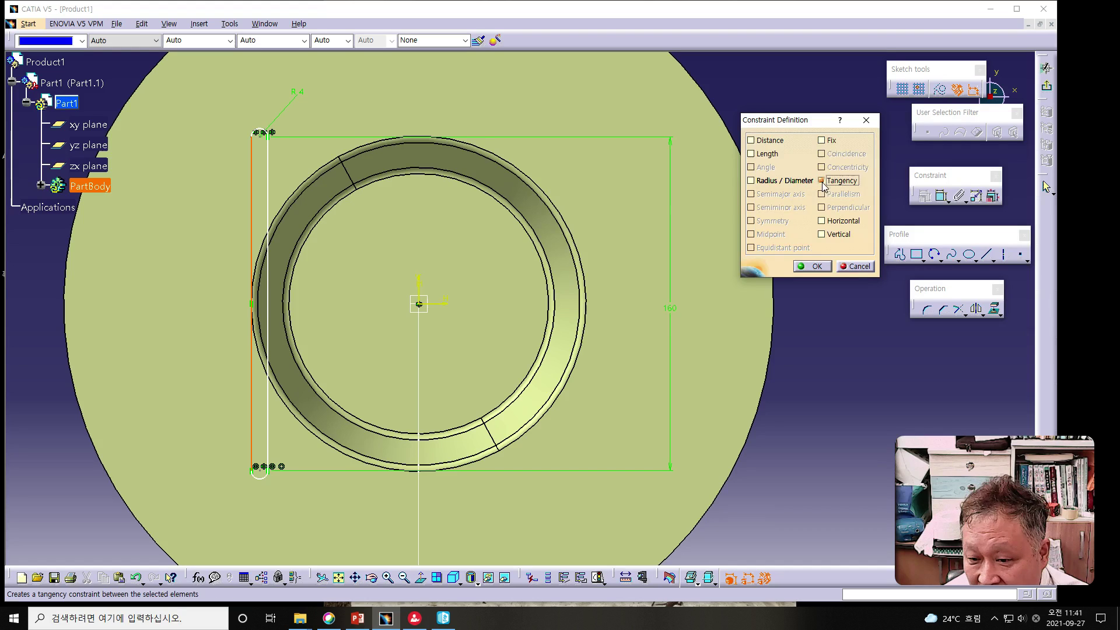
left_click(814, 266)
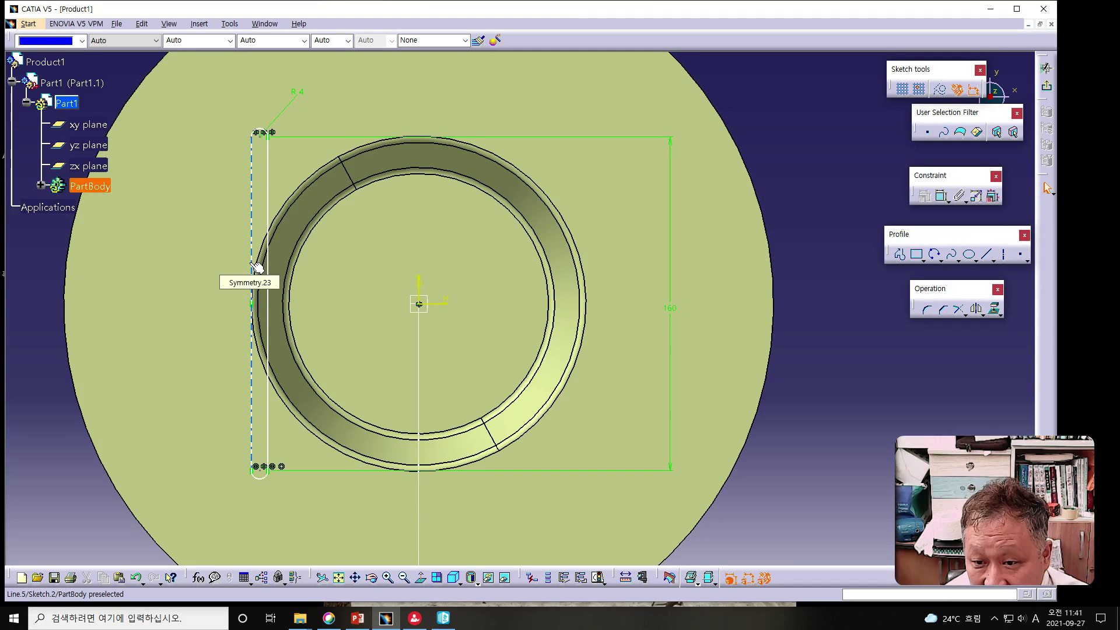
Apply a tangency constraint between the full-length left line and the slot's upper arc.
left_click(252, 209)
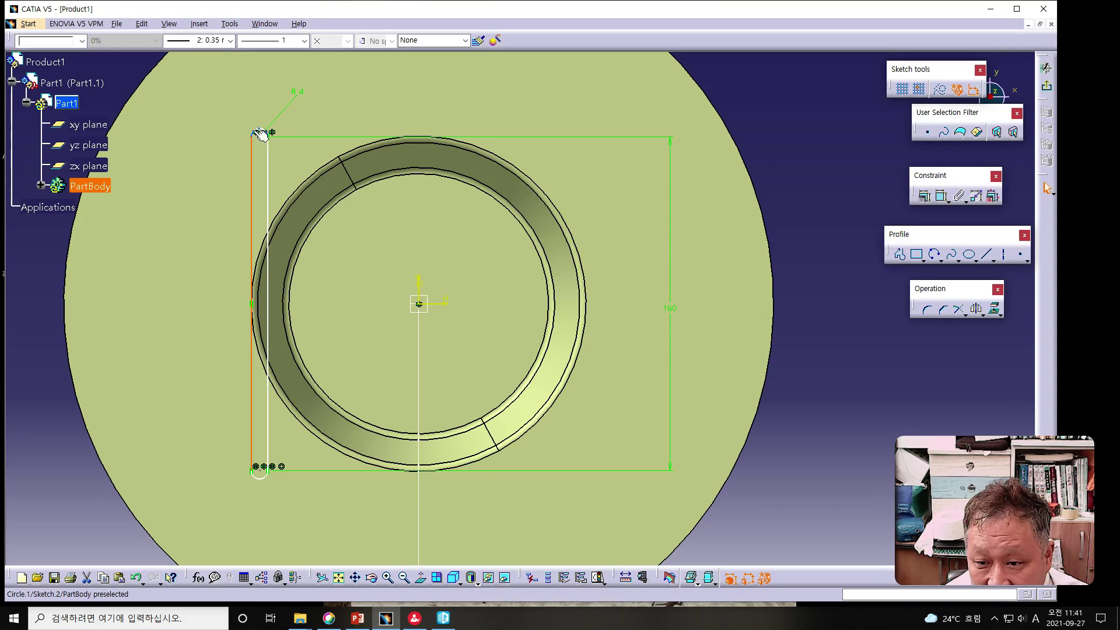
left_click(254, 130, "ctrl")
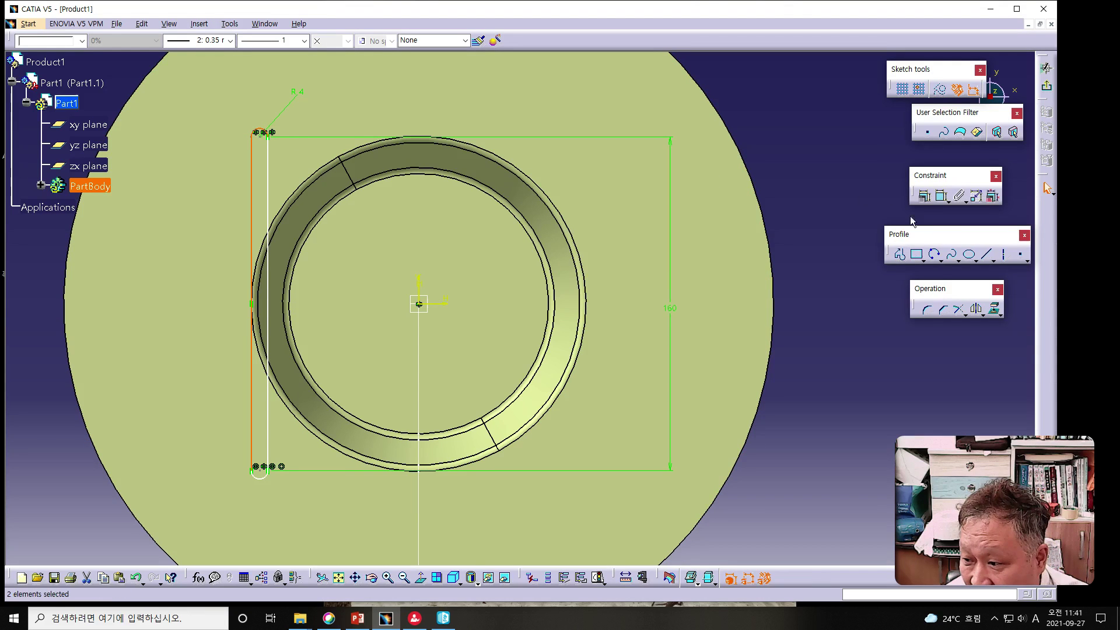
left_click(924, 196)
left_click(821, 180)
left_click(813, 266)
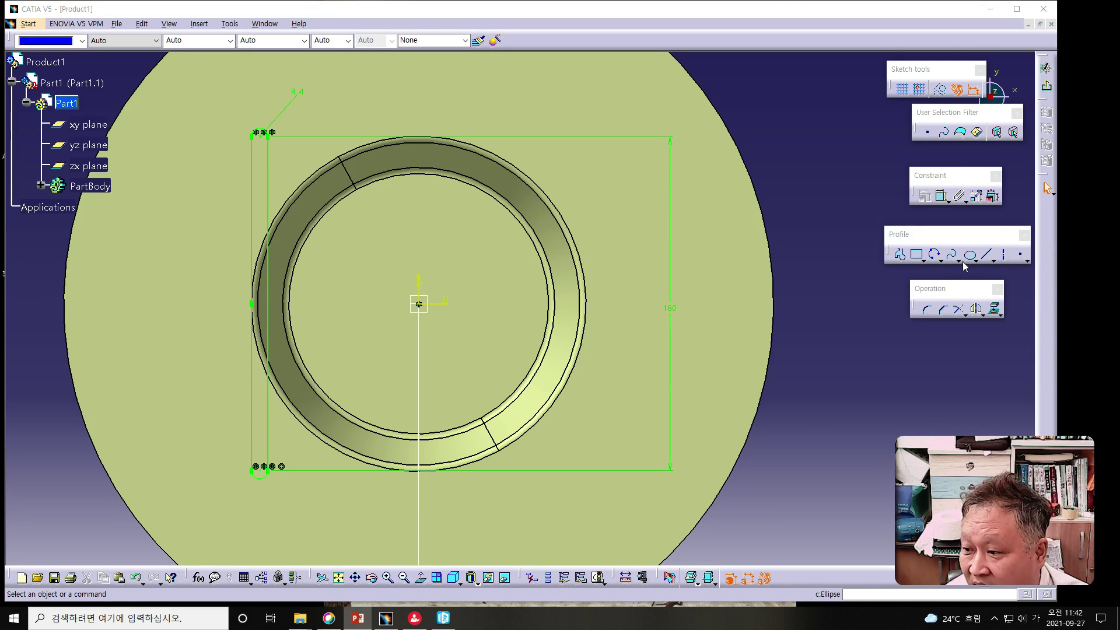
left_click(983, 316)
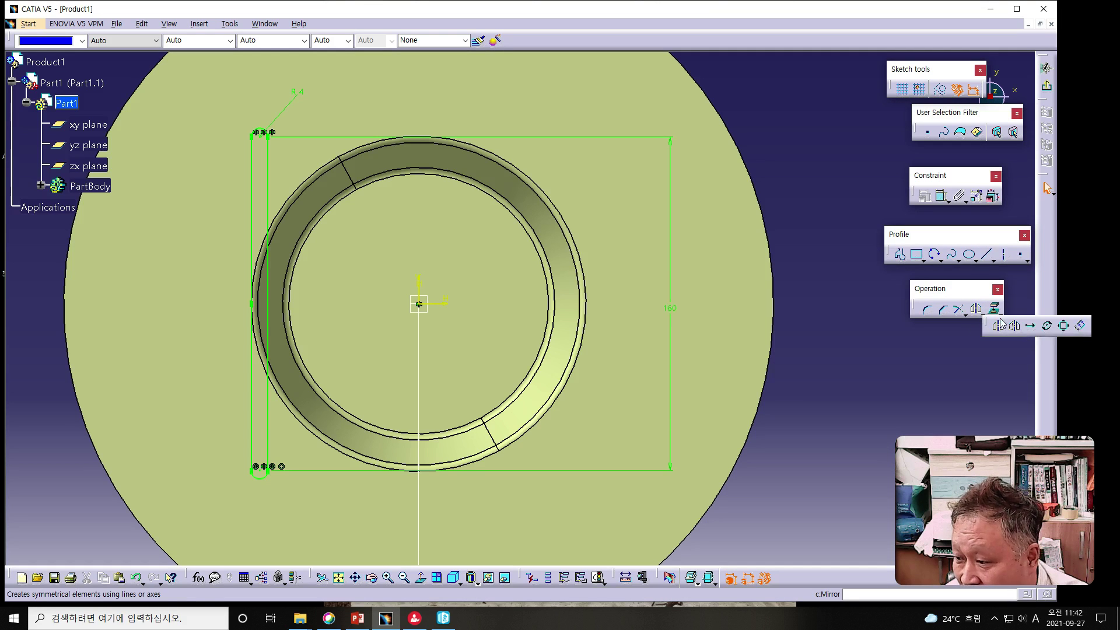
left_click(1031, 328)
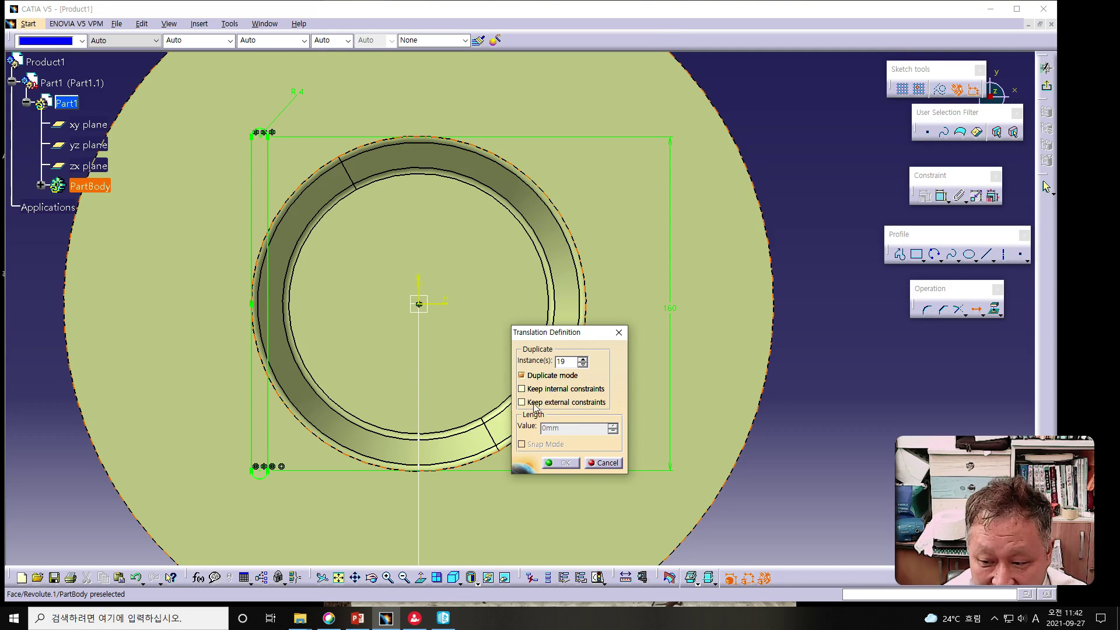
left_click(258, 206)
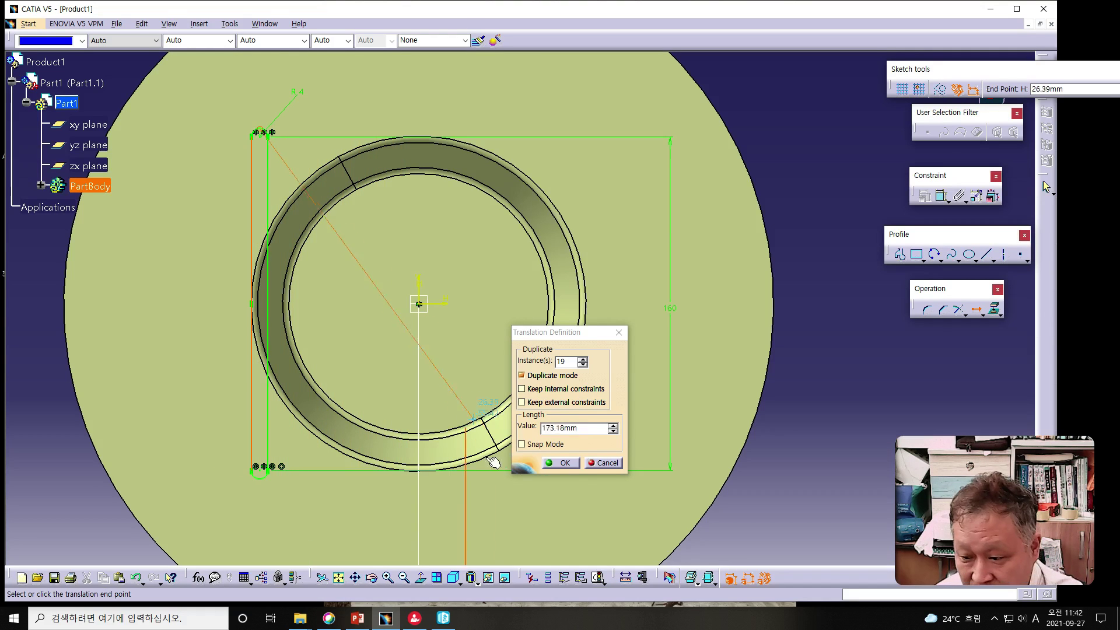
left_click(605, 463)
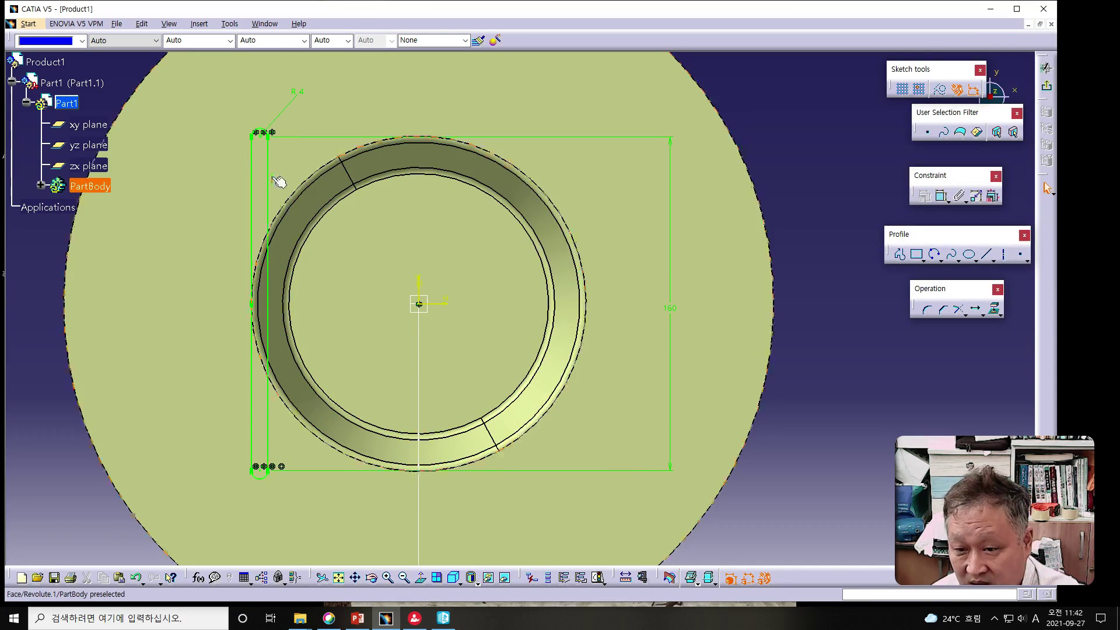
Translate the slot's two lines and two arcs horizontally in duplicate mode, with 19 instances spaced 8 mm apart across the ring.
left_click(251, 188)
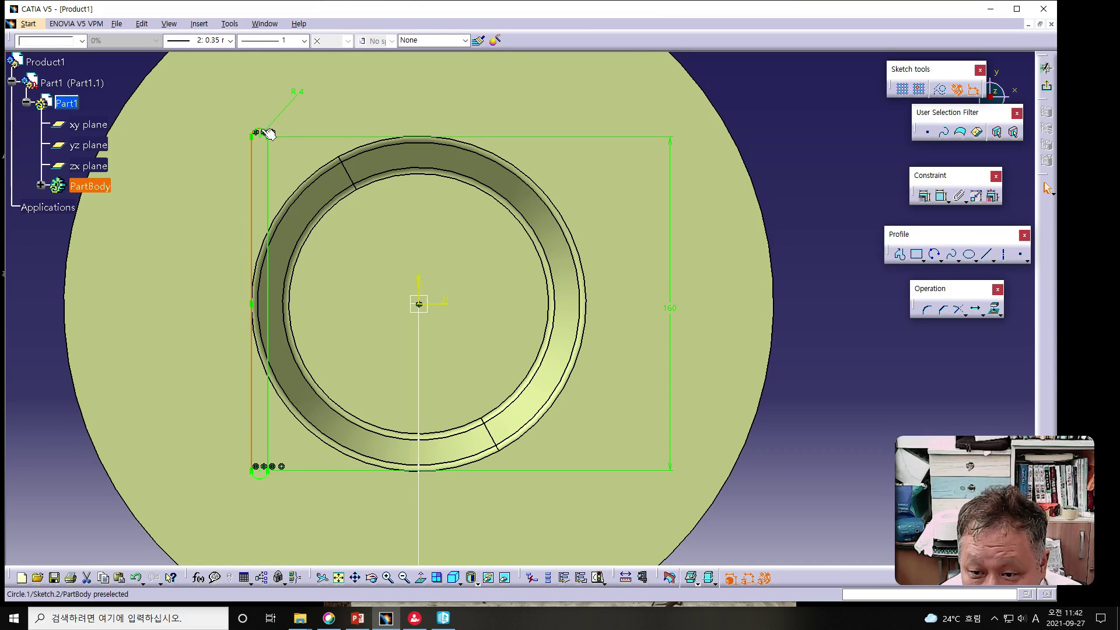
left_click(268, 295, "ctrl")
left_click(259, 480, "ctrl")
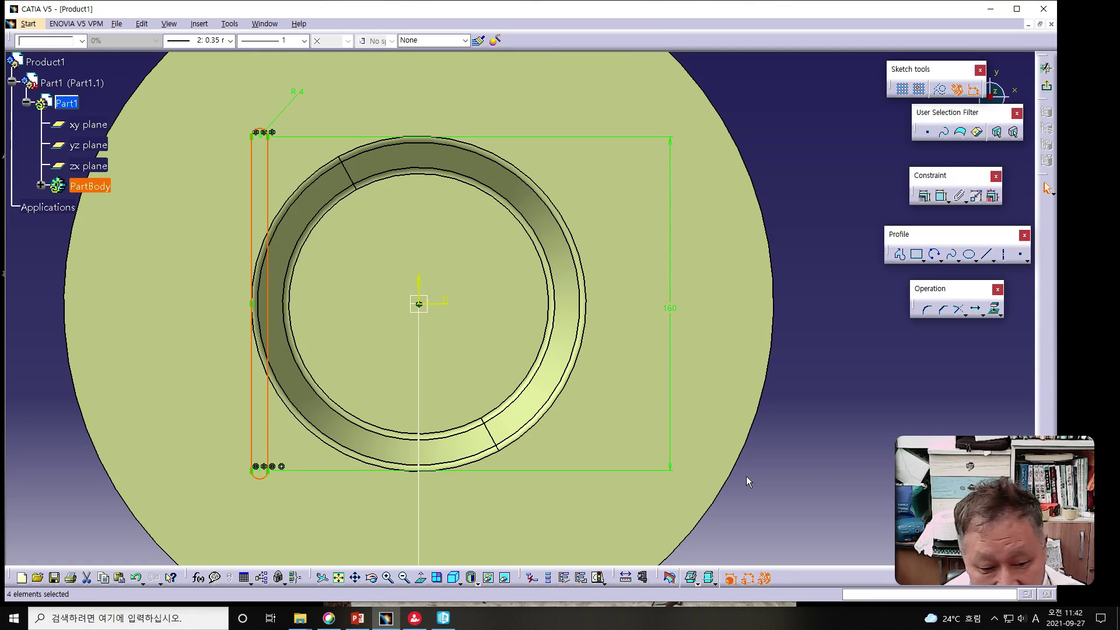
left_click(976, 309)
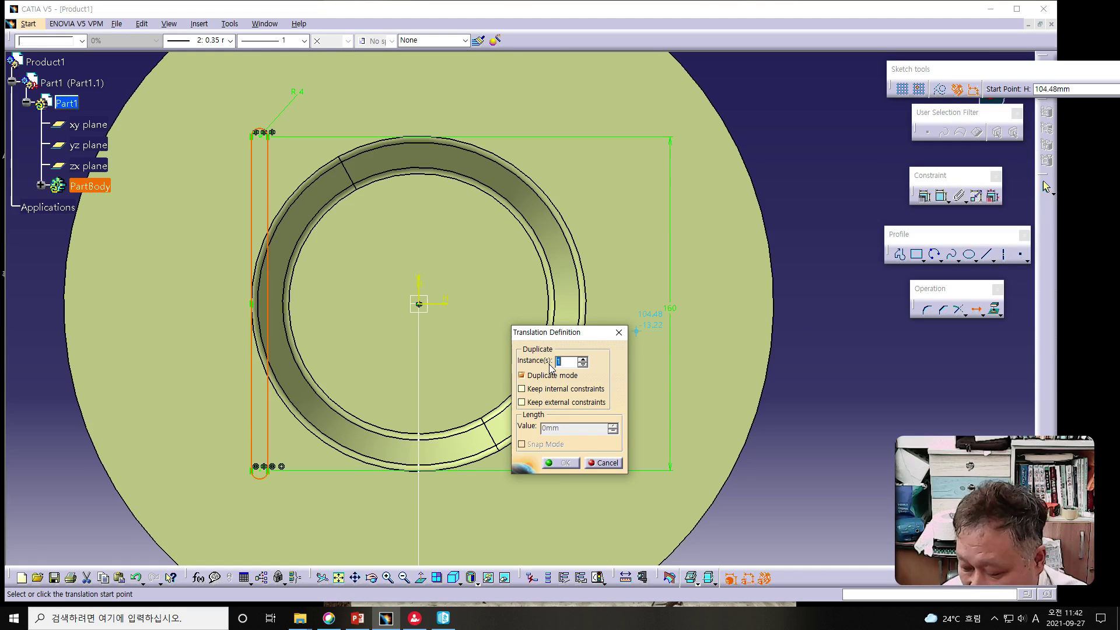
left_click(258, 310)
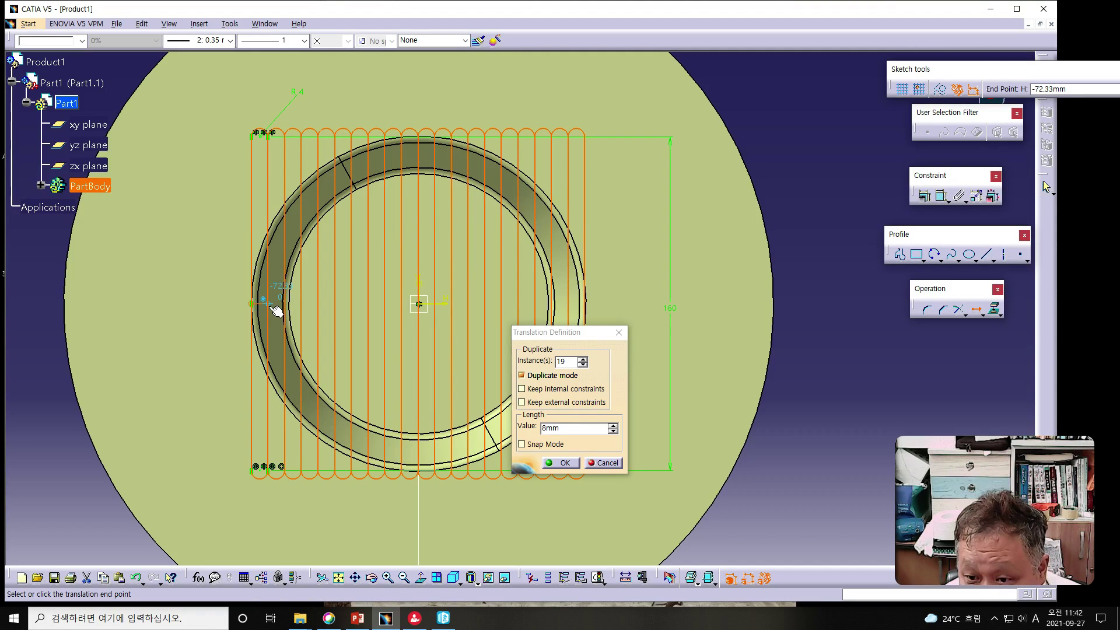
left_click(276, 311)
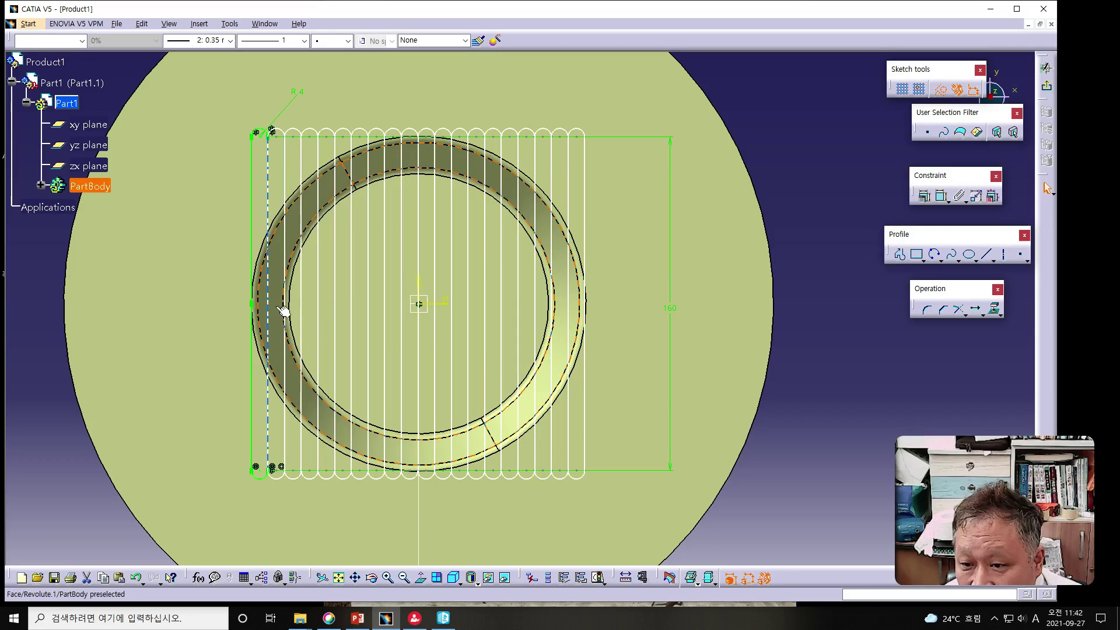
left_click(794, 477)
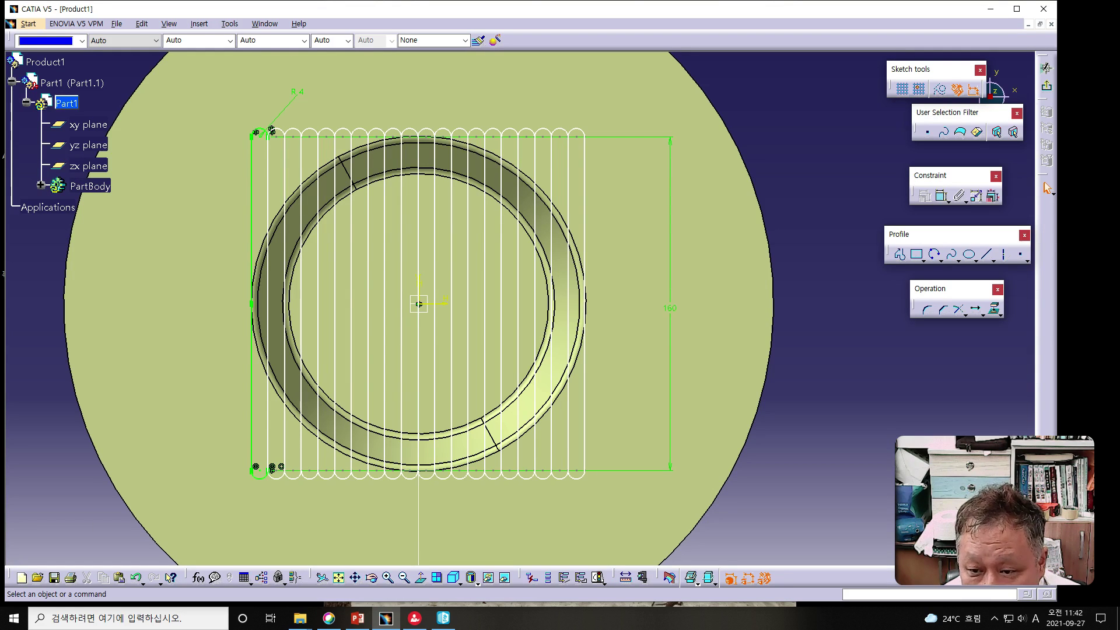
key("alt+Tab")
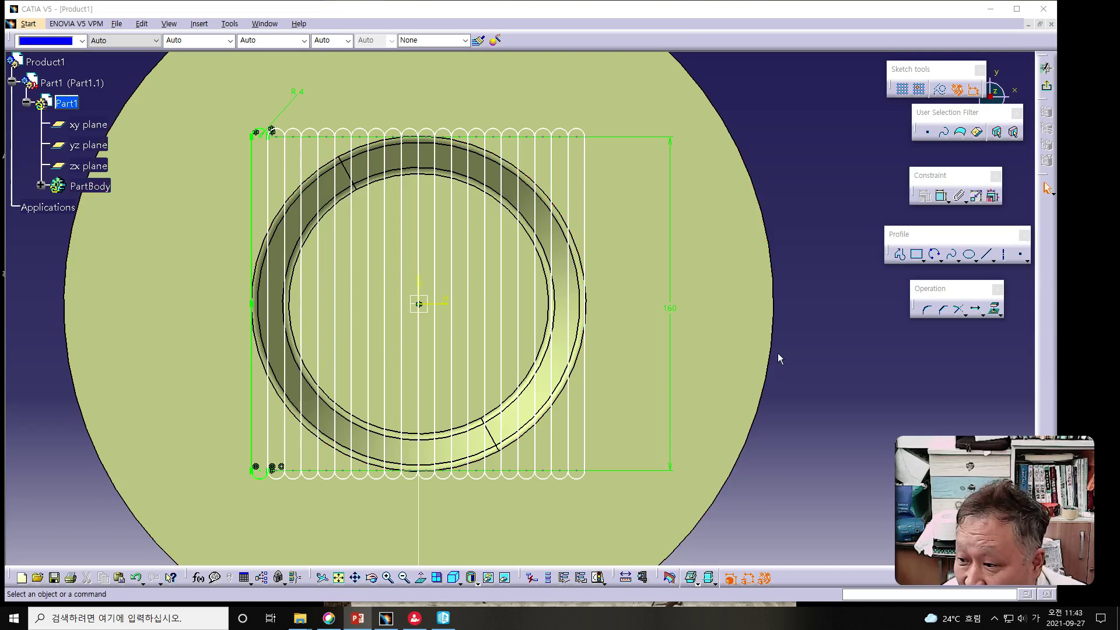
Quick Trim every second upper arc of the slot row, starting with the second arc and ending with the last one.
left_click(967, 315)
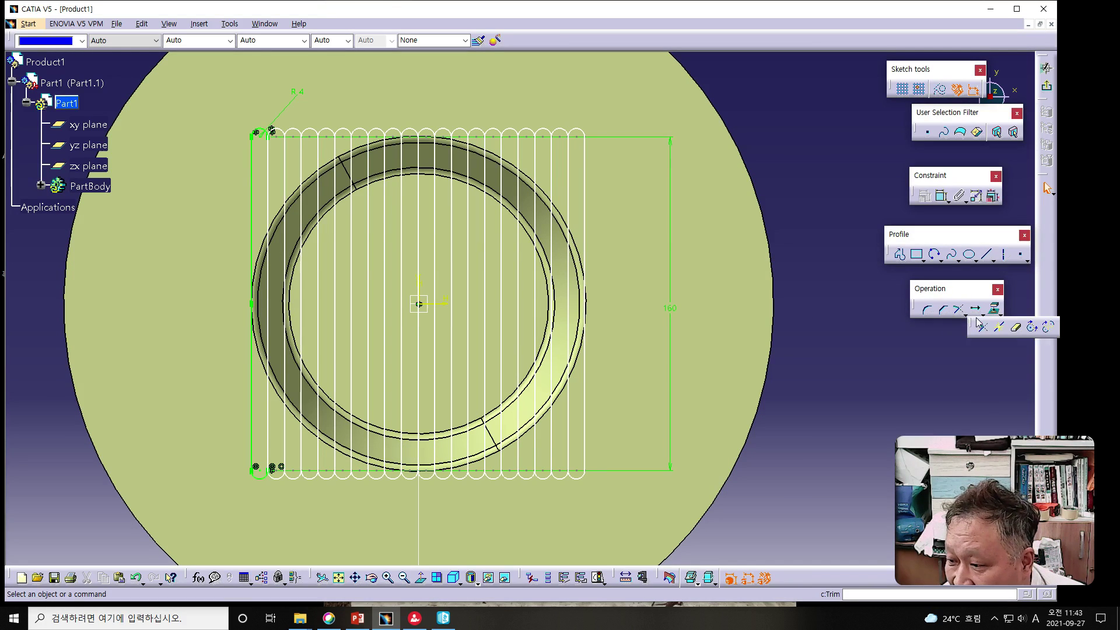
left_click(1017, 330)
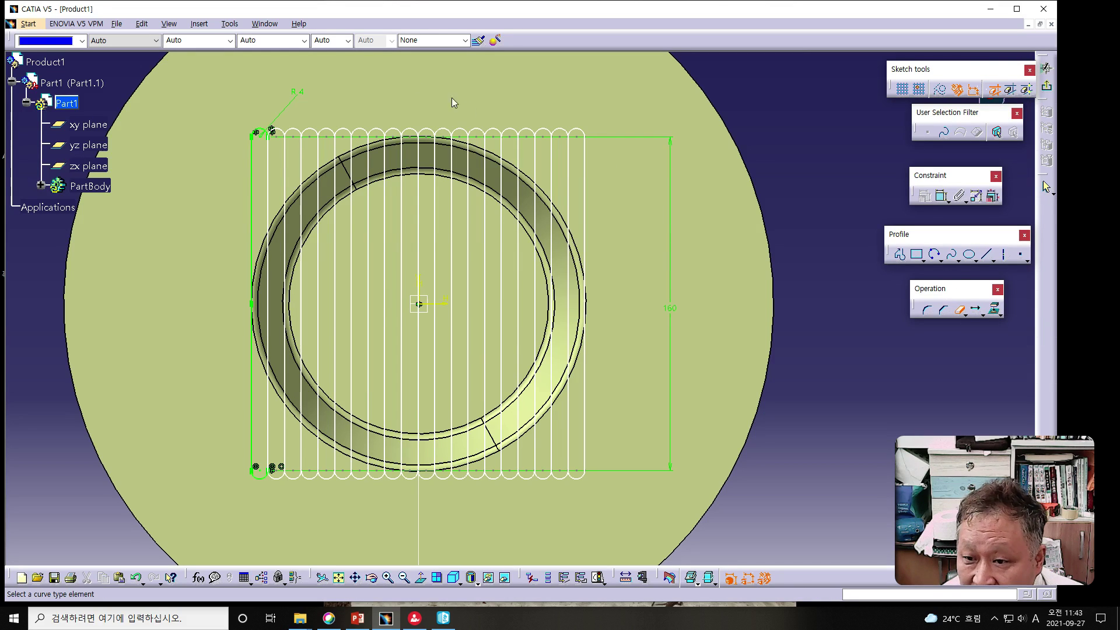
left_click_drag(398, 78, 398, 79)
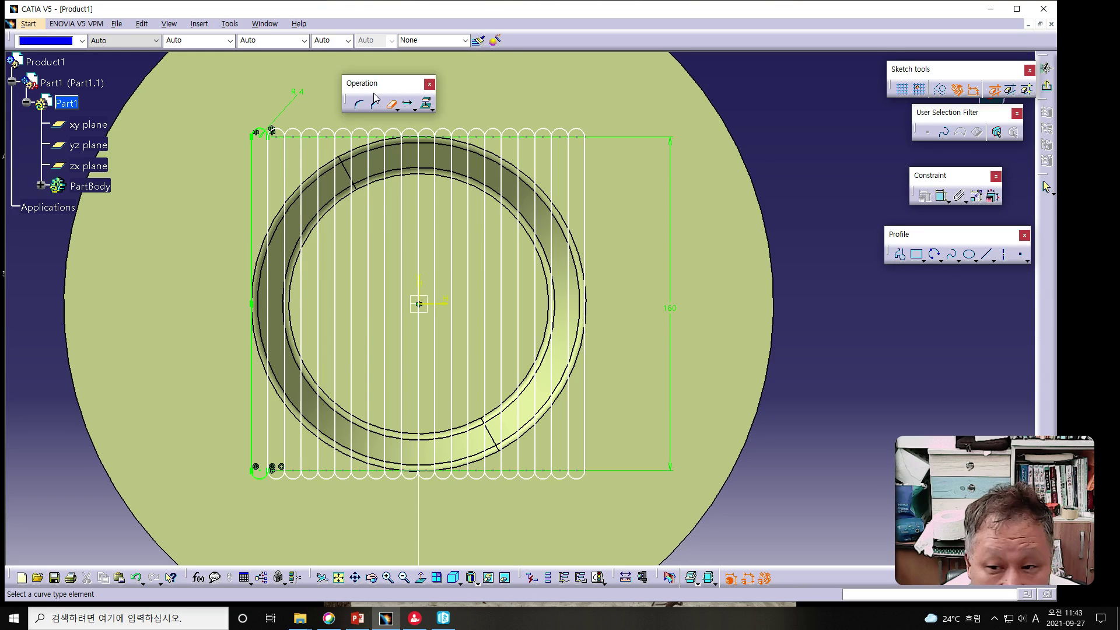
left_click(285, 134)
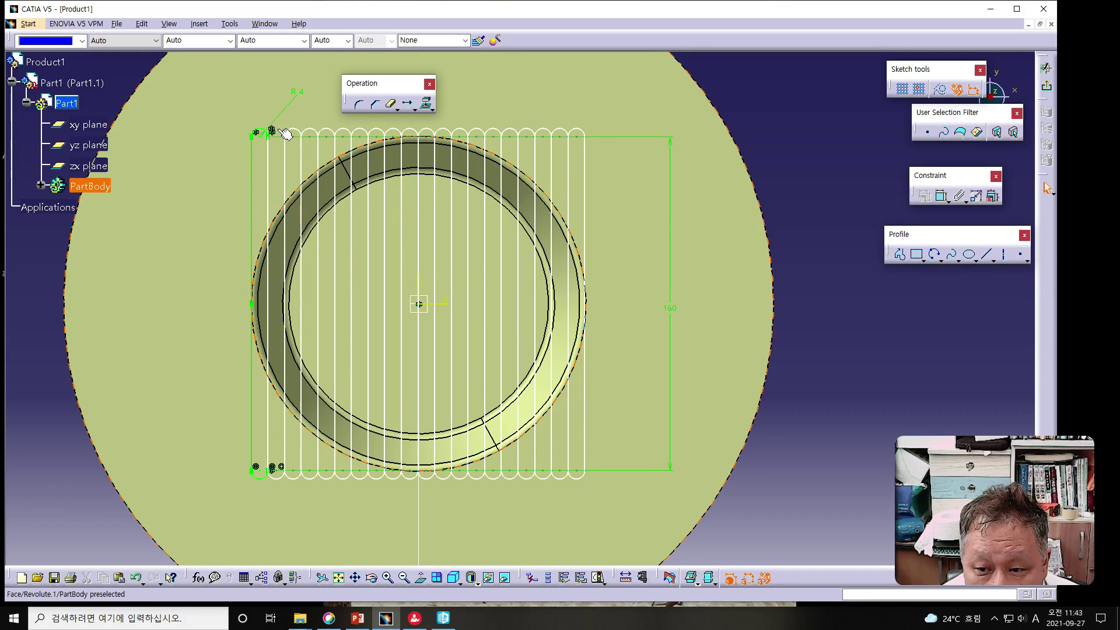
left_click(359, 104)
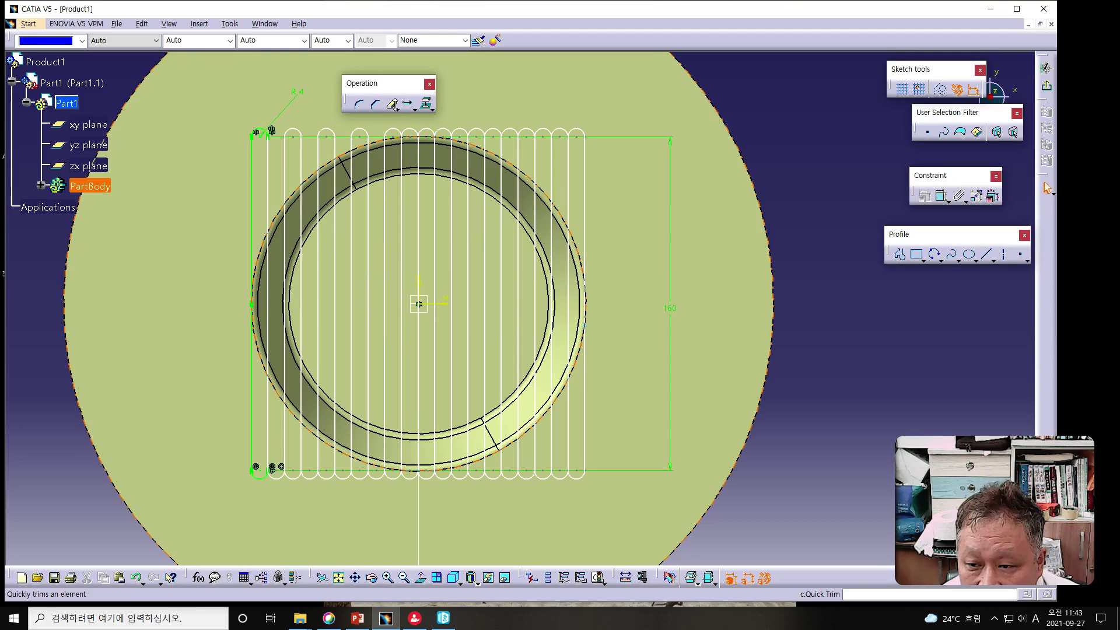
left_click(395, 110)
left_click(391, 107)
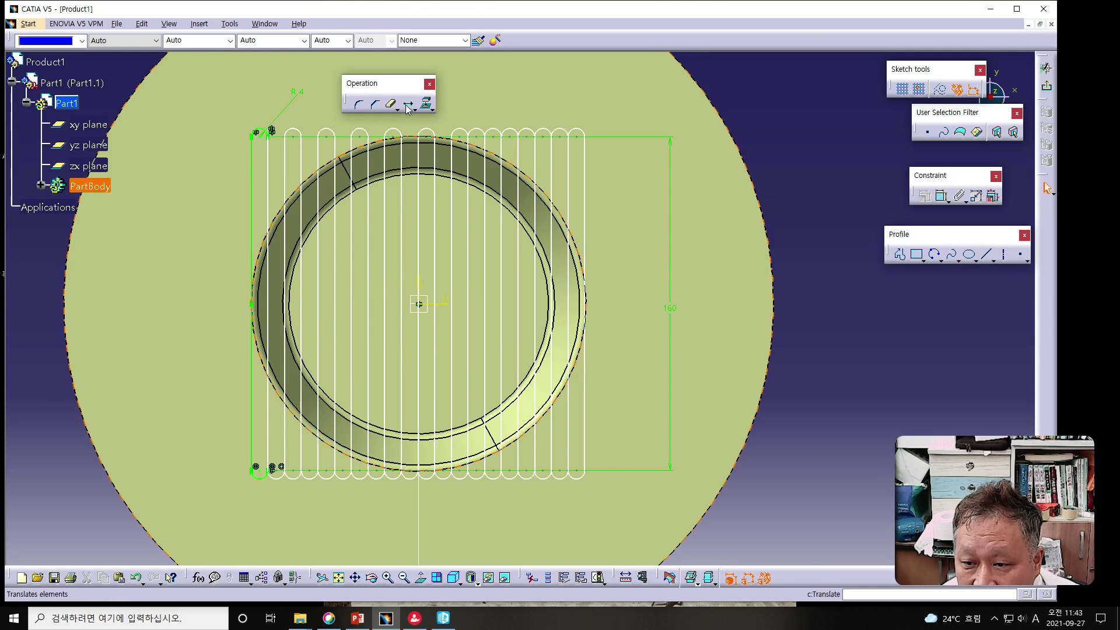
left_click(392, 106)
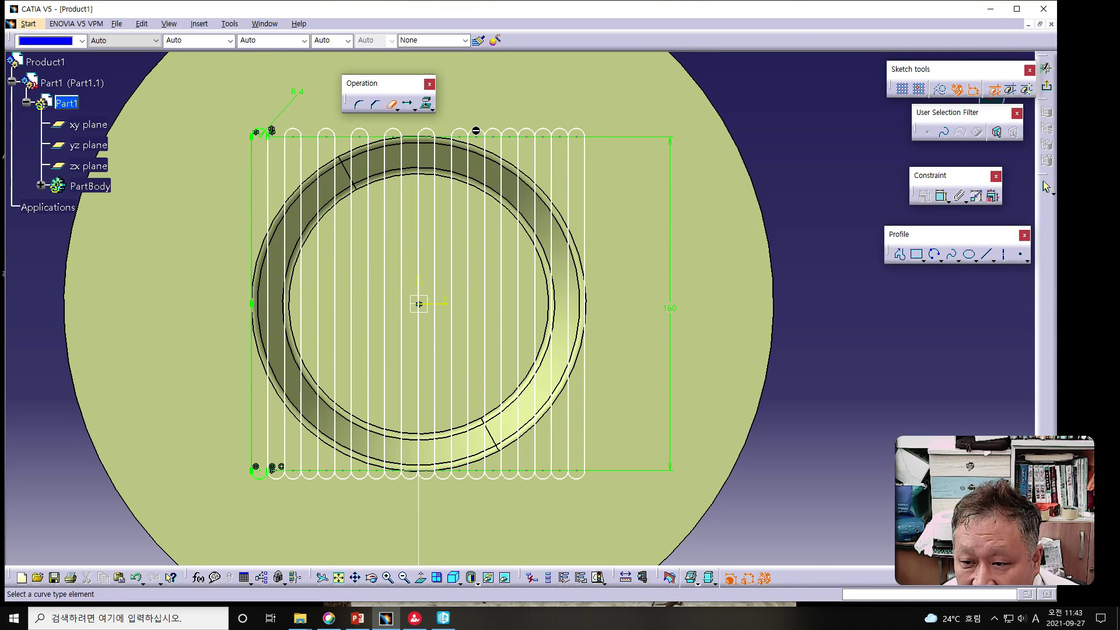
key("Escape")
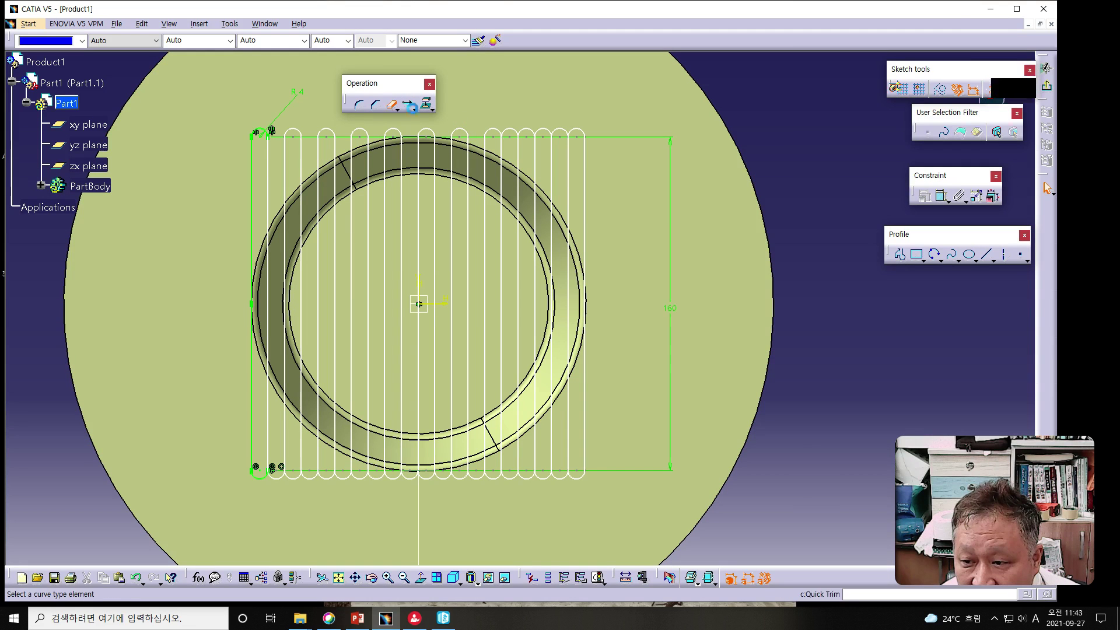
left_click(514, 130)
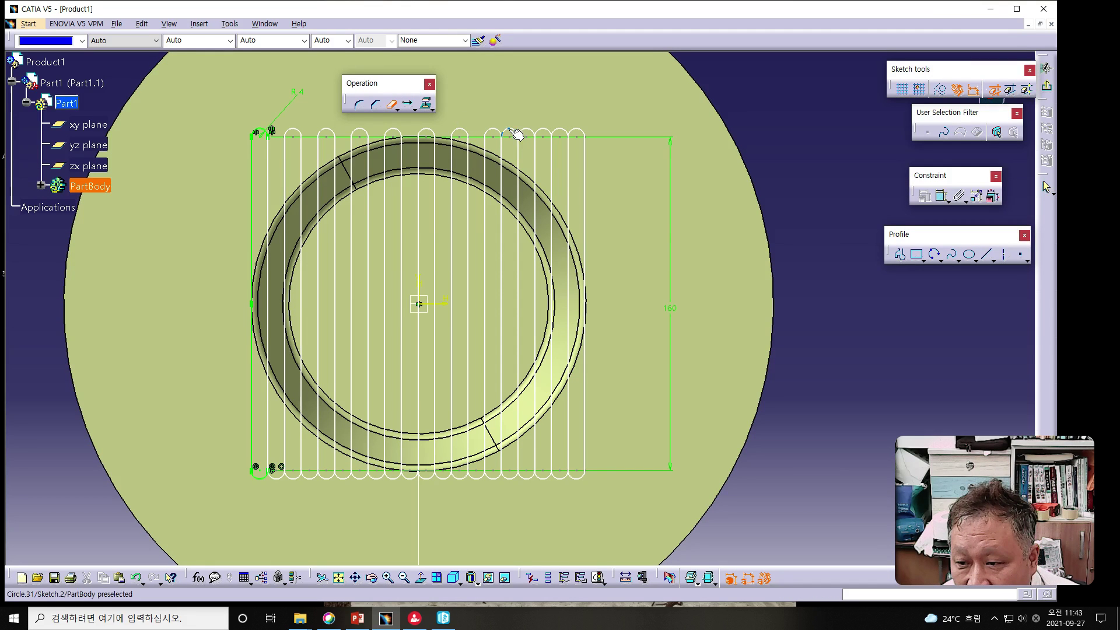
left_click(392, 106)
left_click(549, 133)
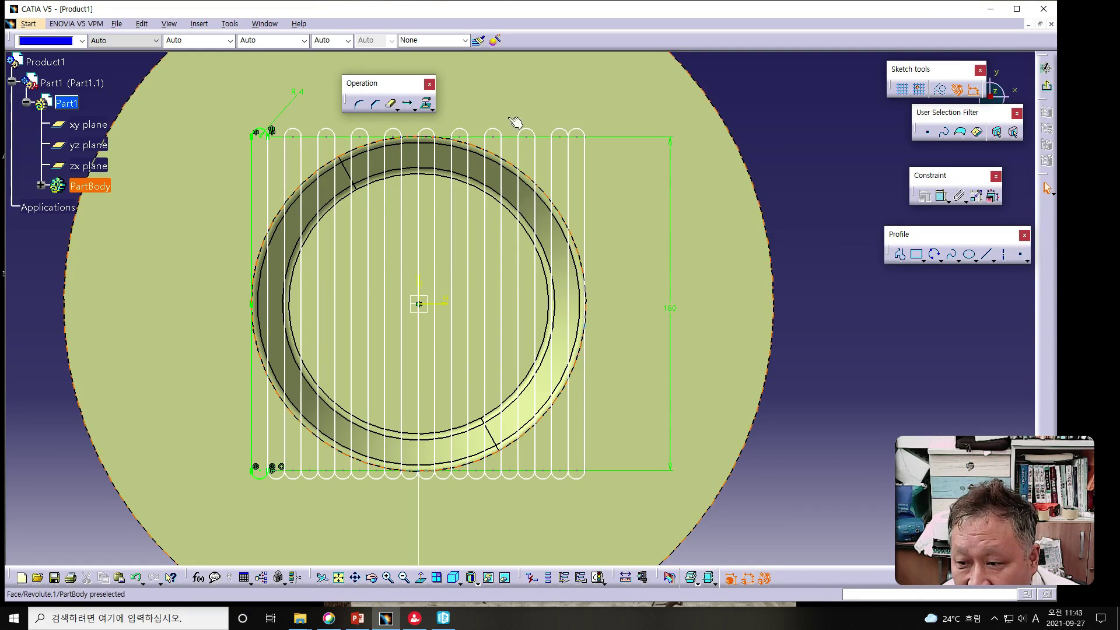
left_click(413, 106)
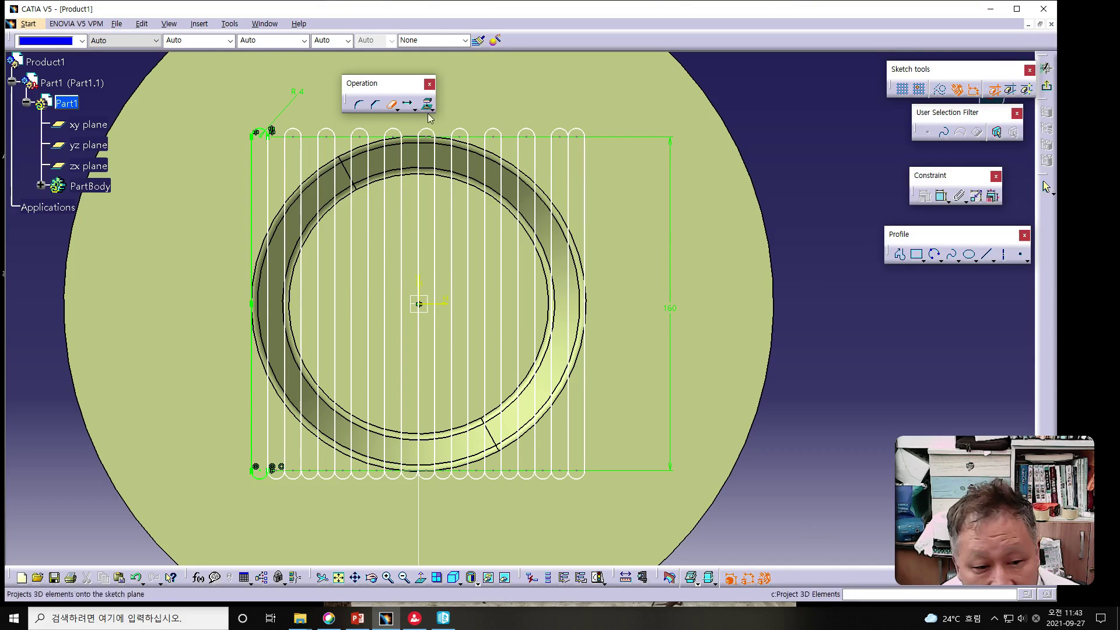
left_click(579, 132)
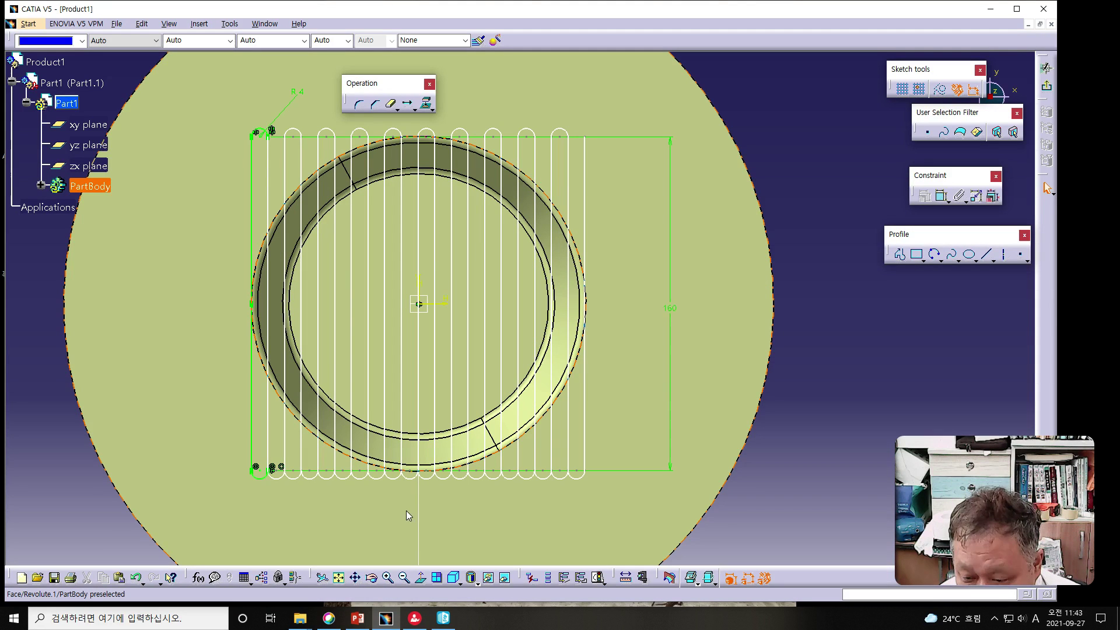
Quick Trim every second lower arc of the slot row, starting with the first one, to leave a continuous zigzag outline.
left_click_drag(353, 508, 352, 510)
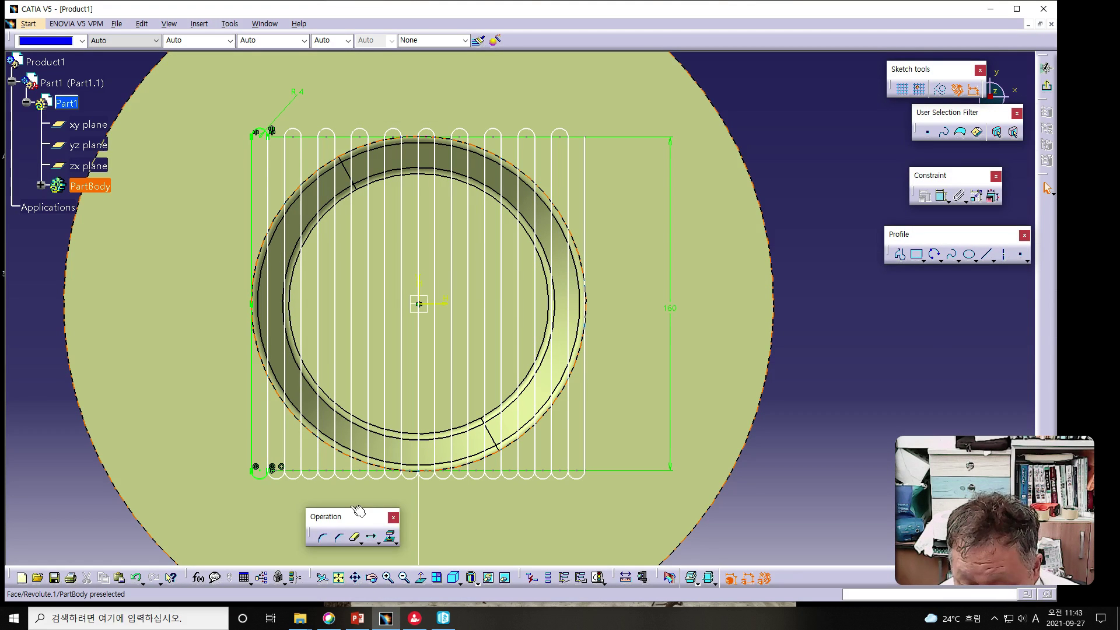
left_click(356, 539)
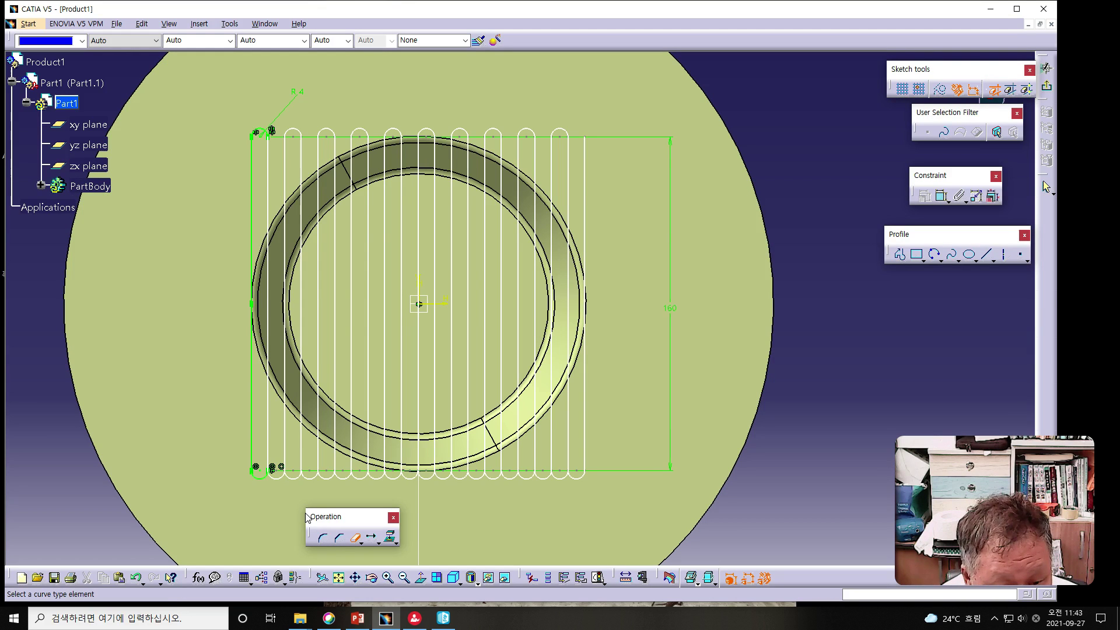
left_click(259, 476)
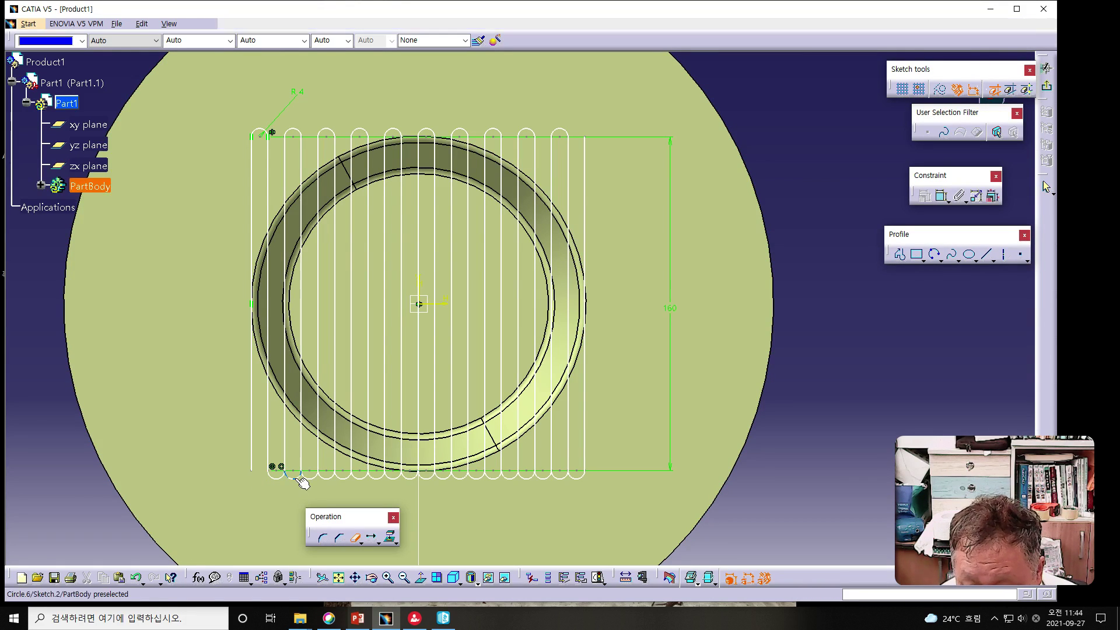
key("Escape")
left_click(356, 539)
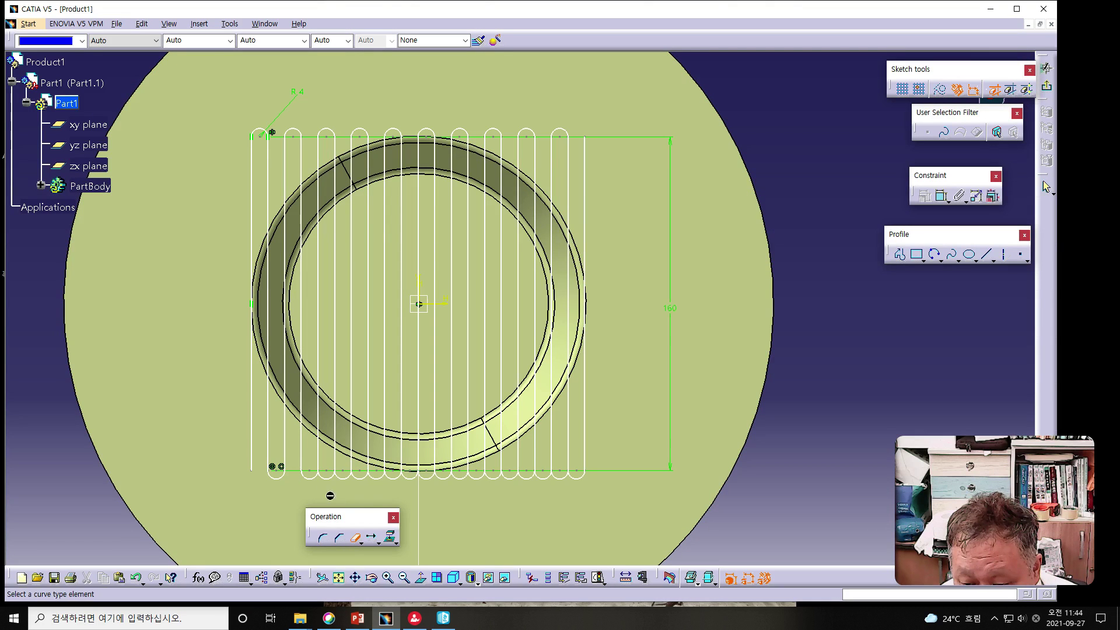
left_click(330, 477)
left_click(356, 539)
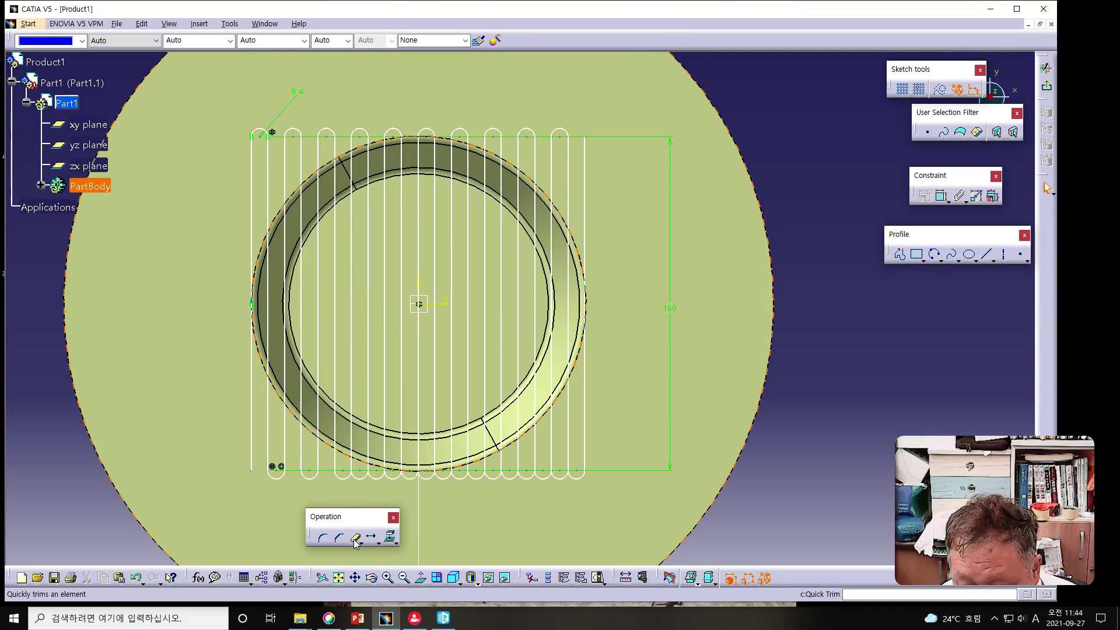
left_click(359, 539)
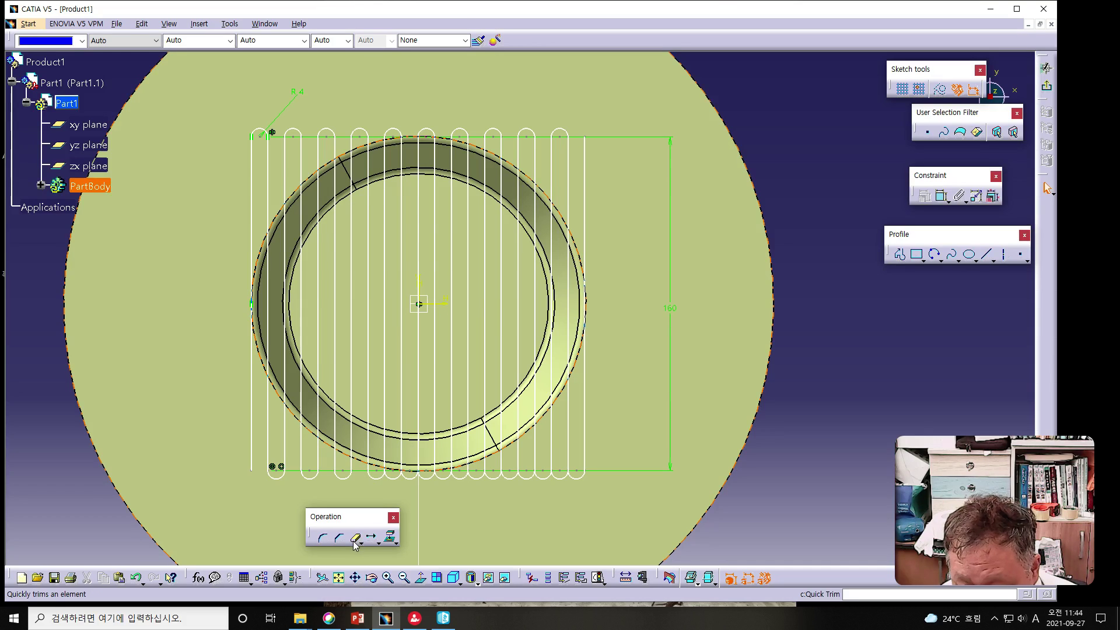
left_click(355, 543)
left_click(402, 477)
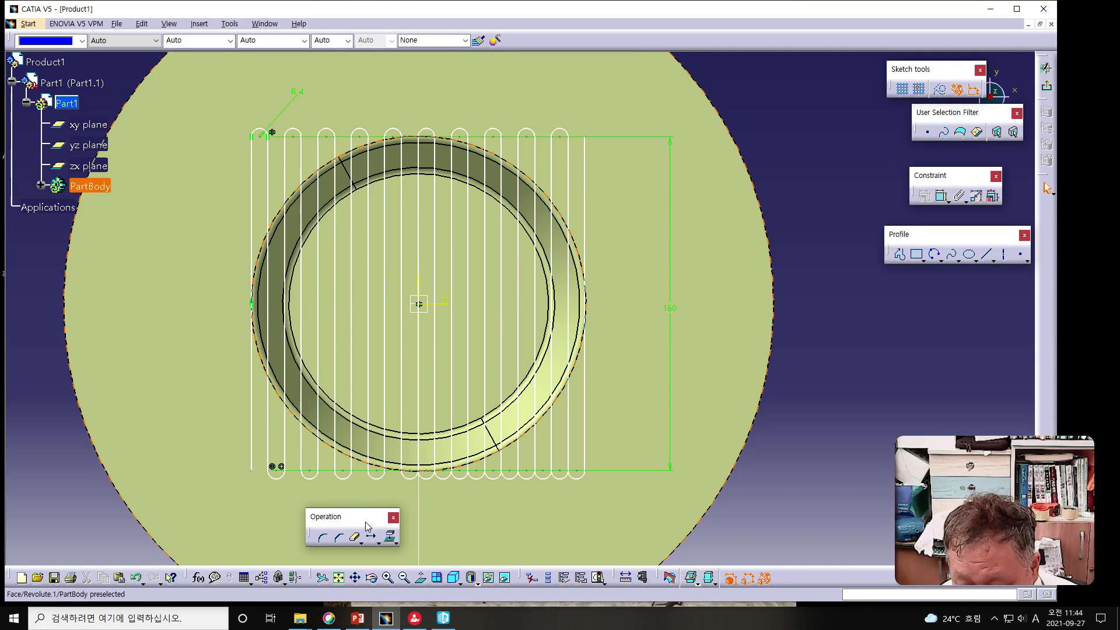
left_click(356, 539)
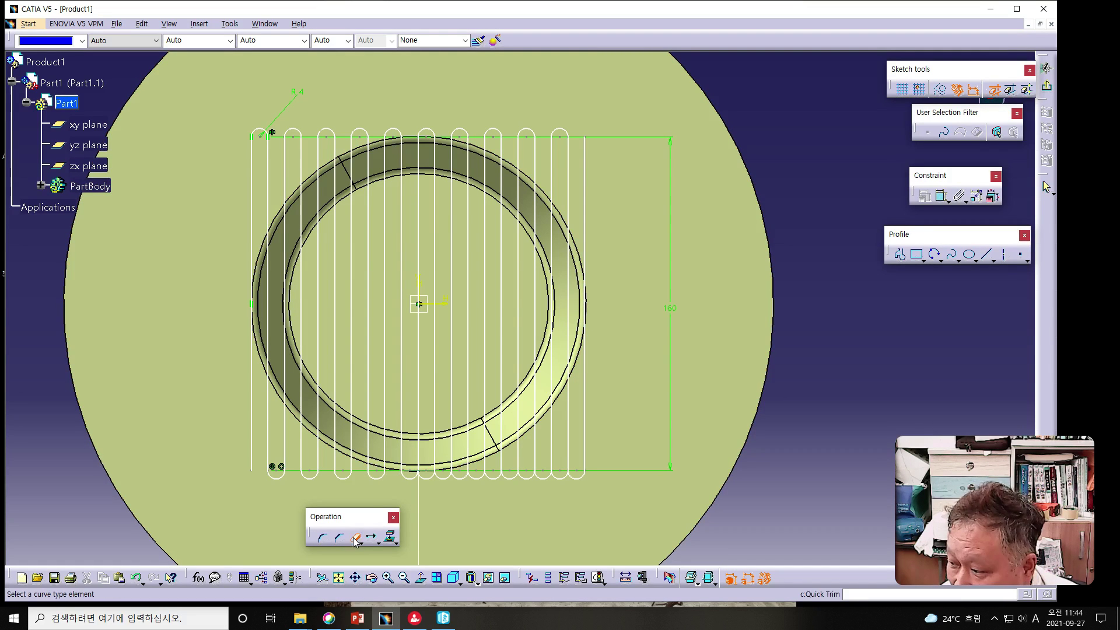
left_click(436, 480)
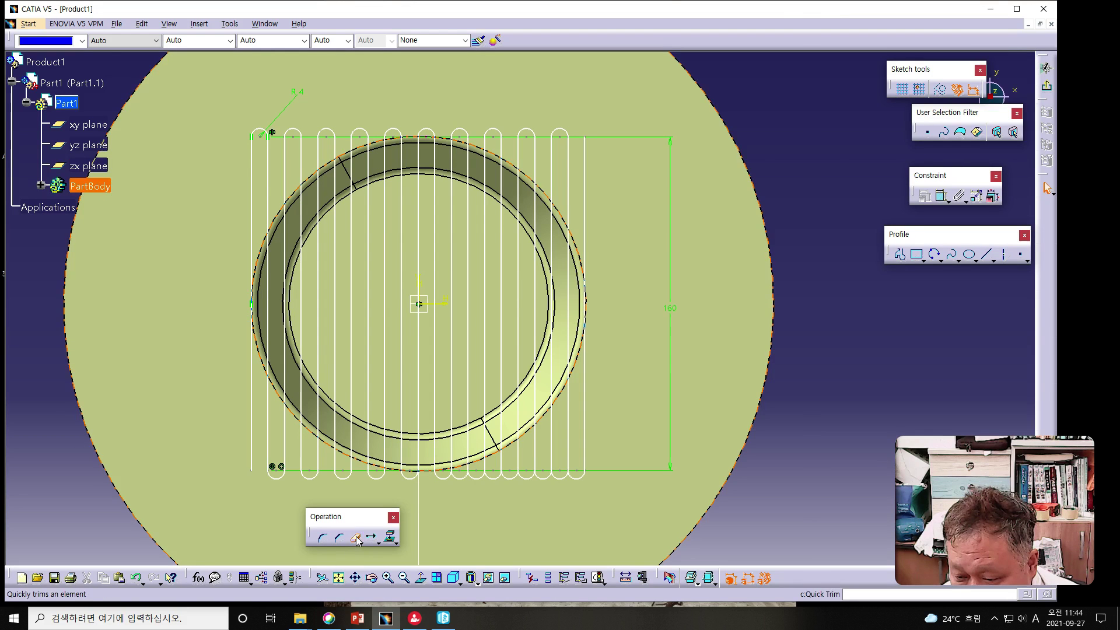
left_click(357, 541)
left_click(458, 475)
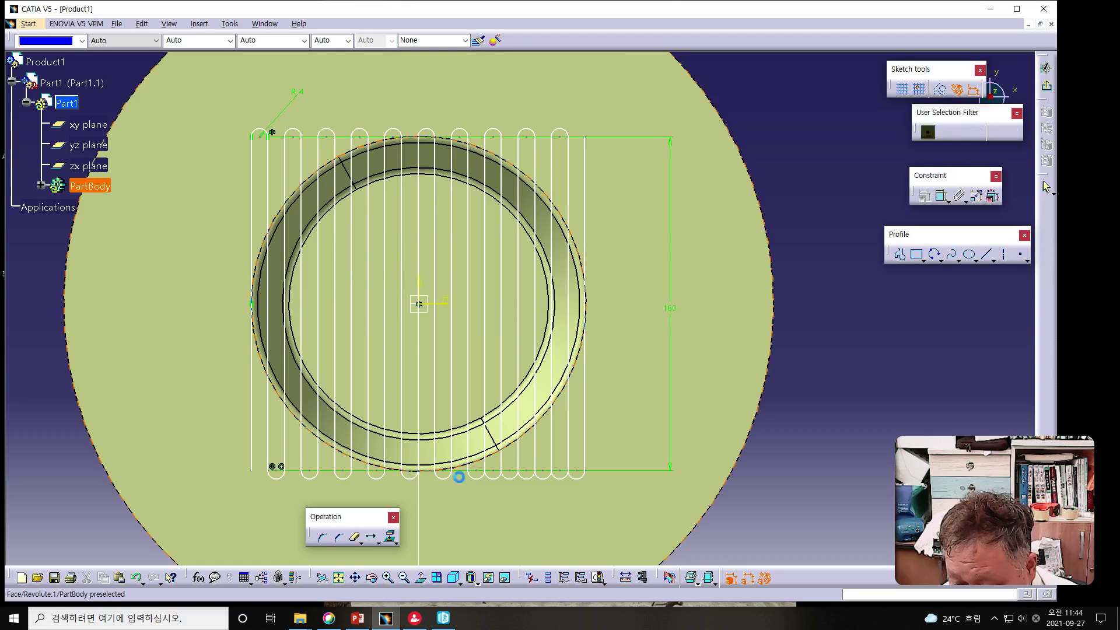
left_click(356, 538)
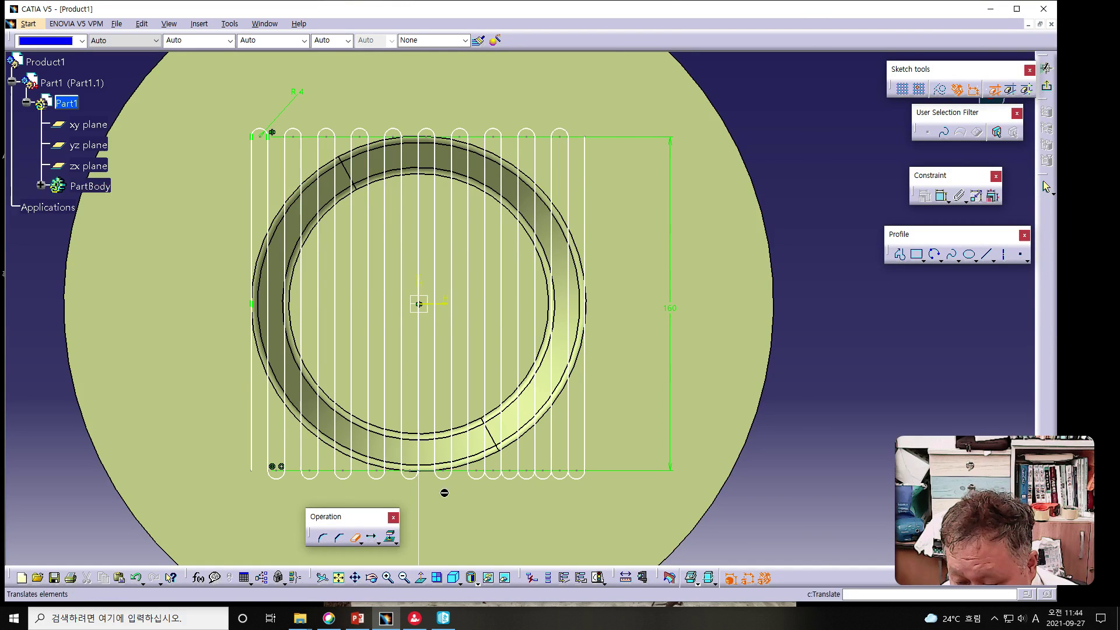
left_click(497, 479)
left_click(357, 538)
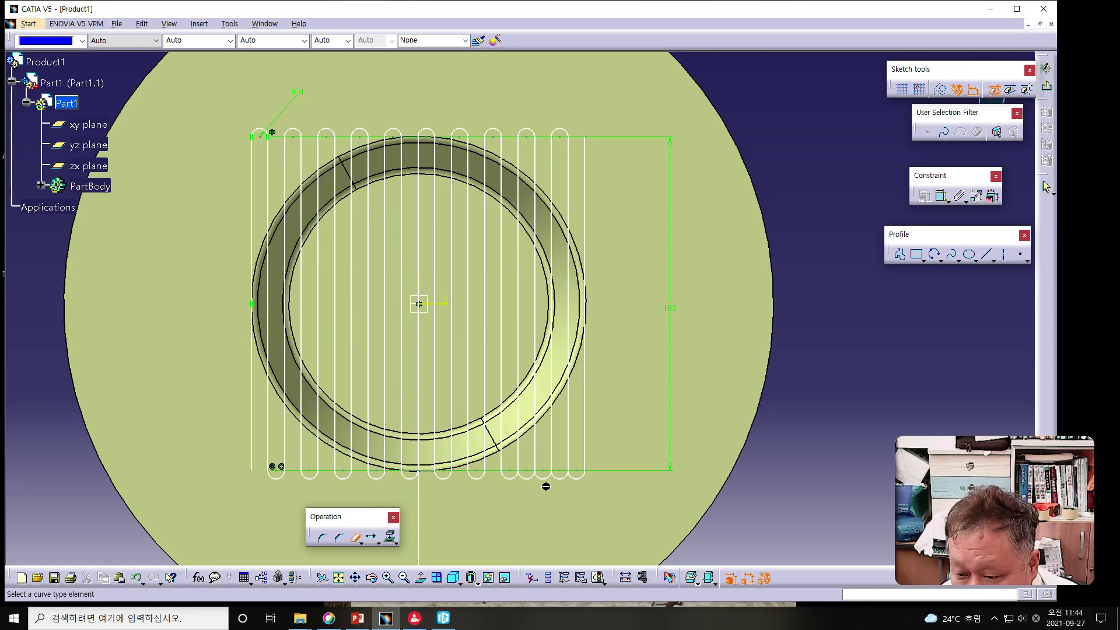
left_click(540, 476)
left_click(363, 537)
left_click(569, 479)
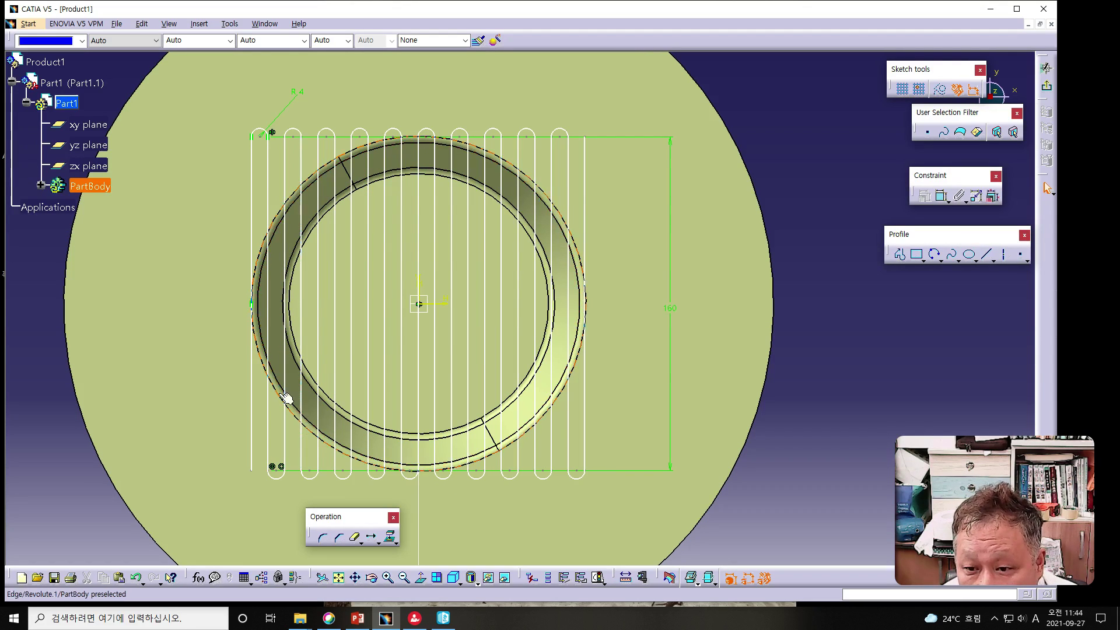
Remove overlapping duplicates of the shared vertical lines, starting from the second line, and undo the excess trim of the fourth line.
left_click(269, 365)
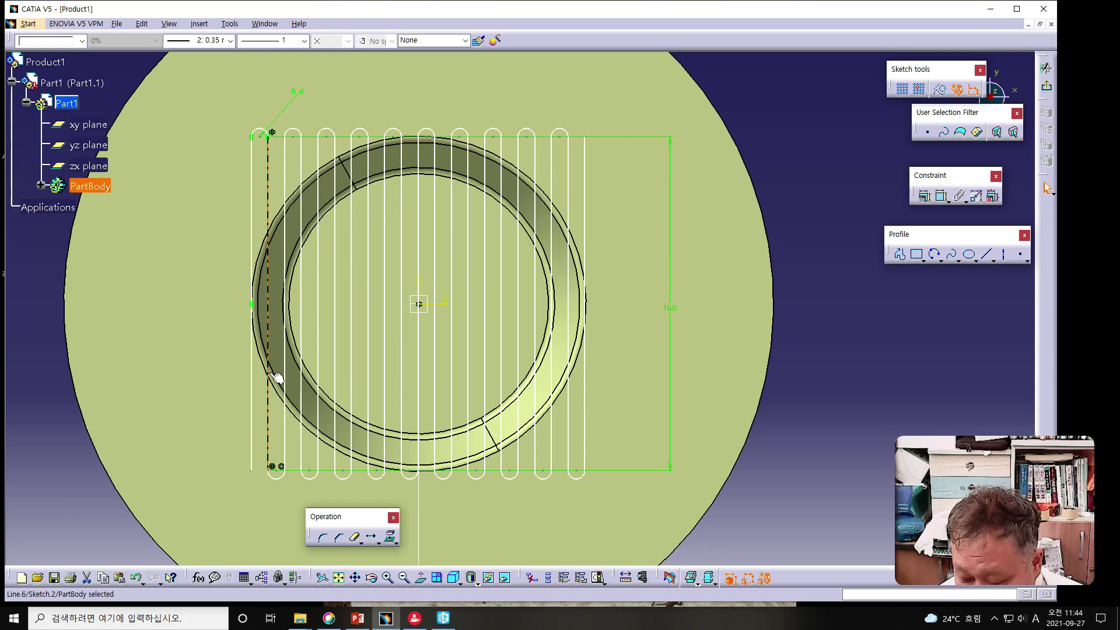
key("Delete")
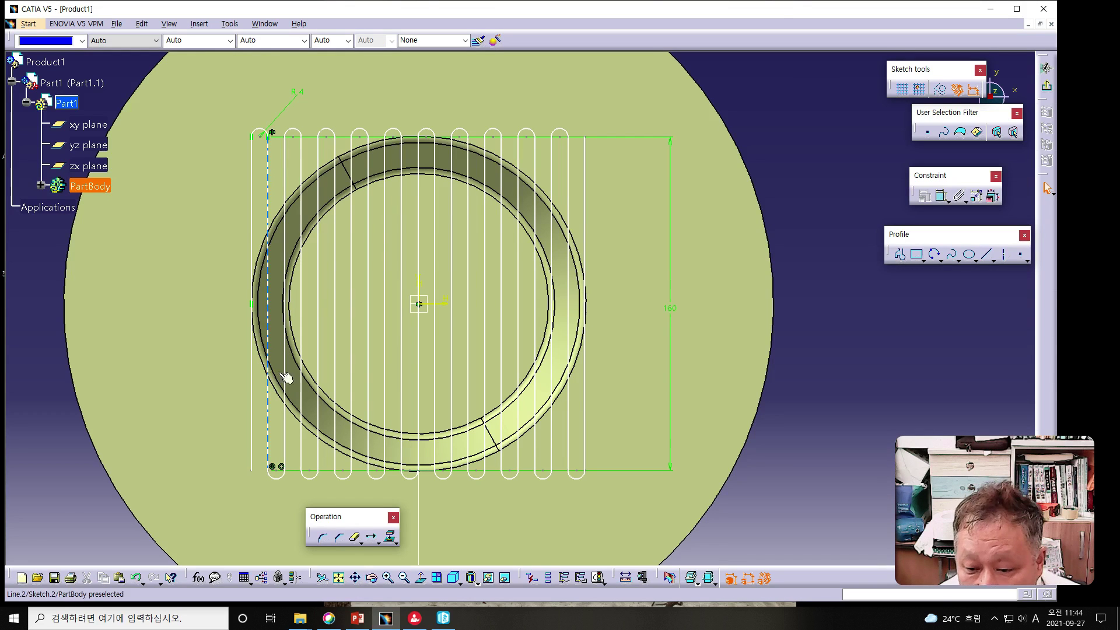
left_click(354, 537)
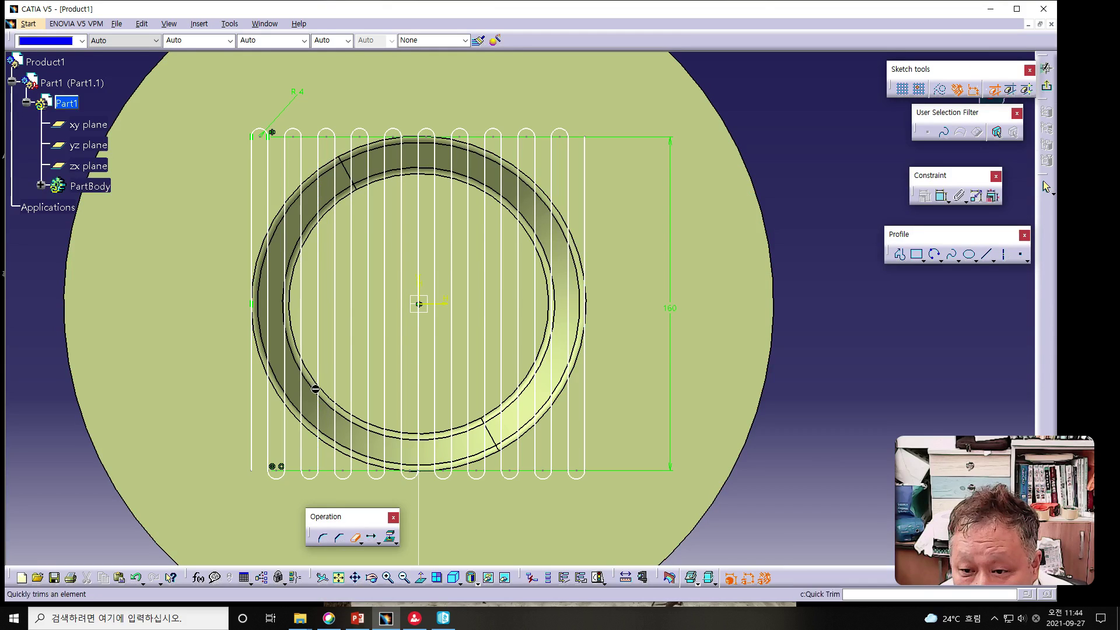
left_click(307, 321)
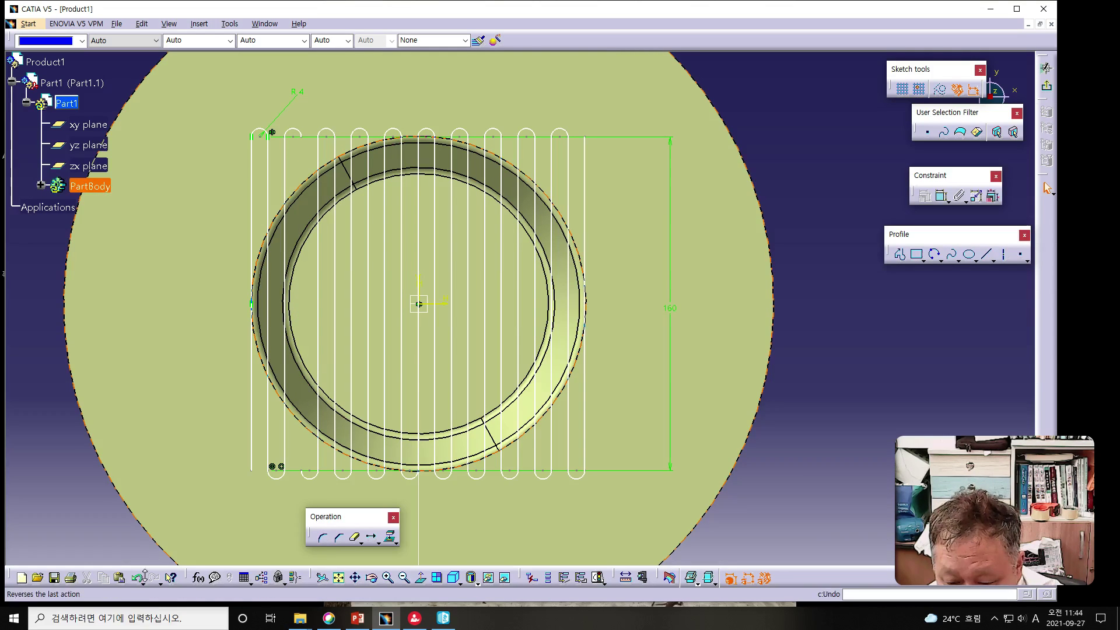
left_click(136, 578)
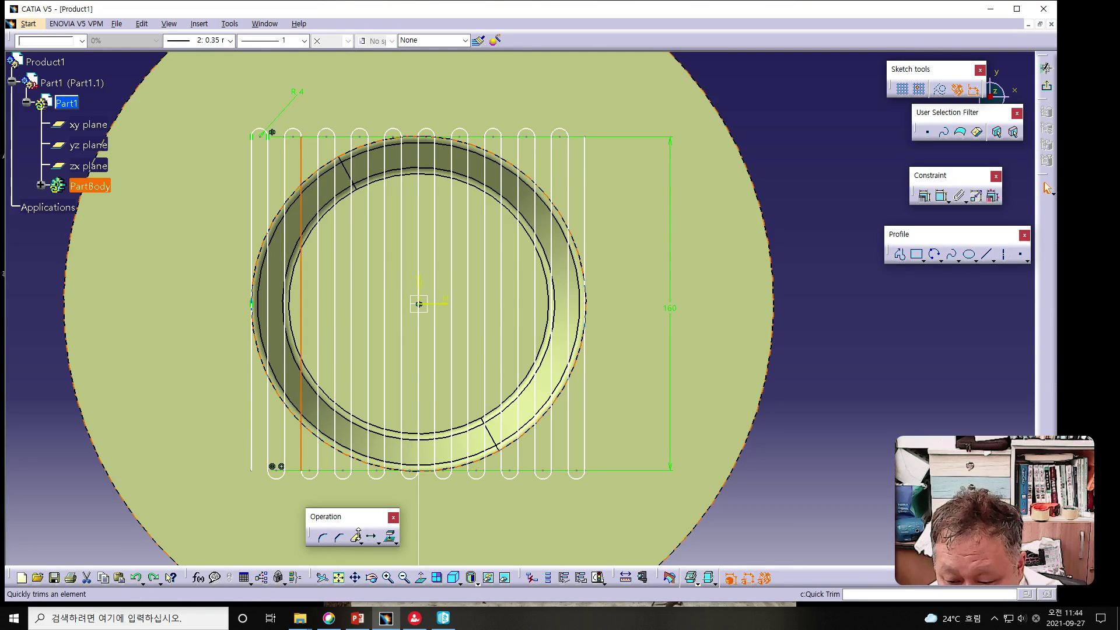
Quick Trim the overlapping duplicates on every second vertical line of the zigzag, from the sixth line to the eighteenth.
left_click(354, 537)
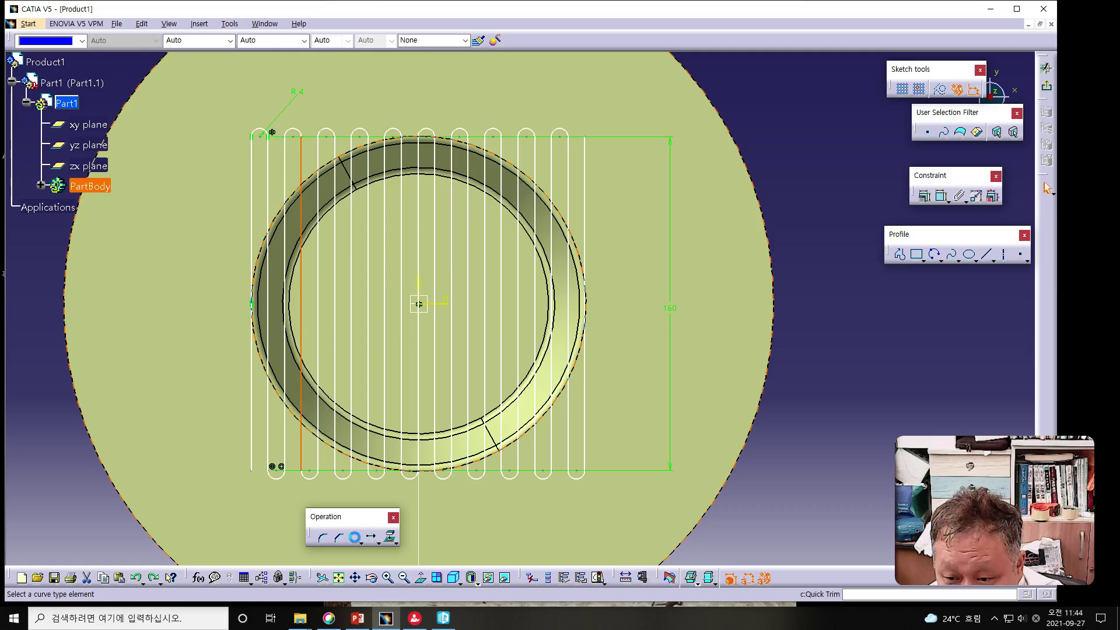
left_click(336, 306)
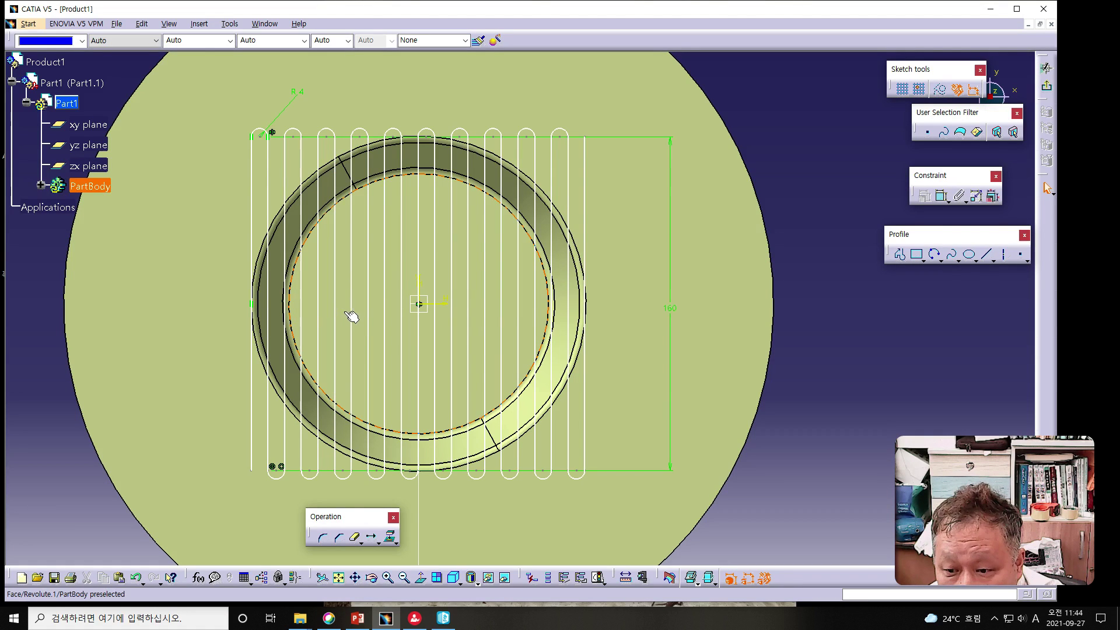
left_click(355, 537)
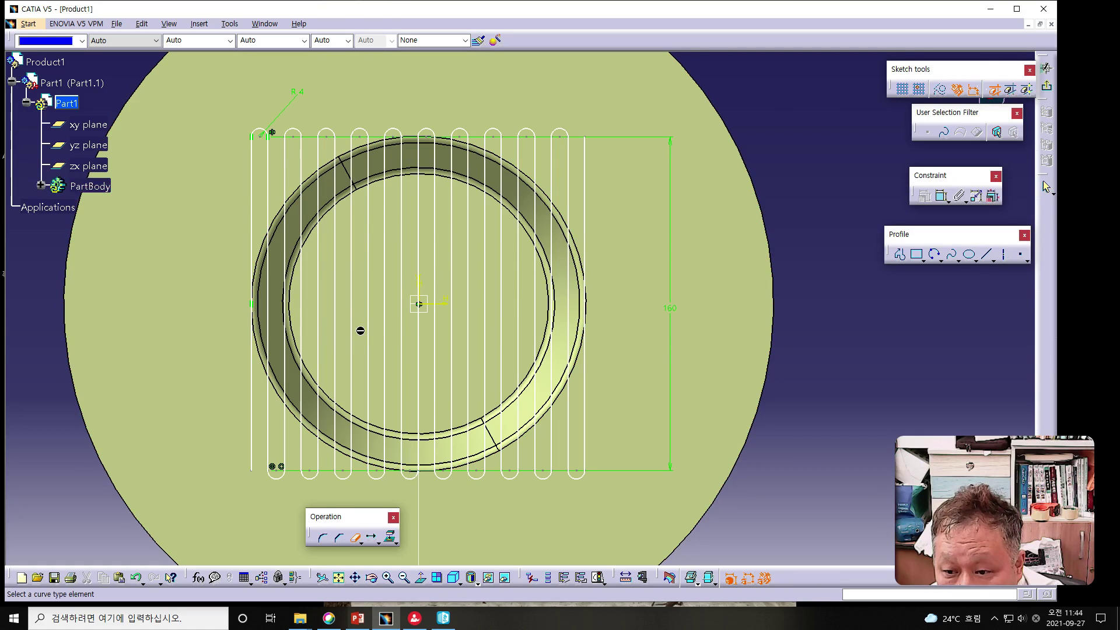
left_click(369, 321)
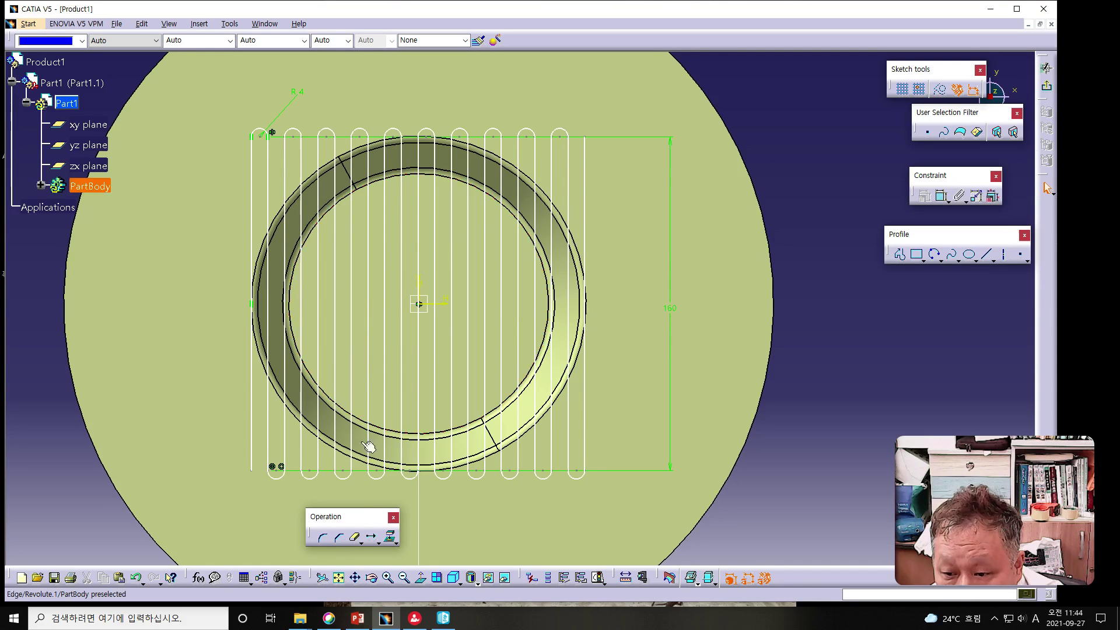
left_click(354, 537)
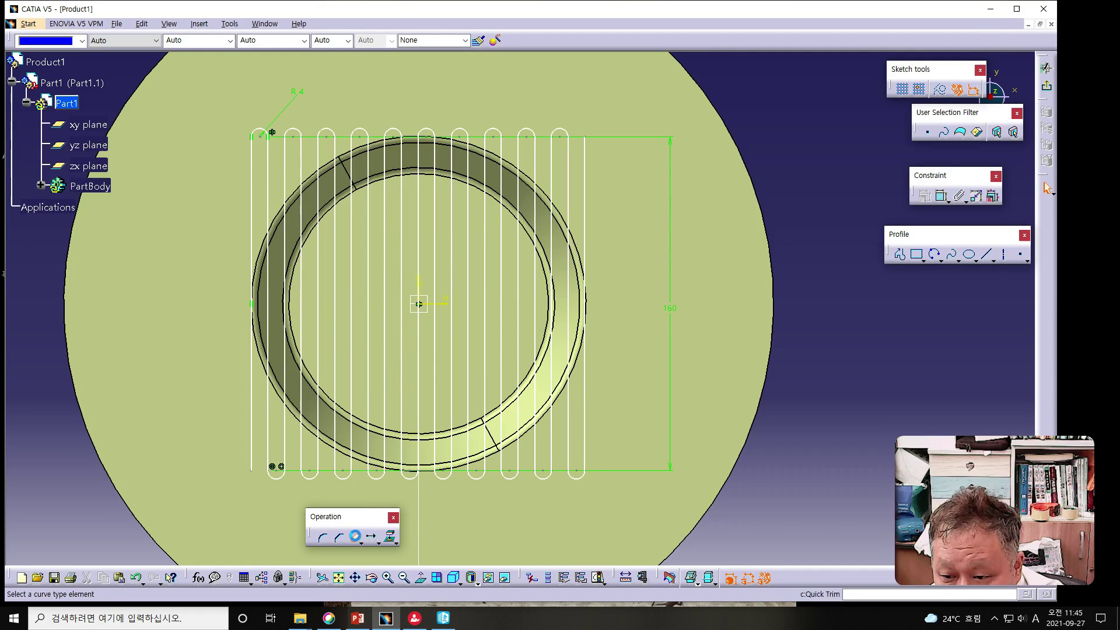
left_click(407, 324)
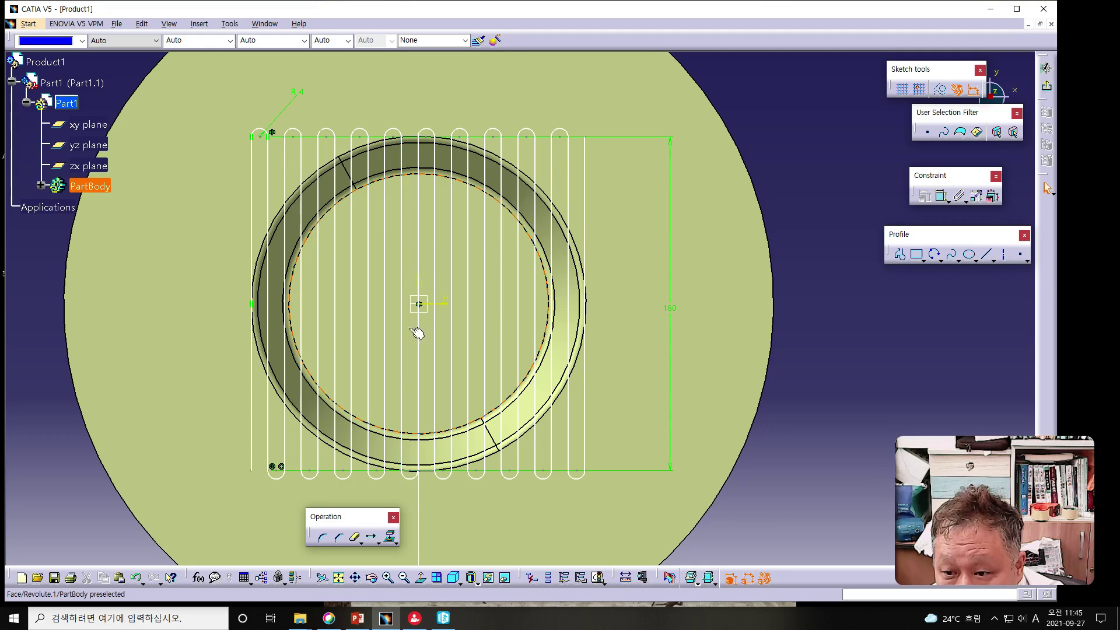
left_click(354, 537)
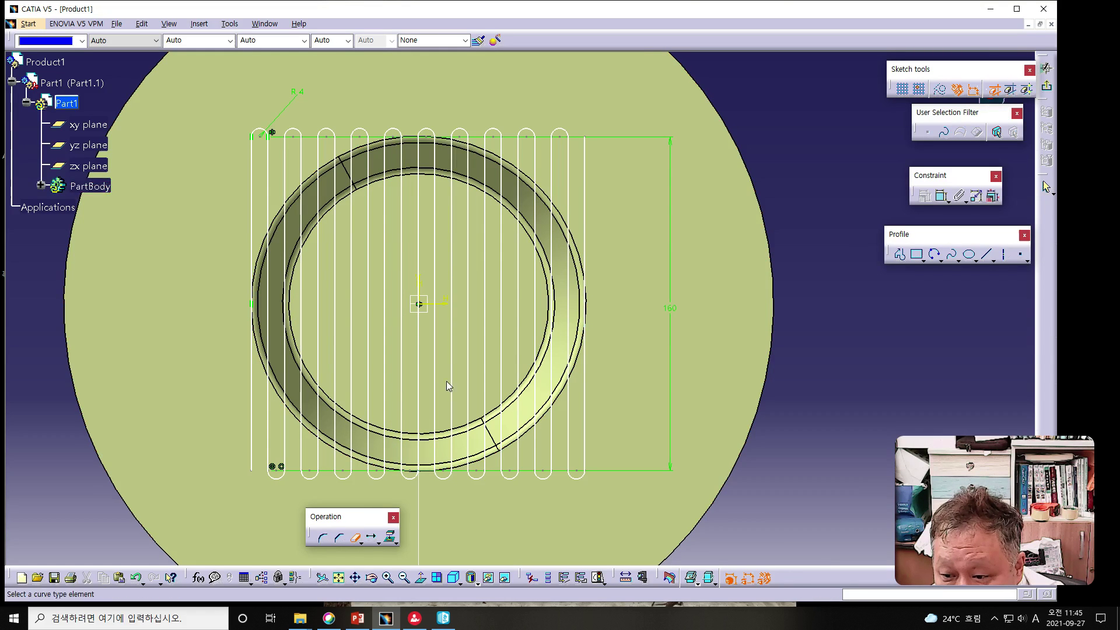
left_click(435, 352)
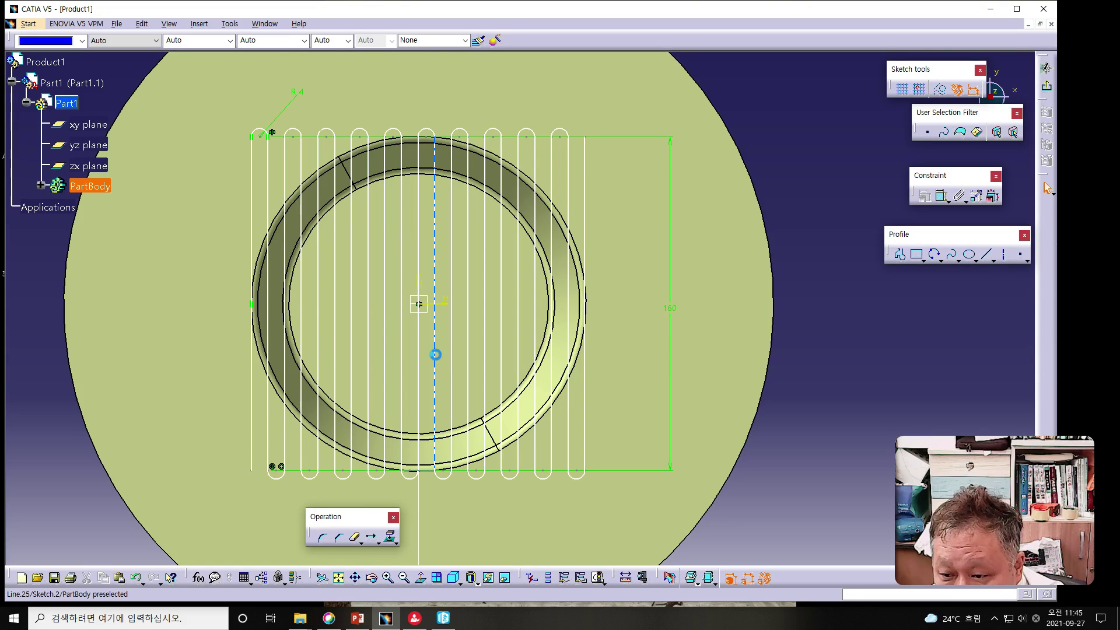
left_click(354, 537)
left_click(469, 316)
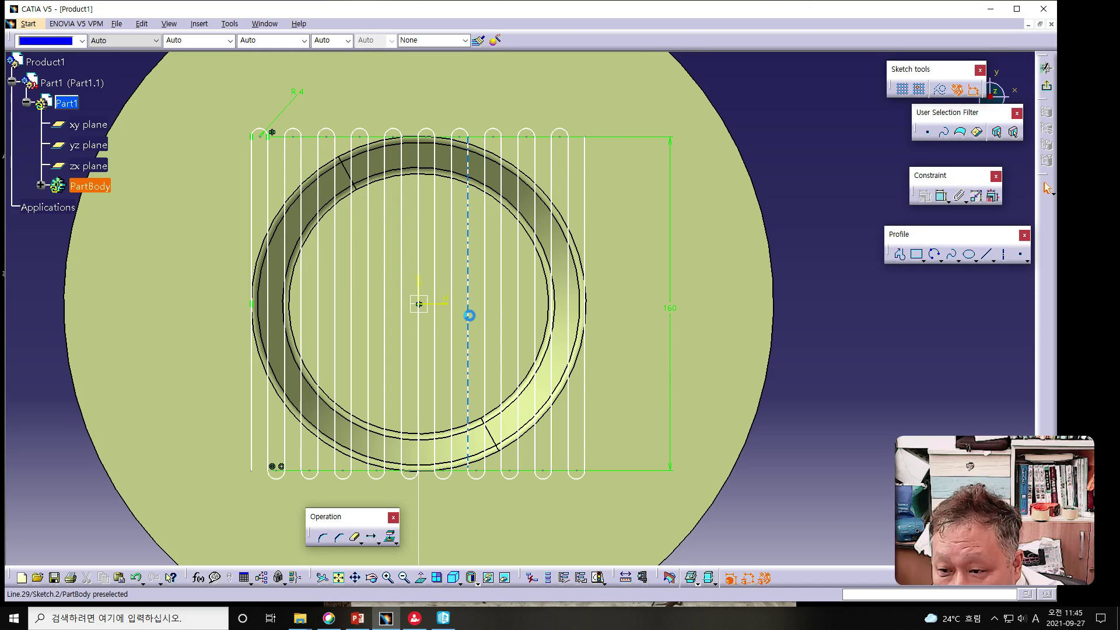
left_click(354, 537)
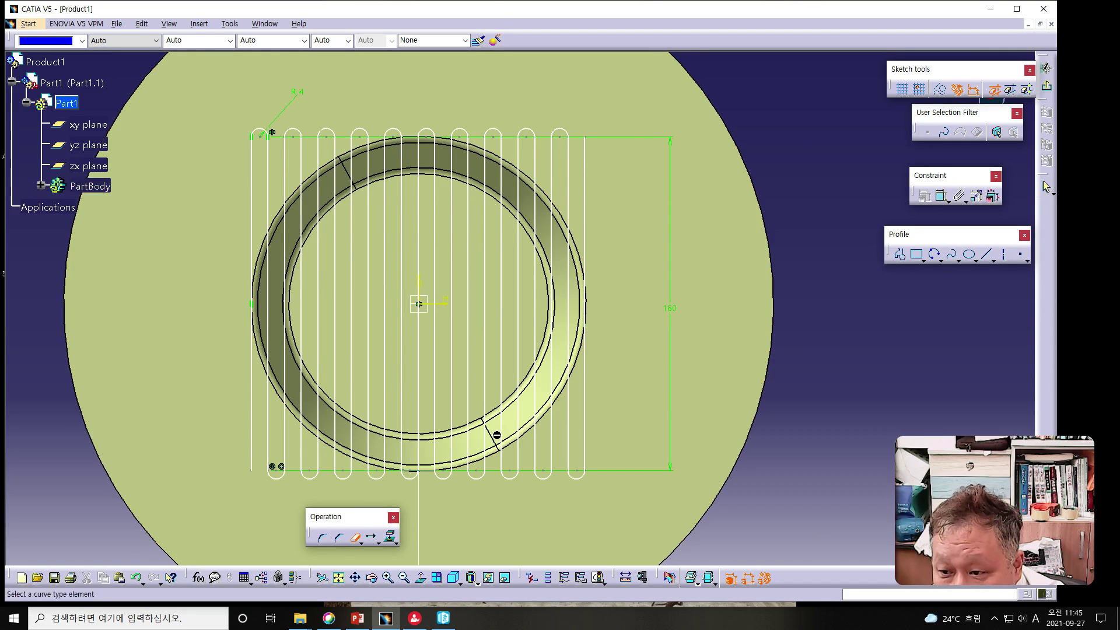
left_click(542, 333)
left_click(354, 537)
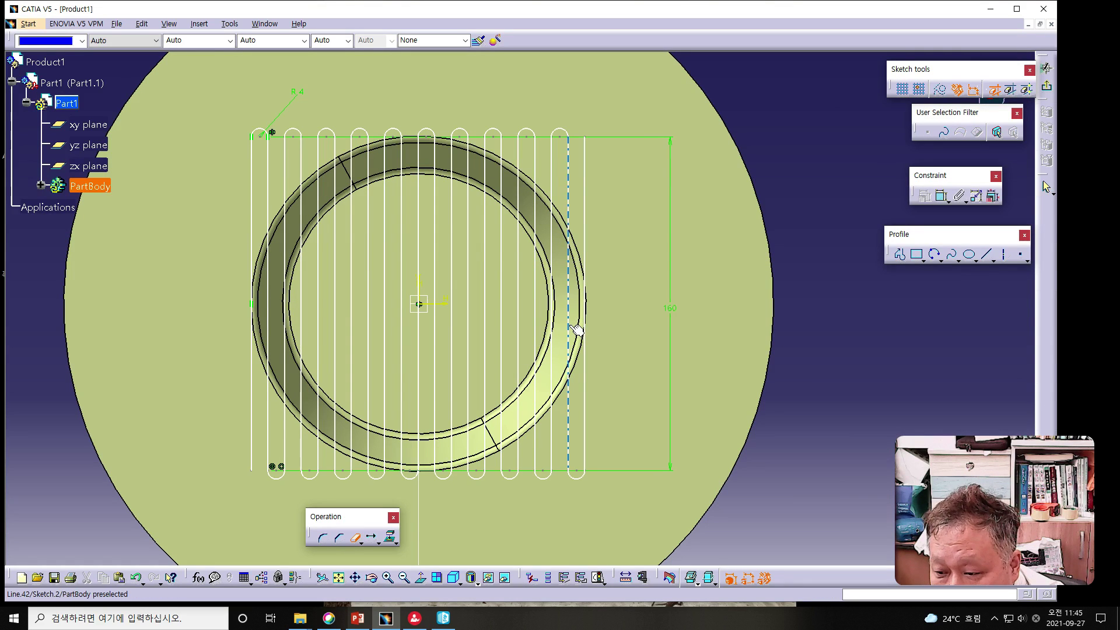
key("Escape")
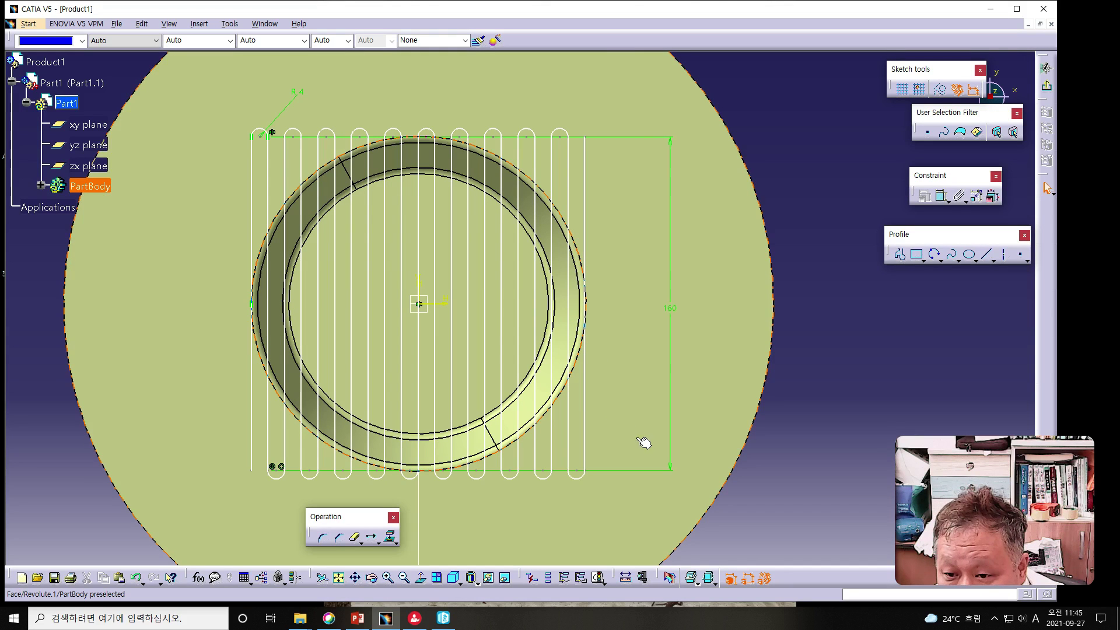
Check for leftover duplicates by deleting the last vertical line and every second line from the fourth to the eighteenth, undoing each deletion.
left_click(587, 387)
key("Delete")
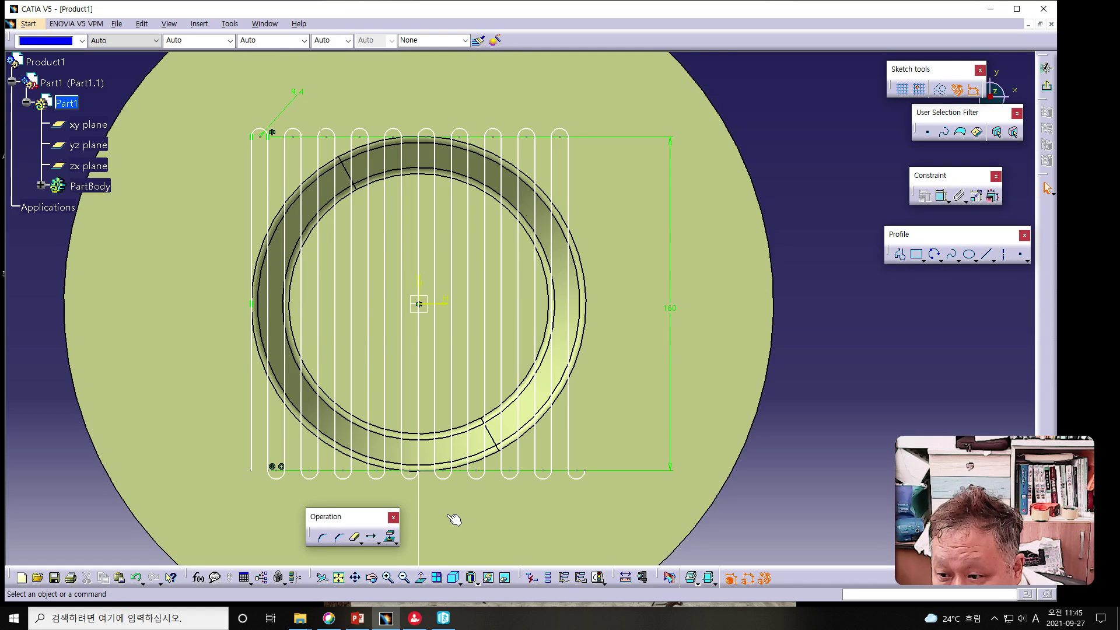
left_click(138, 579)
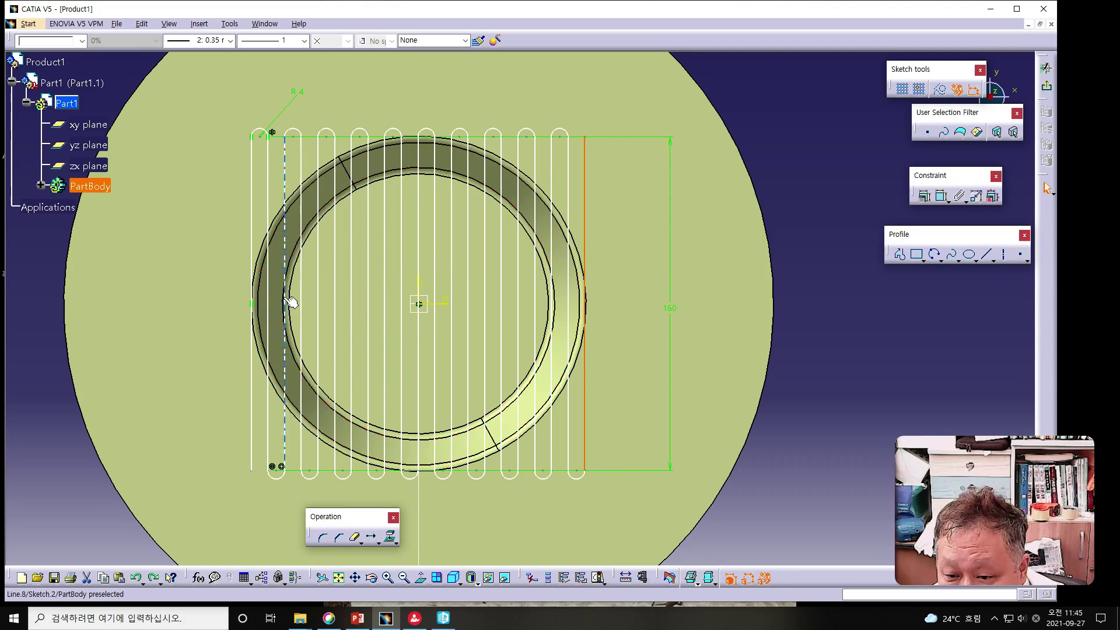
left_click(306, 301)
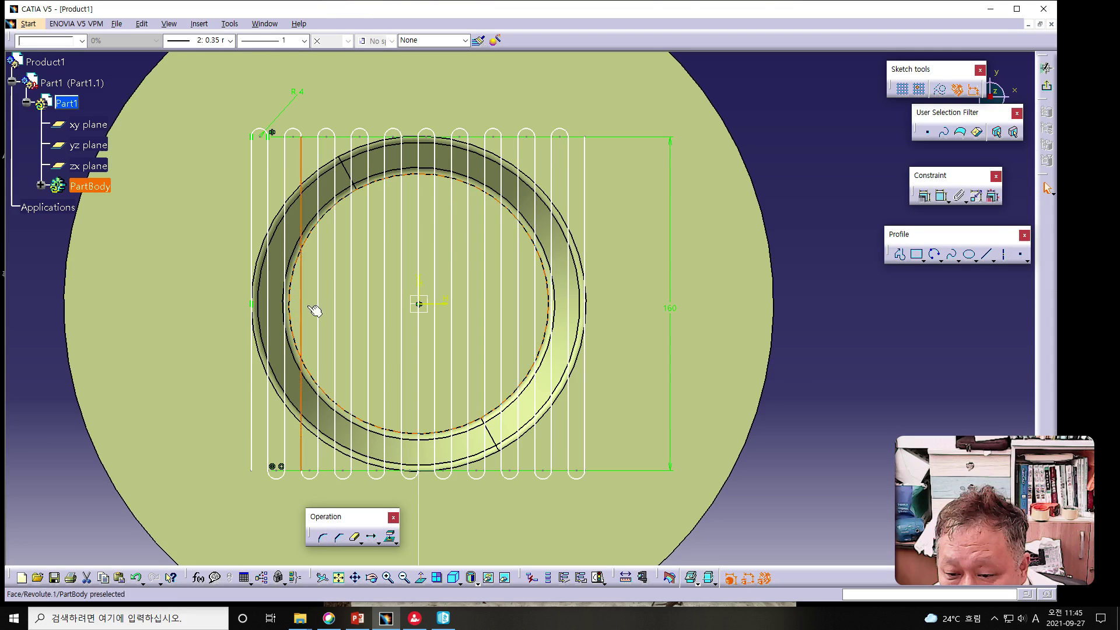
left_click(136, 578)
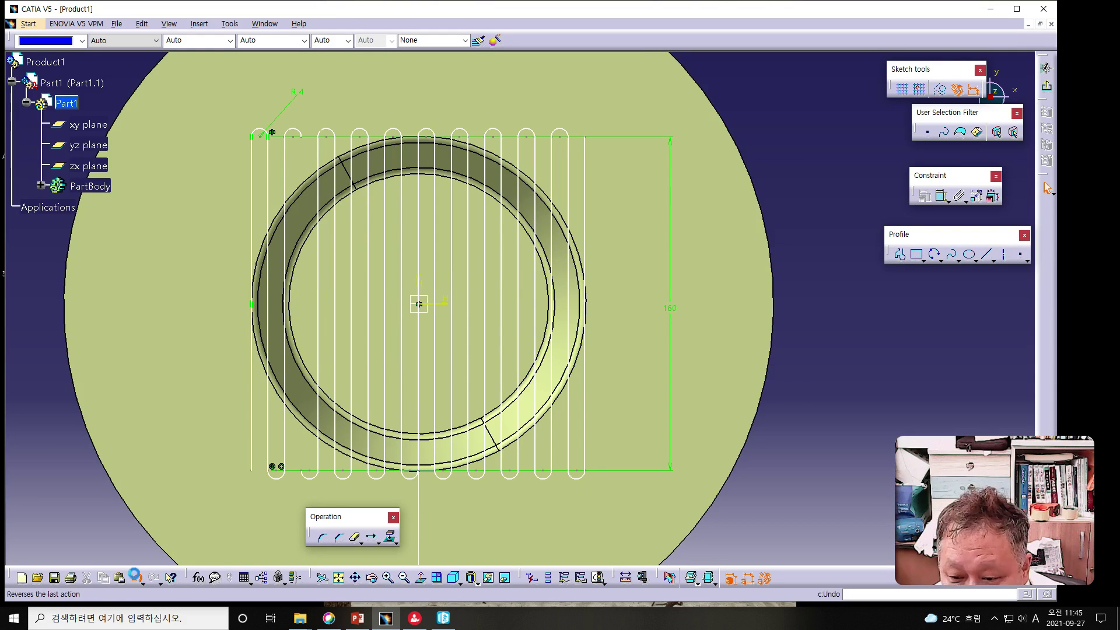
left_click(336, 303)
key("Delete")
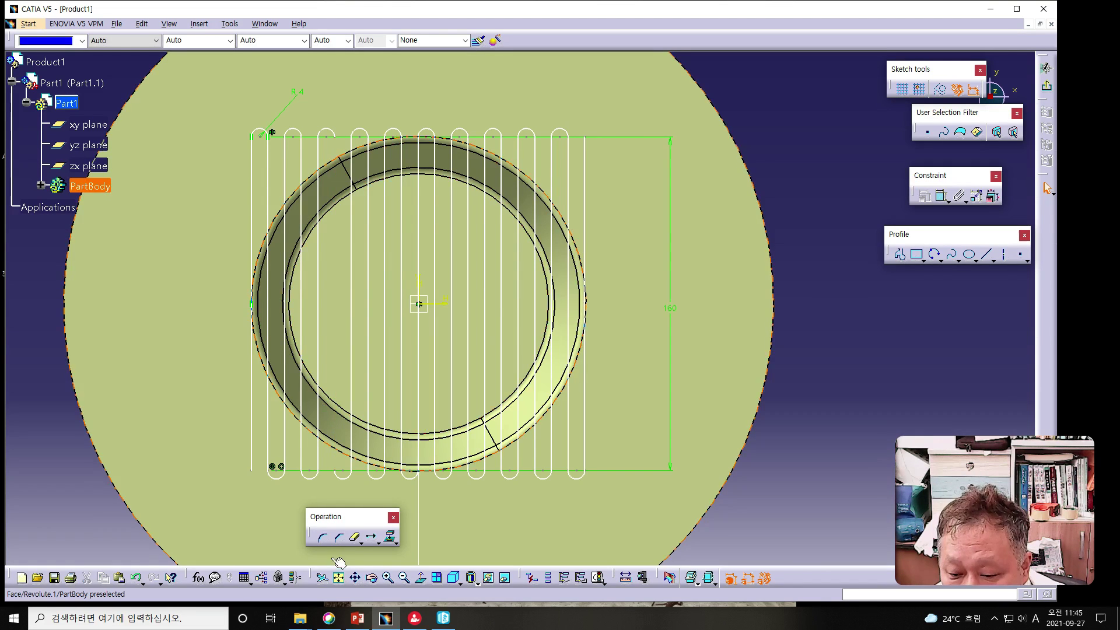
left_click(136, 577)
left_click(368, 322)
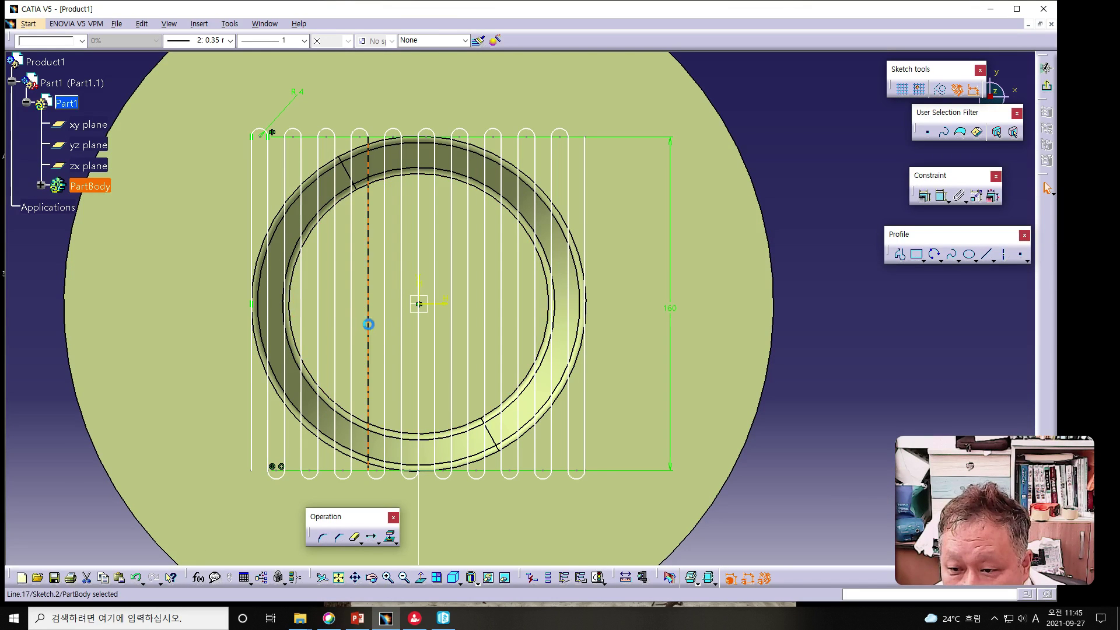
left_click(137, 578)
left_click(400, 258)
key("Delete")
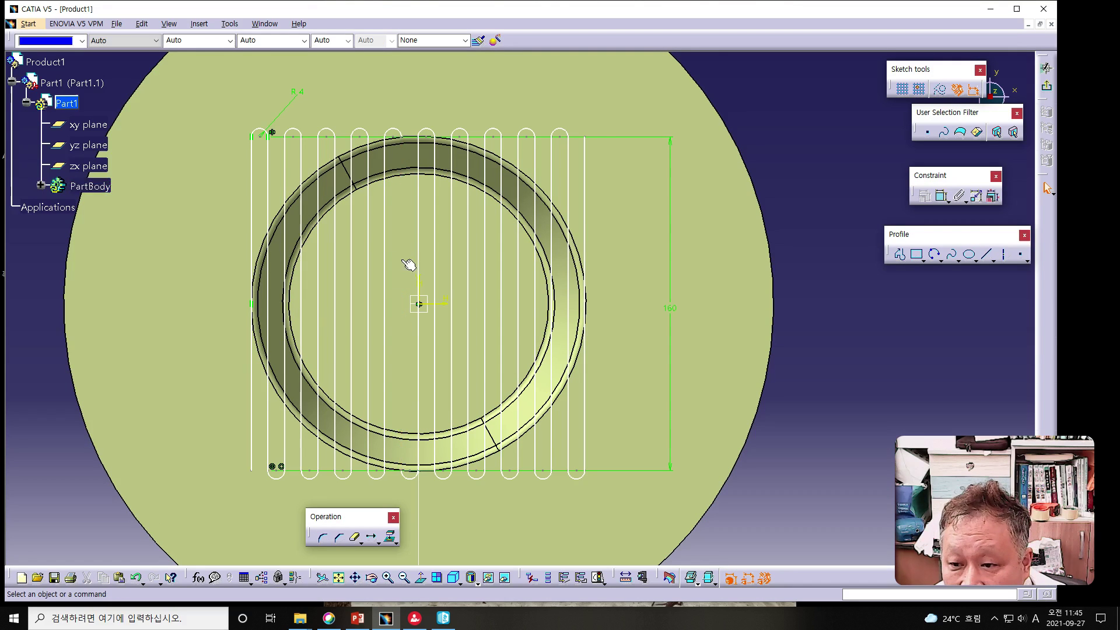
left_click(137, 577)
key("Delete")
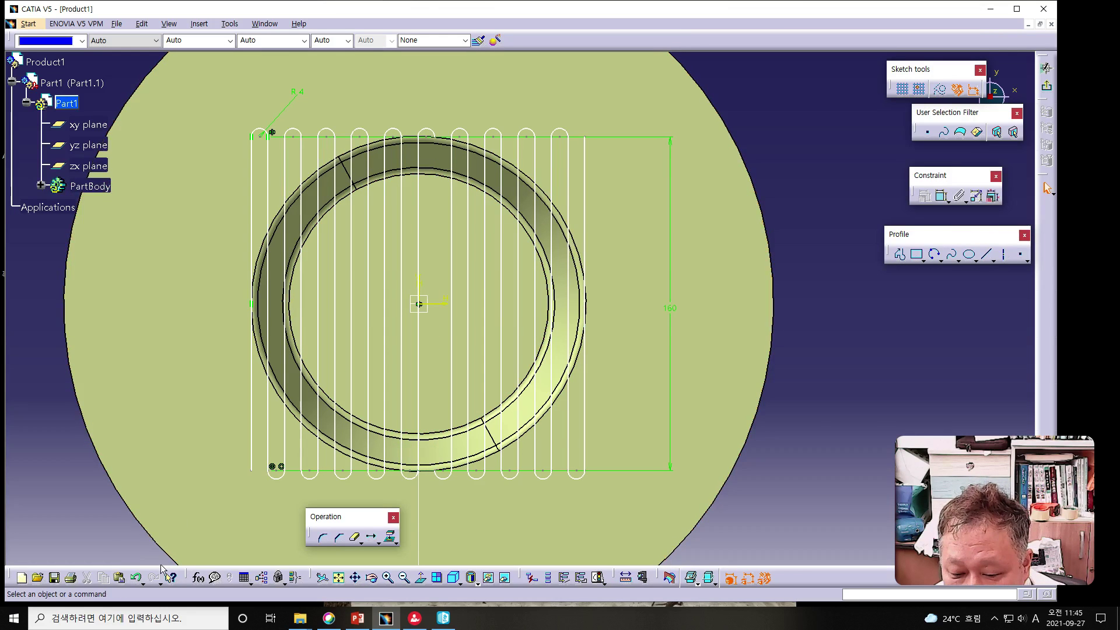
left_click(137, 578)
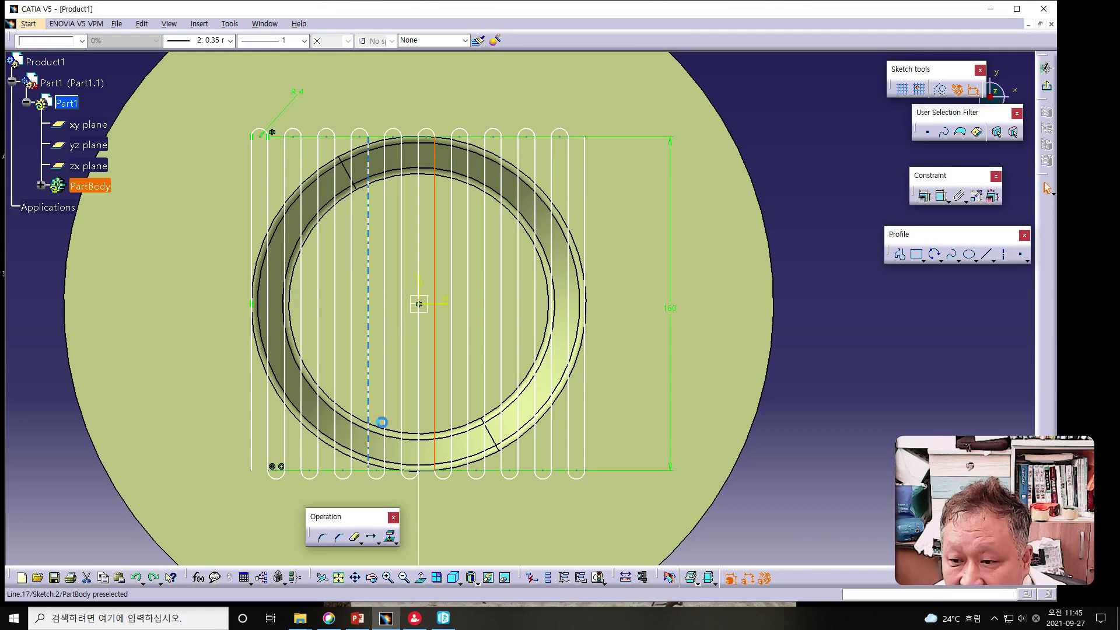
left_click(474, 296)
key("Delete")
left_click(138, 578)
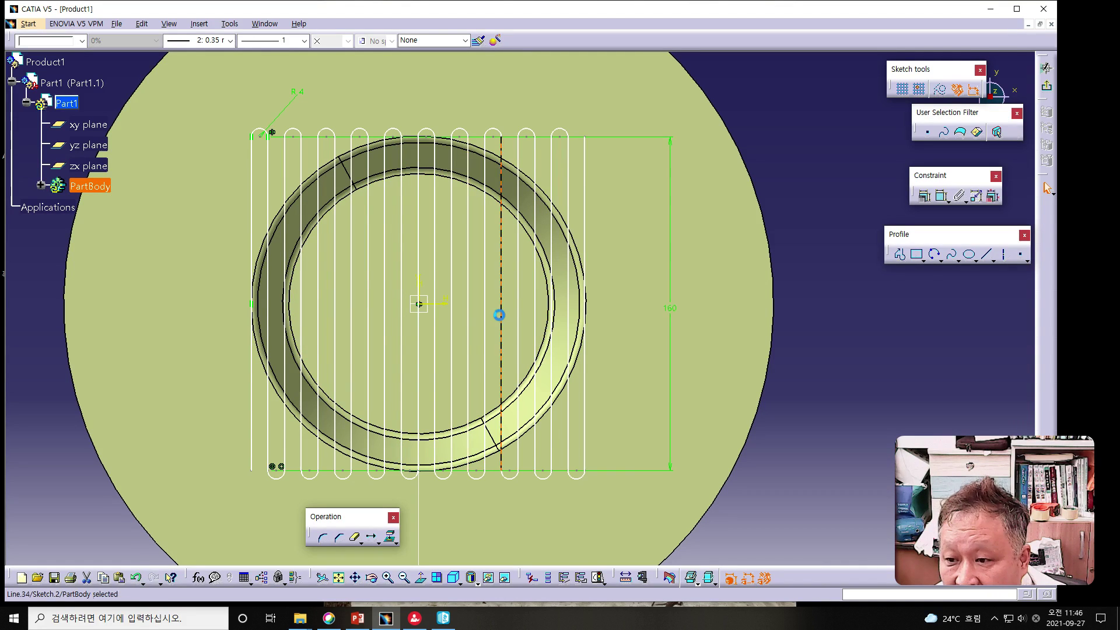
key("Delete")
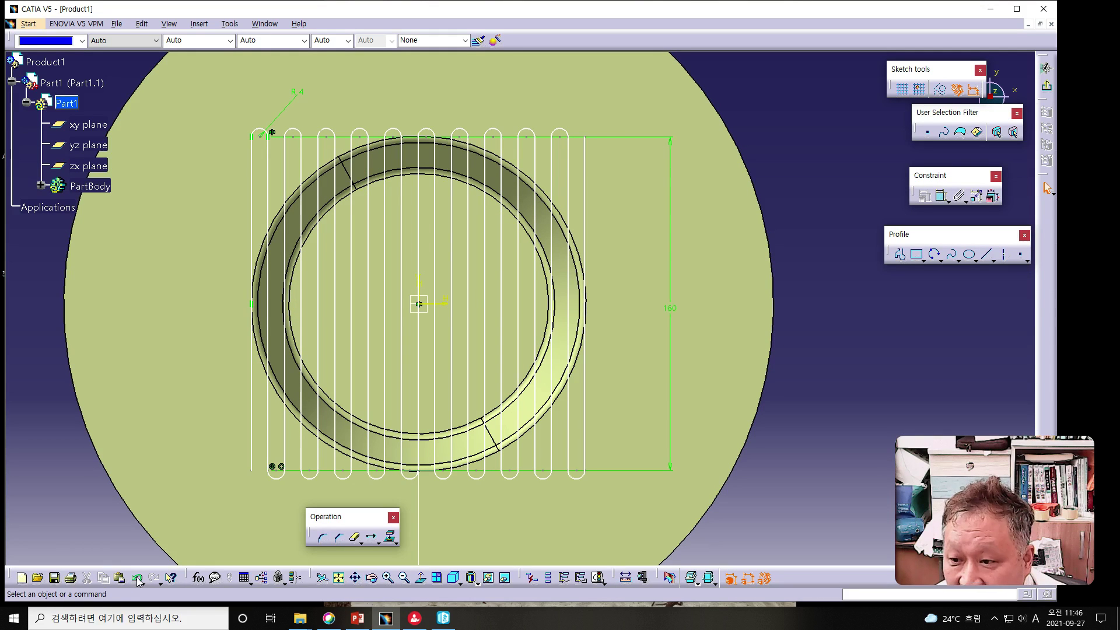
left_click(534, 296)
key("Delete")
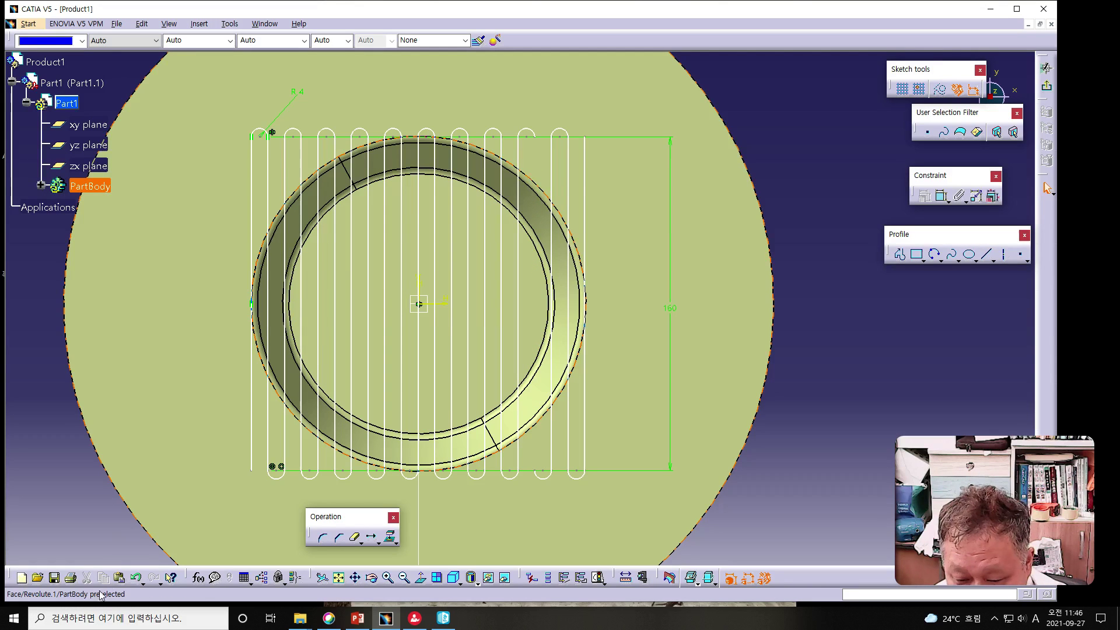
left_click(138, 579)
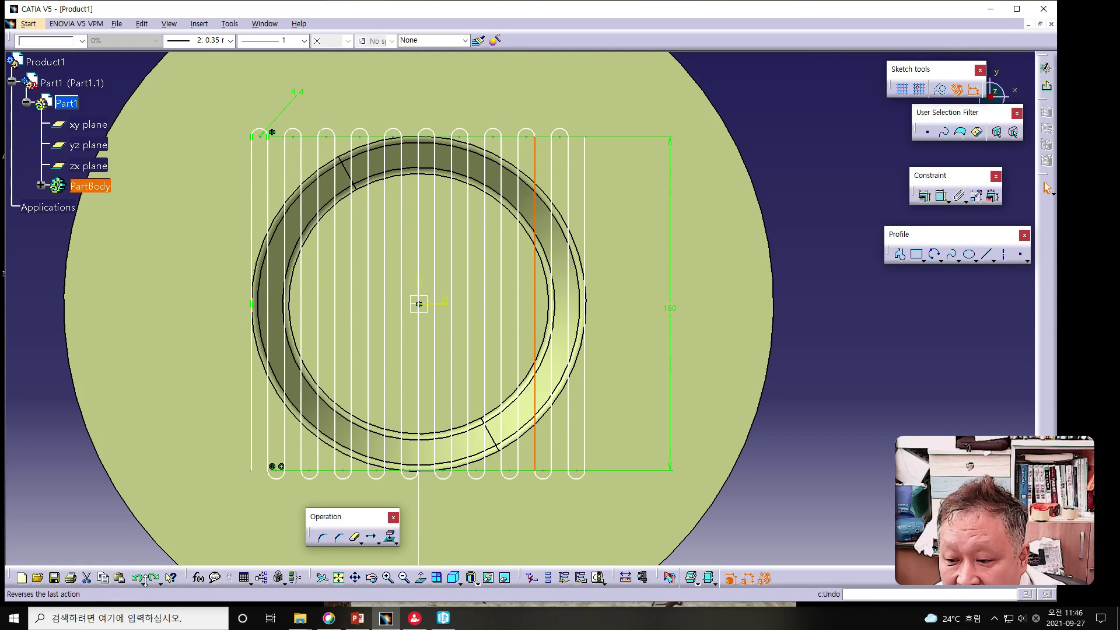
Clear the selection and exit the zigzag sketch to return to the 3D surface model.
left_click(733, 521)
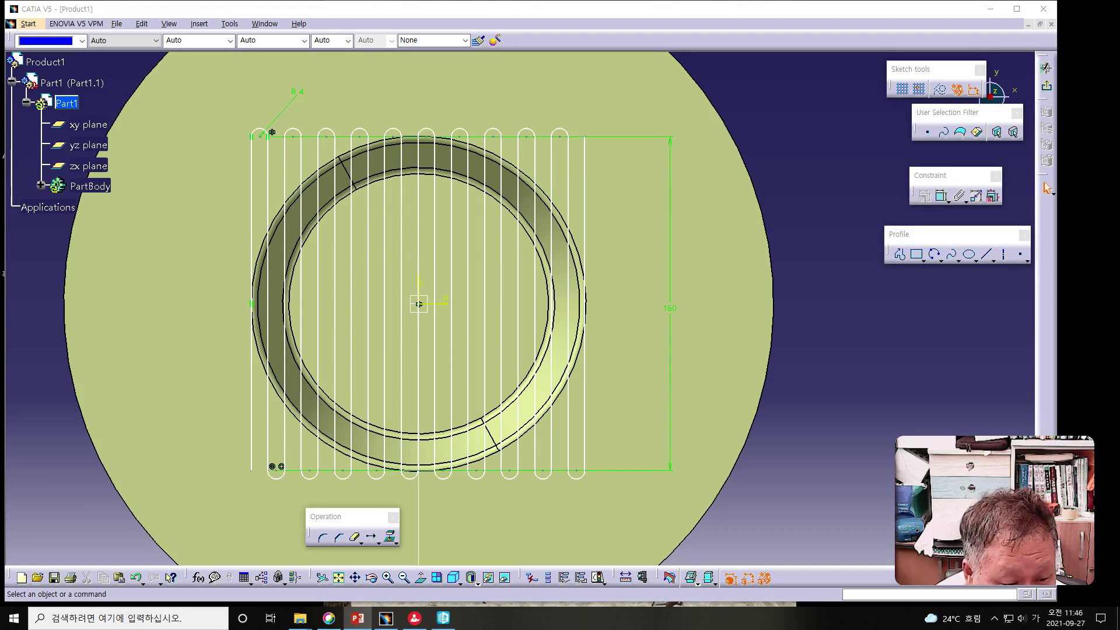
left_click(1047, 87)
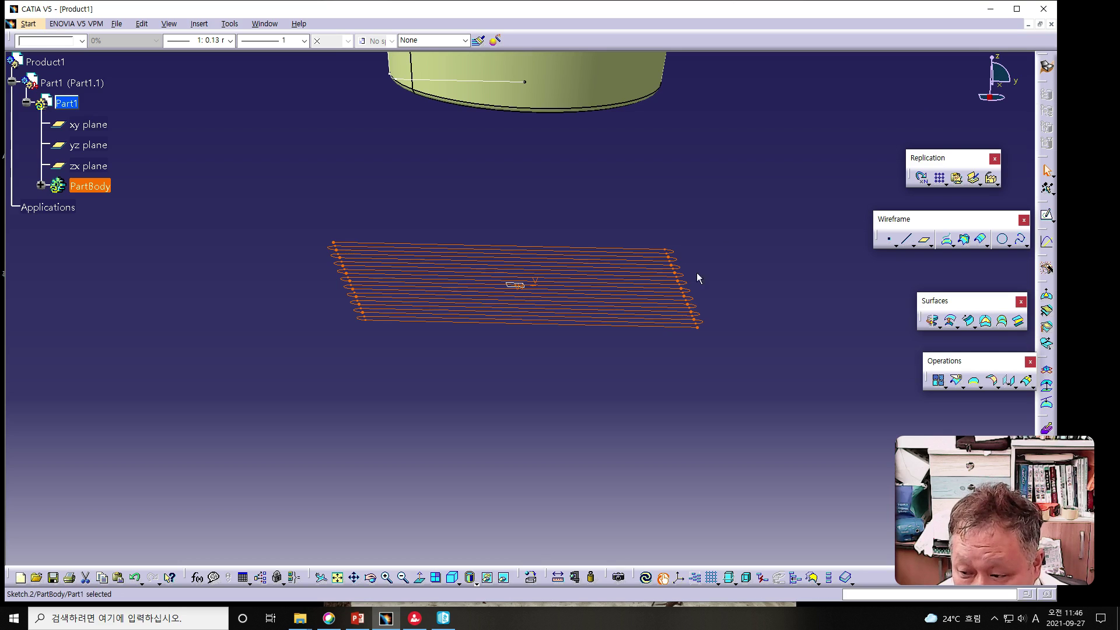
left_click(645, 332)
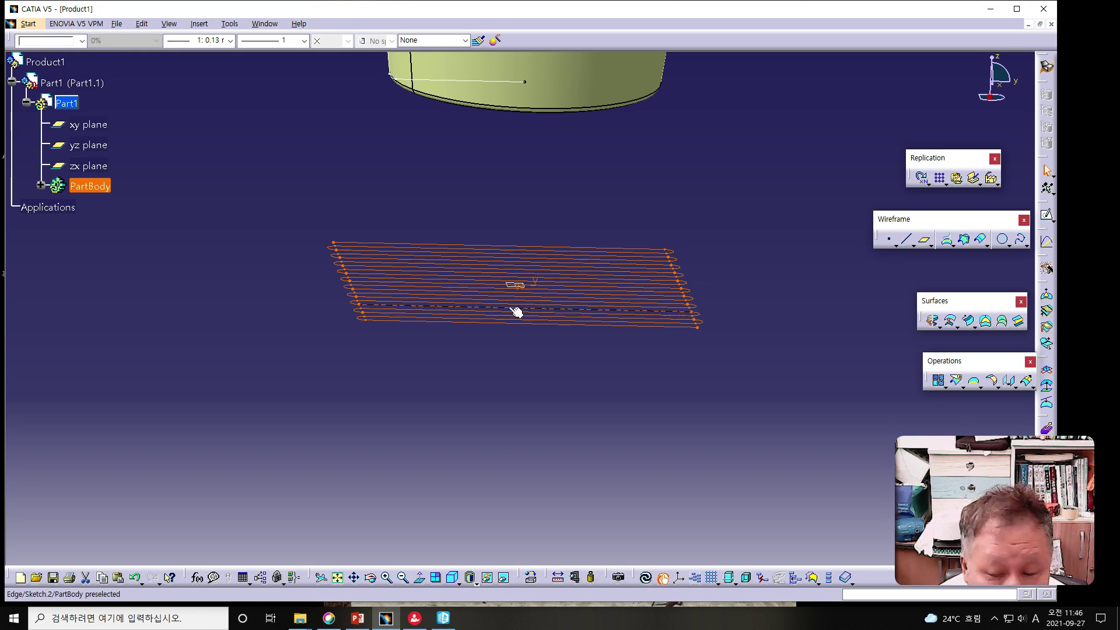
middle_click_drag(498, 180, 322, 349)
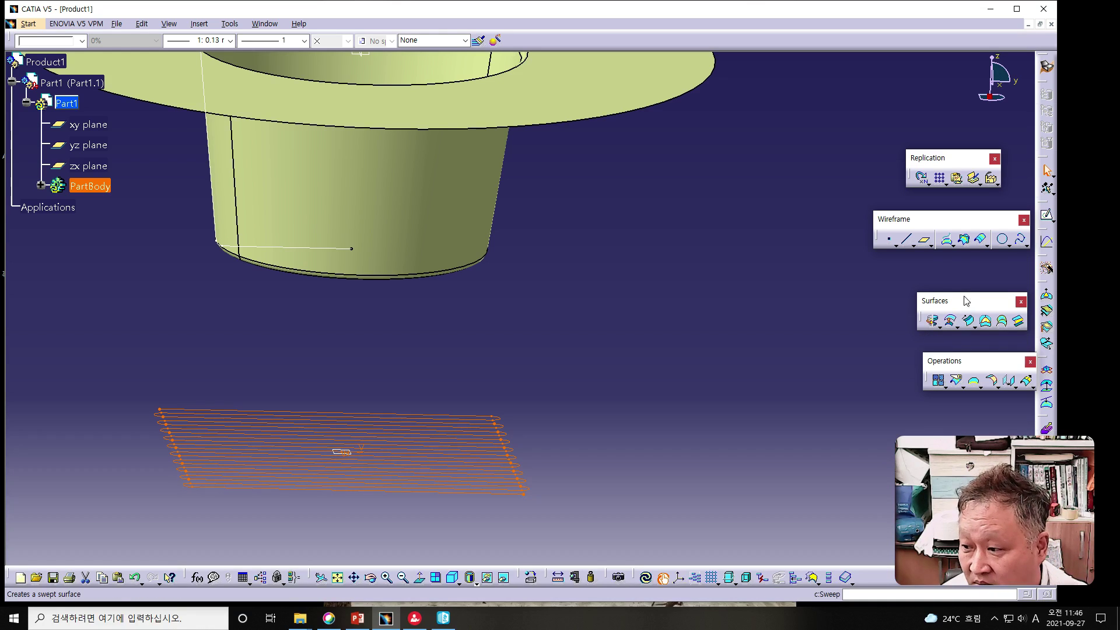
Try to project the zigzag sketch onto the revolved basket surface along the Z component direction.
left_click(946, 240)
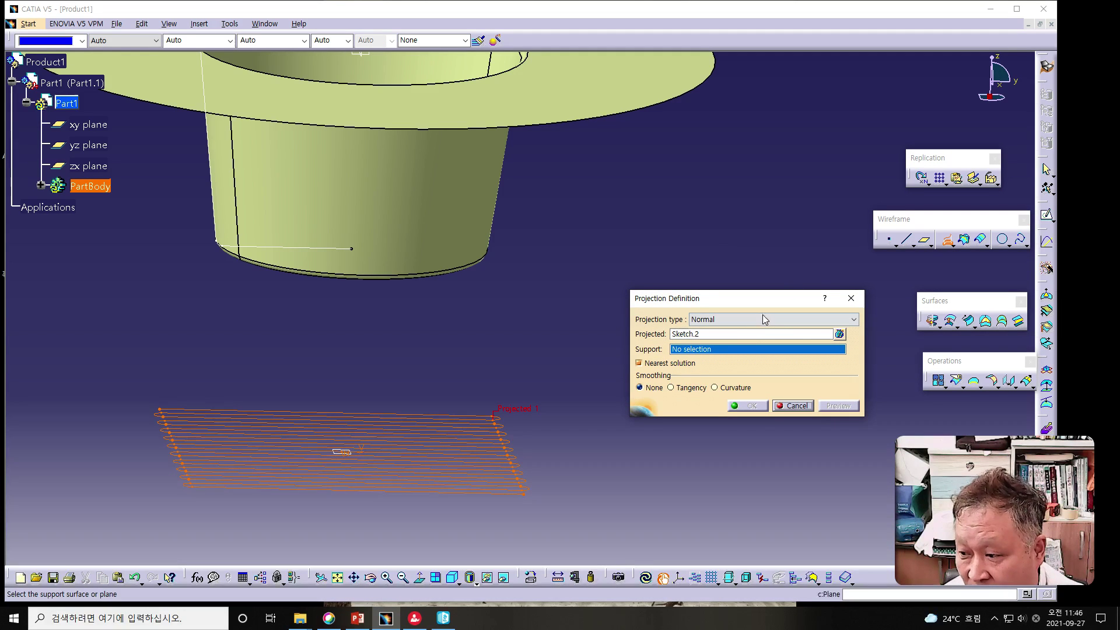
left_click(722, 319)
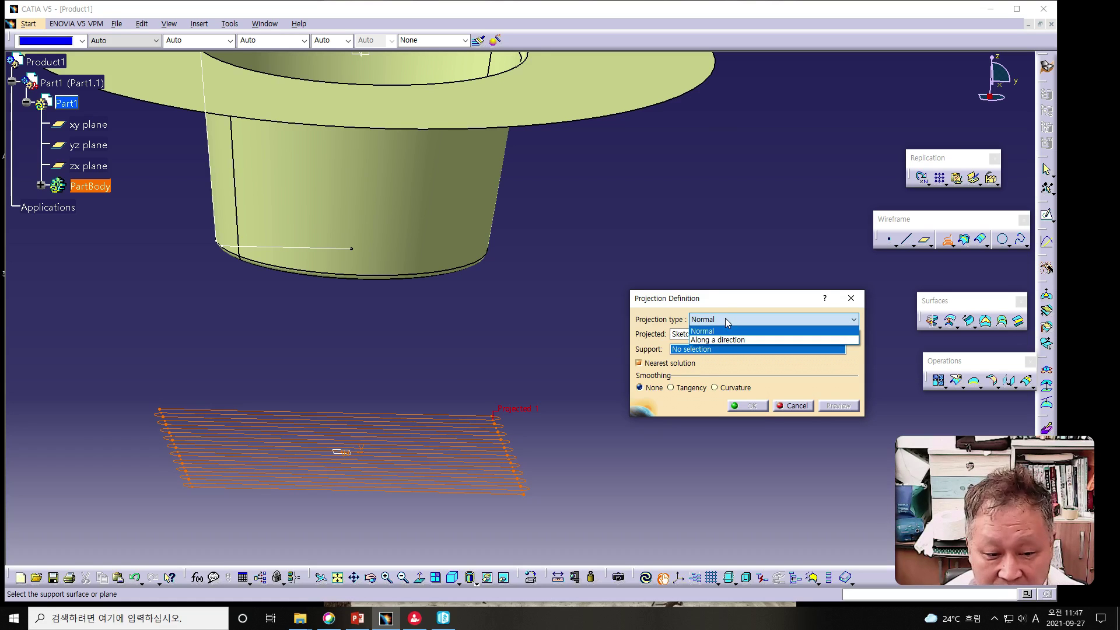
left_click(718, 339)
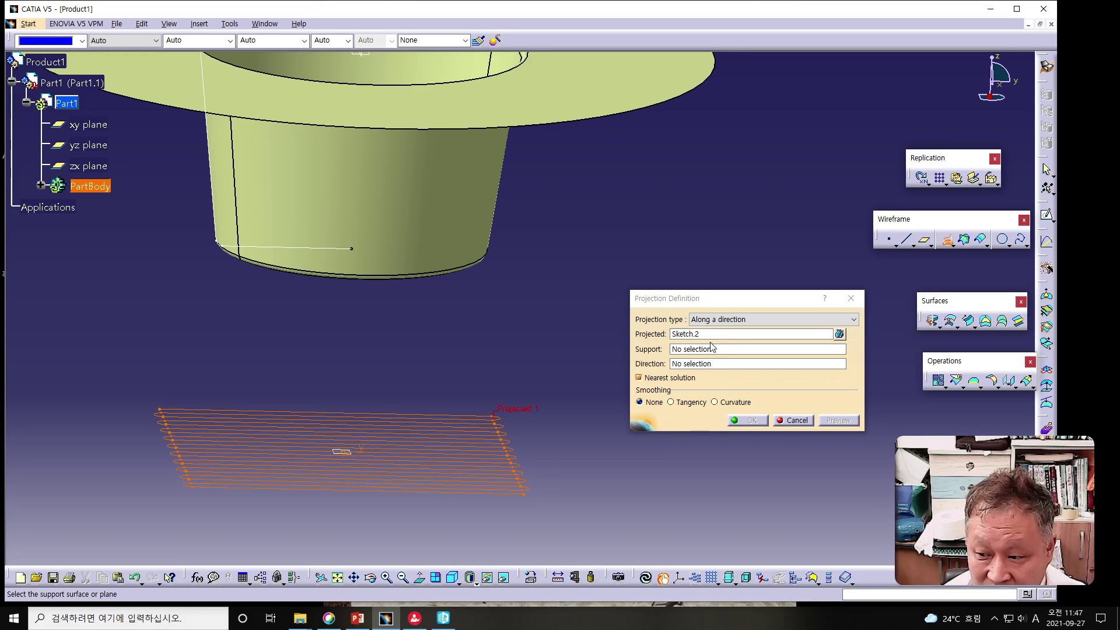
left_click(705, 350)
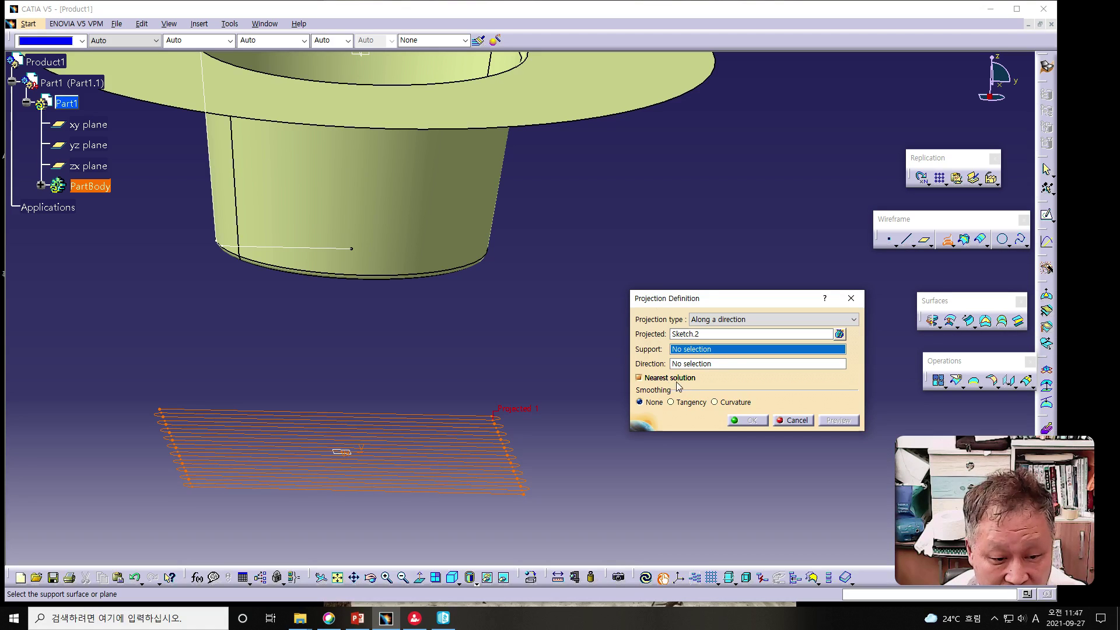
left_click(426, 200)
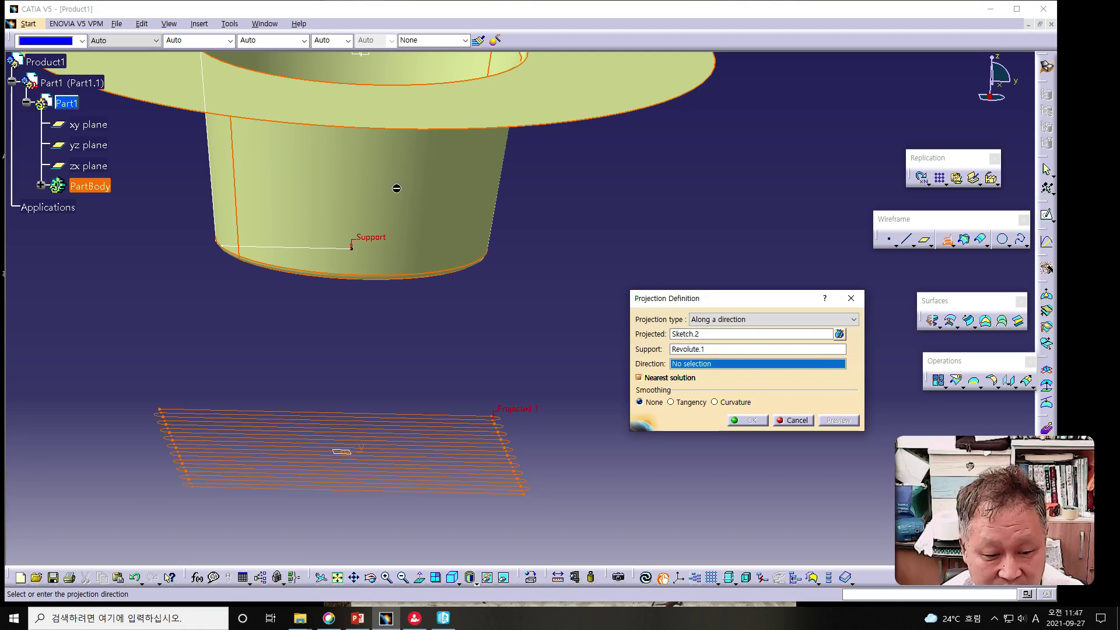
right_click(700, 367)
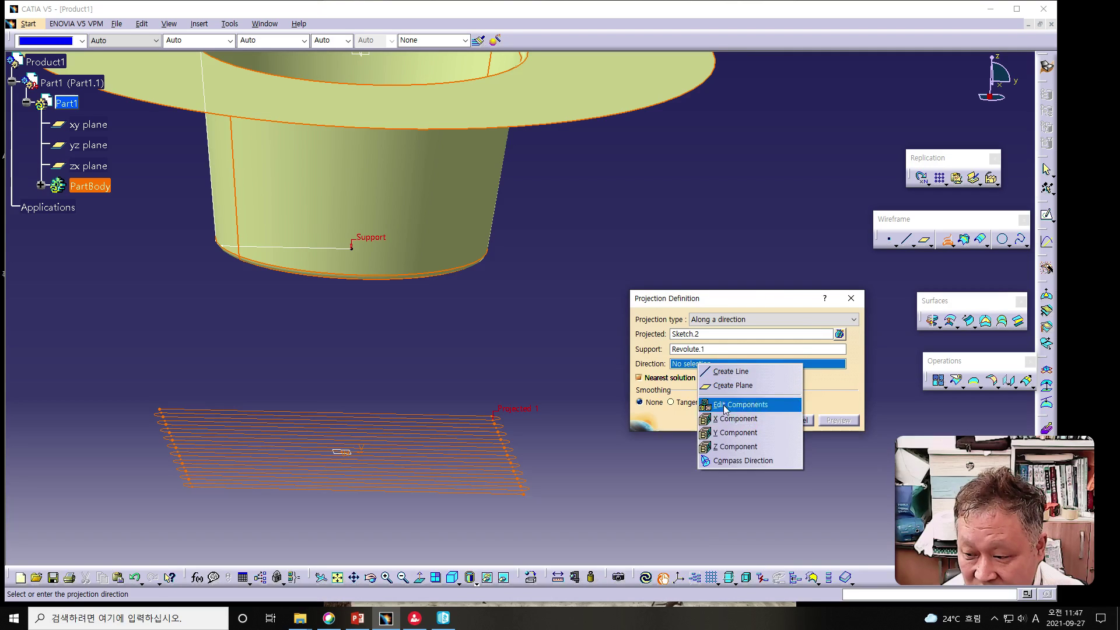
left_click(730, 447)
left_click(838, 420)
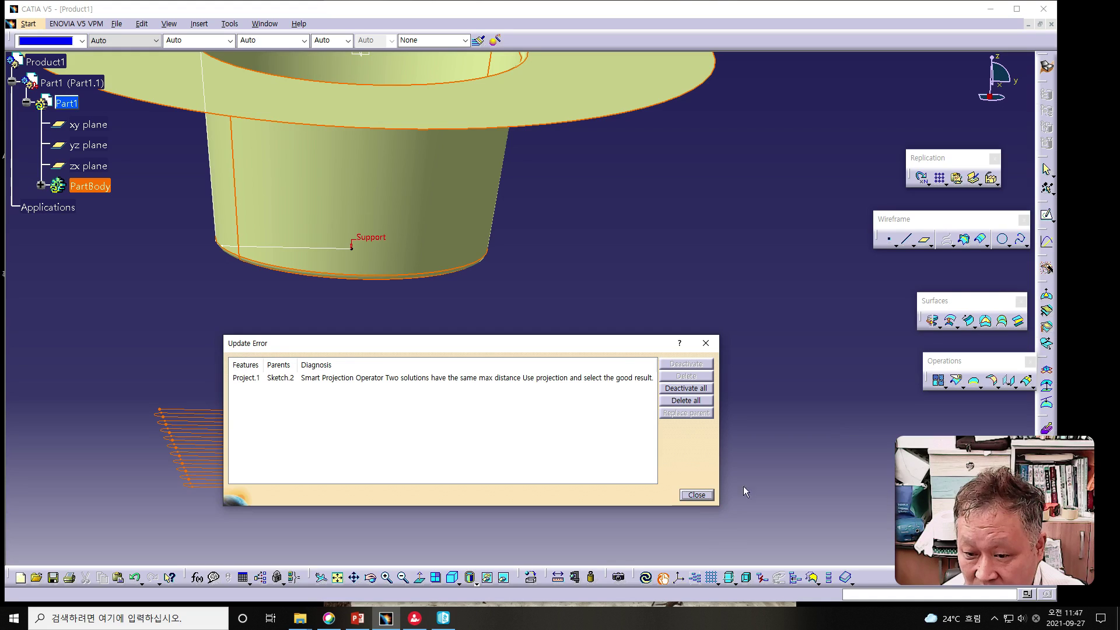
left_click(697, 494)
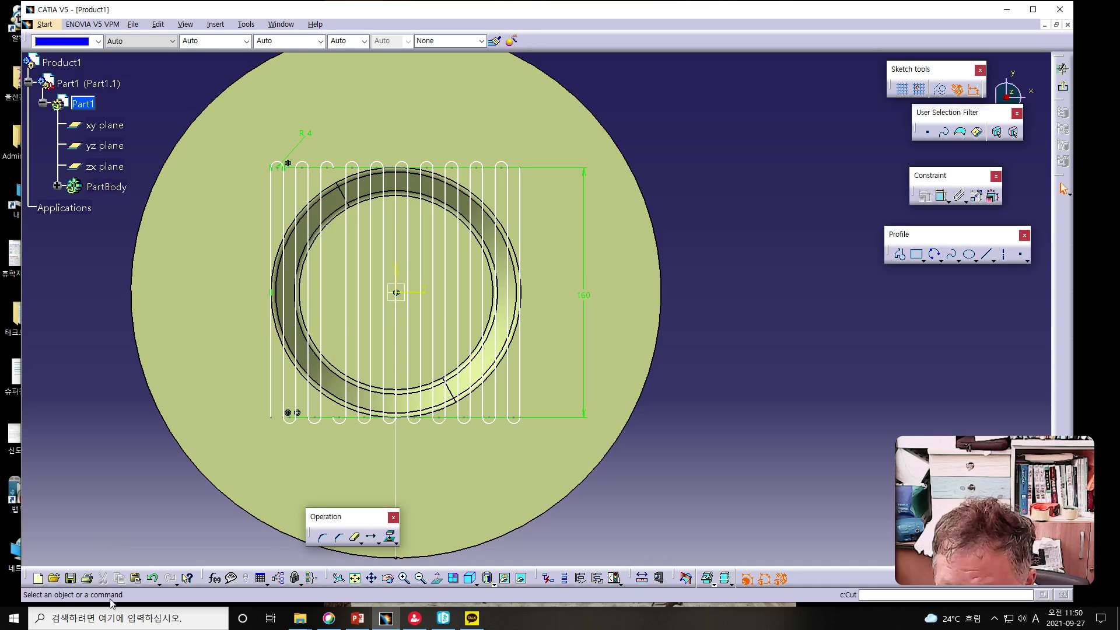
Test the middle vertical lines of the zigzag sketch for leftover duplicates by deleting them and undoing the deletions.
left_click(350, 357)
left_click(353, 385)
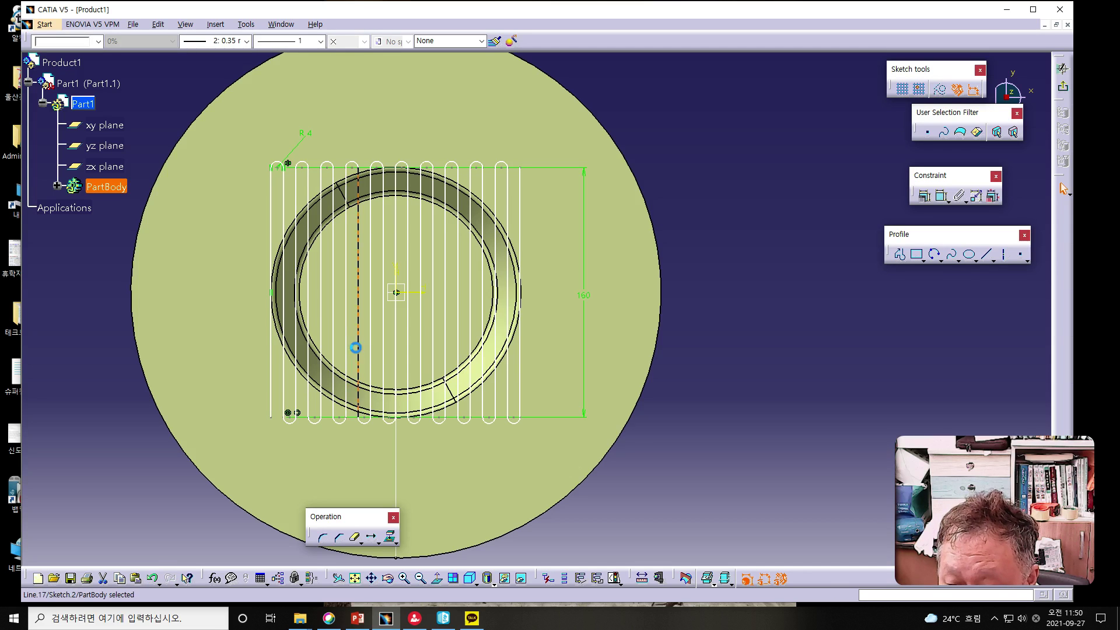
key("Delete")
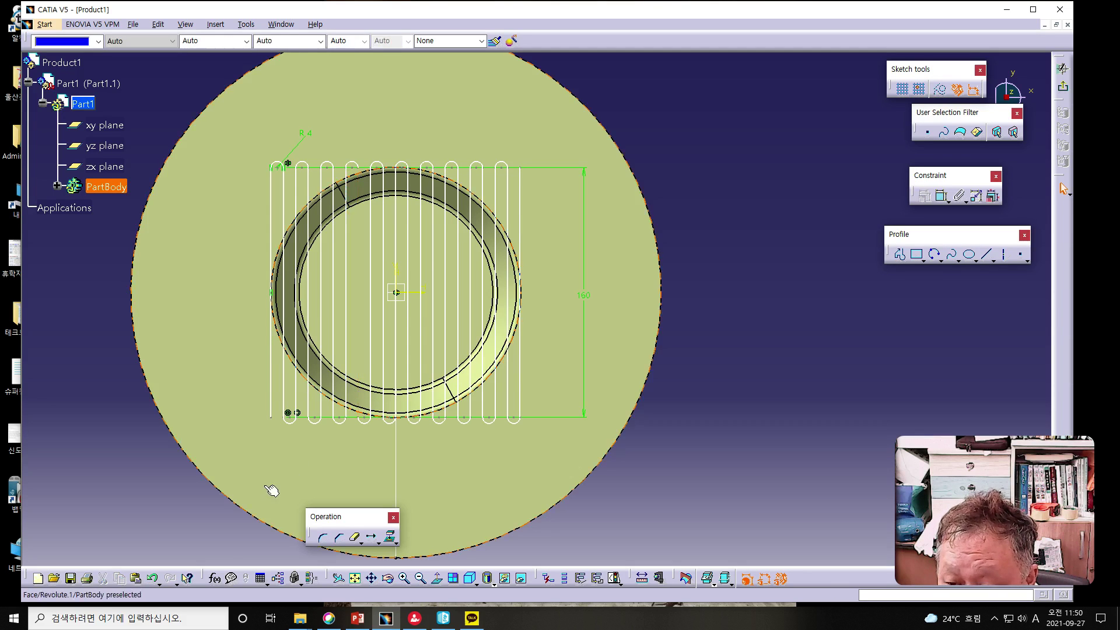
left_click(154, 579)
left_click(371, 353)
key("Delete")
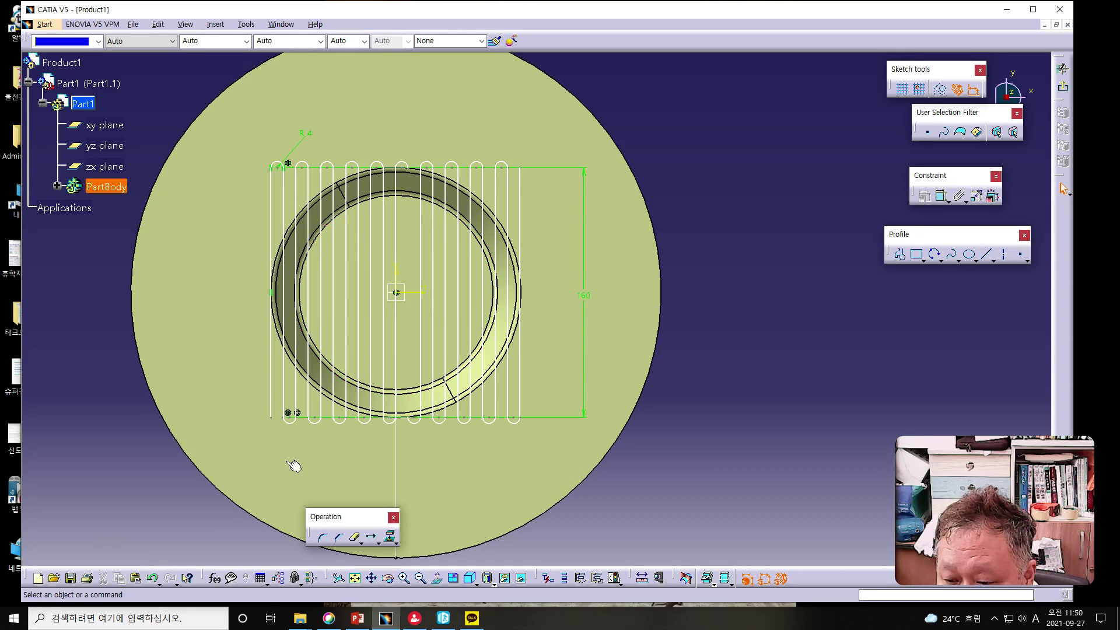
key("ctrl+z")
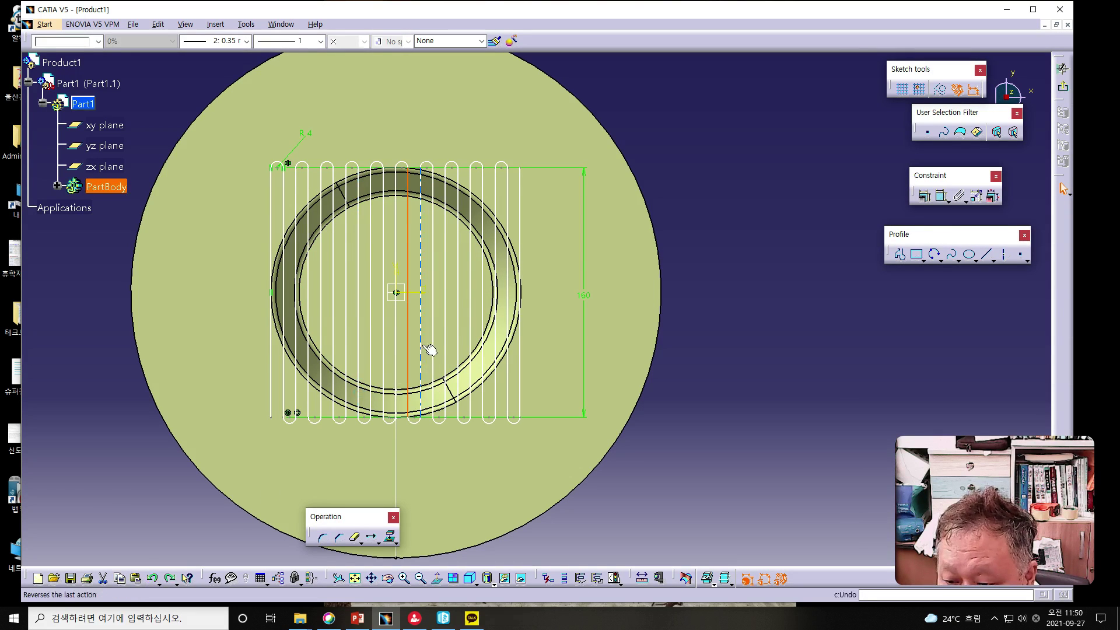
key("ctrl+y")
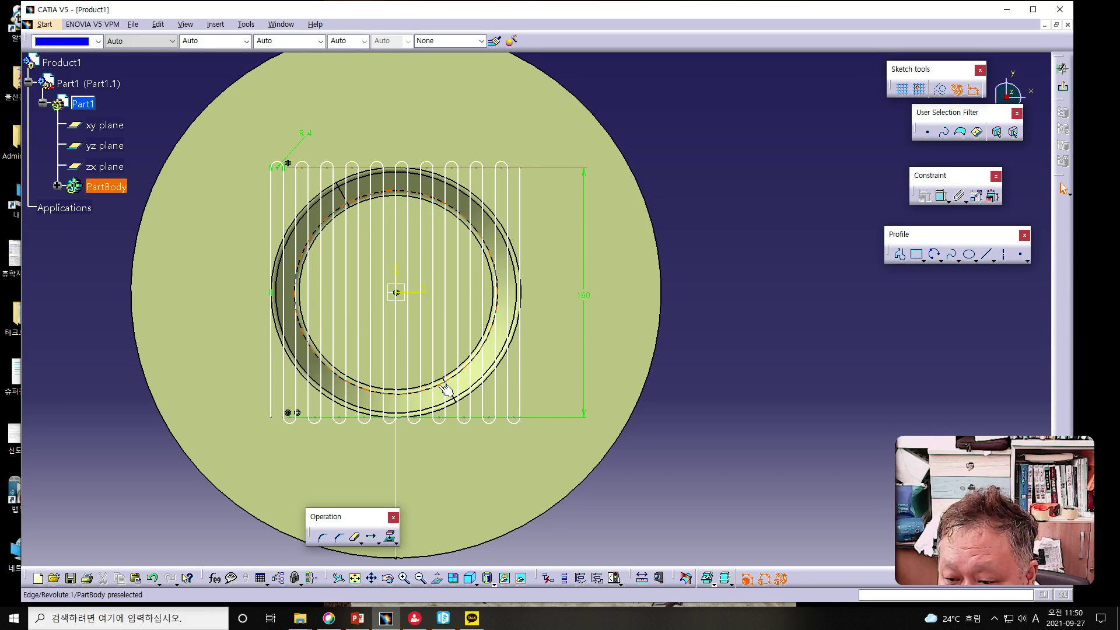
Check the remaining vertical lines up to the last one, clear the selection and exit the zigzag sketch.
left_click(446, 306)
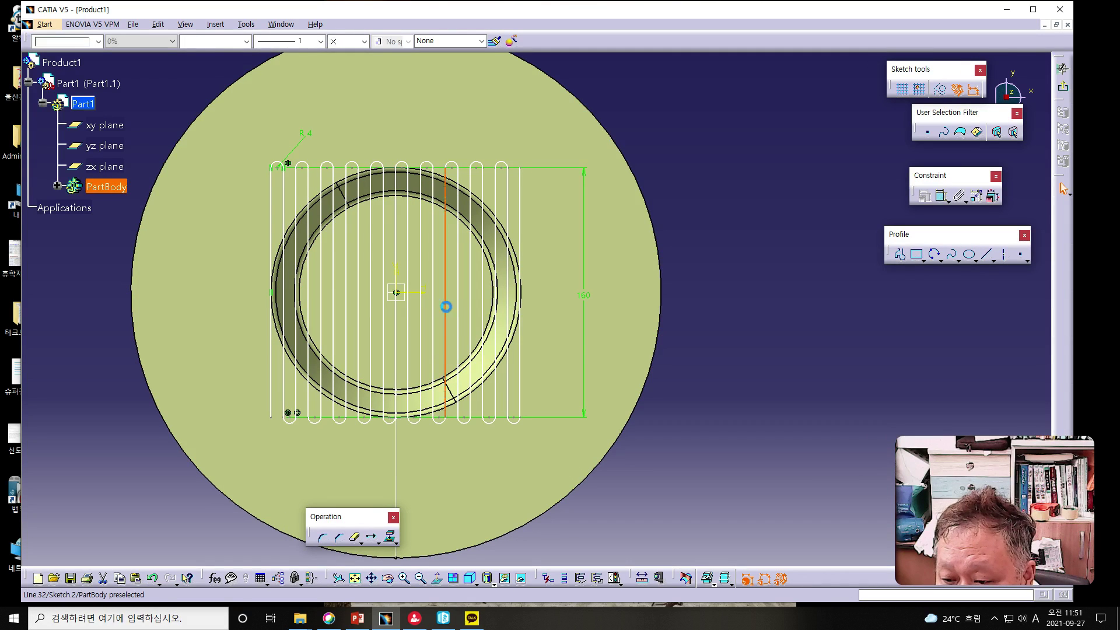
left_click(481, 315)
key("Escape")
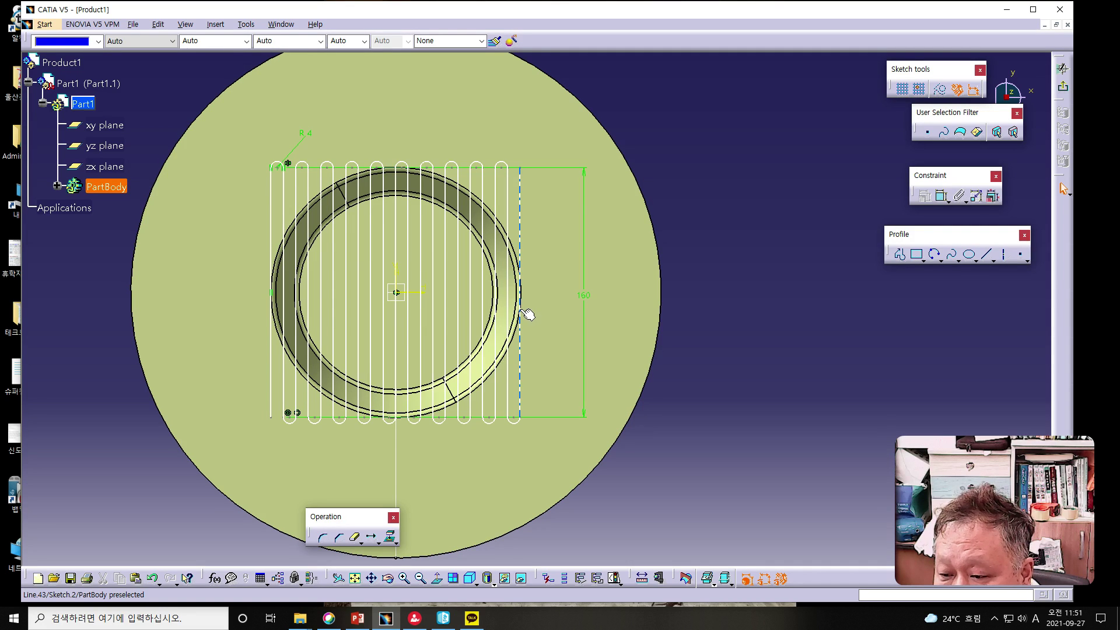
left_click(521, 311)
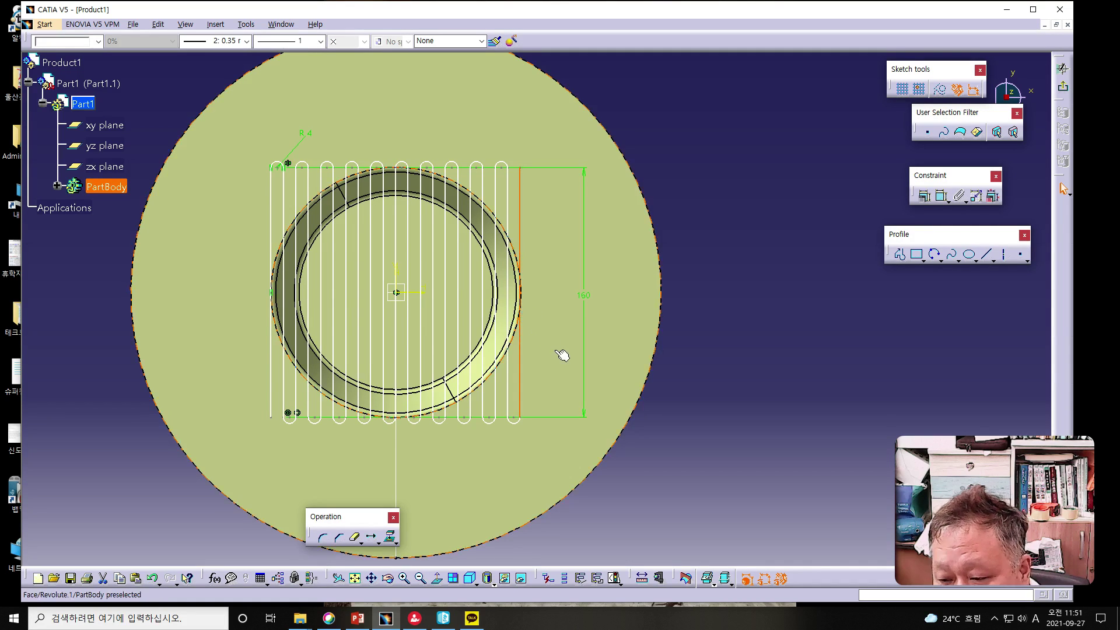
left_click(778, 425)
left_click(1064, 86)
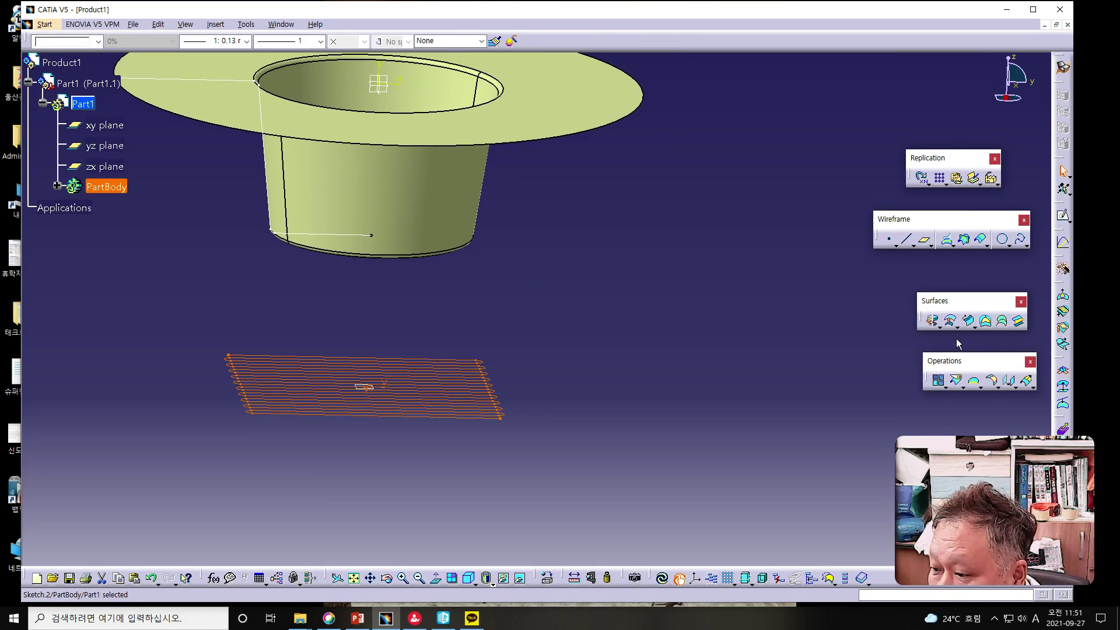
Project Sketch.2 onto Revolute.1 along a direction, using the Z component and the nearest solution.
left_click(968, 320)
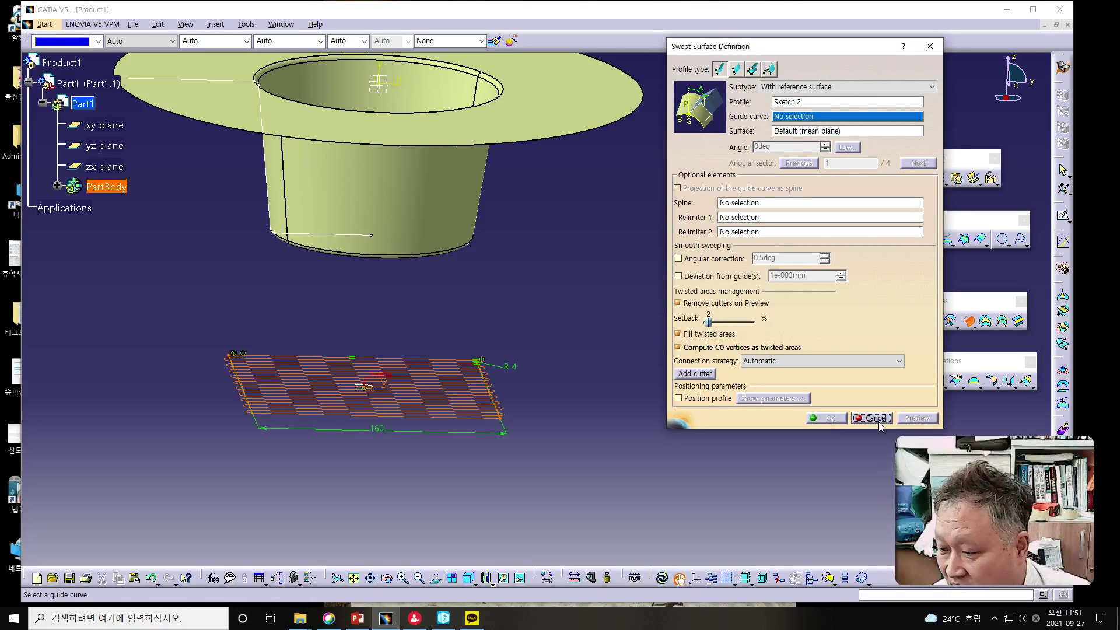
left_click(876, 418)
left_click(947, 239)
left_click(715, 320)
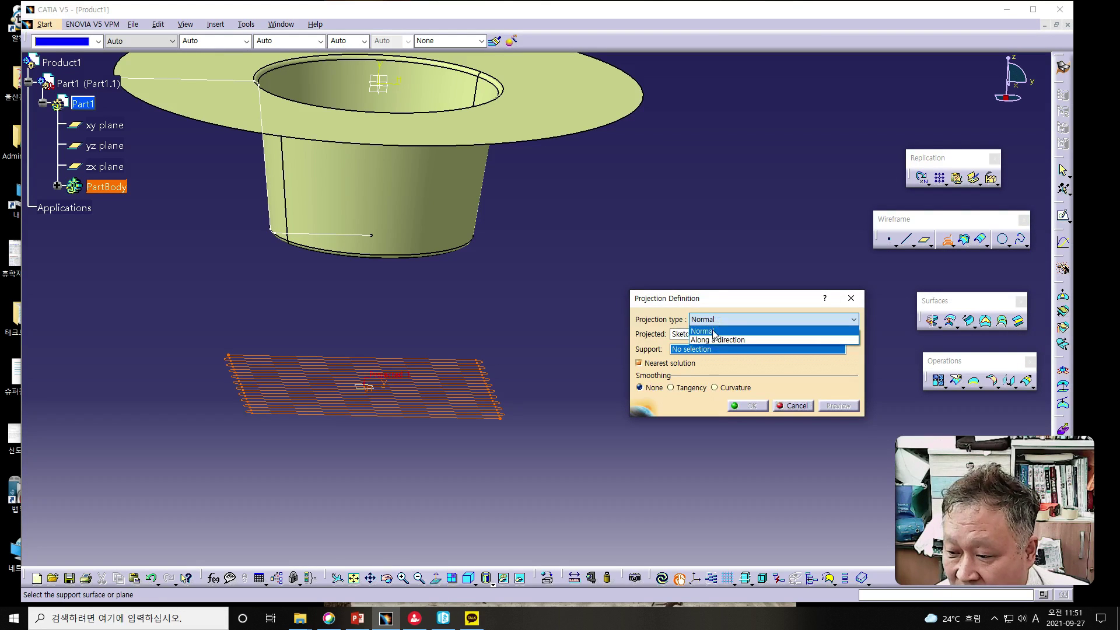
left_click(717, 340)
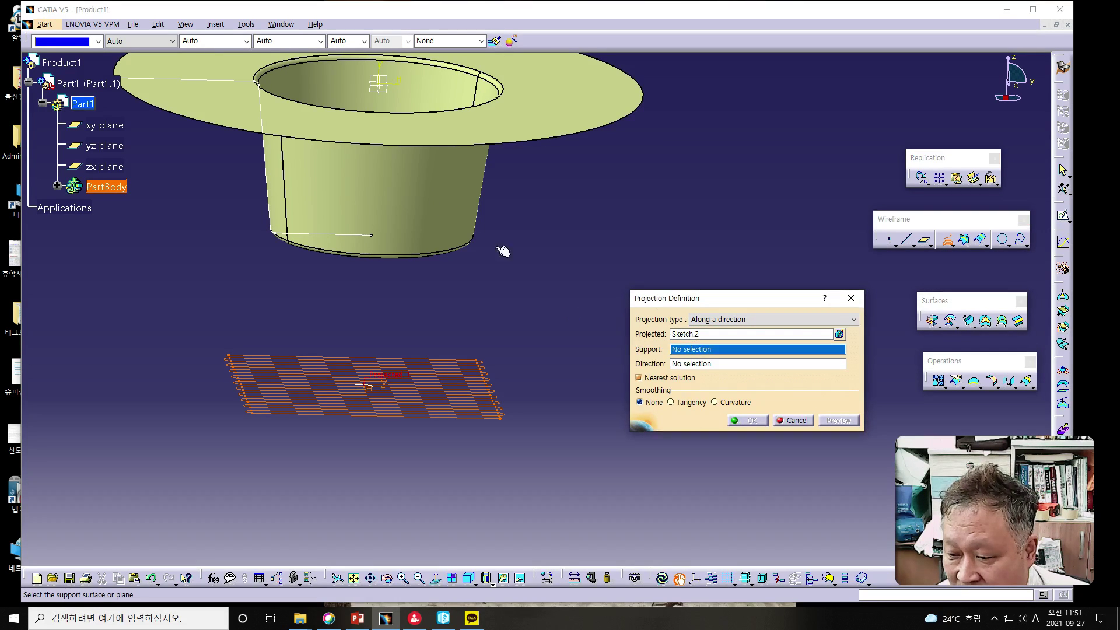
left_click(413, 187)
right_click(702, 368)
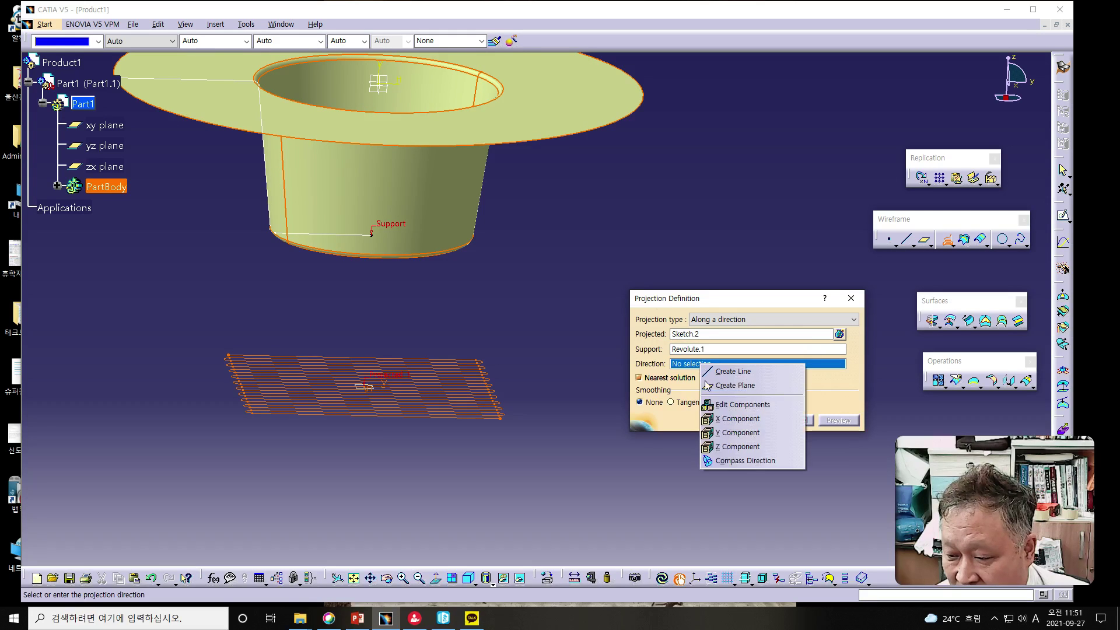
left_click(725, 446)
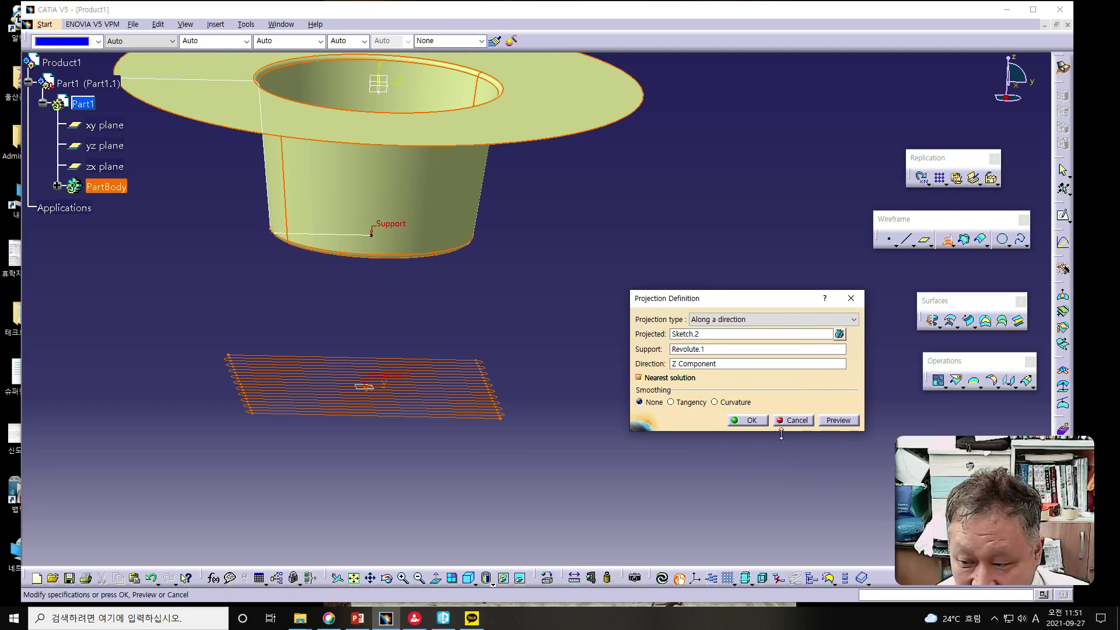
left_click(829, 422)
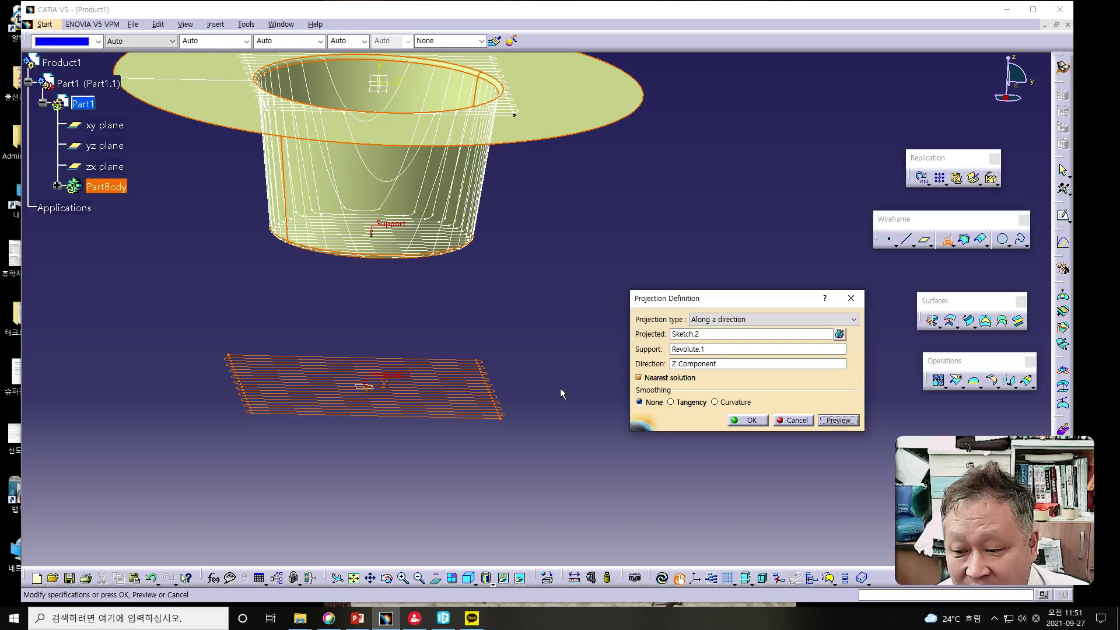
left_click(740, 421)
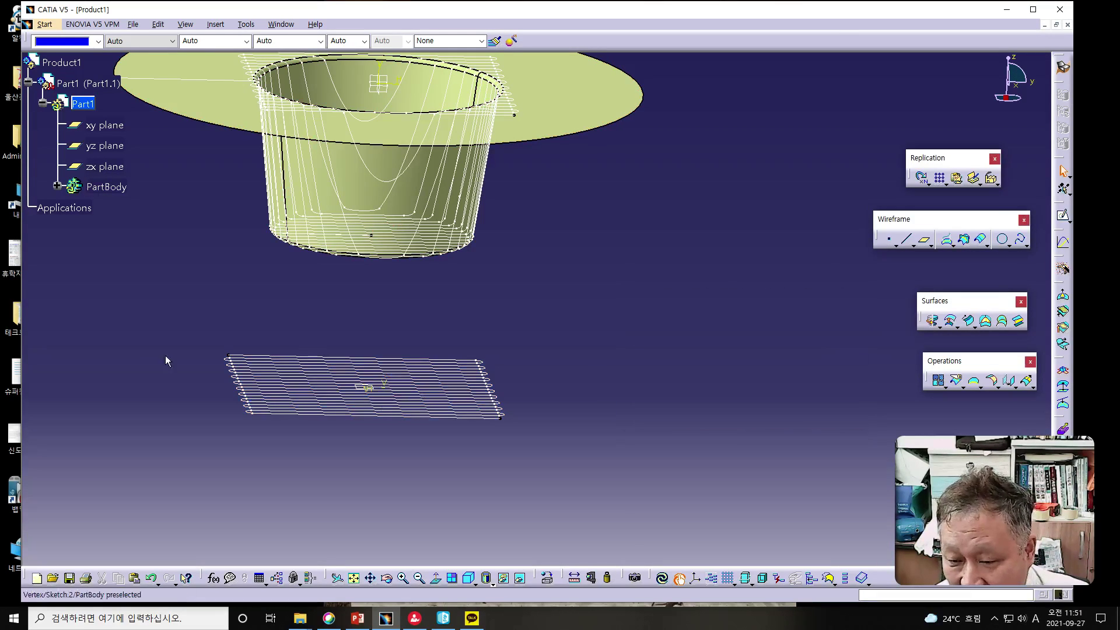
Hide Sketch.1, Revolute.1, Plane.1 and Sketch.2 so that only the projected curve is displayed.
key("alt+Tab")
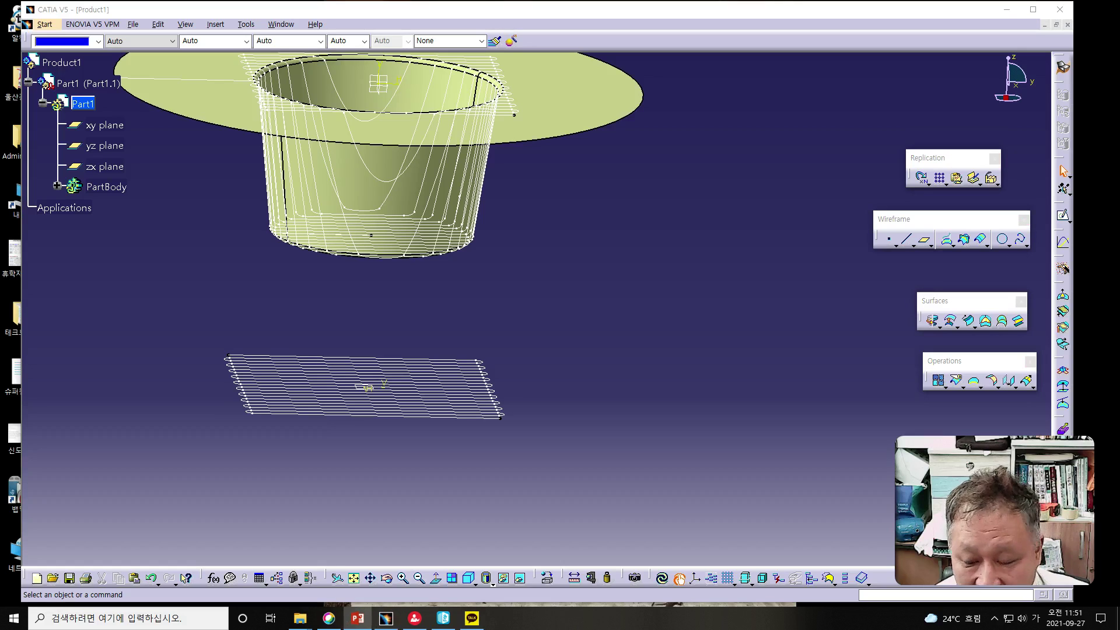
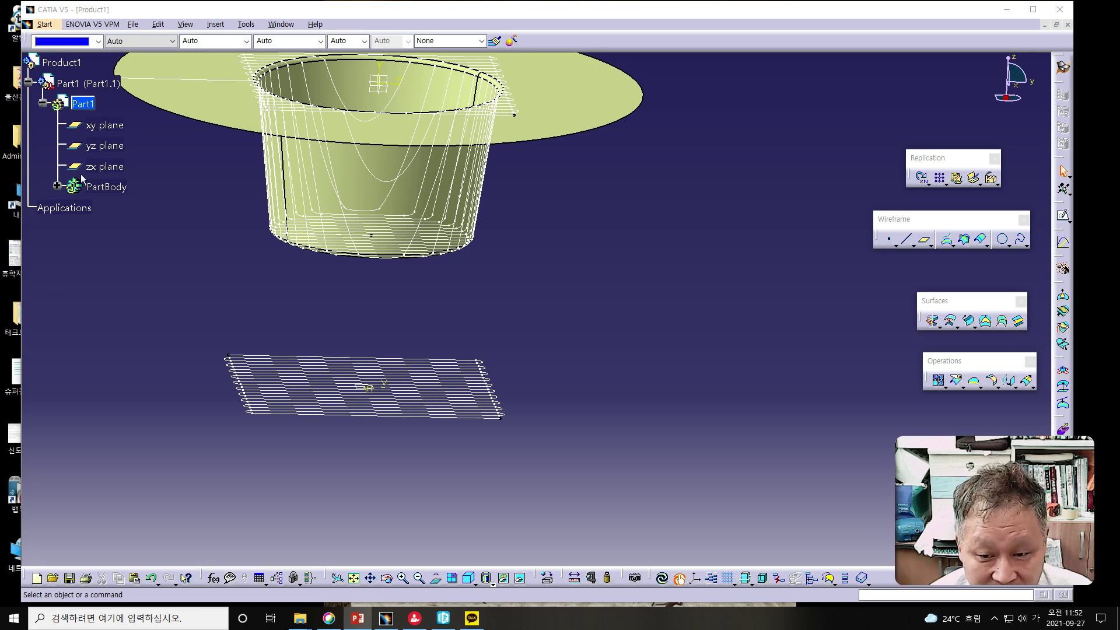
left_click(57, 186)
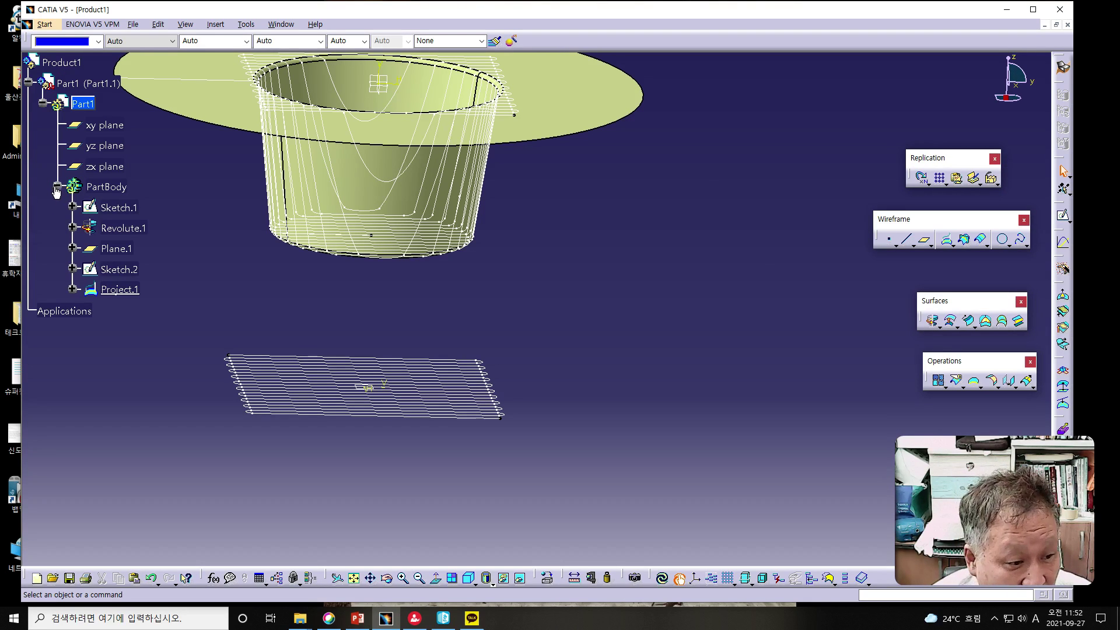
left_click(110, 212)
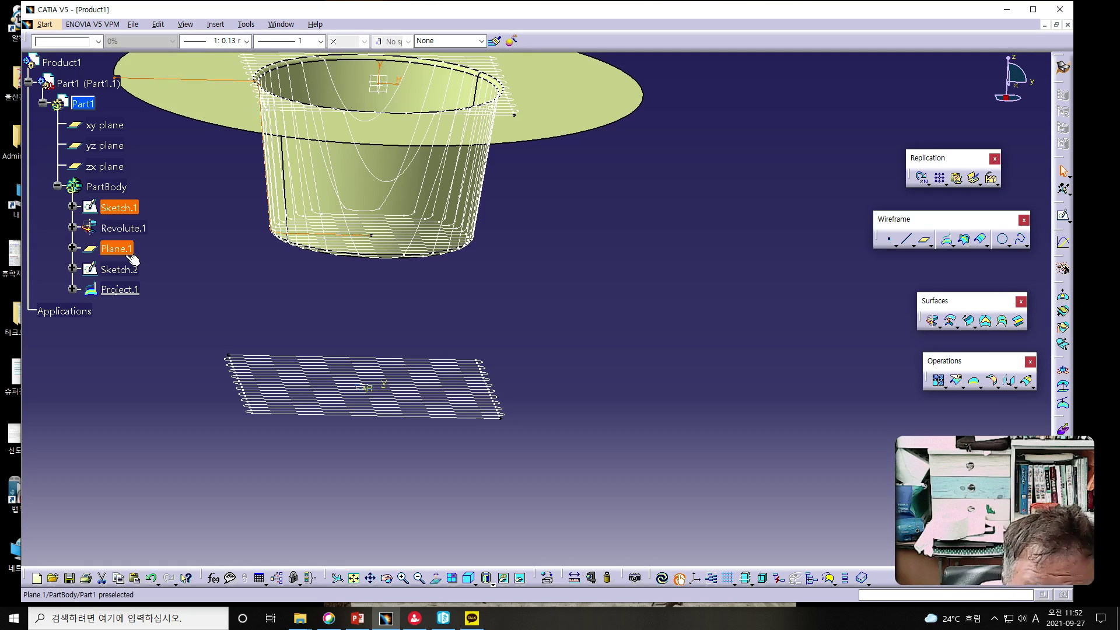
left_click(130, 232, "ctrl")
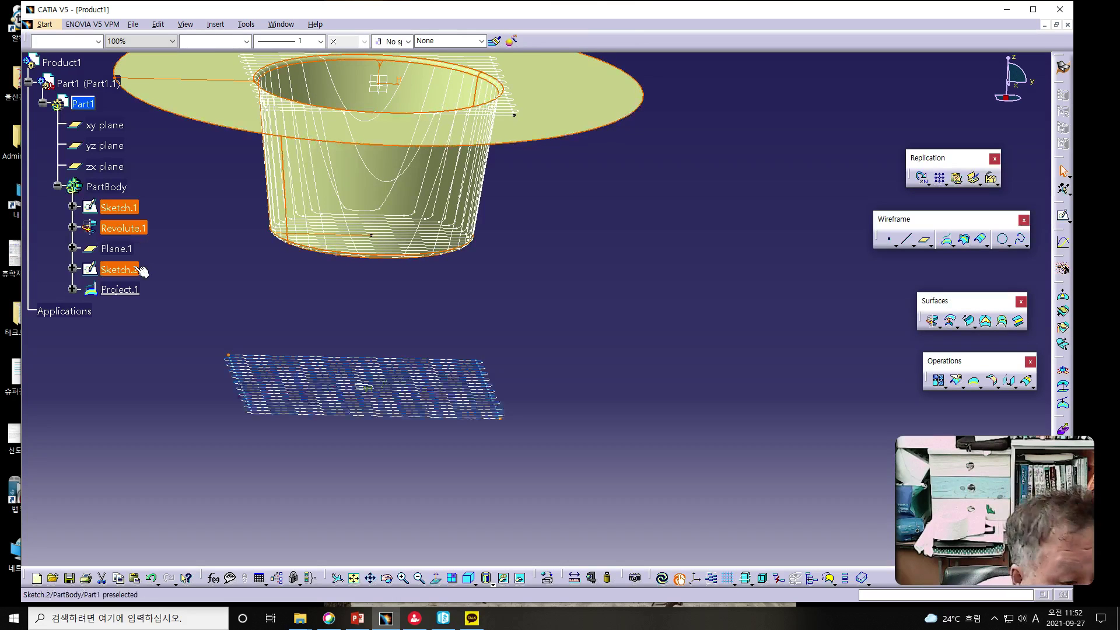
left_click(120, 249, "ctrl")
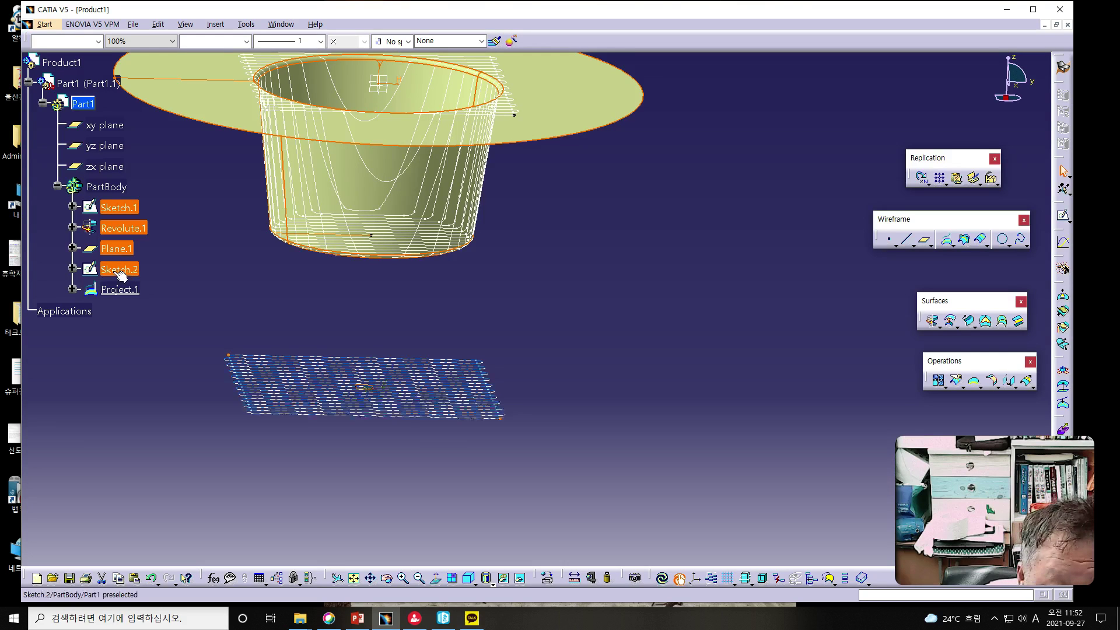
left_click(119, 271, "ctrl")
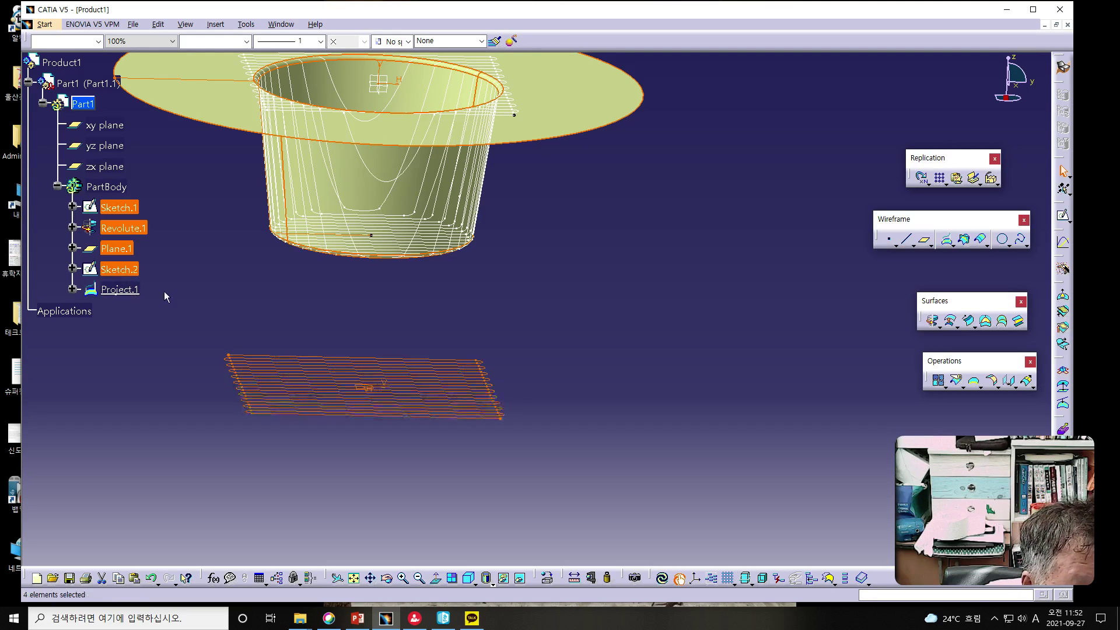
right_click(138, 258)
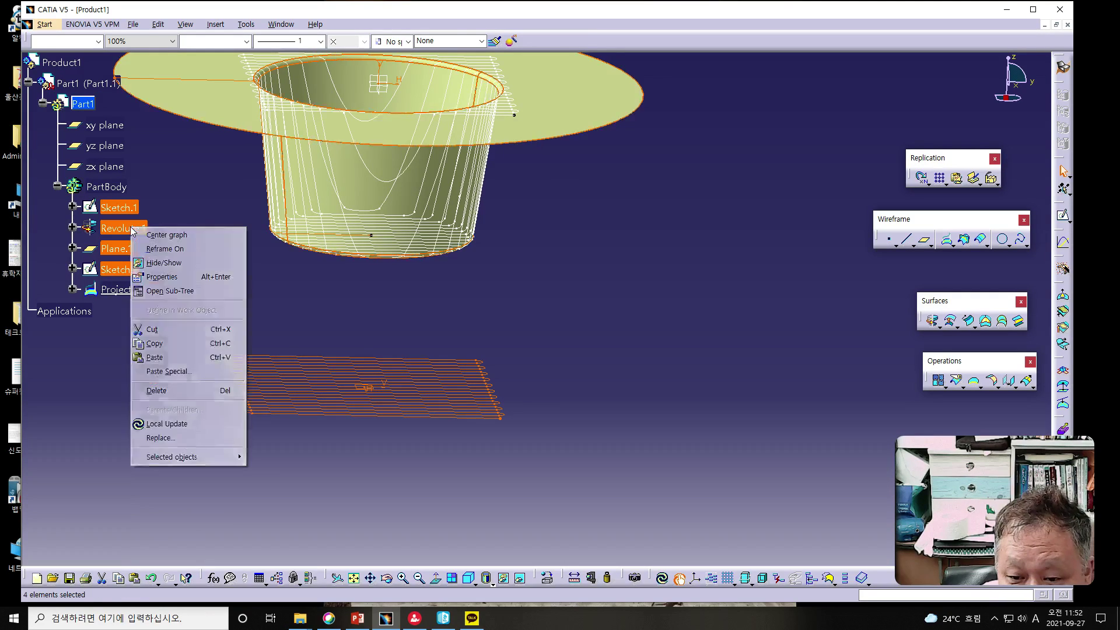
left_click(163, 262)
middle_click_drag(280, 291, 408, 427)
Create a plane normal to the projected curve Project.1 through the vertex at its free end on the basket rim.
left_click(357, 618)
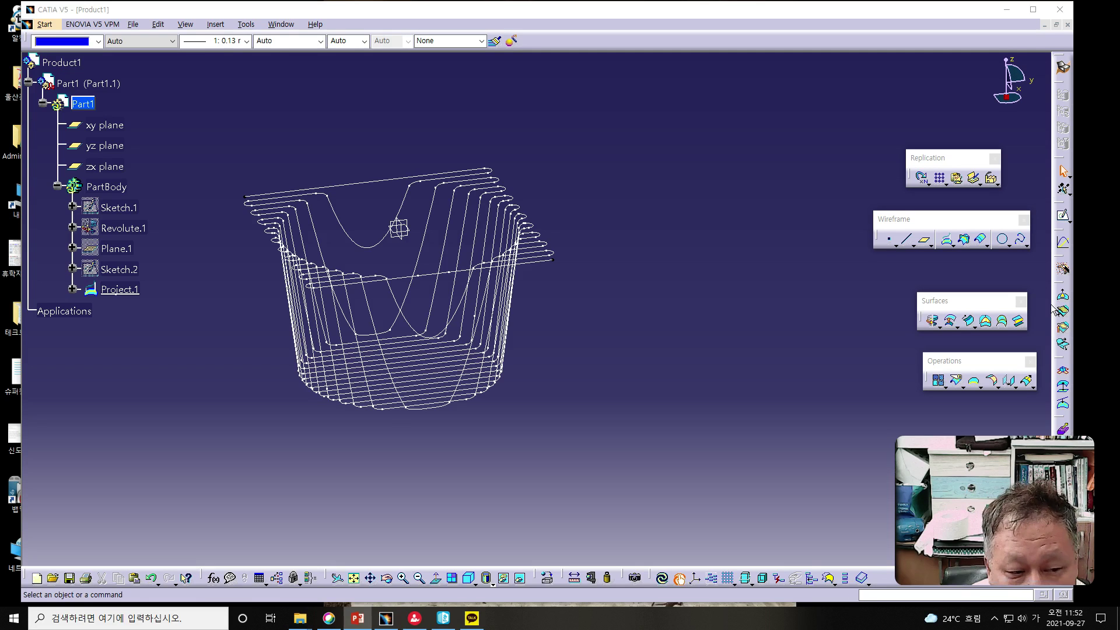
left_click(925, 241)
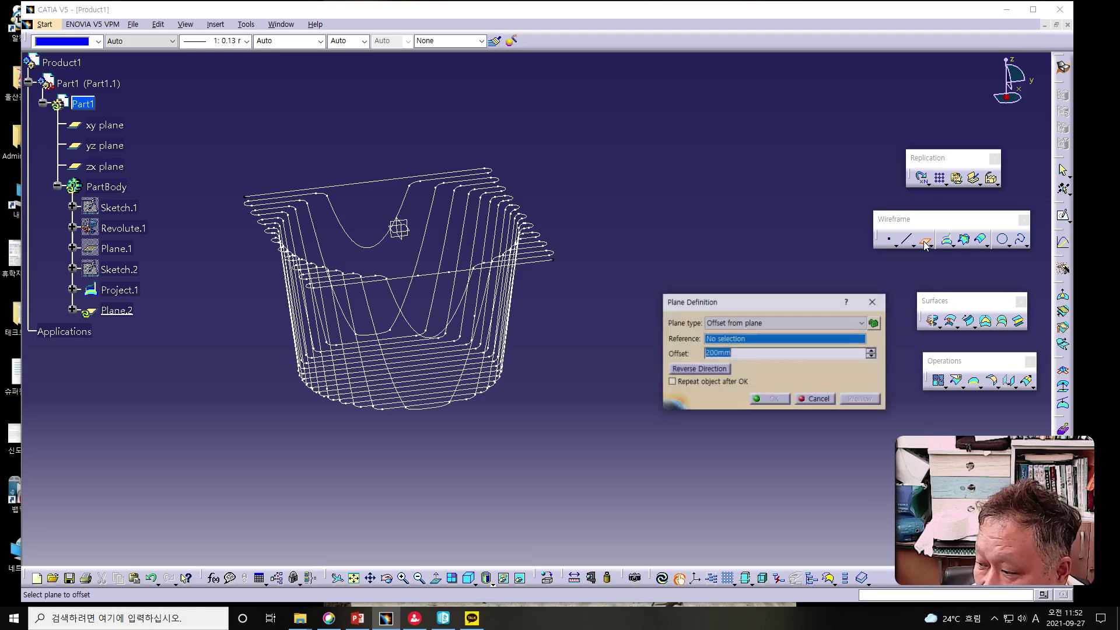
left_click_drag(783, 309, 710, 212)
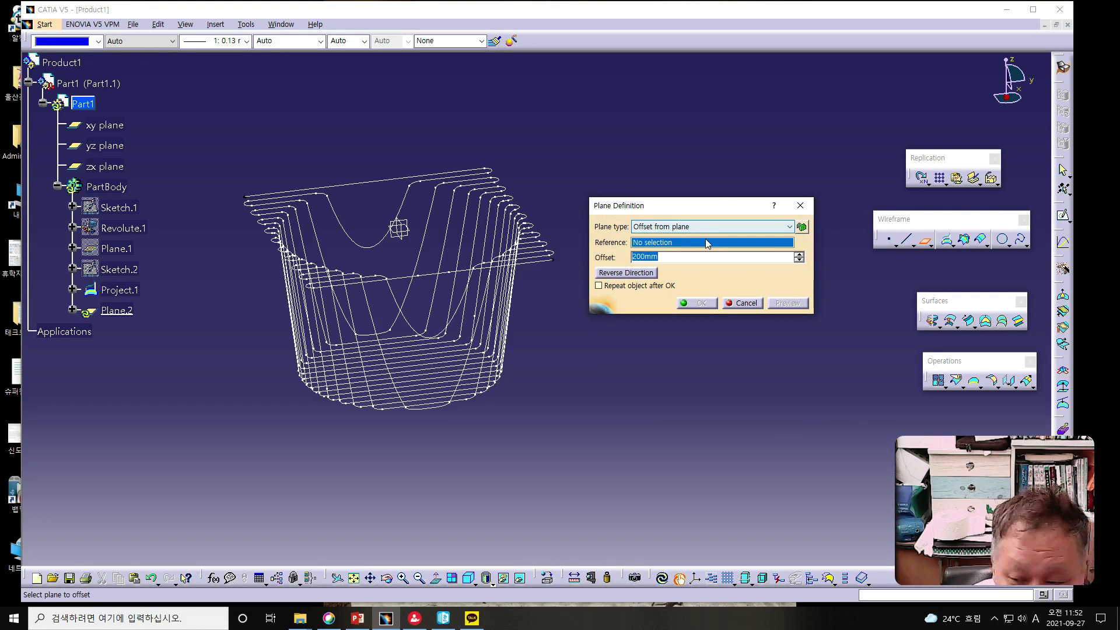
left_click(716, 228)
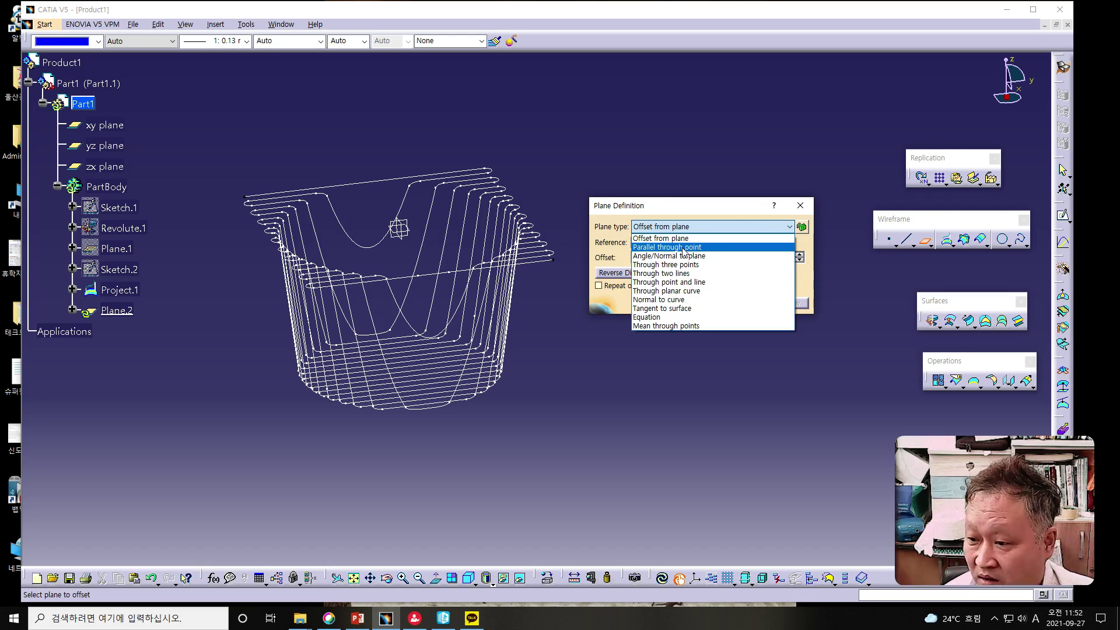
left_click(662, 299)
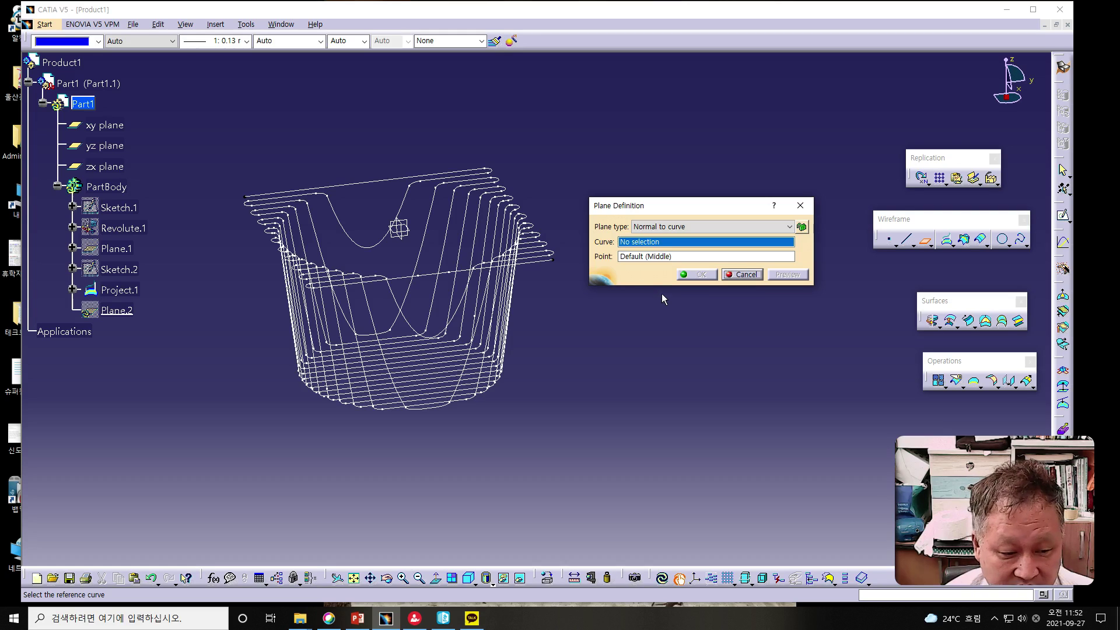
left_click(490, 282)
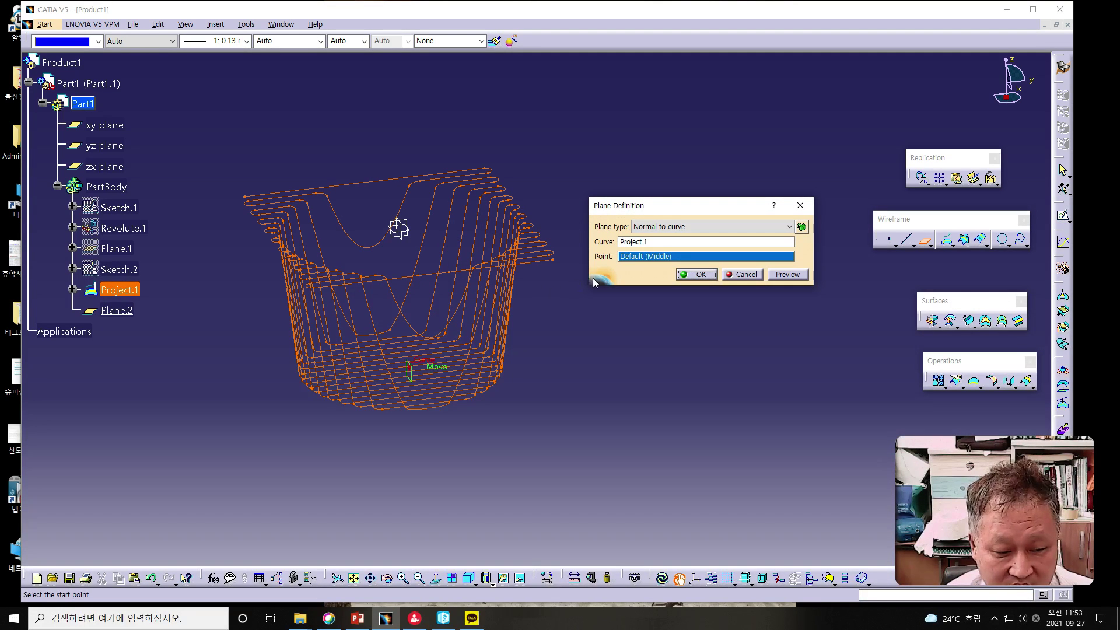
middle_click_drag(540, 343, 514, 343)
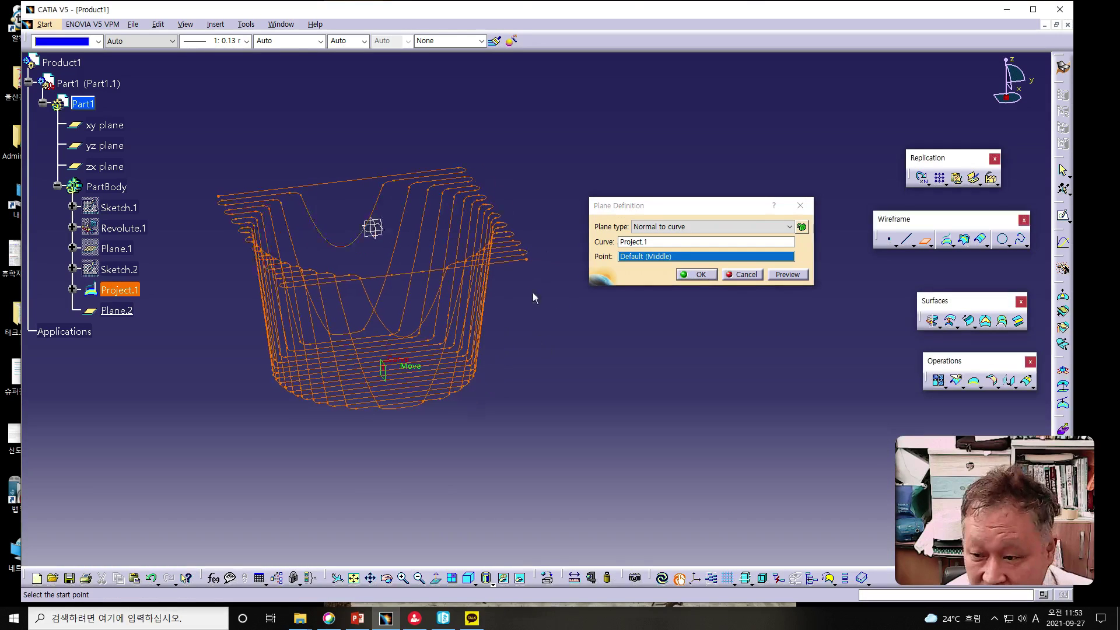
left_click(527, 258)
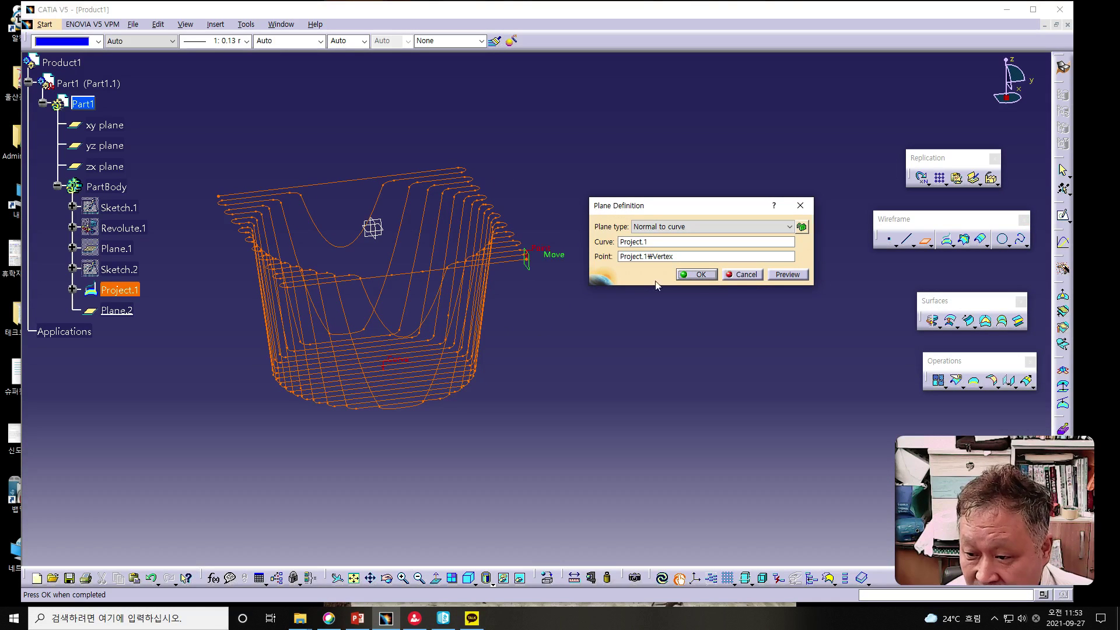
left_click(699, 274)
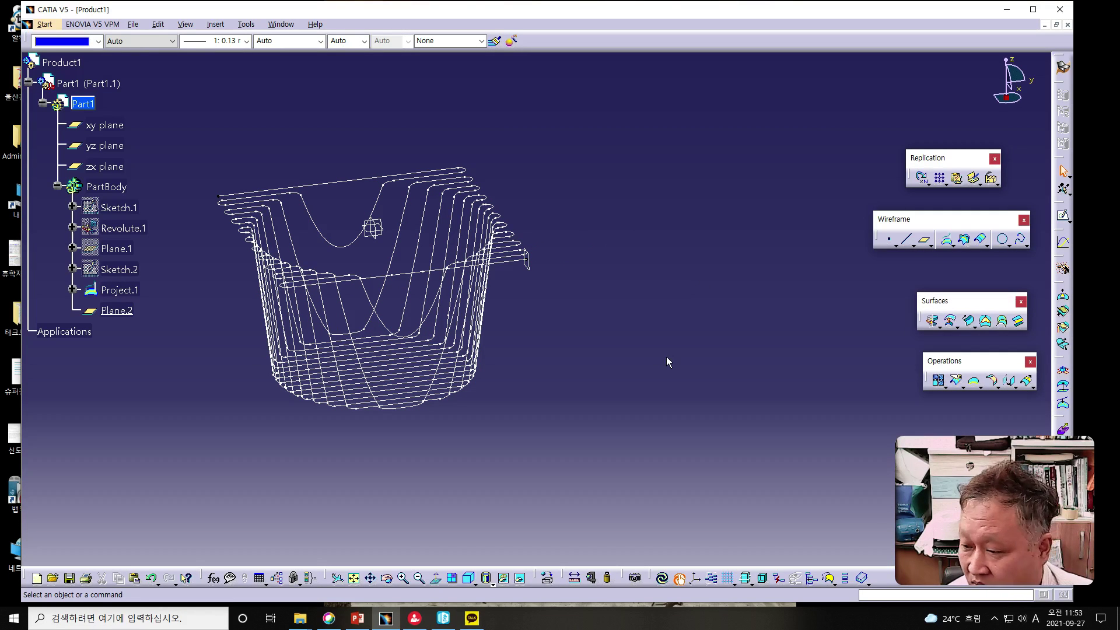
Open a sketch on Plane.2 and draw a circle about 4.7 mm in diameter near the projected curve's end point.
key("alt+Tab")
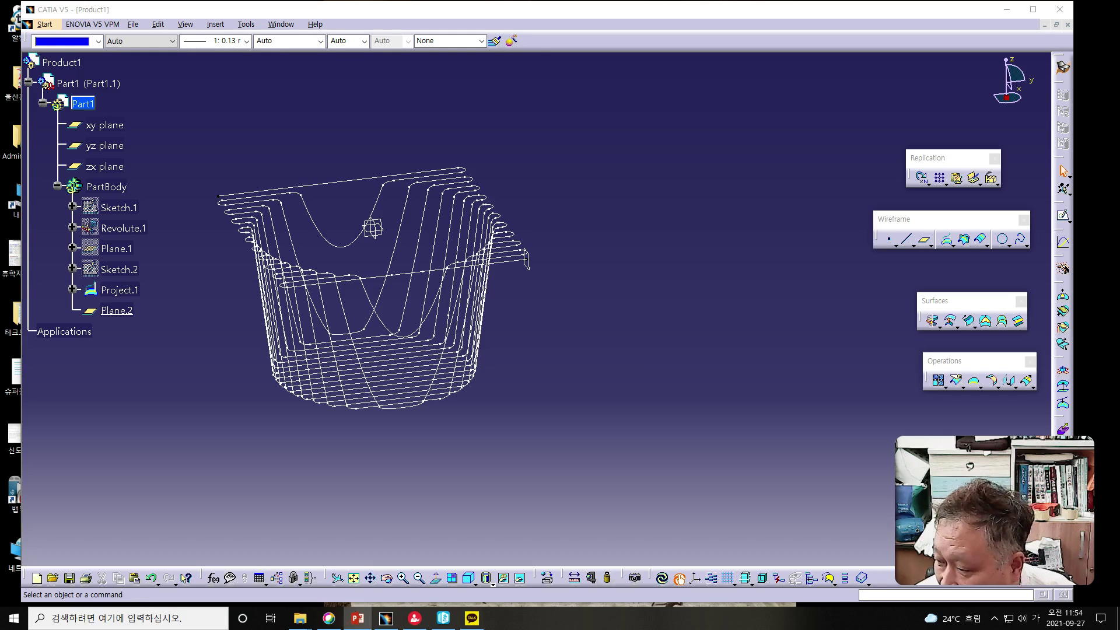
left_click(529, 269)
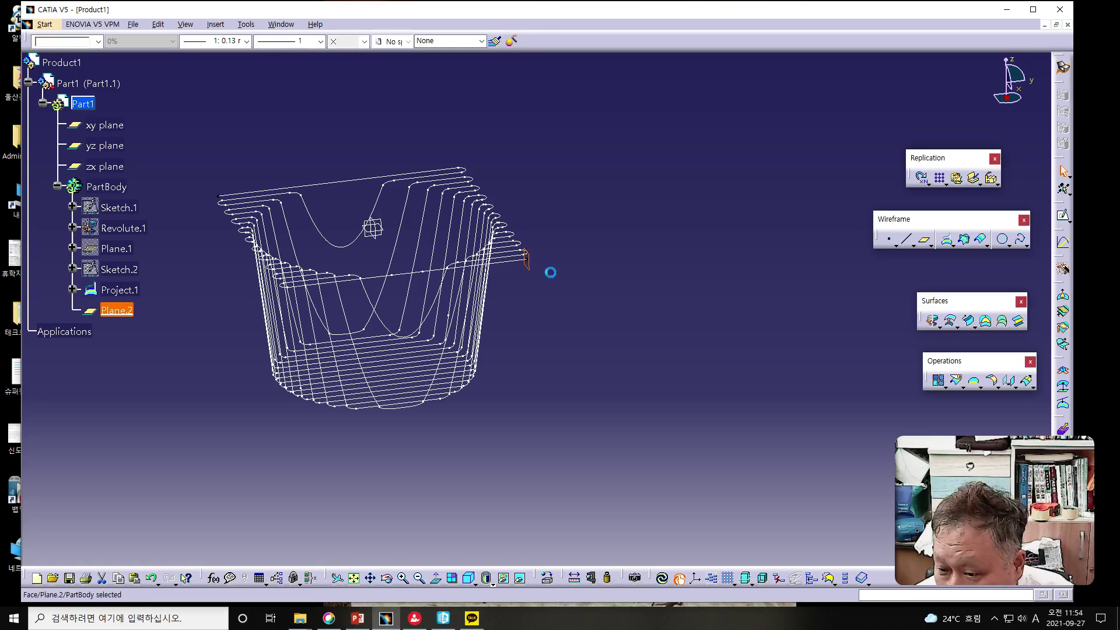
left_click(1063, 217)
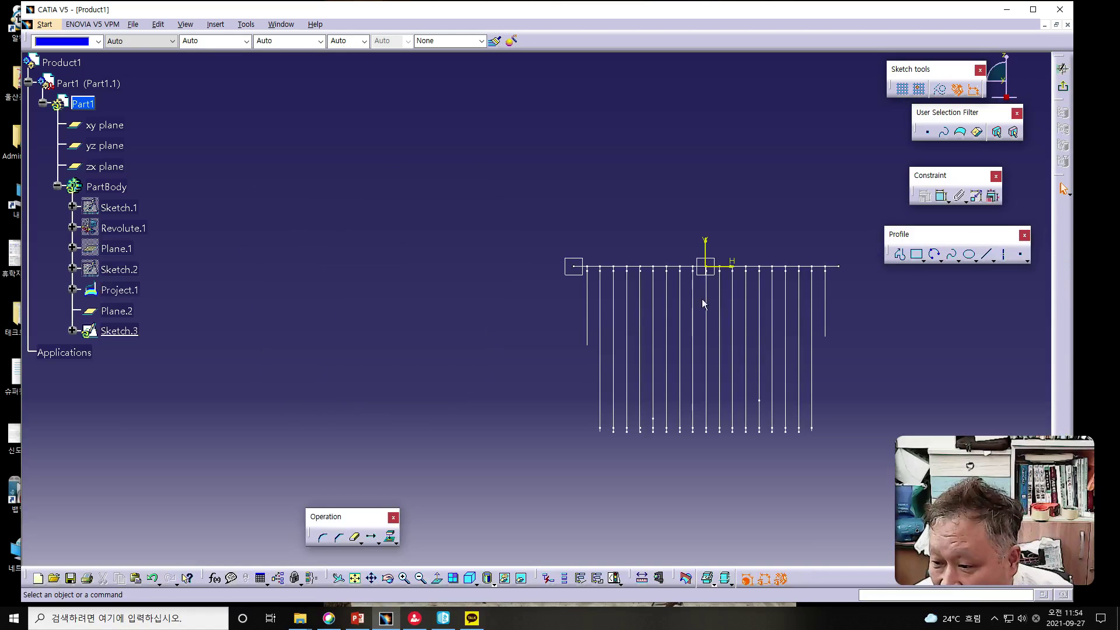
mouse_move(428, 319)
middle_mouse_down()
mouse_move(385, 290)
mouse_move(338, 288)
middle_mouse_up()
middle_click_drag(398, 309, 386, 269, "ctrl")
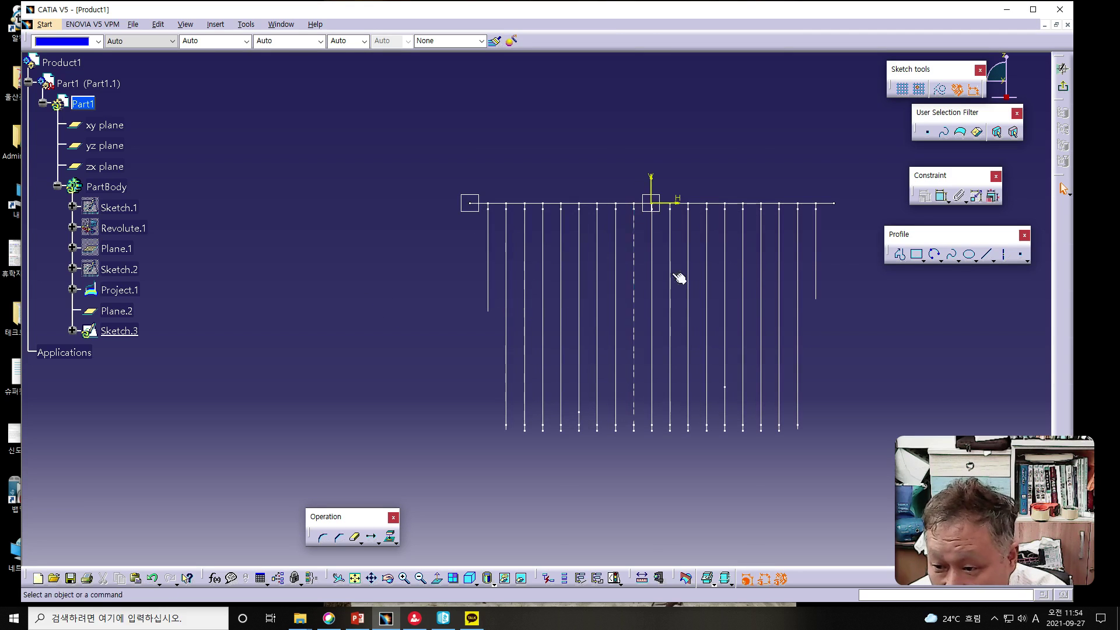
left_click(942, 260)
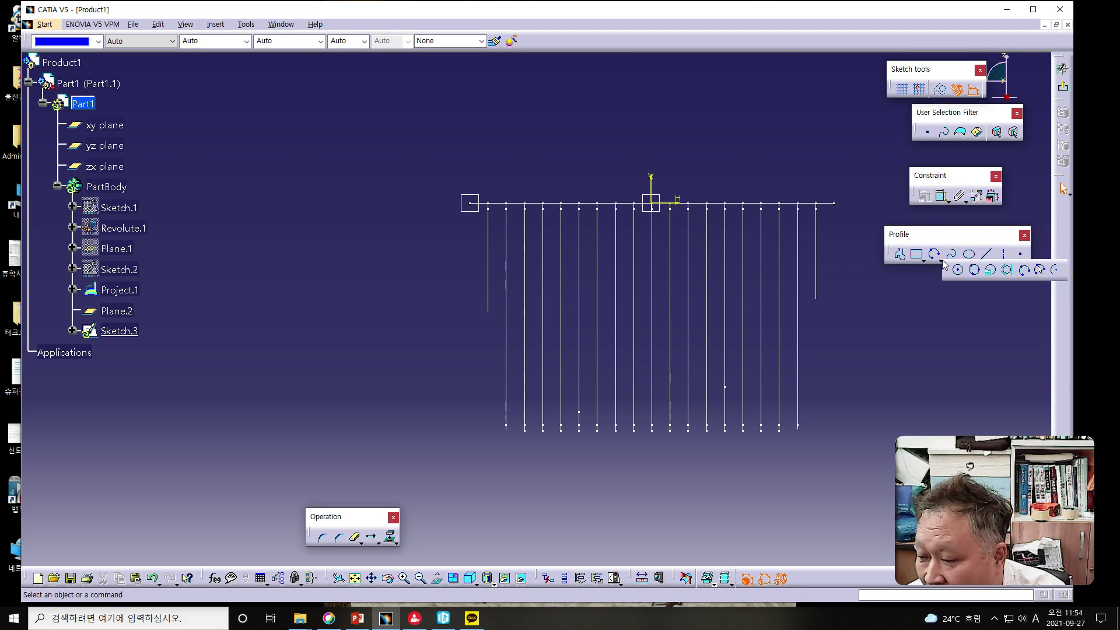
left_click(958, 270)
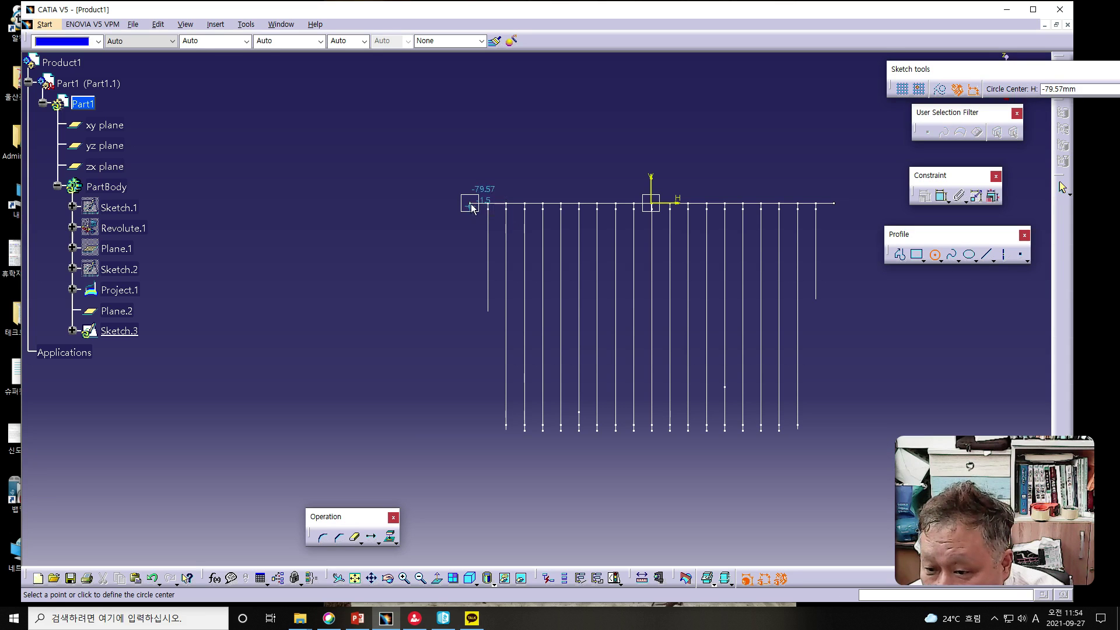
left_click(470, 204)
left_click(475, 202)
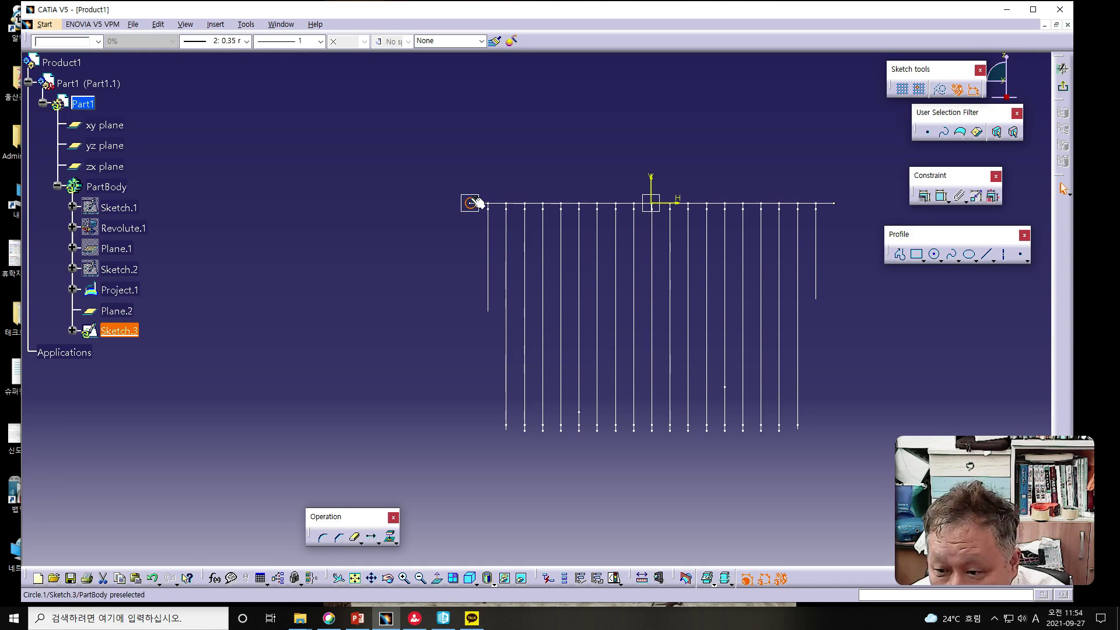
Dimension the circle's diameter and set it to 1 mm.
left_click(941, 196)
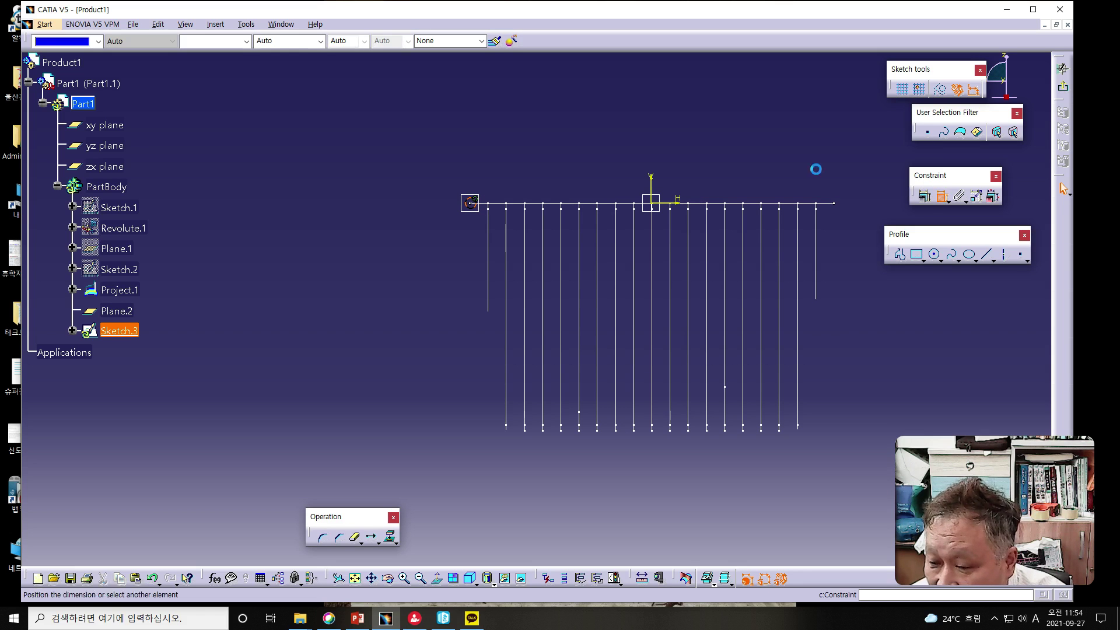
left_click(565, 140)
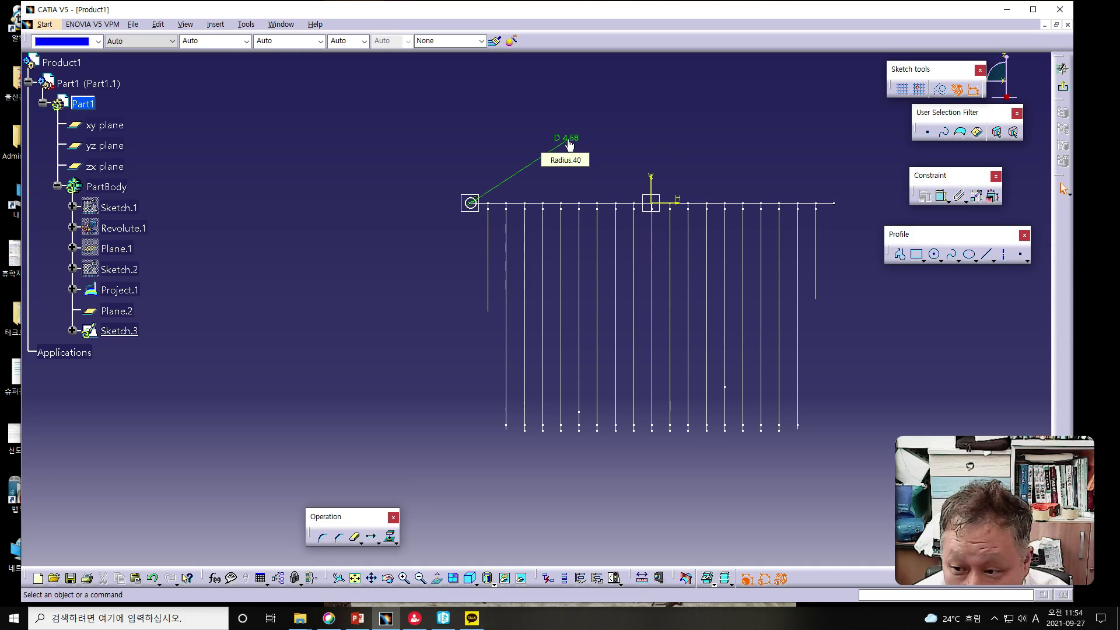
double_click(570, 144)
type("1")
key("Return")
Constrain the circle's centre to coincide with the projected curve's end vertex and exit the sketch.
mouse_move(442, 296)
middle_mouse_down("ctrl")
mouse_move(416, 241)
mouse_move(423, 416)
mouse_move(418, 362)
mouse_move(360, 328)
middle_mouse_up("ctrl")
mouse_move(322, 372)
middle_mouse_down()
mouse_move(409, 349)
mouse_move(412, 367)
mouse_move(380, 293)
mouse_move(248, 338)
mouse_move(485, 339)
mouse_move(478, 350)
mouse_move(410, 309)
middle_mouse_up()
left_click(351, 250)
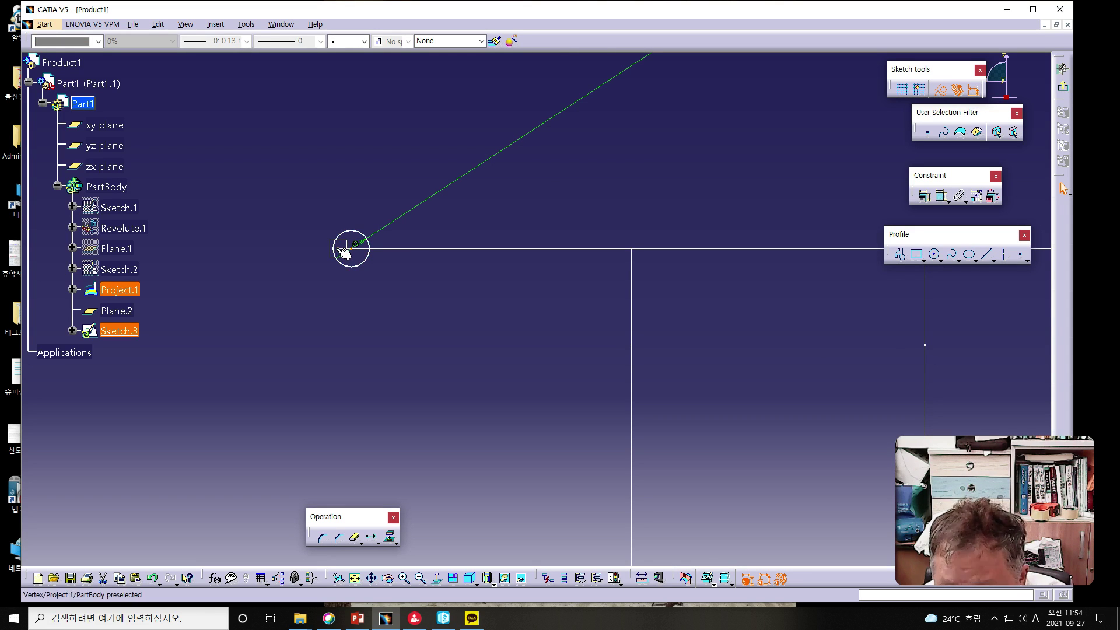
left_click(338, 249, "ctrl")
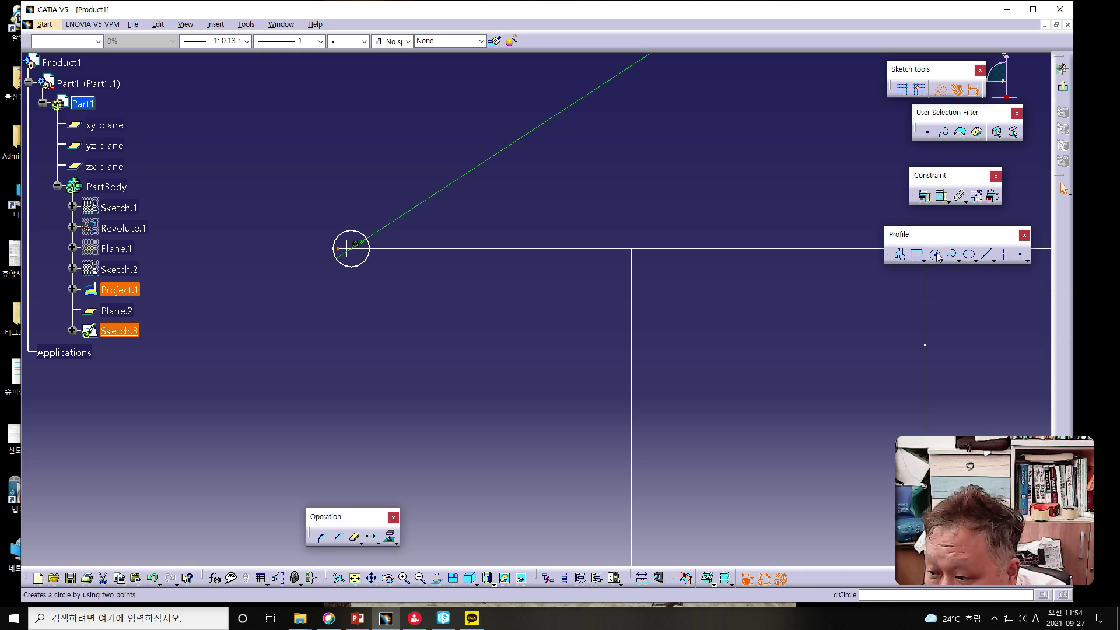
left_click(938, 199)
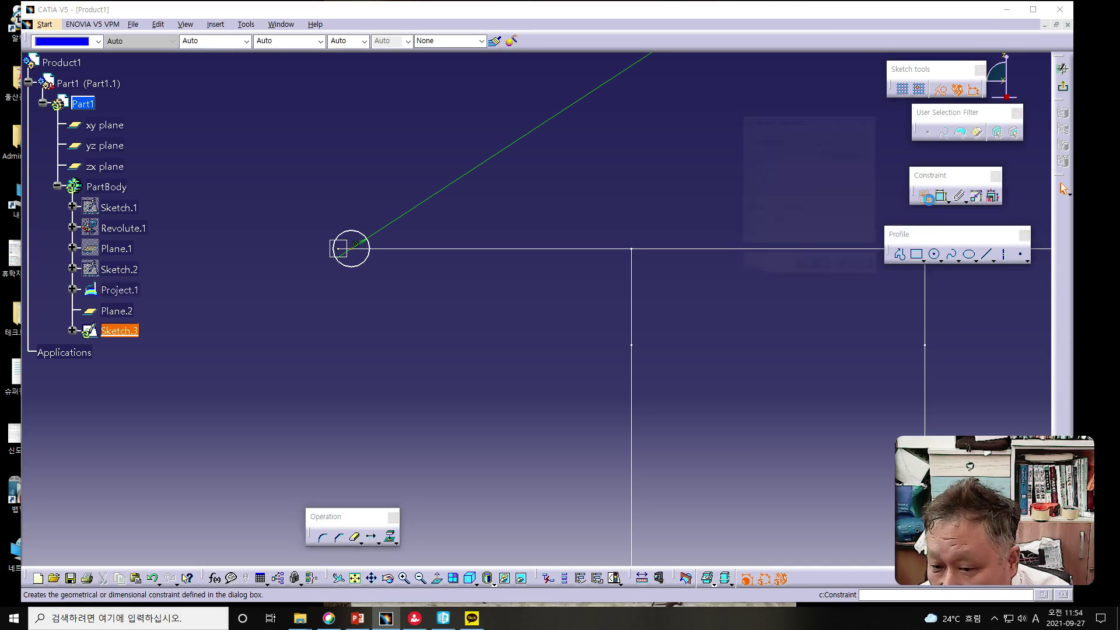
left_click(821, 153)
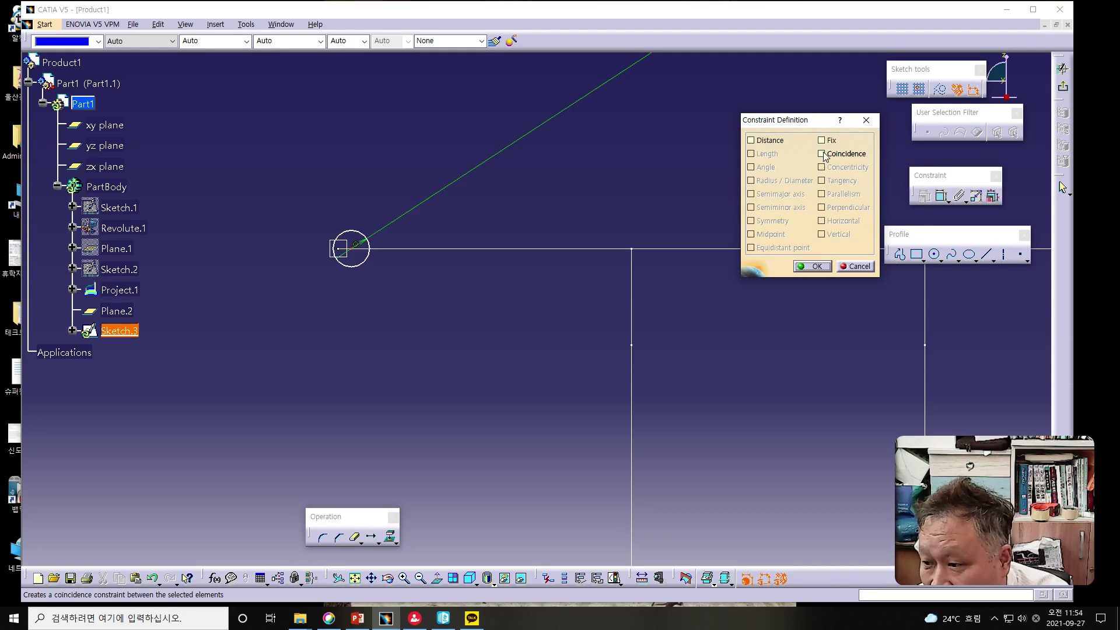
left_click(816, 266)
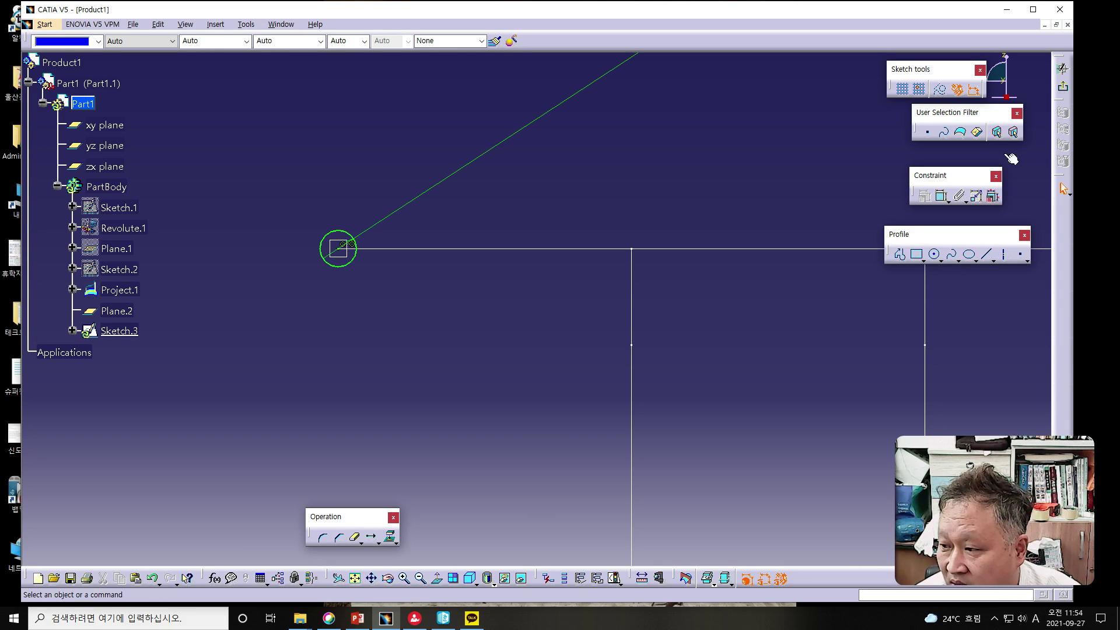
left_click(1062, 87)
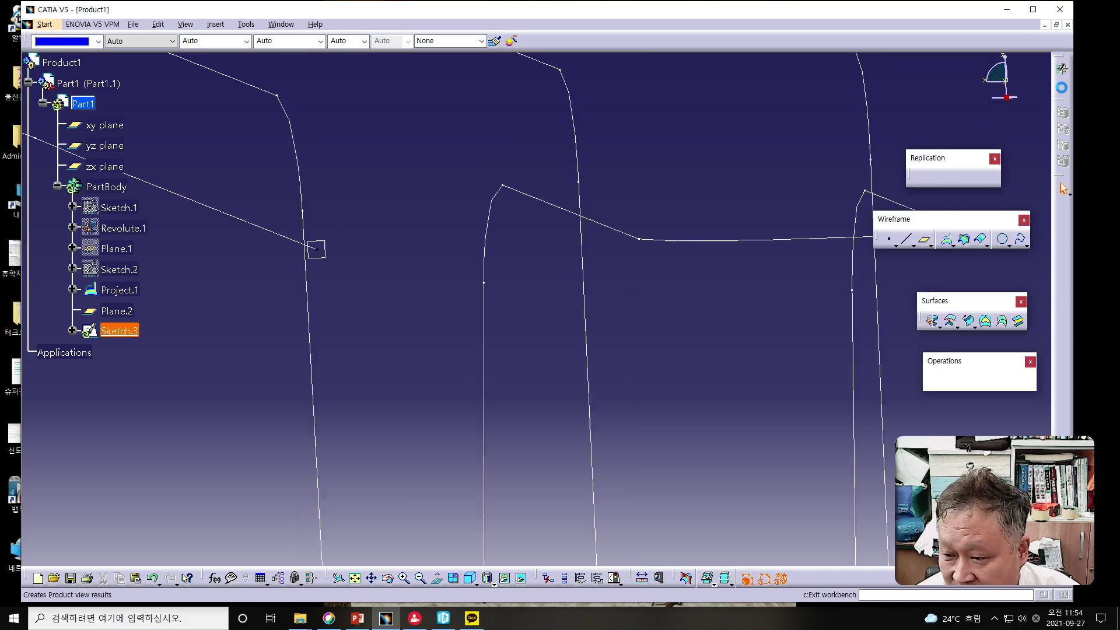
middle_click_drag(531, 411, 760, 435)
middle_click_drag(687, 452, 805, 407)
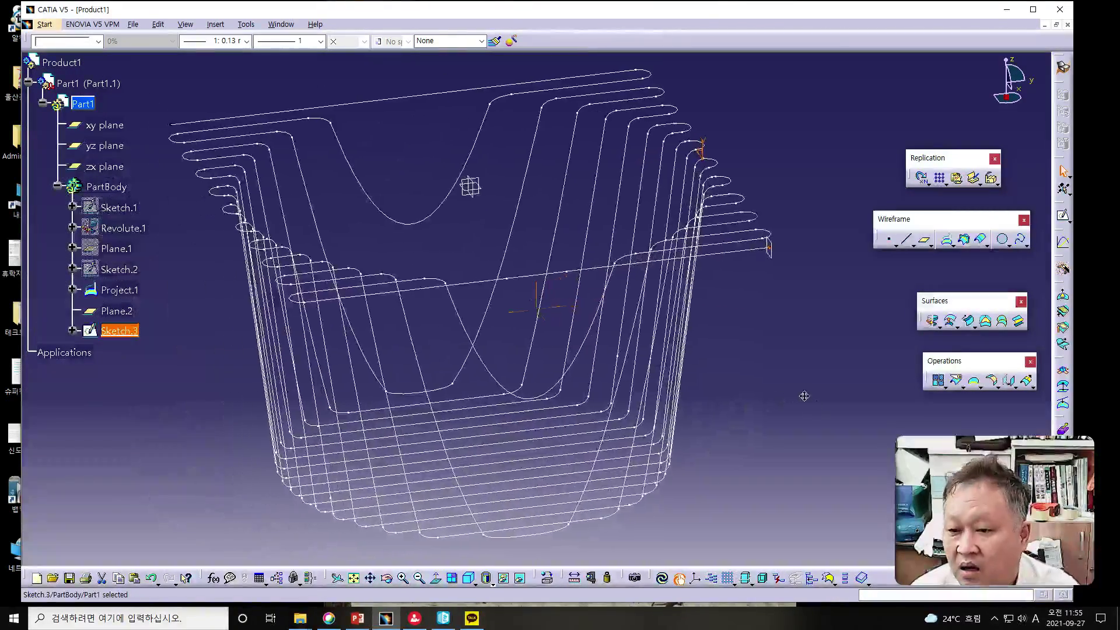